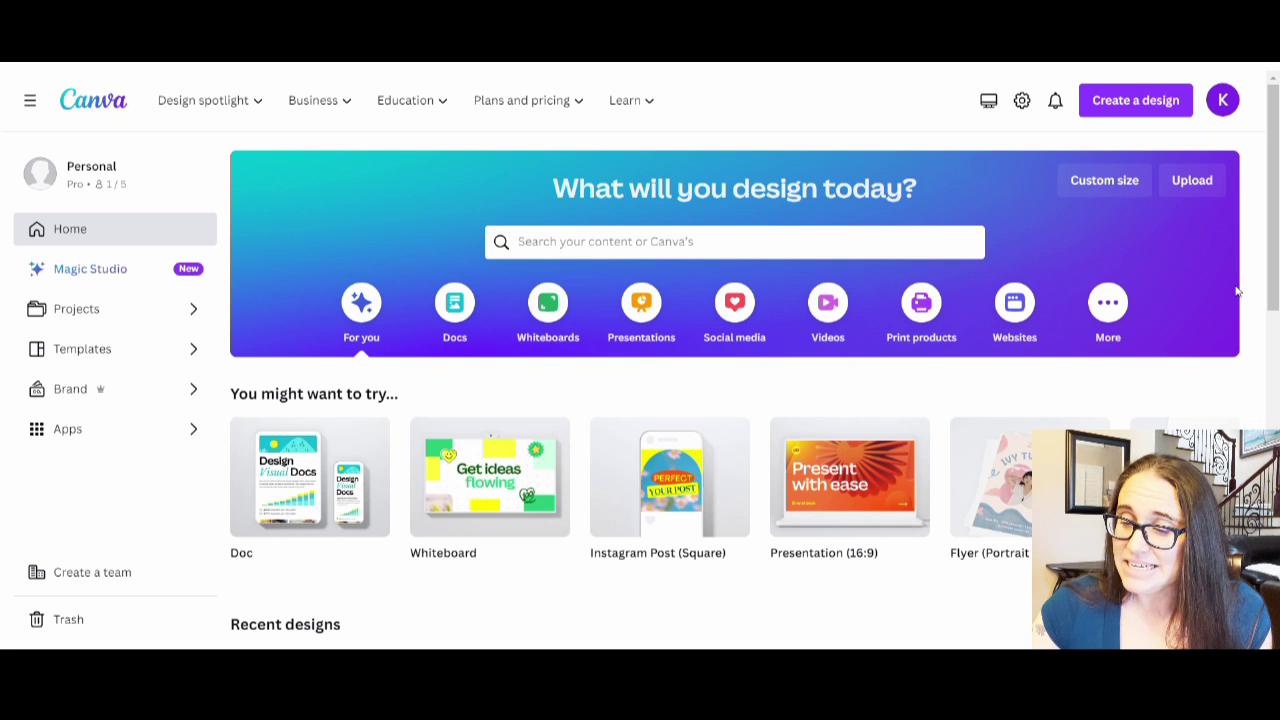
# Step: Create a custom-size design 4500 px wide and 5400 px high
pyautogui.click(1100, 188)
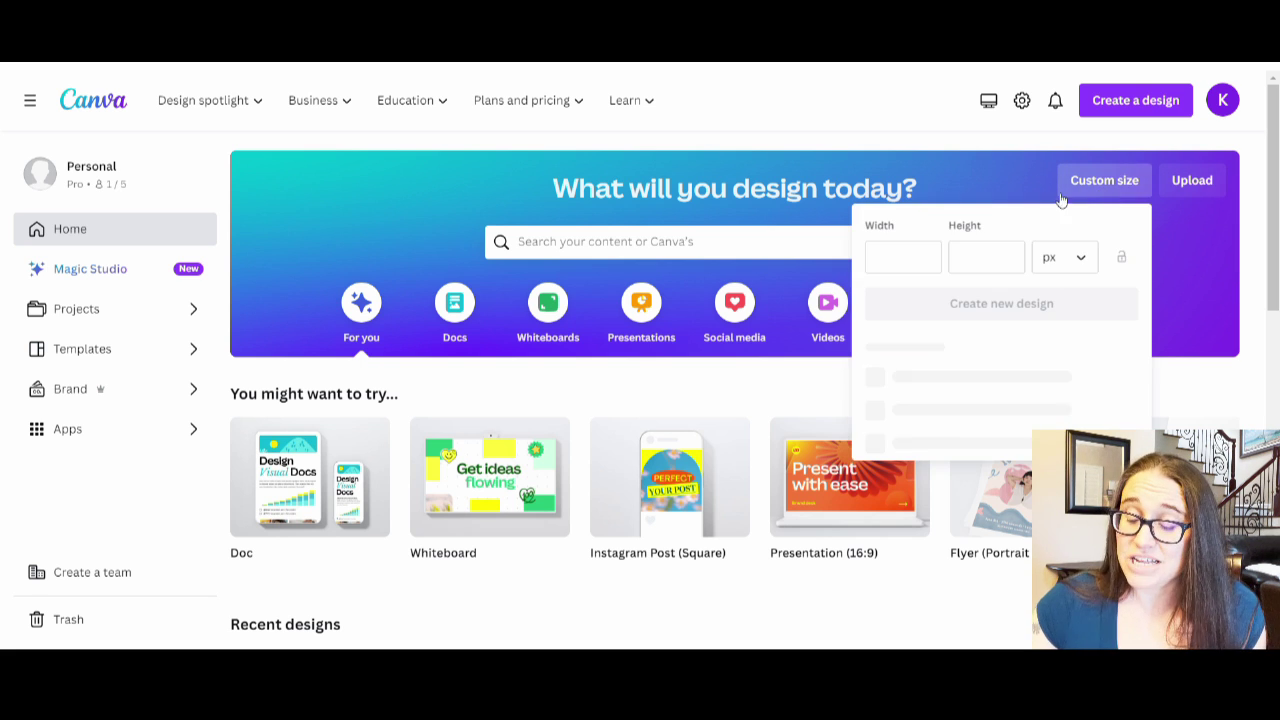
pyautogui.click(913, 270)
pyautogui.write('4')
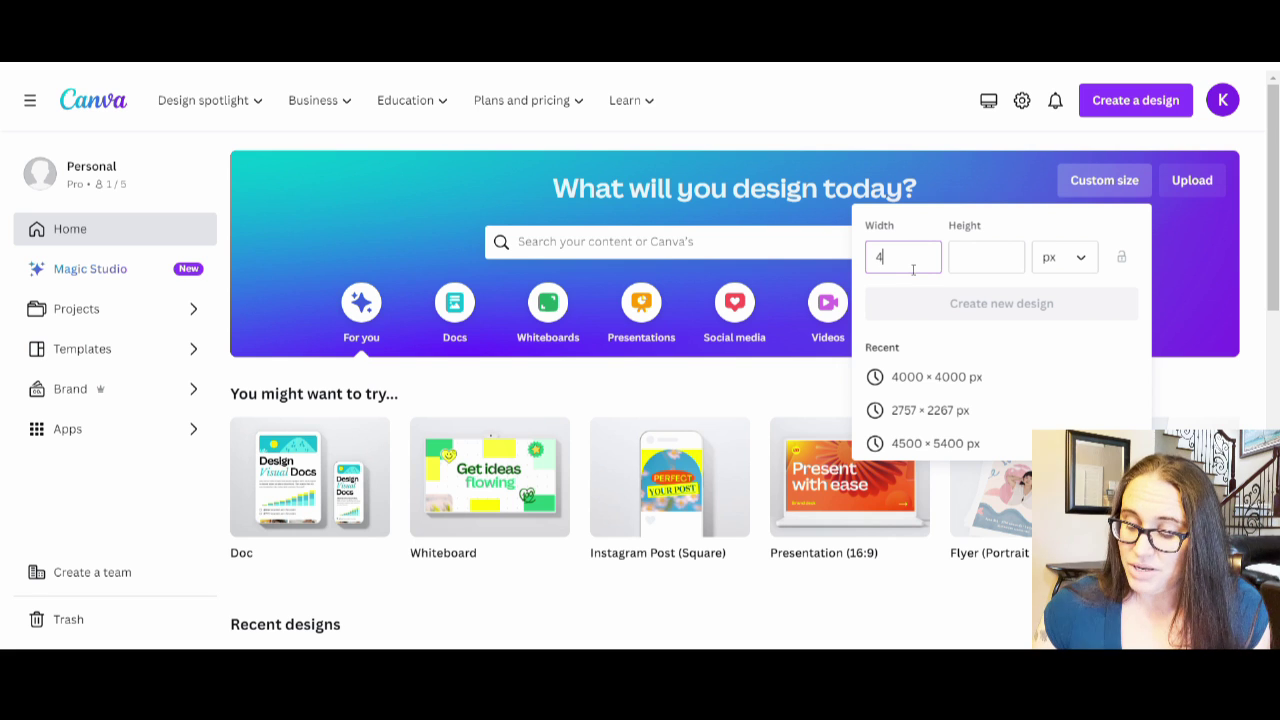
pyautogui.write('500')
pyautogui.click(988, 270)
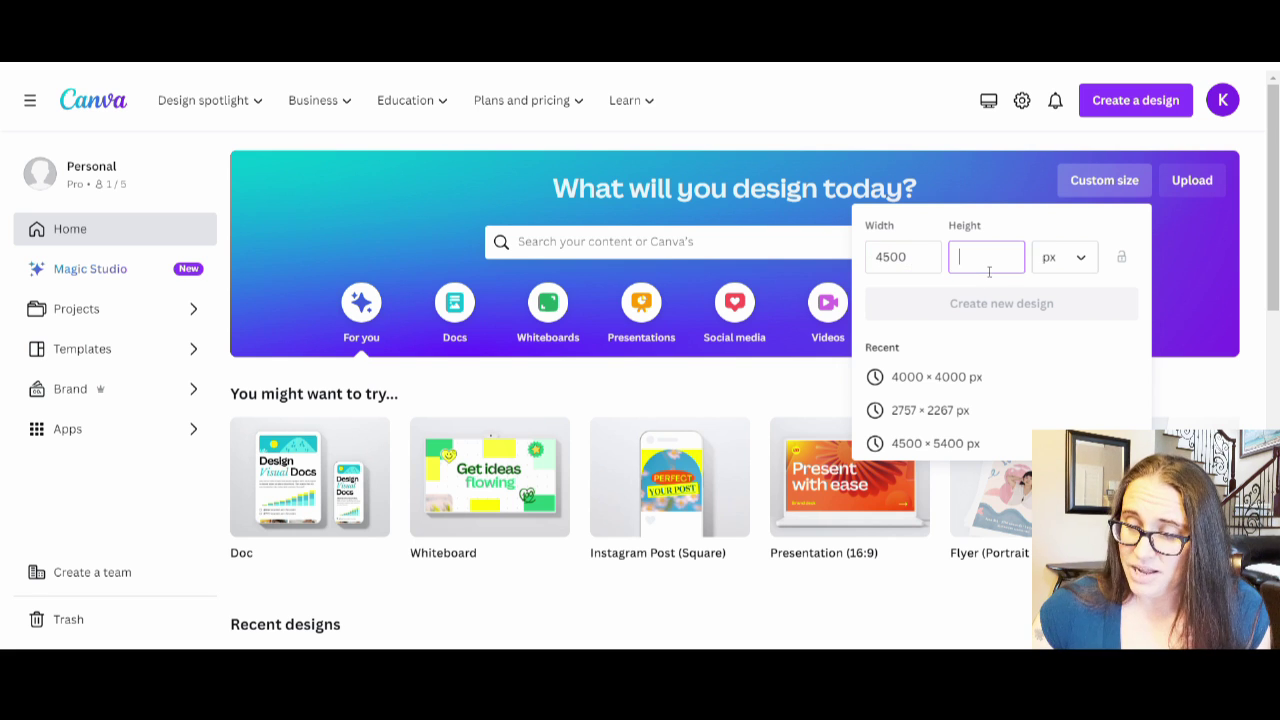
pyautogui.write('500')
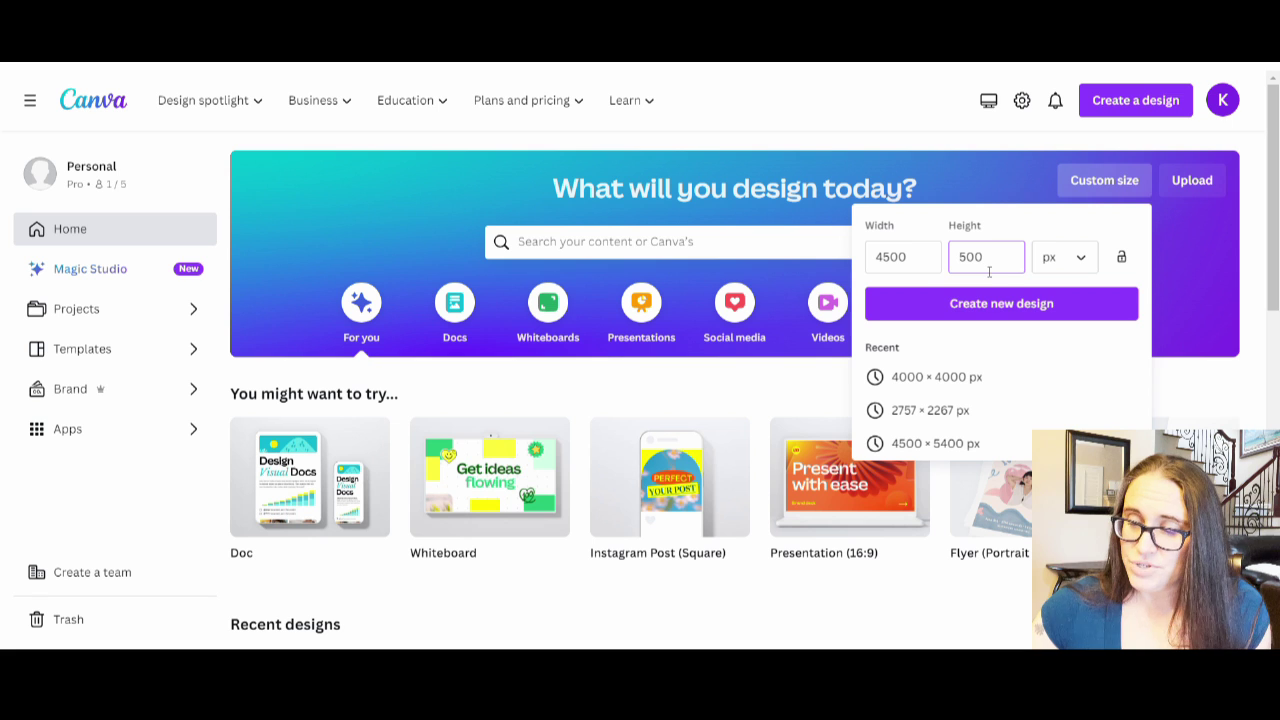
pyautogui.press('BackSpace')
pyautogui.press('BackSpace')
pyautogui.write('400')
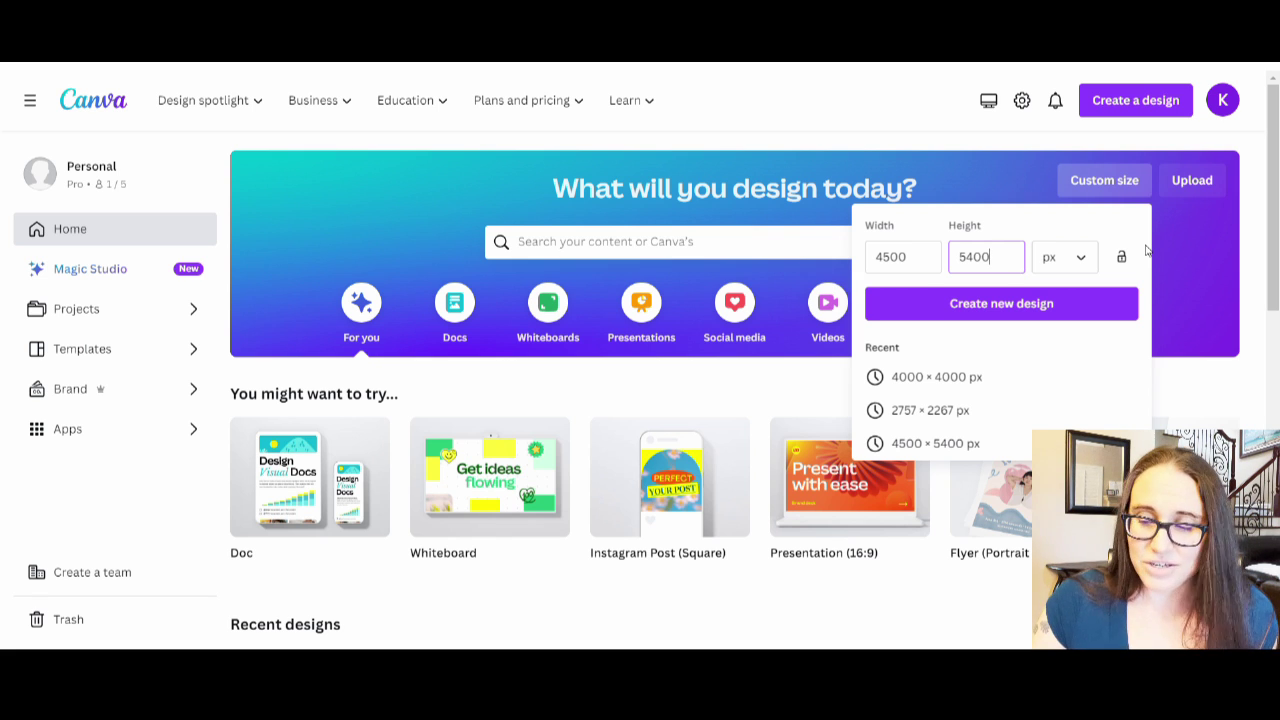
pyautogui.click(1003, 306)
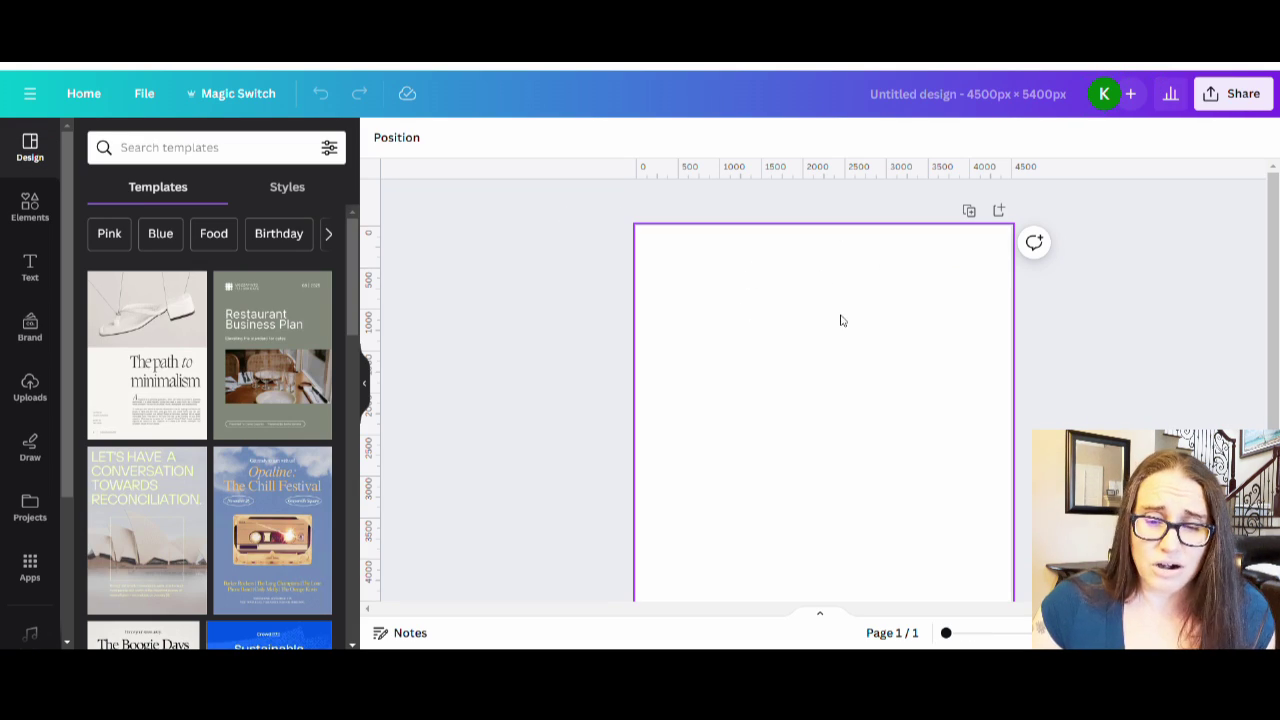
# Step: Fill the blank page background with solid black
pyautogui.click(742, 308)
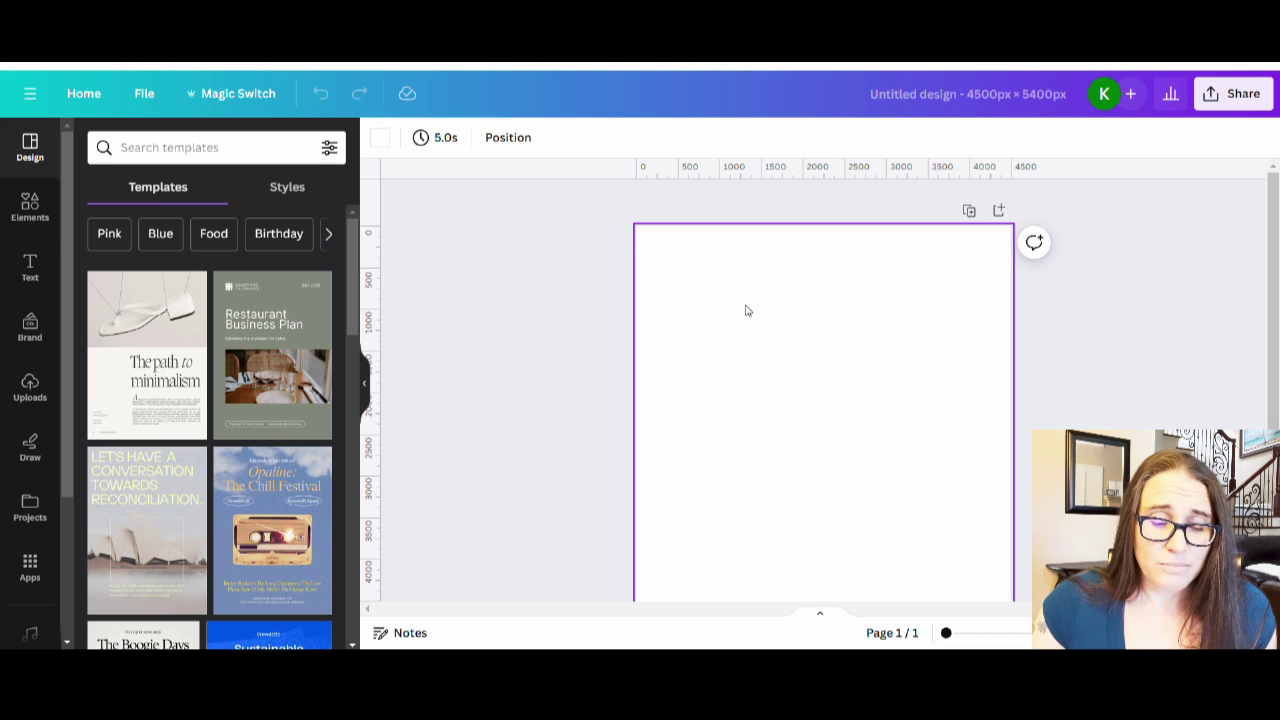
pyautogui.click(380, 137)
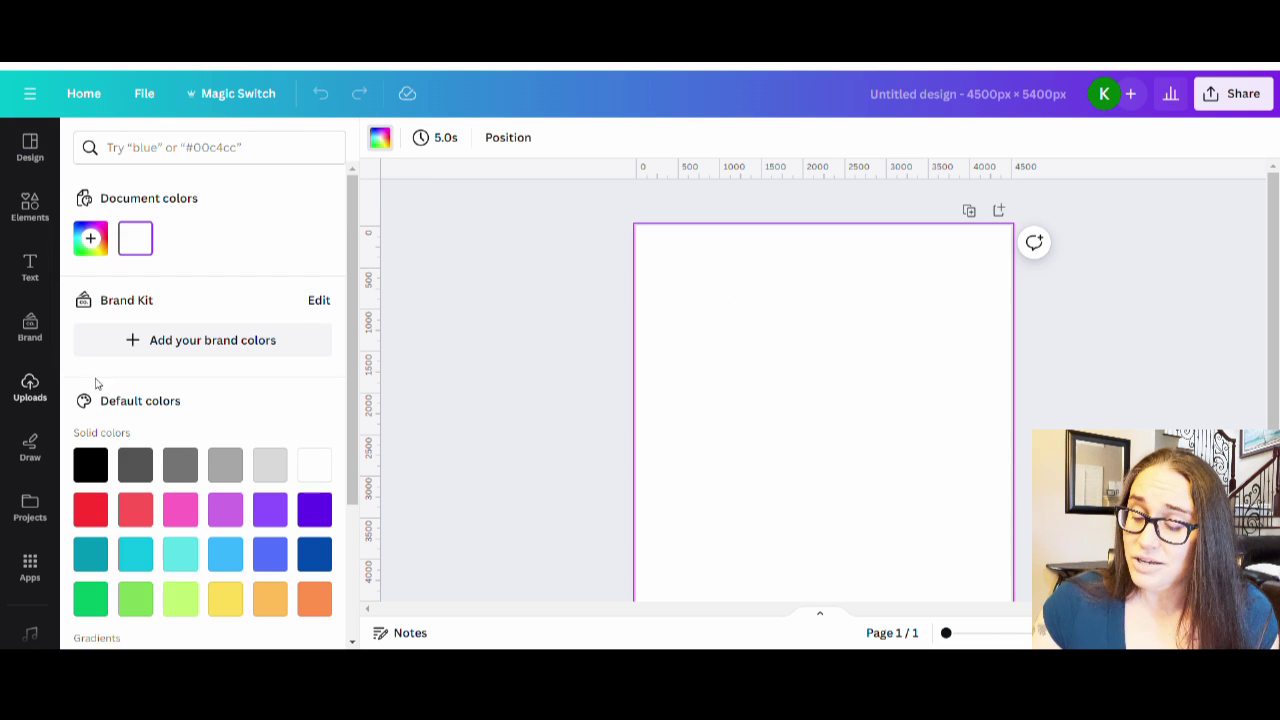
pyautogui.click(90, 463)
pyautogui.click(695, 257)
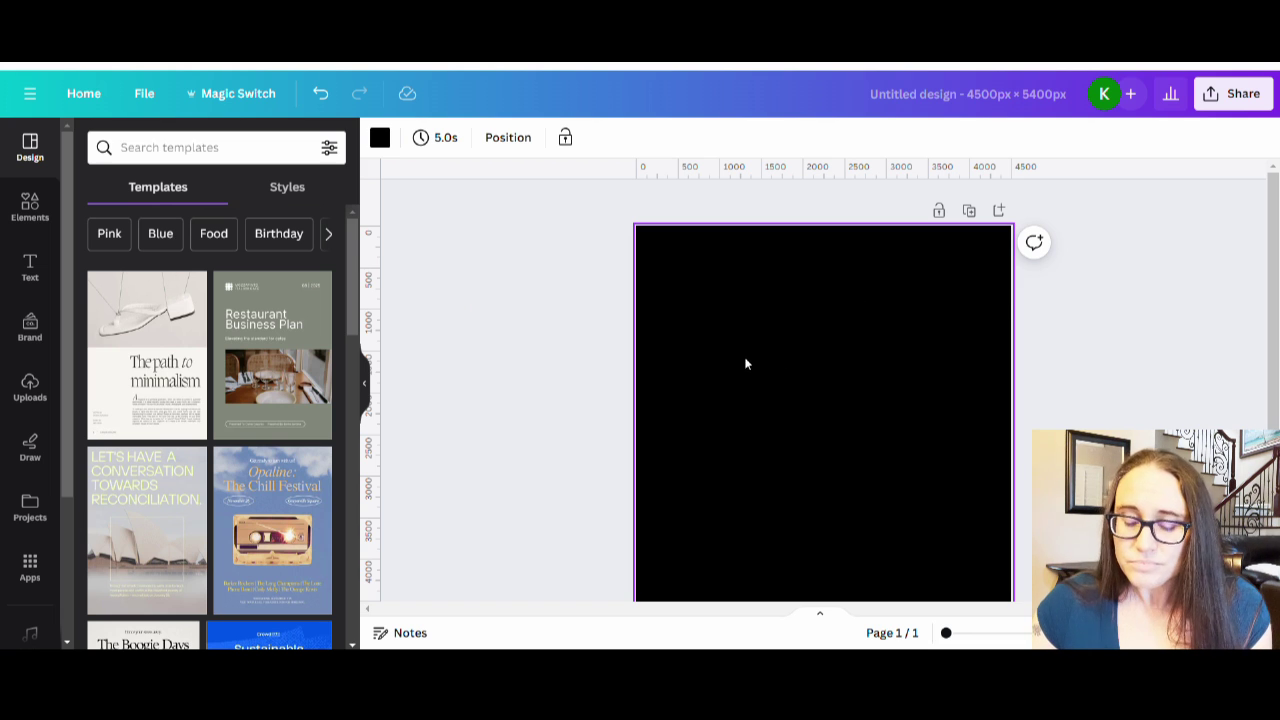
pyautogui.scroll(-1, 754, 358)
pyautogui.scroll(1, 790, 372)
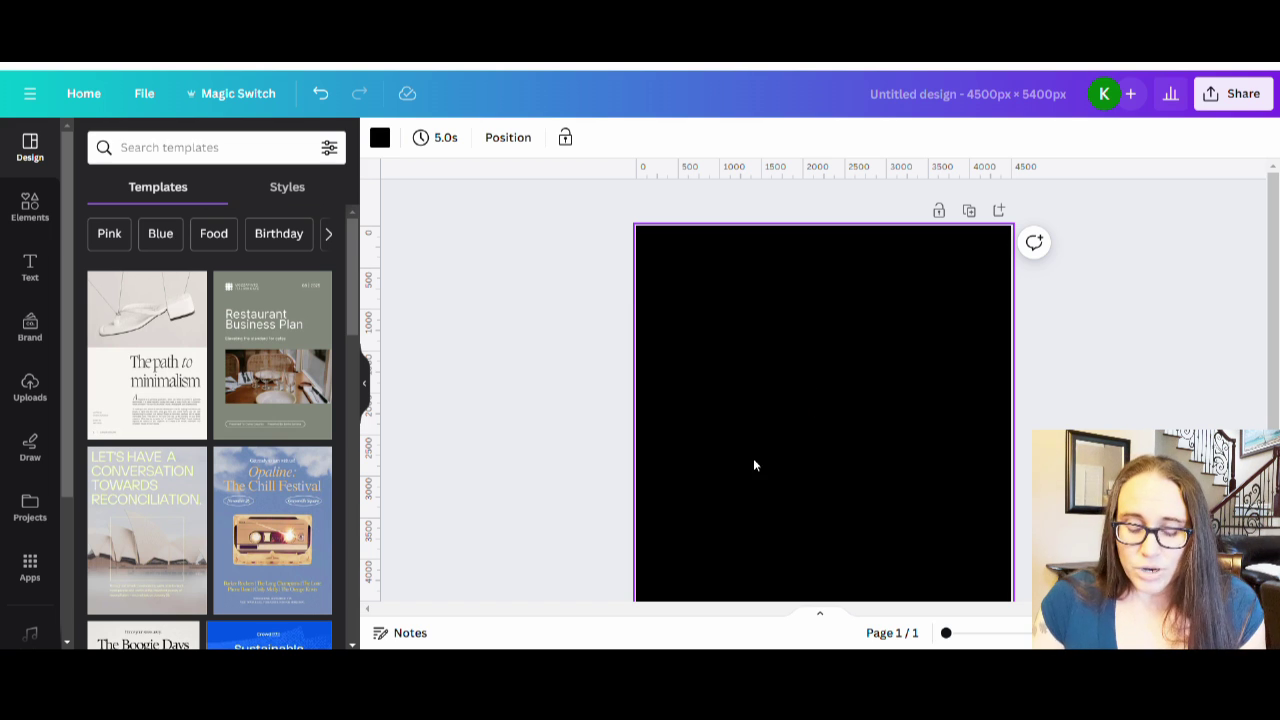
# Step: Add a TEACHER text box, enlarge it to size 544 and place it near the centre
pyautogui.press('t')
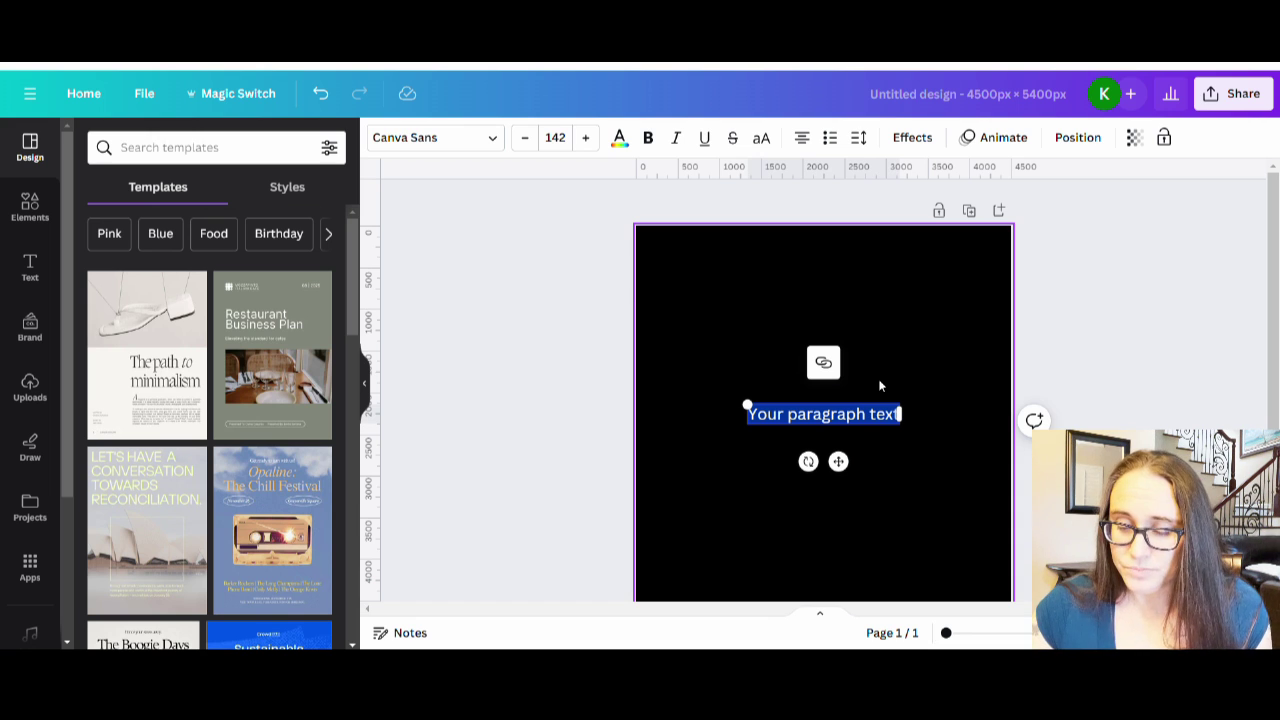
pyautogui.write('TEACHER')
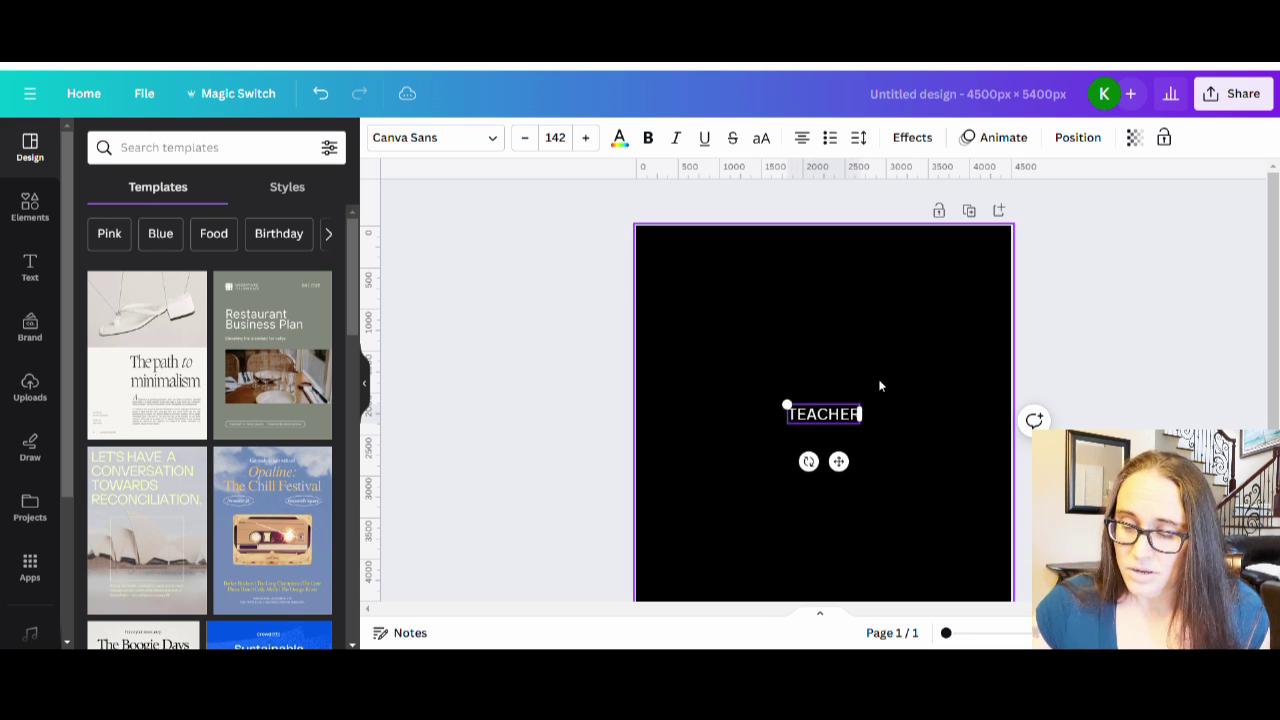
pyautogui.moveTo(787, 406); pyautogui.dragTo(648, 368)
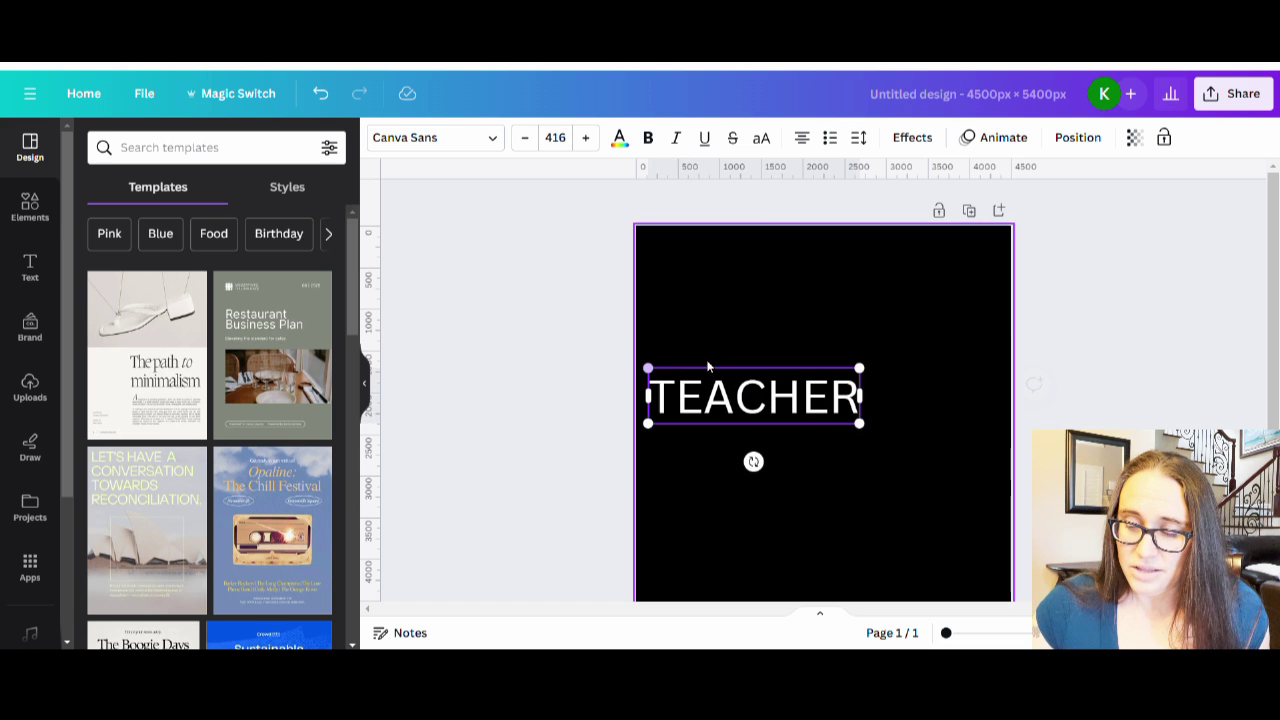
pyautogui.moveTo(859, 423); pyautogui.dragTo(897, 427)
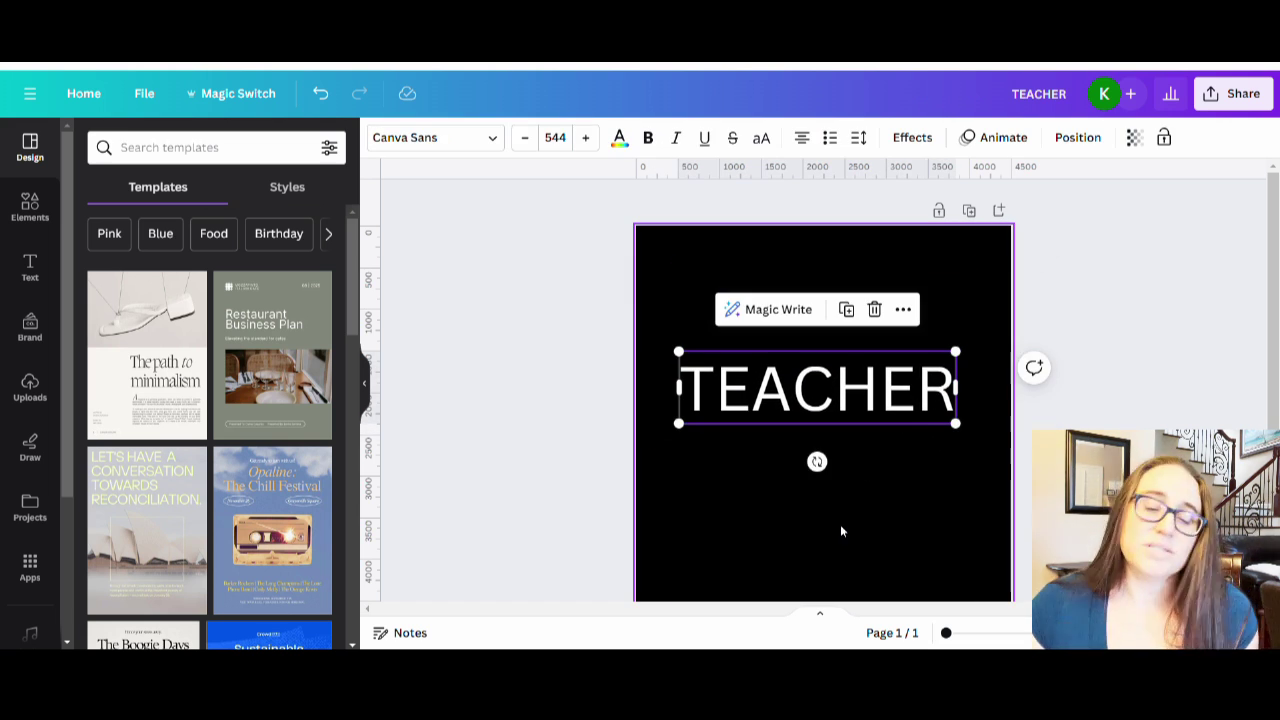
pyautogui.click(845, 528)
pyautogui.click(846, 406)
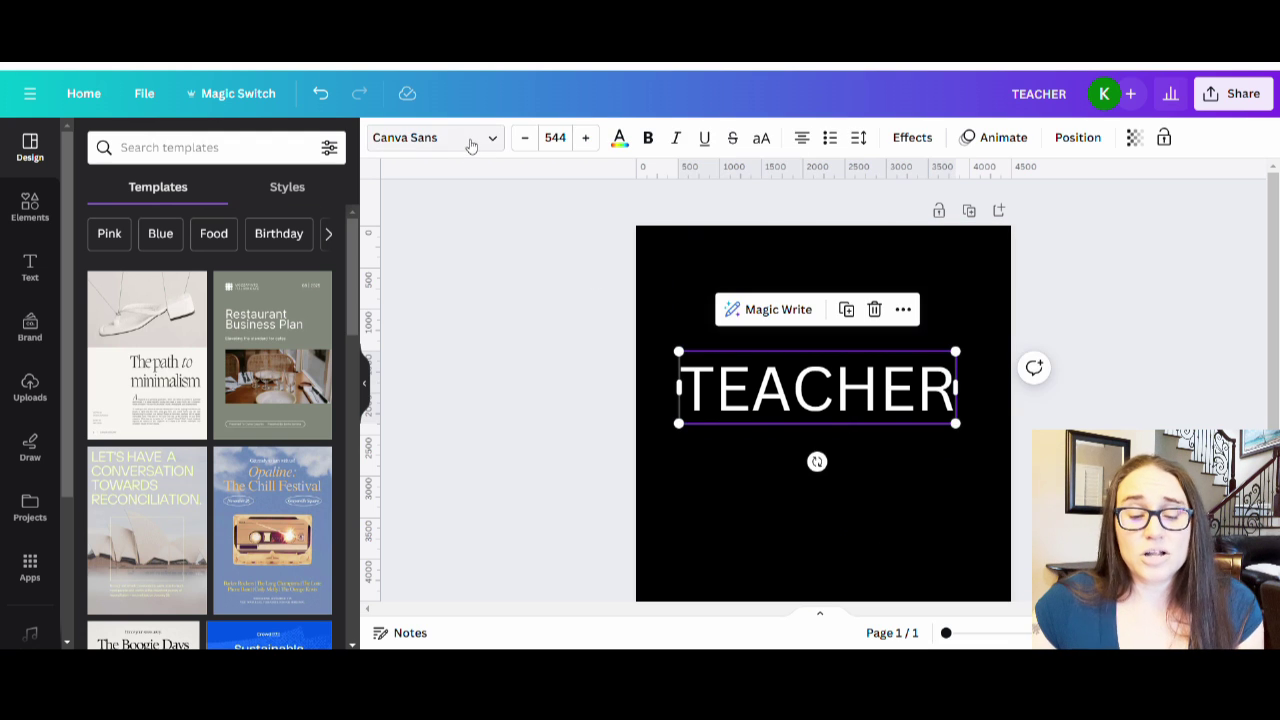
# Step: Try Futura, Gulfs, Klemer, Foda and TT Fors Display fonts on TEACHER
pyautogui.click(468, 137)
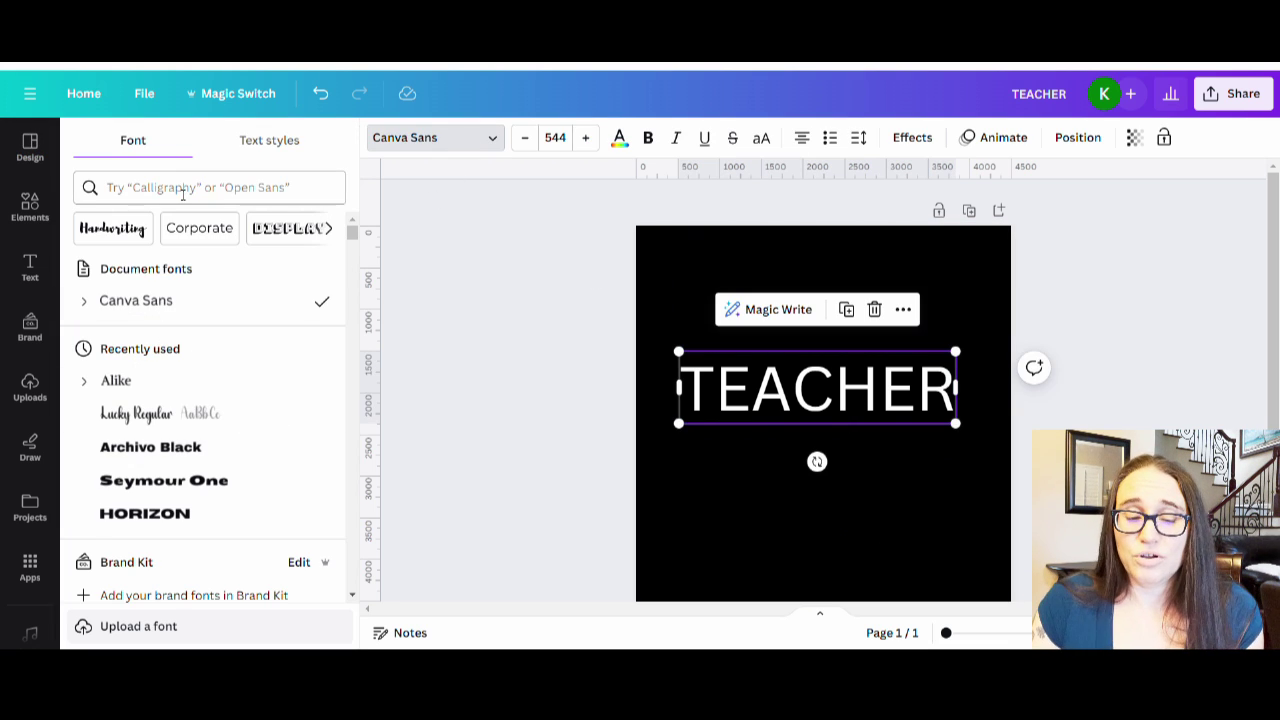
pyautogui.click(181, 188)
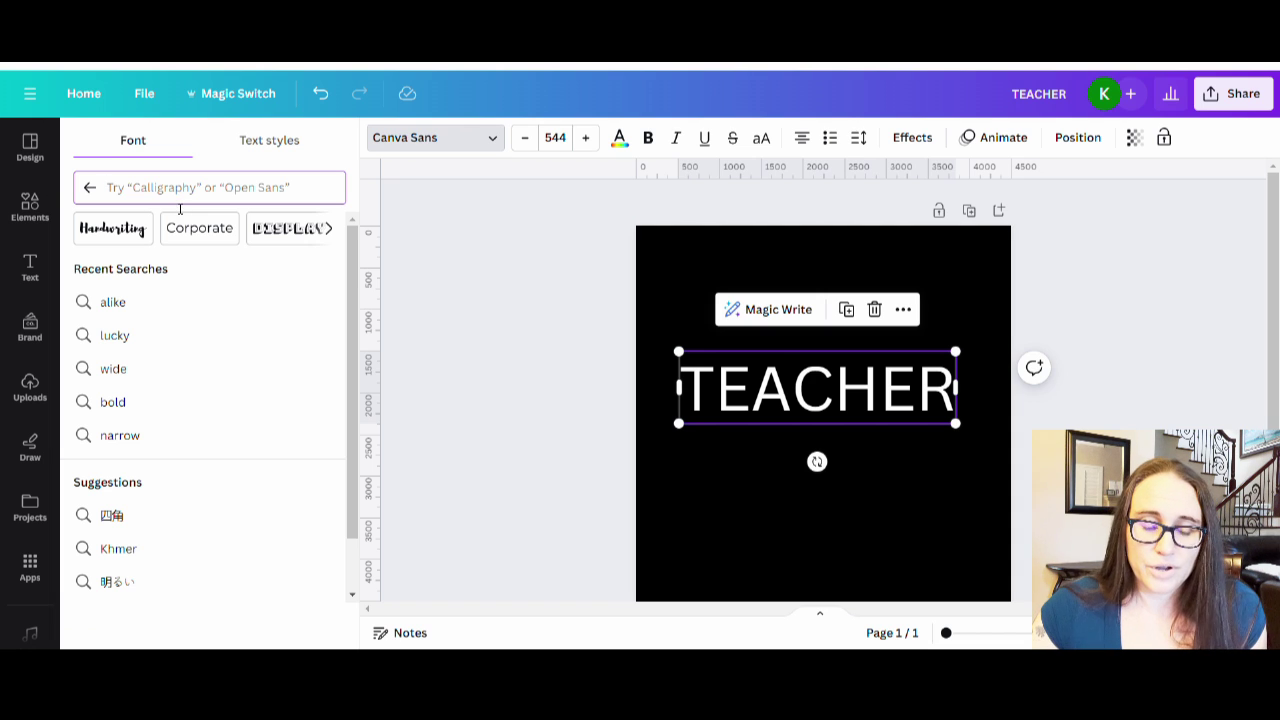
pyautogui.click(280, 229)
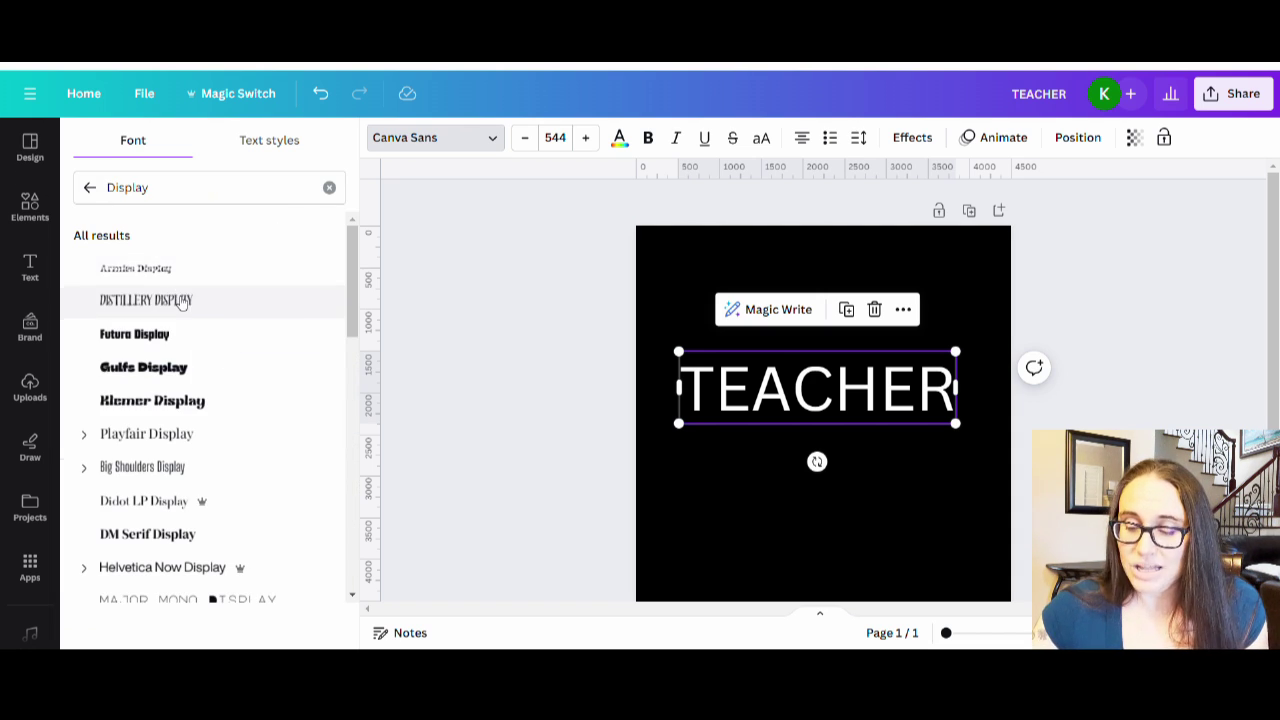
pyautogui.click(155, 334)
pyautogui.click(148, 368)
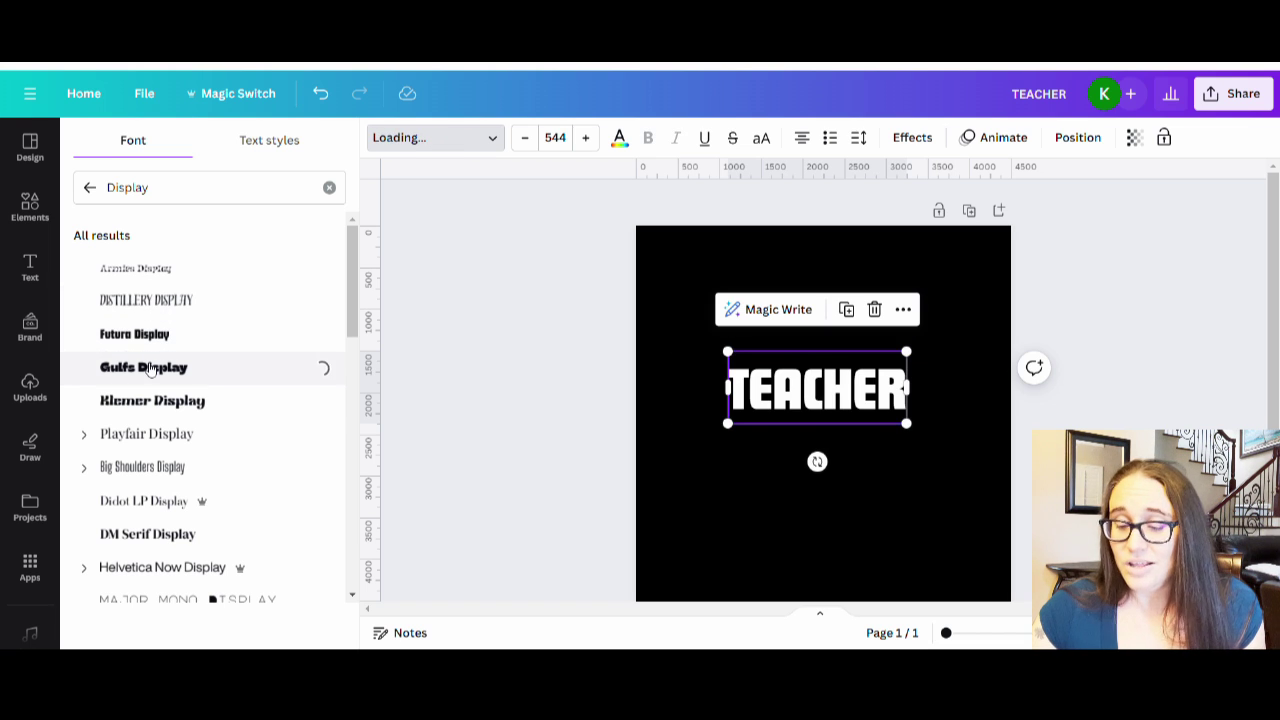
pyautogui.click(166, 404)
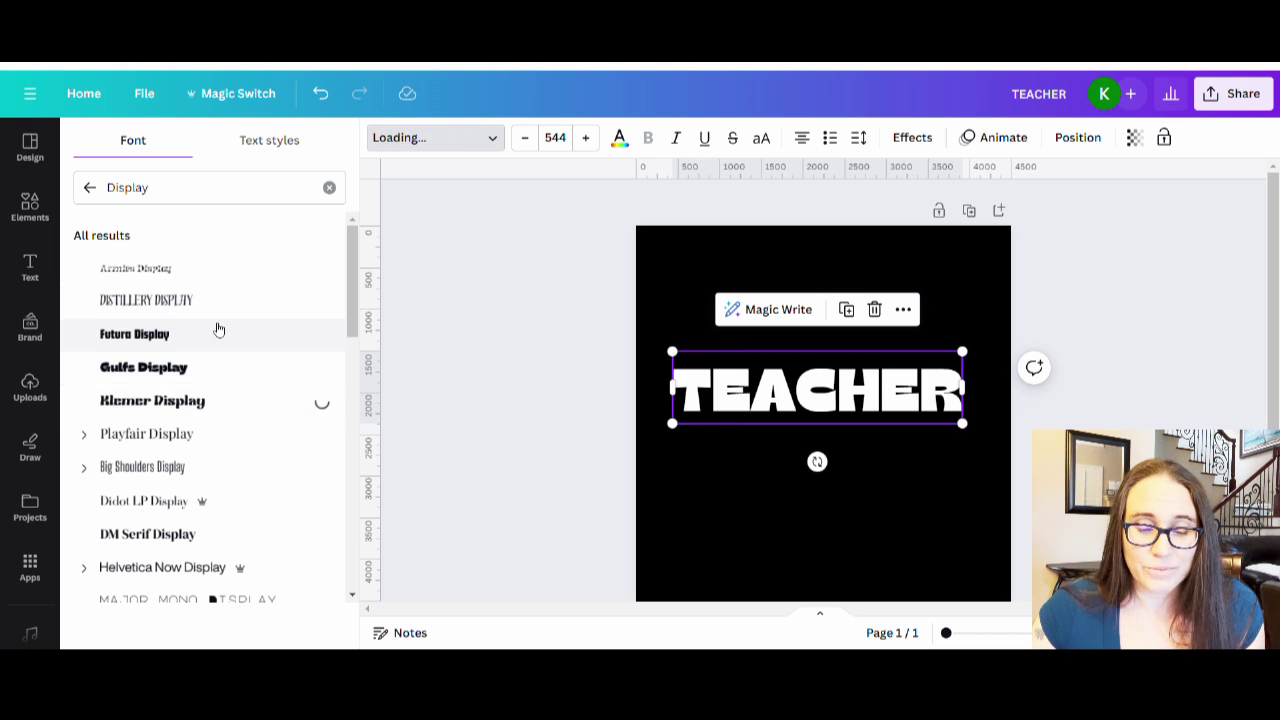
pyautogui.scroll(-3, 209, 316)
pyautogui.scroll(-3, 189, 420)
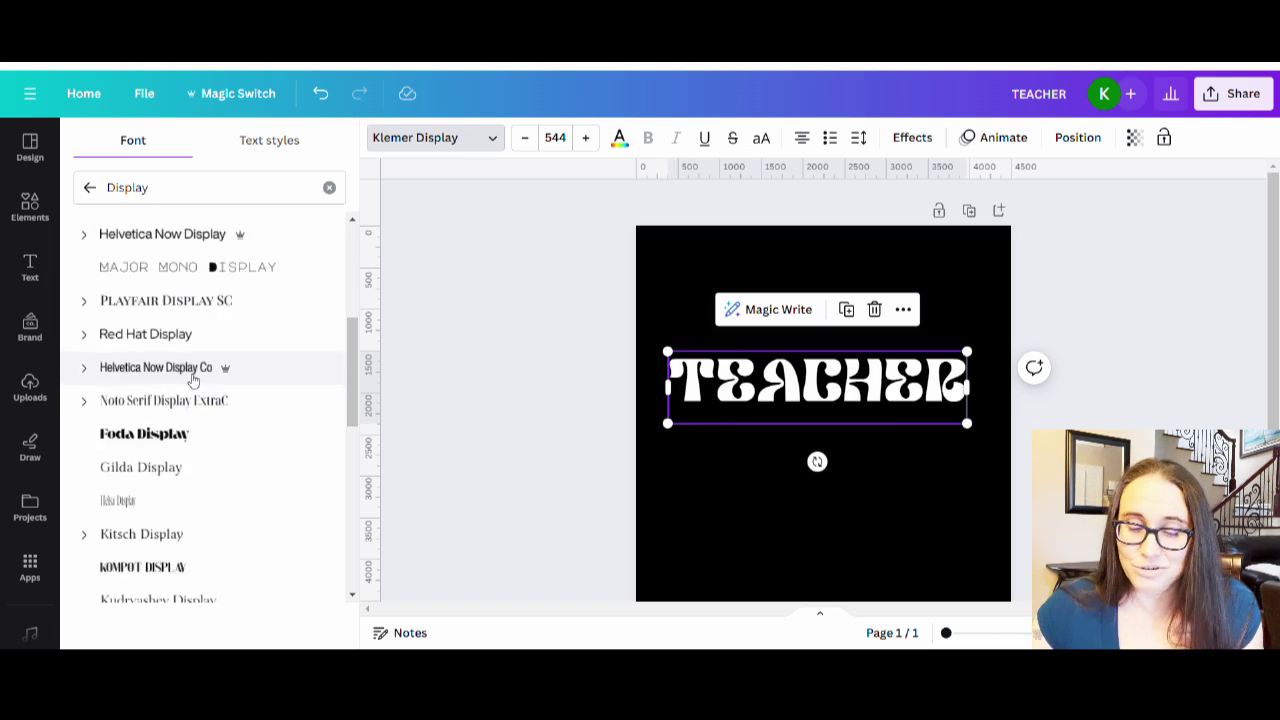
pyautogui.click(150, 433)
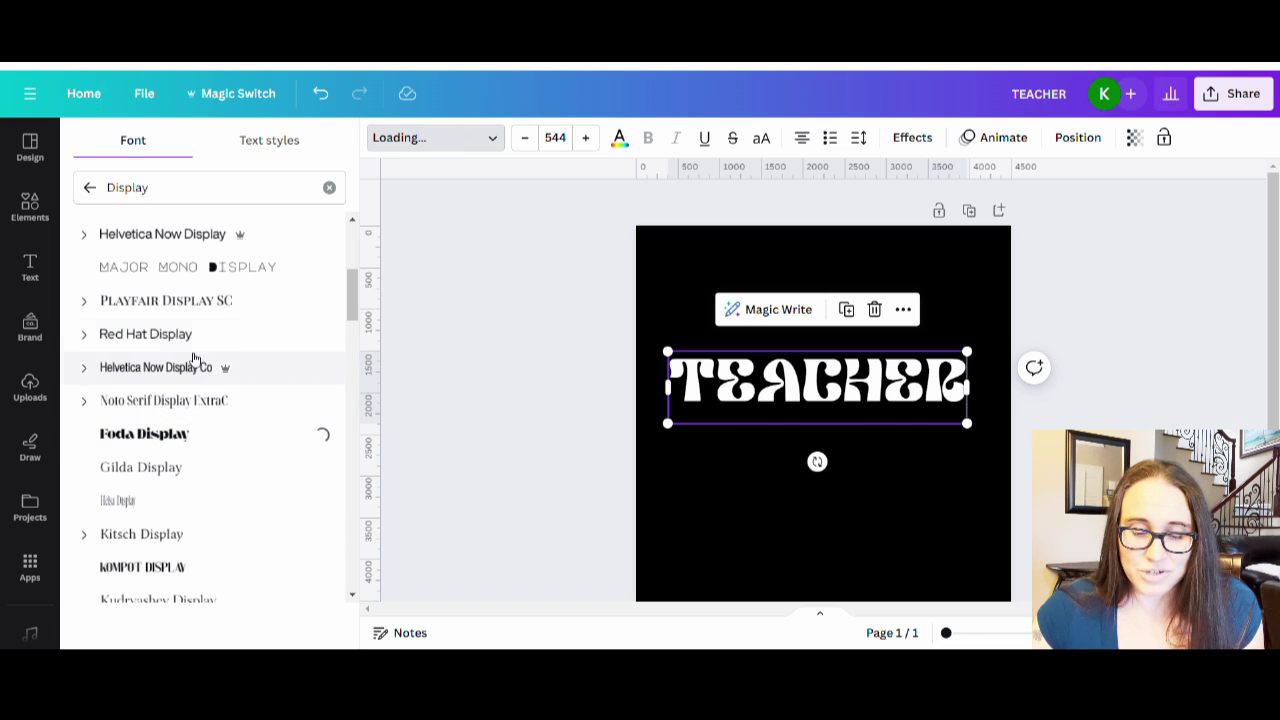
pyautogui.scroll(-5, 205, 350)
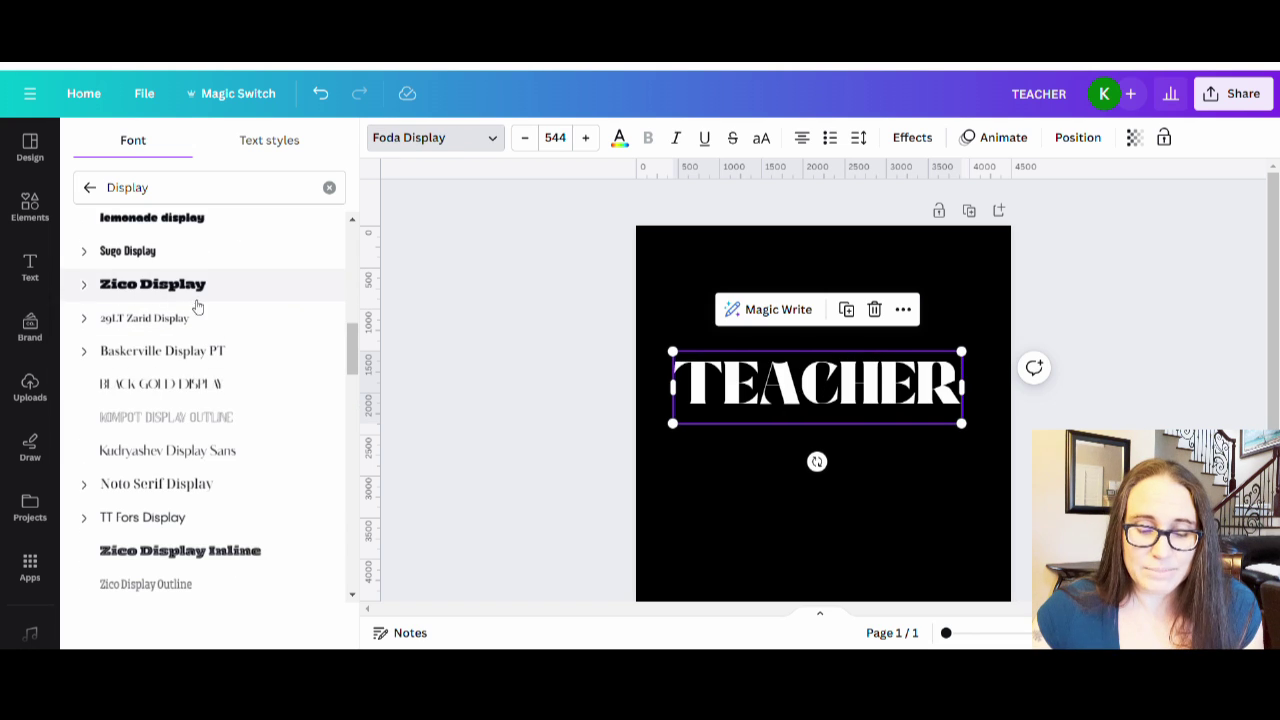
pyautogui.click(180, 526)
# Step: Try TAN Headline and Dynapuff, then settle on Rubik Bubbles for TEACHER
pyautogui.scroll(-10, 222, 430)
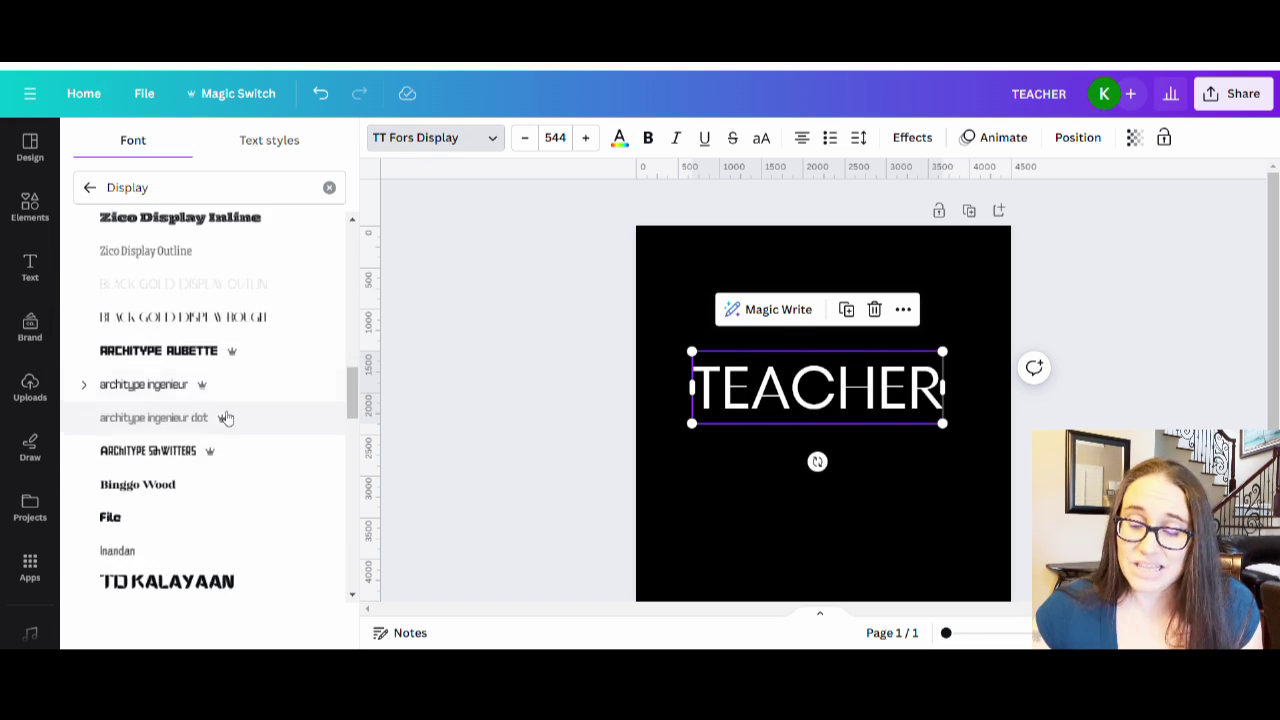
pyautogui.scroll(-2, 205, 460)
pyautogui.click(193, 476)
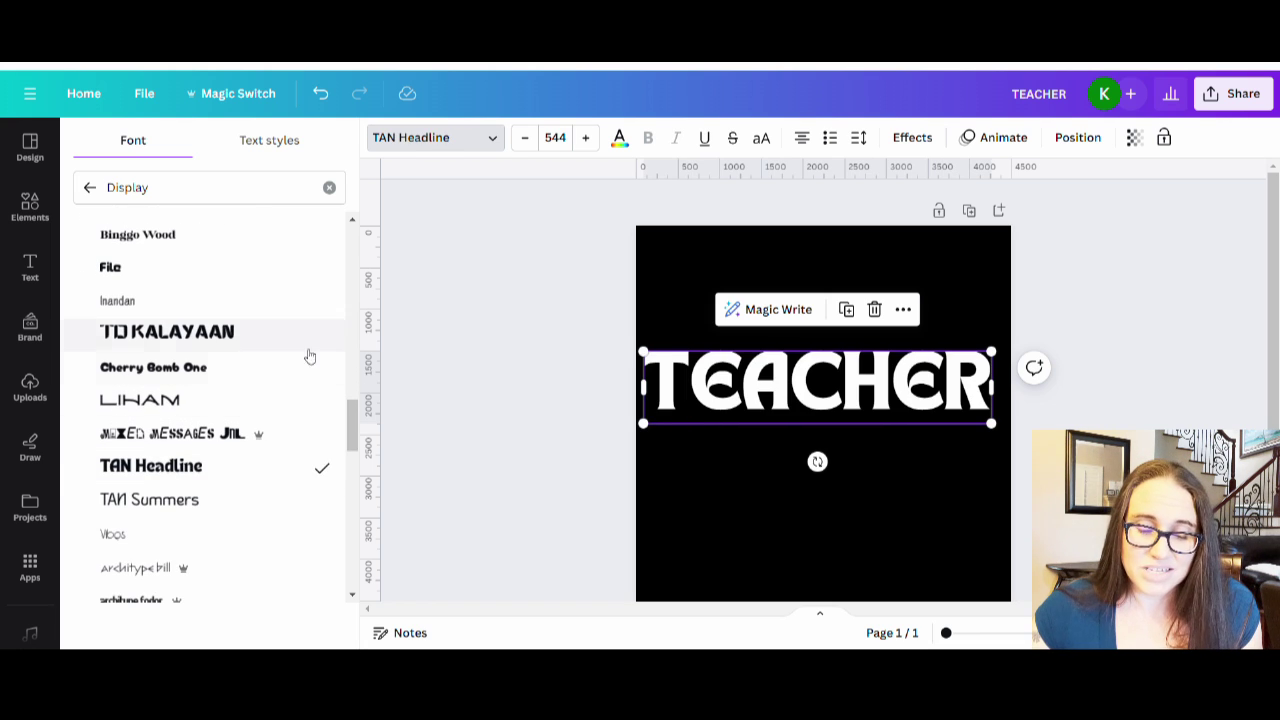
pyautogui.scroll(-4, 223, 390)
pyautogui.click(140, 400)
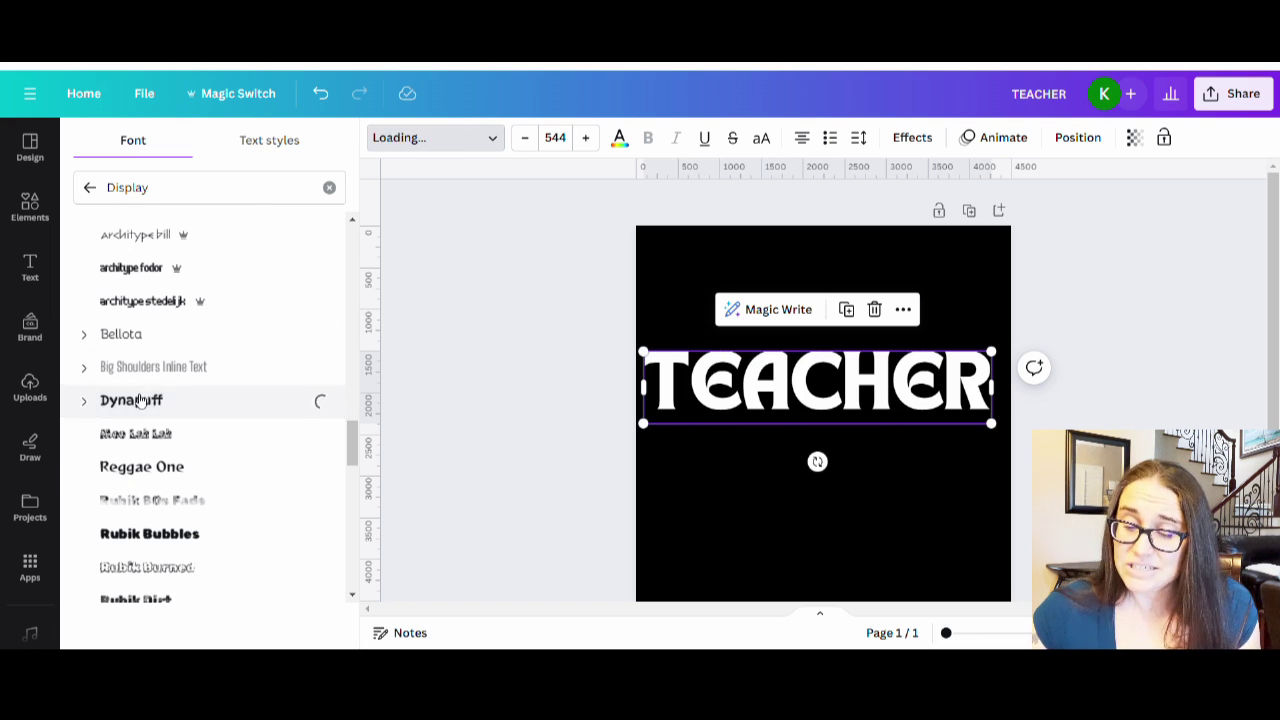
pyautogui.click(152, 546)
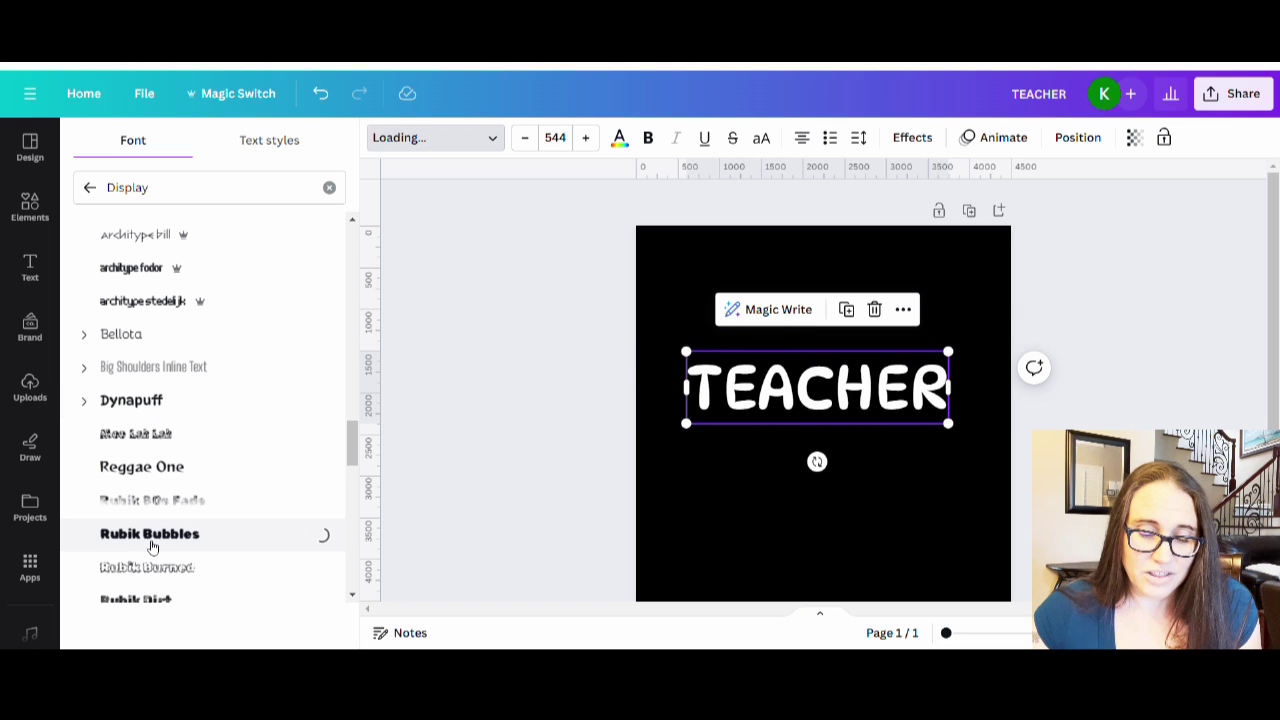
pyautogui.scroll(-4, 195, 475)
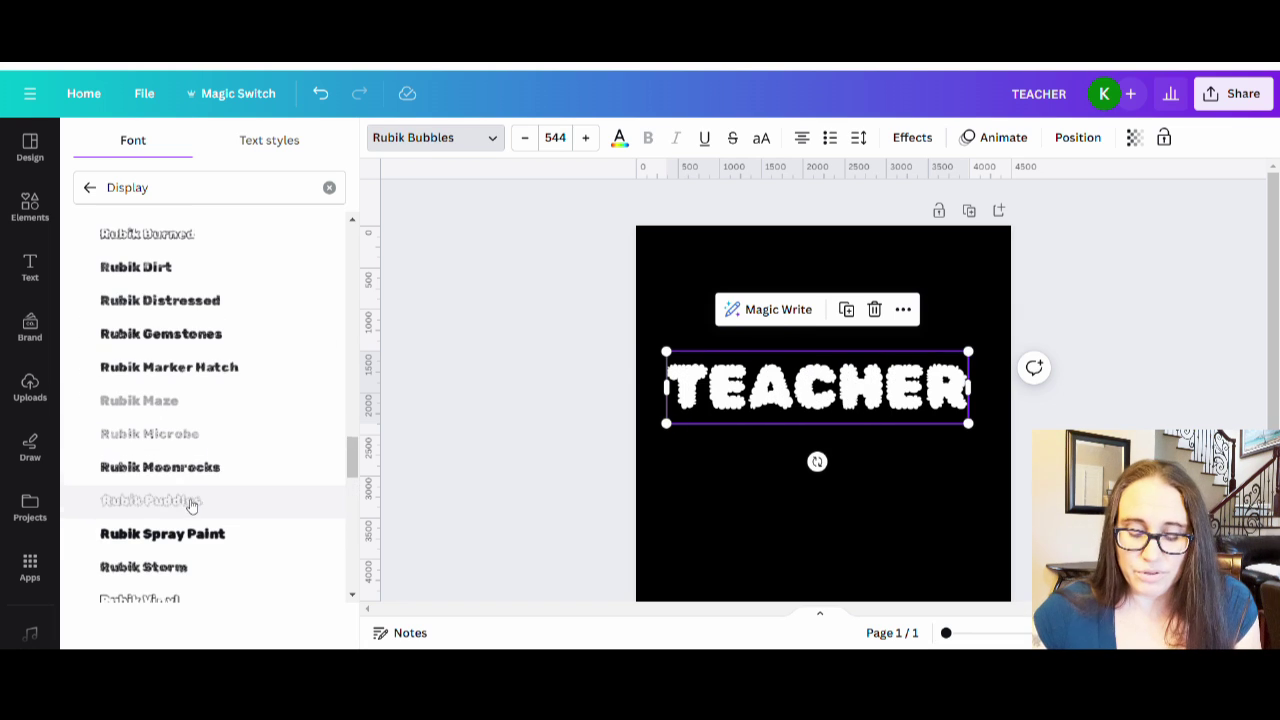
pyautogui.scroll(-2, 189, 500)
pyautogui.scroll(5, 194, 374)
pyautogui.click(160, 198)
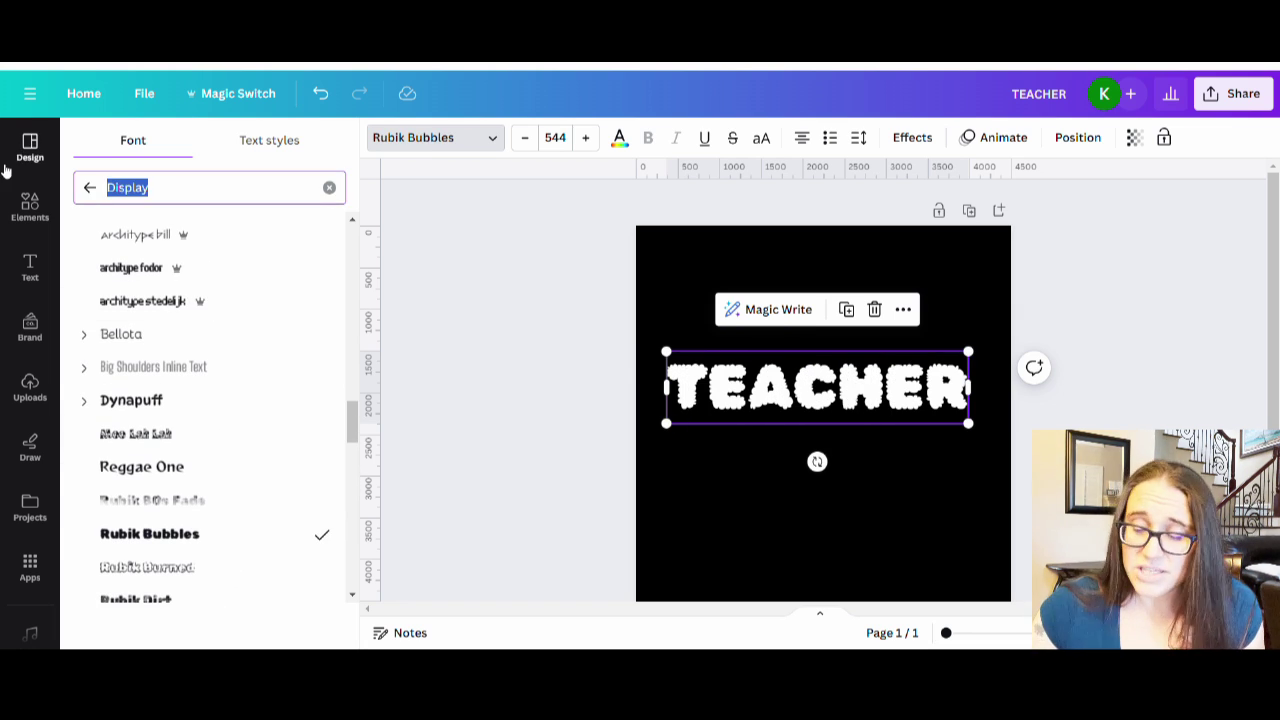
# Step: Search 'groovy' fonts, try Rundeck Rough, Barabara and Dingos Stamp, ending on Genty Sans
pyautogui.write('groovy')
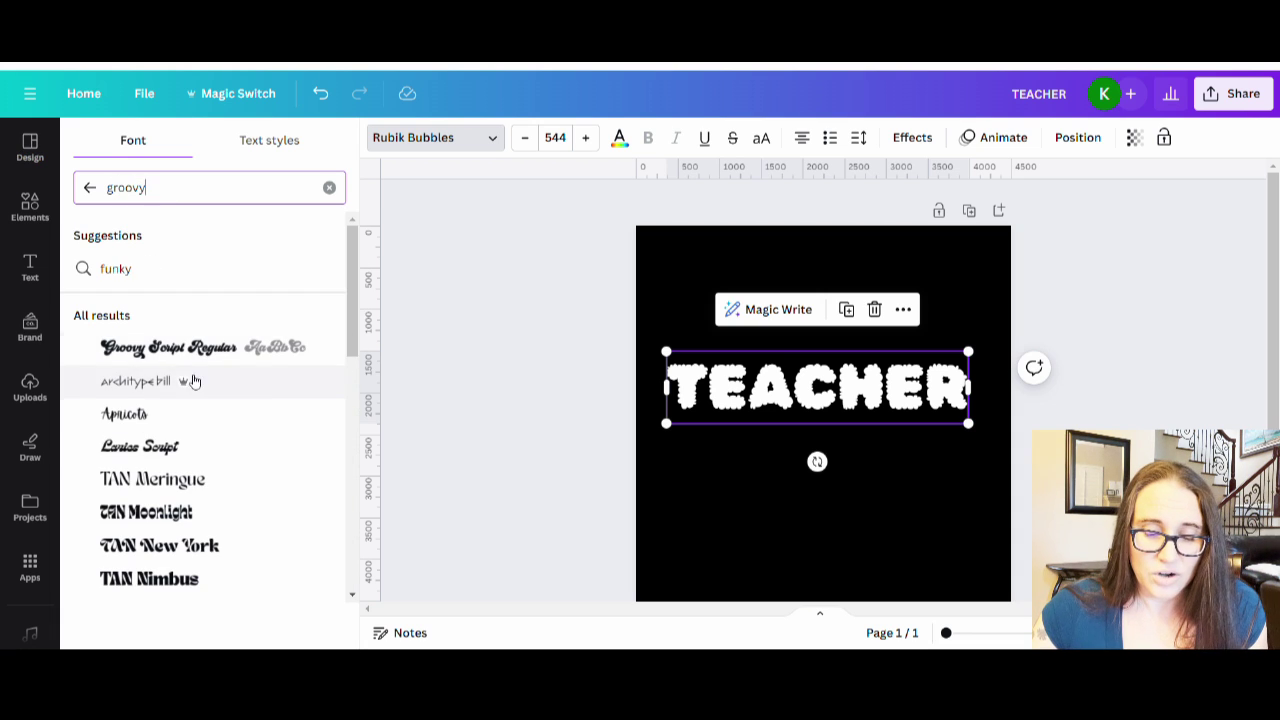
pyautogui.scroll(-3, 192, 350)
pyautogui.scroll(-2, 192, 318)
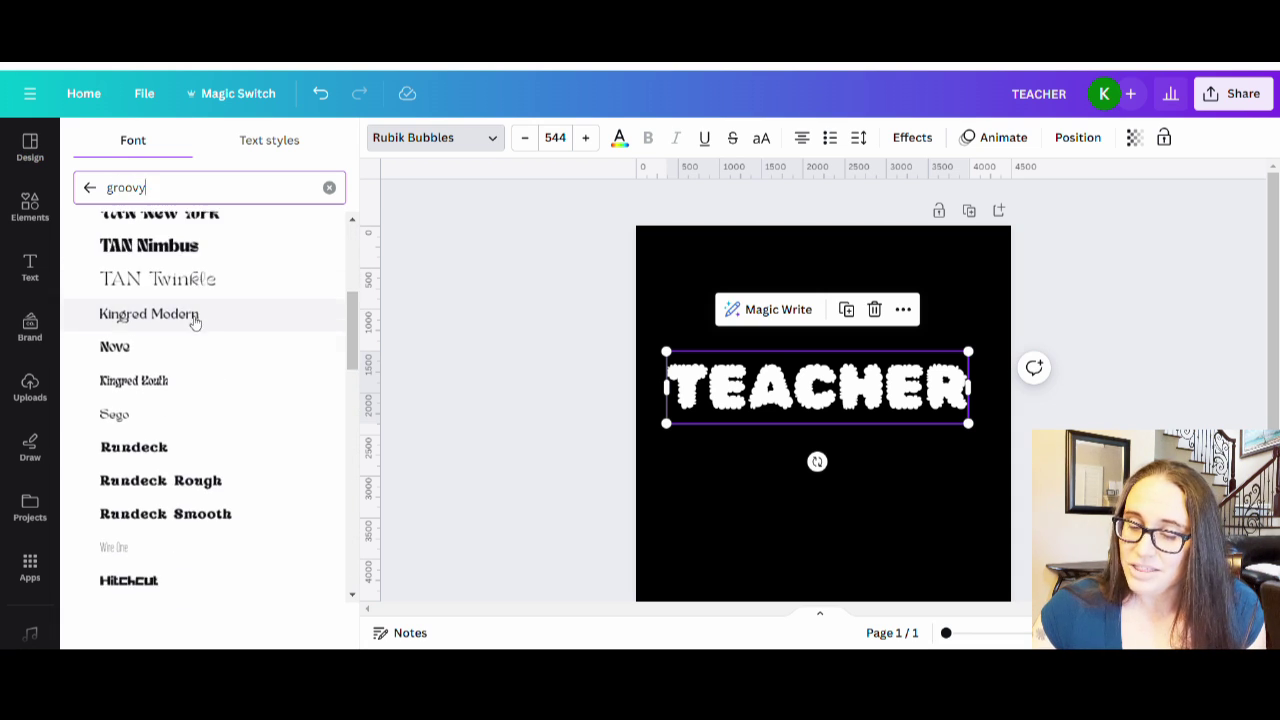
pyautogui.click(156, 484)
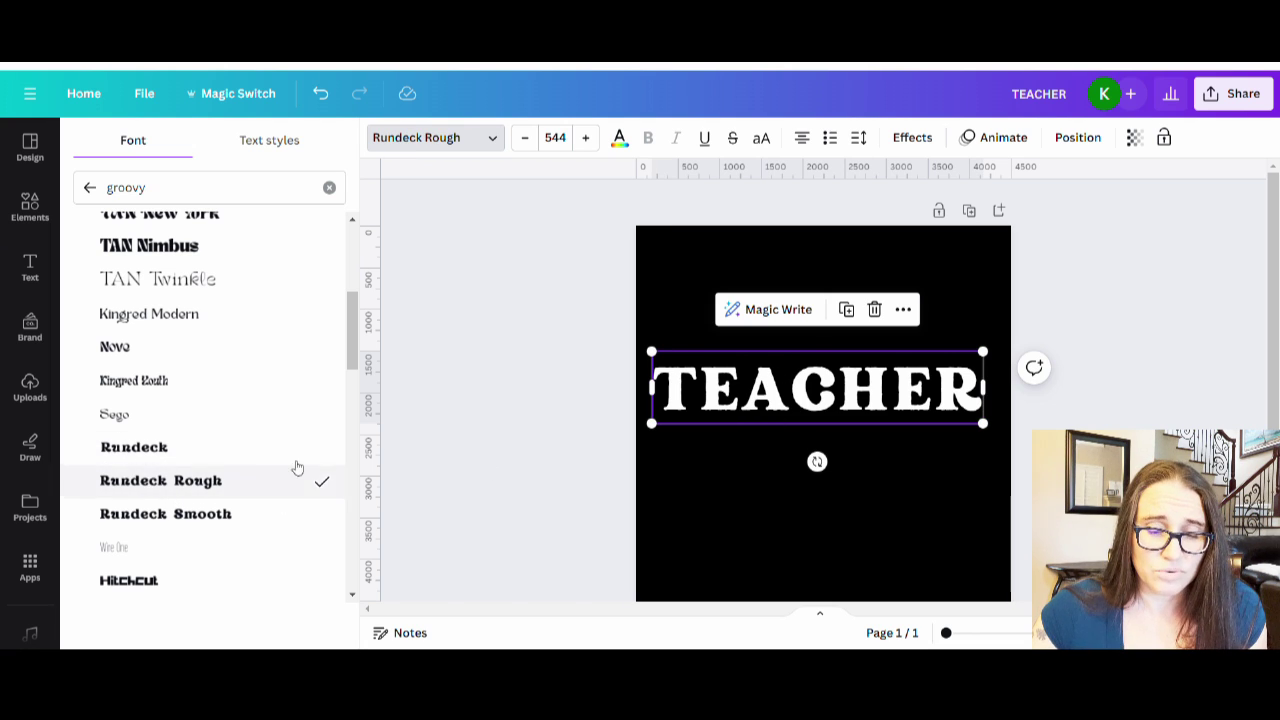
pyautogui.scroll(-3, 218, 441)
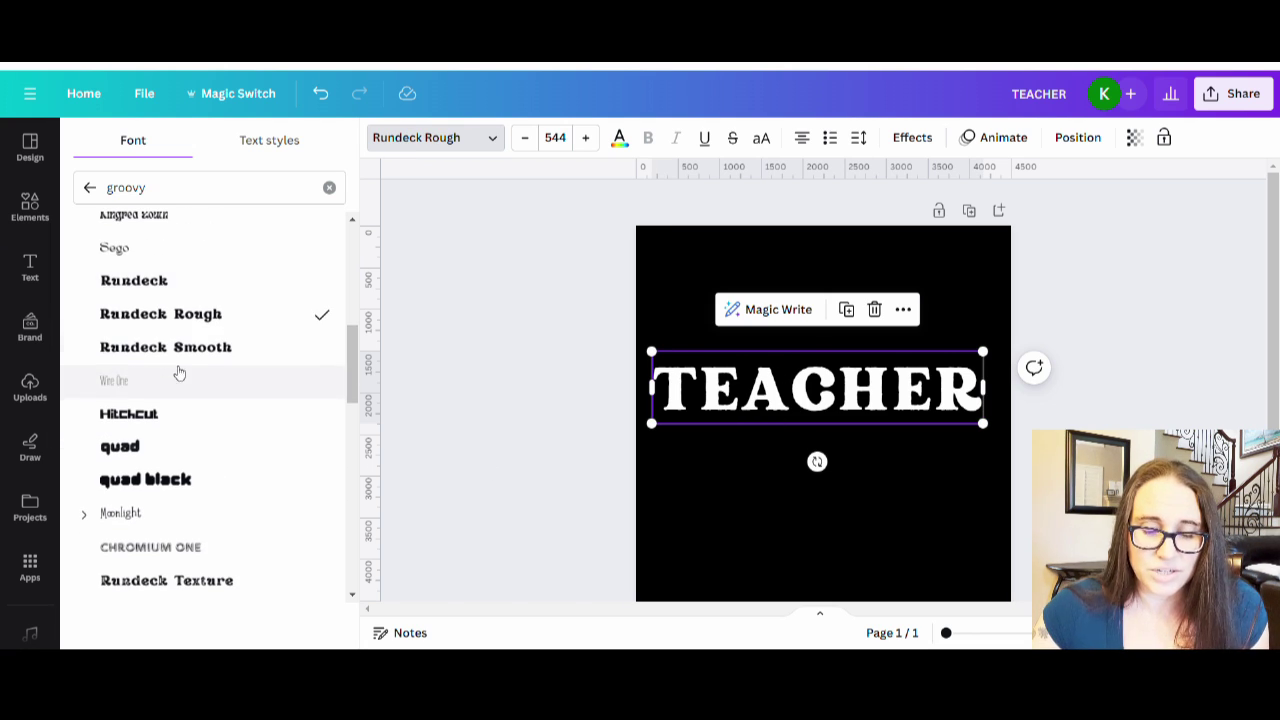
pyautogui.scroll(-3, 215, 395)
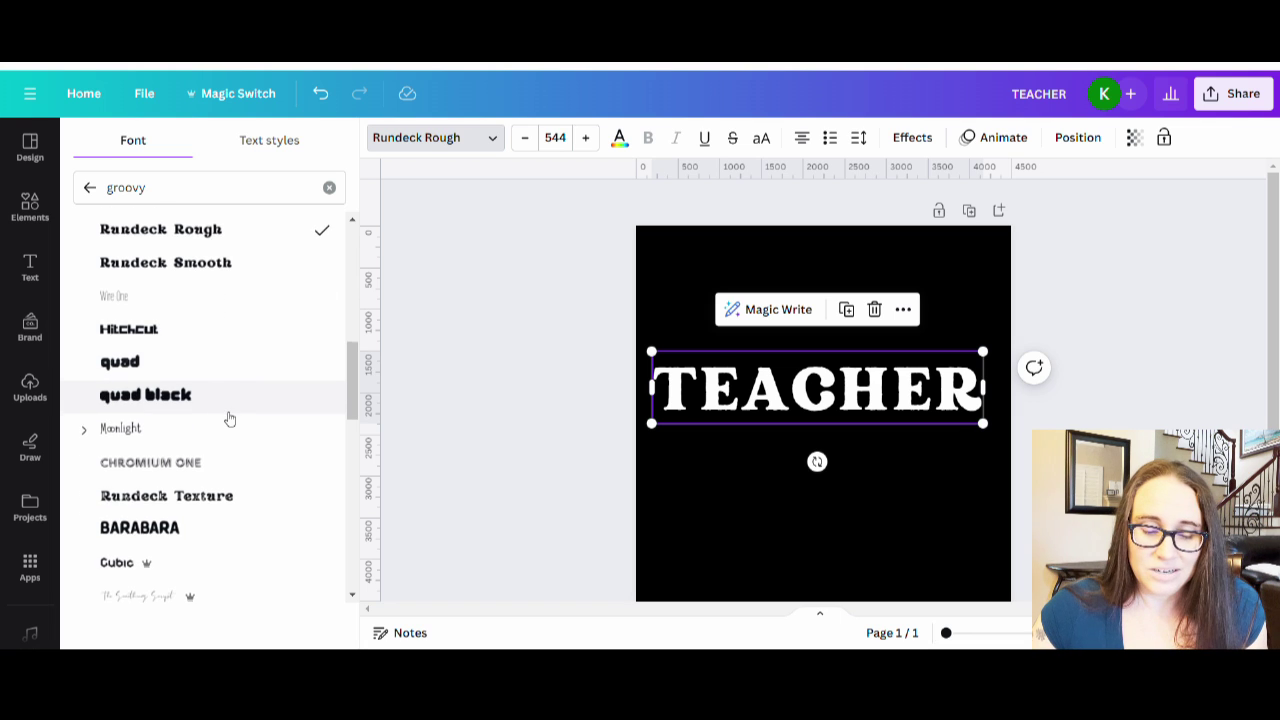
pyautogui.click(172, 446)
pyautogui.scroll(-5, 182, 420)
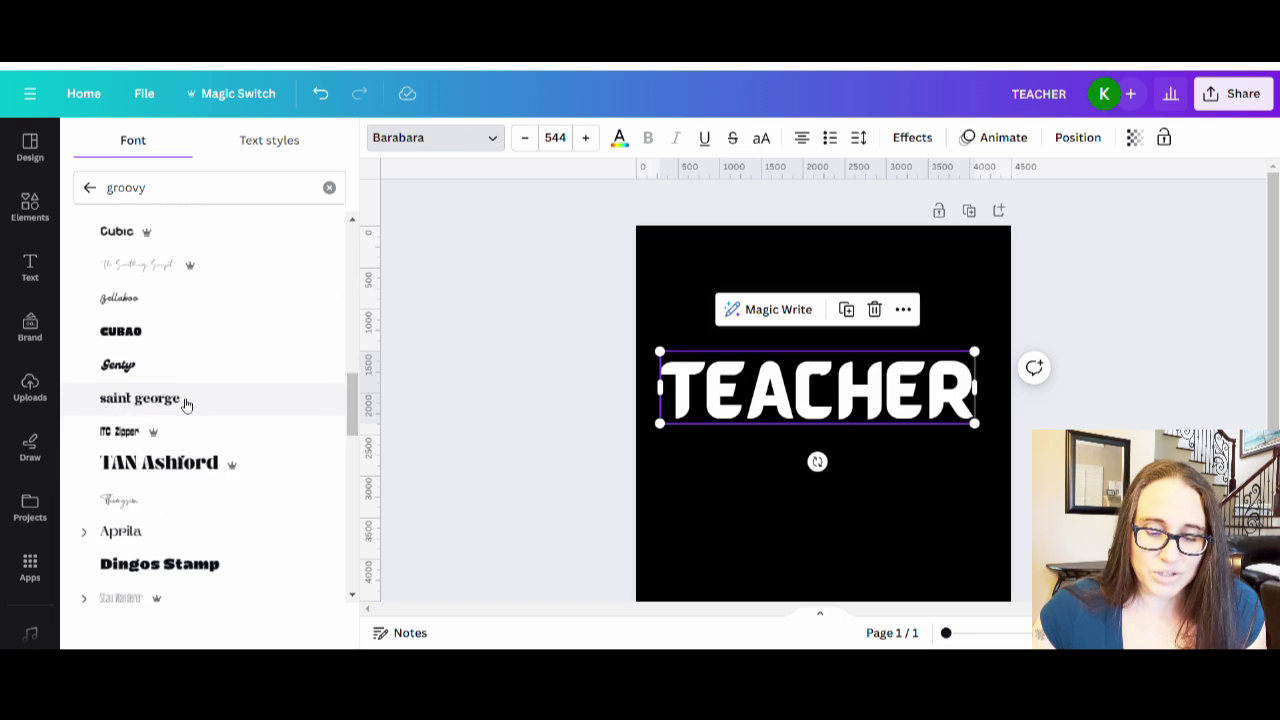
pyautogui.scroll(-4, 199, 445)
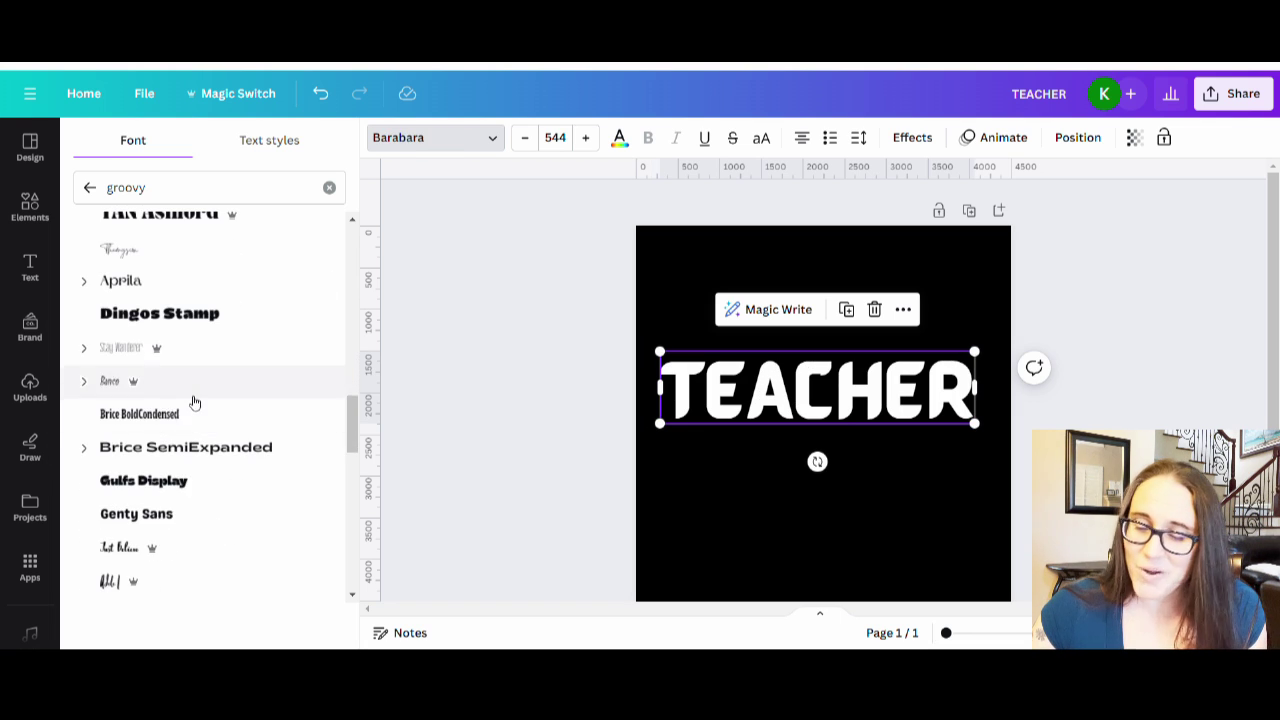
pyautogui.click(197, 316)
pyautogui.click(177, 520)
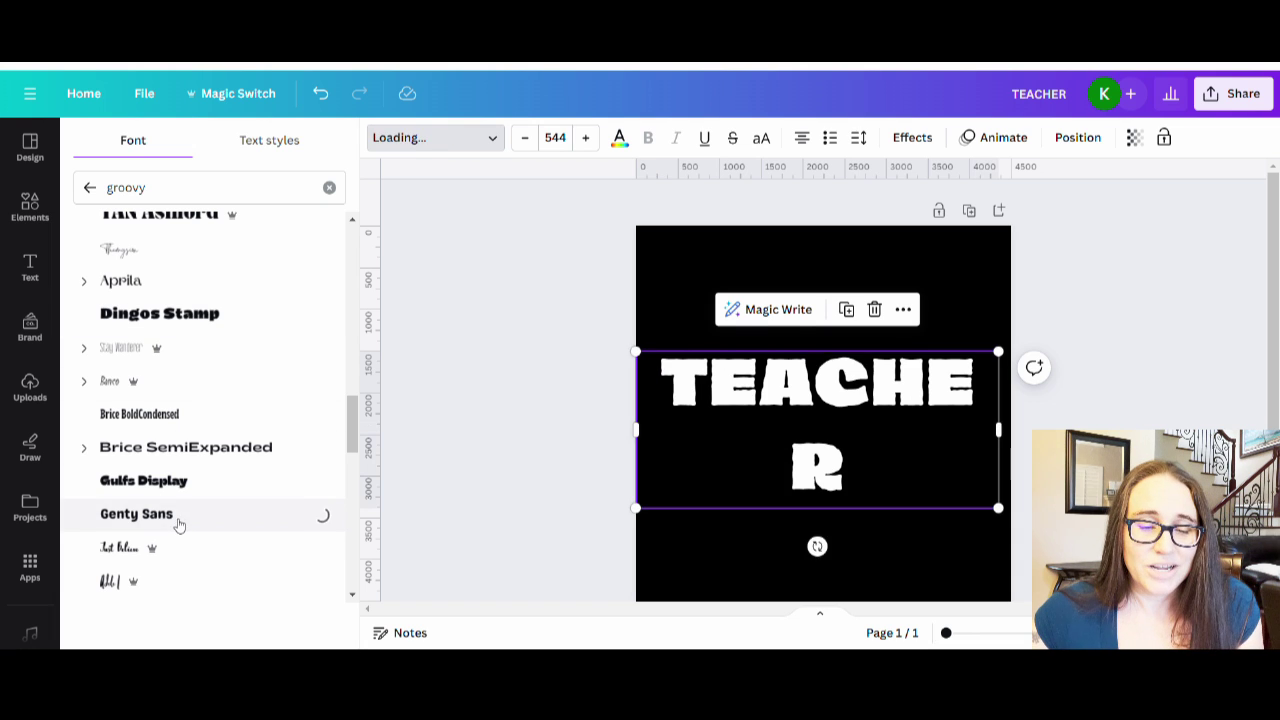
pyautogui.scroll(5, 183, 371)
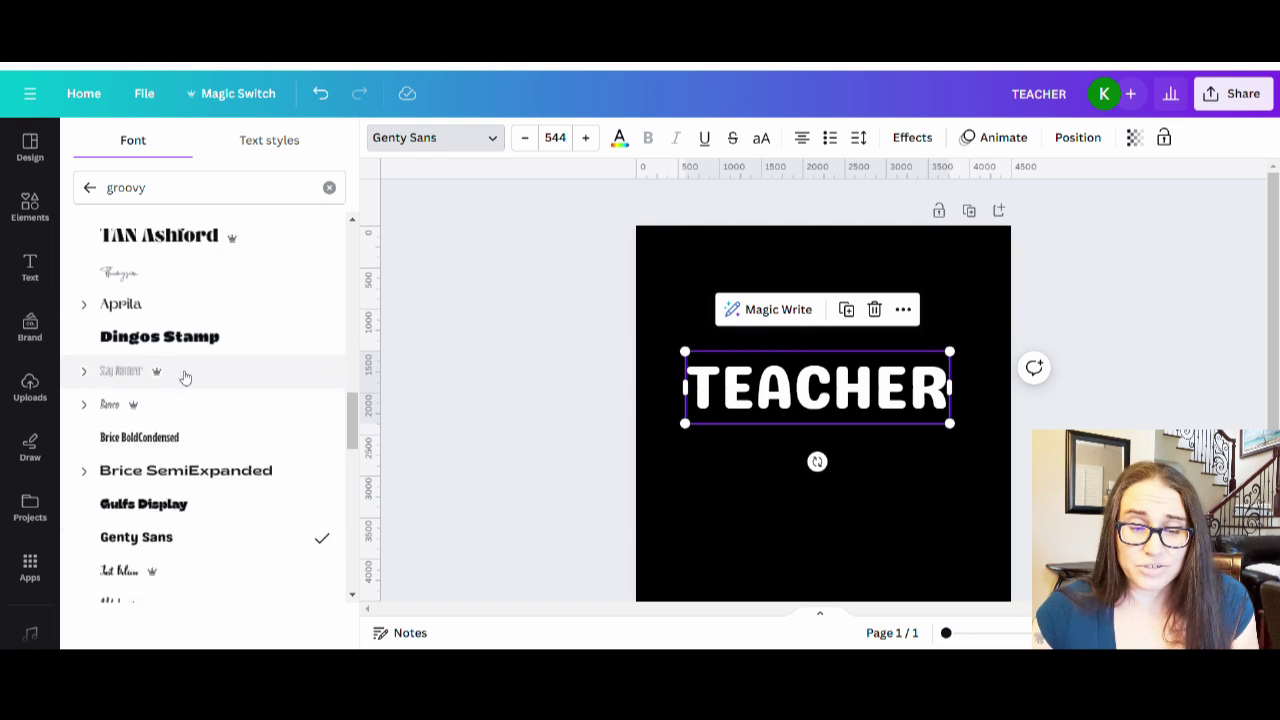
# Step: Search for 'nectarine' and apply the Nectarine font to TEACHER
pyautogui.click(197, 200)
pyautogui.hotkey('ctrl', 'a')
pyautogui.write('n')
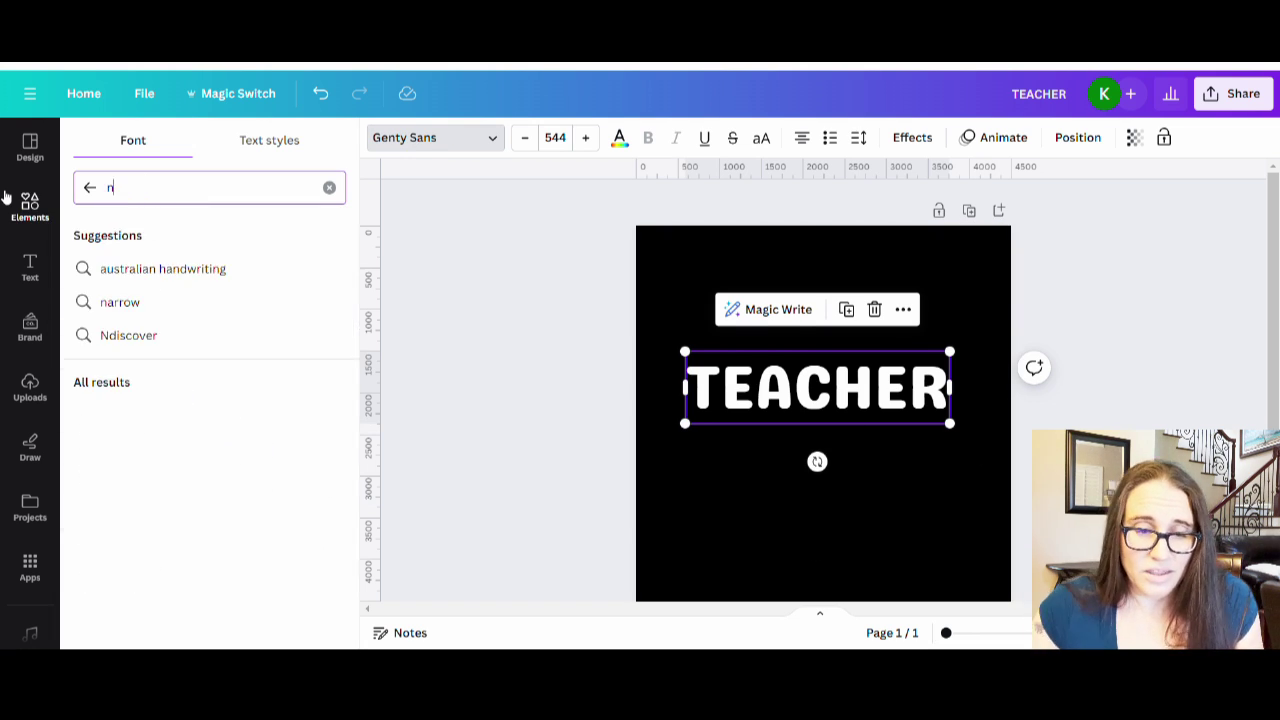
pyautogui.write('ectarine')
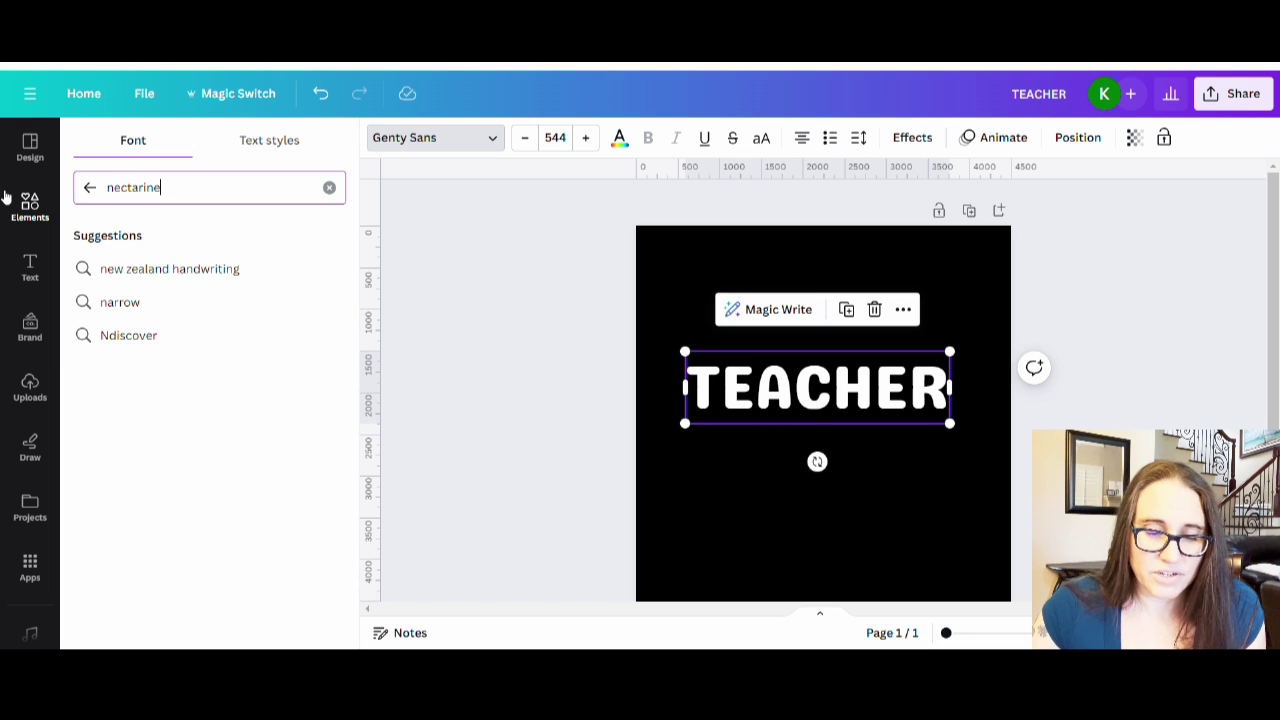
pyautogui.press('Return')
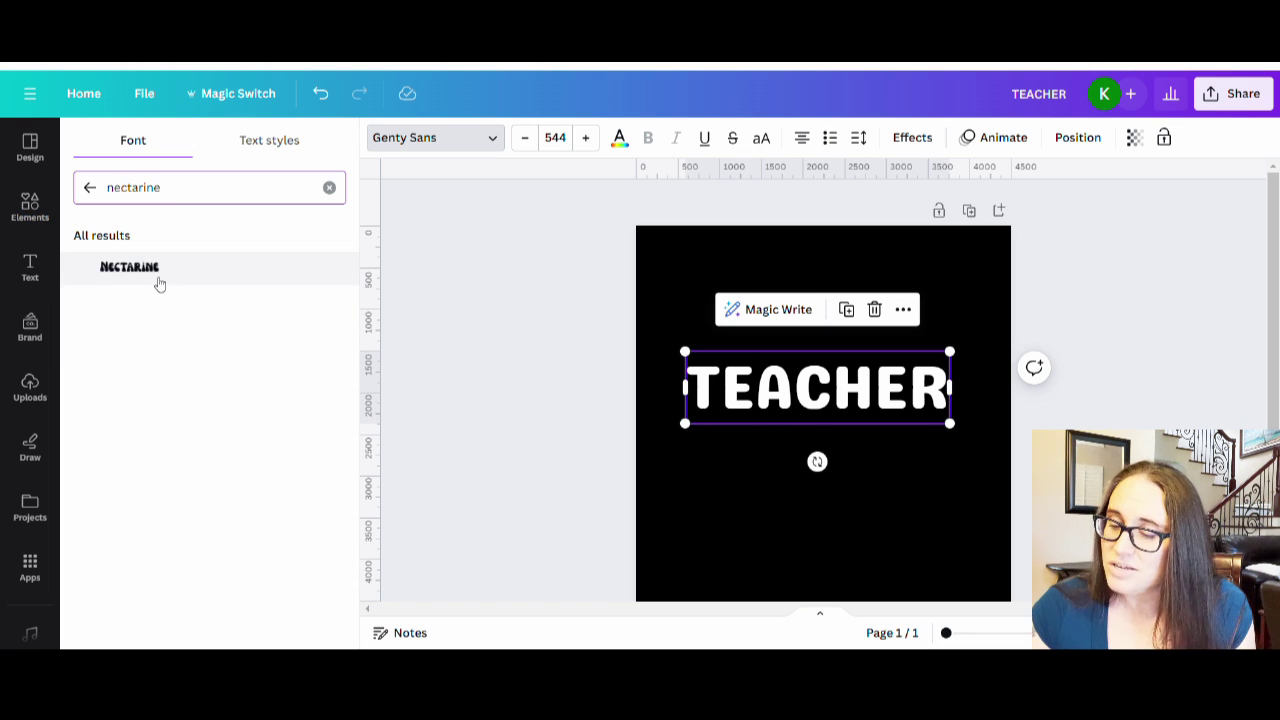
pyautogui.click(153, 274)
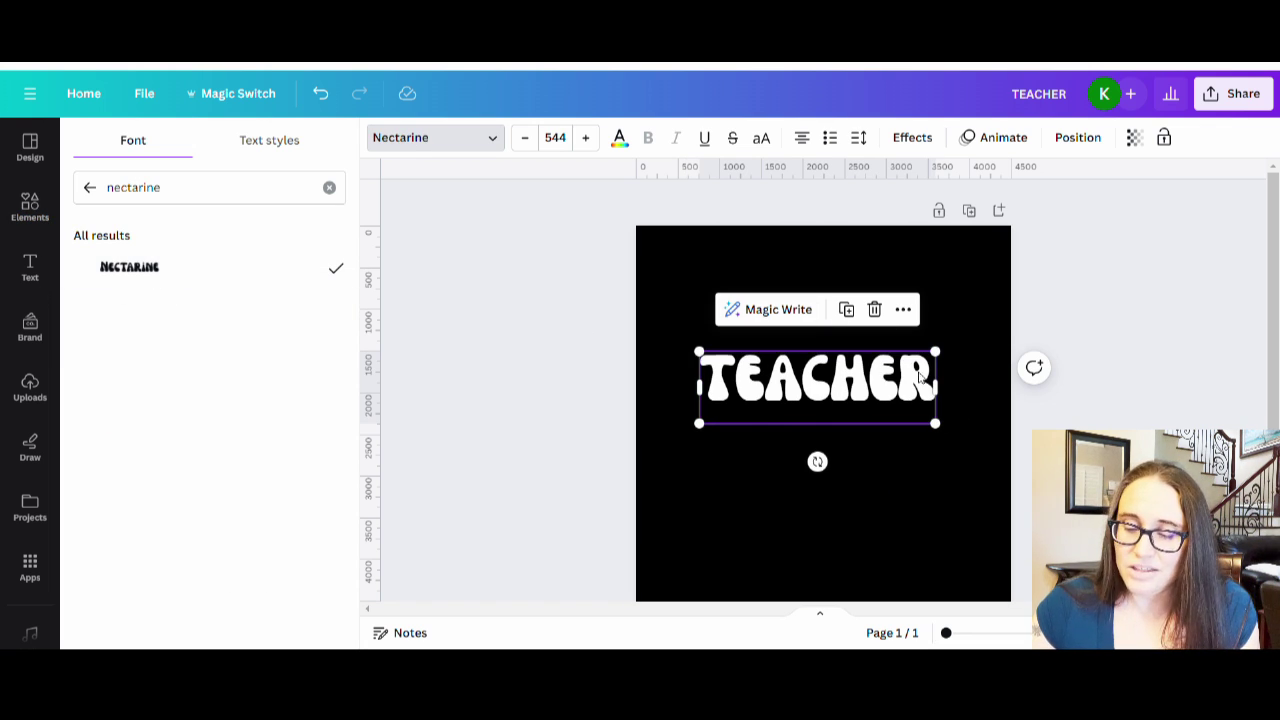
# Step: Enlarge TEACHER to size 809 and centre it on the page
pyautogui.moveTo(934, 352); pyautogui.dragTo(1002, 330)
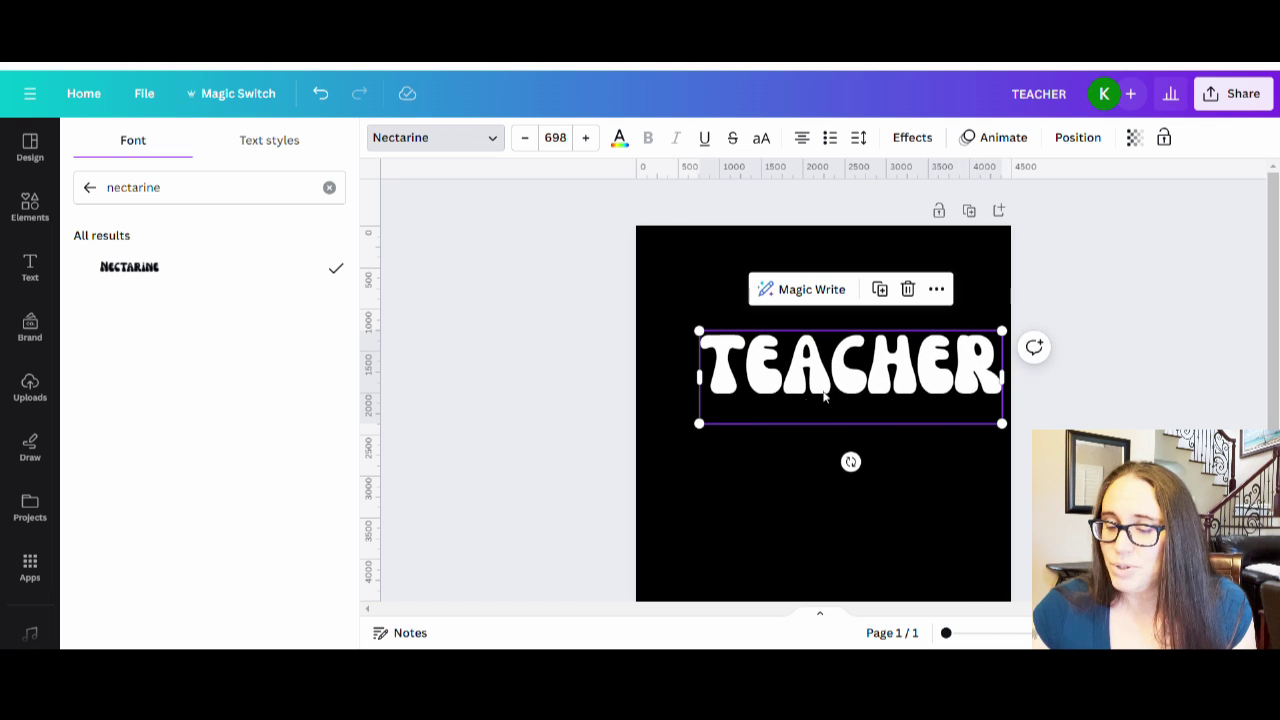
pyautogui.moveTo(699, 425); pyautogui.dragTo(651, 438)
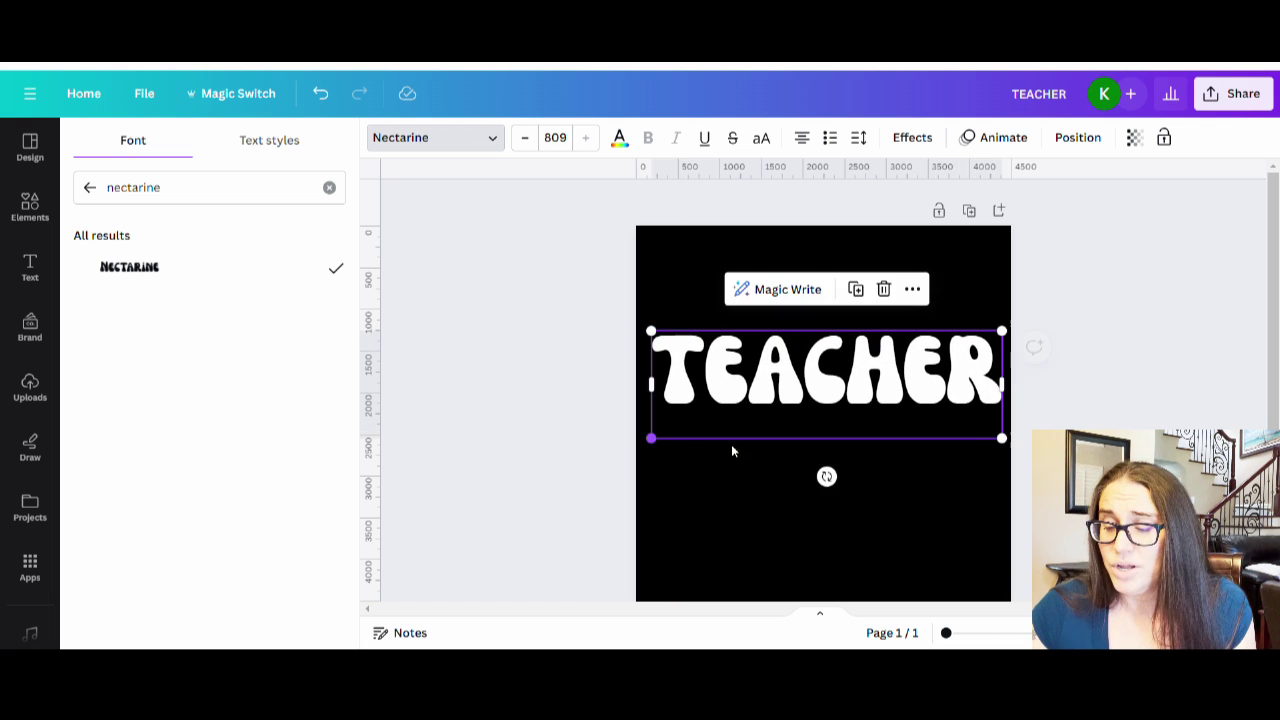
pyautogui.click(912, 485)
pyautogui.moveTo(916, 401); pyautogui.dragTo(916, 446)
pyautogui.click(953, 524)
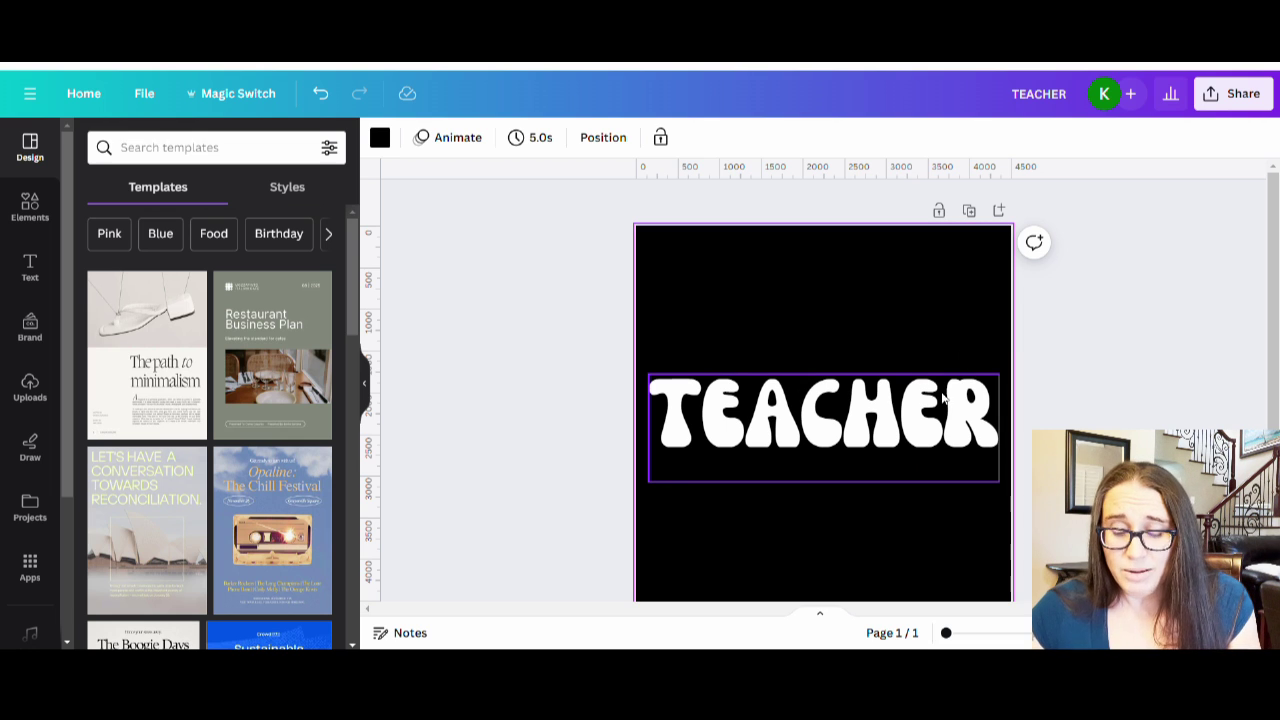
pyautogui.scroll(-2, 884, 399)
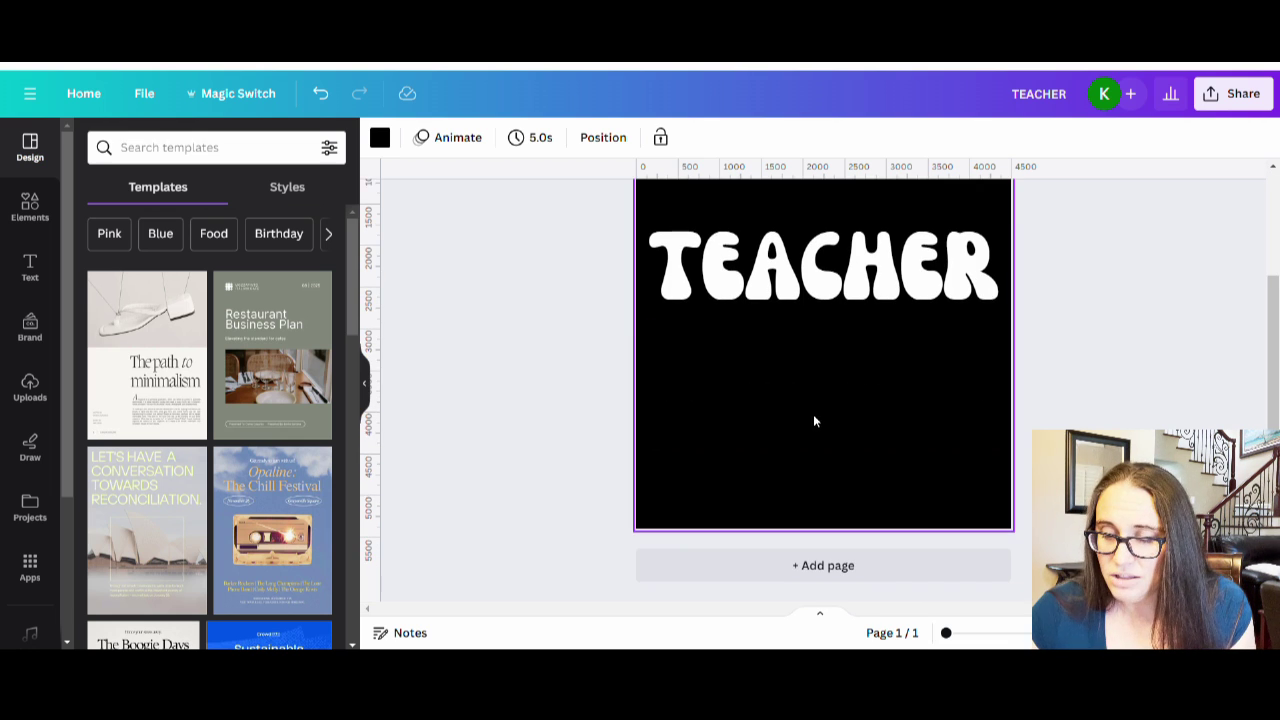
# Step: Add size-226 text 'helping little minds grow' on one line, centred under TEACHER
pyautogui.press('t')
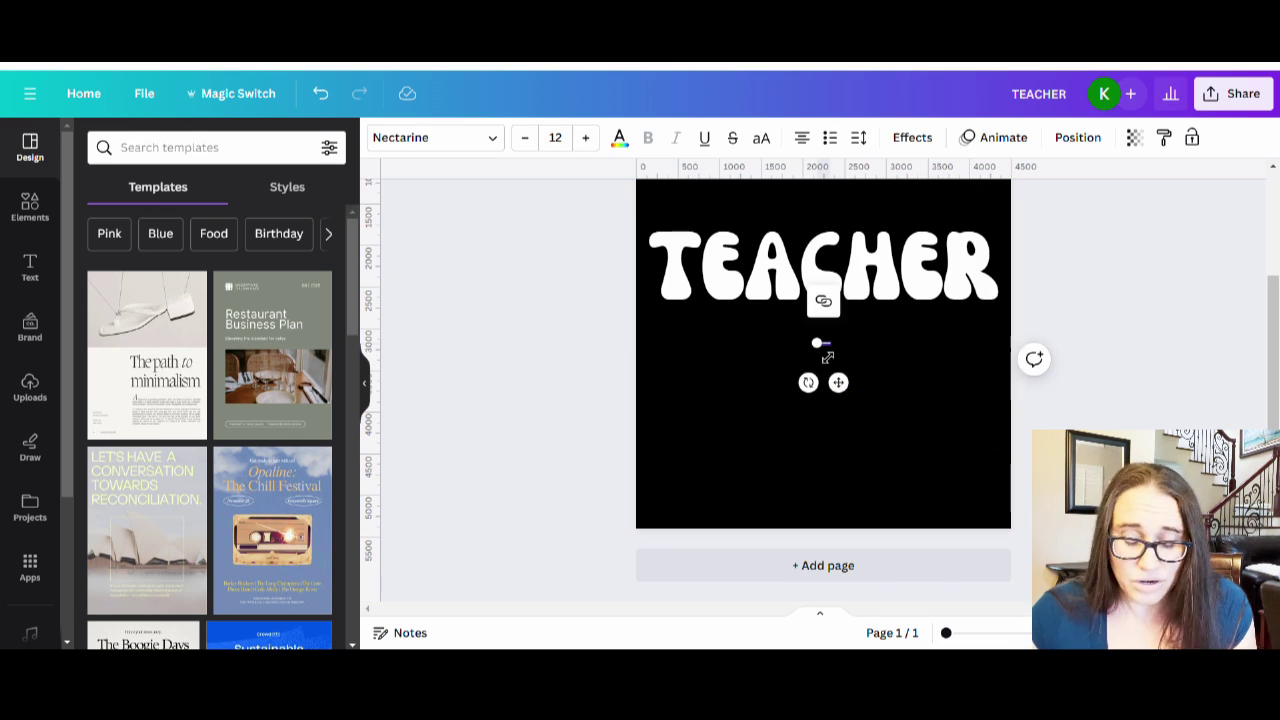
pyautogui.moveTo(828, 357); pyautogui.dragTo(643, 380)
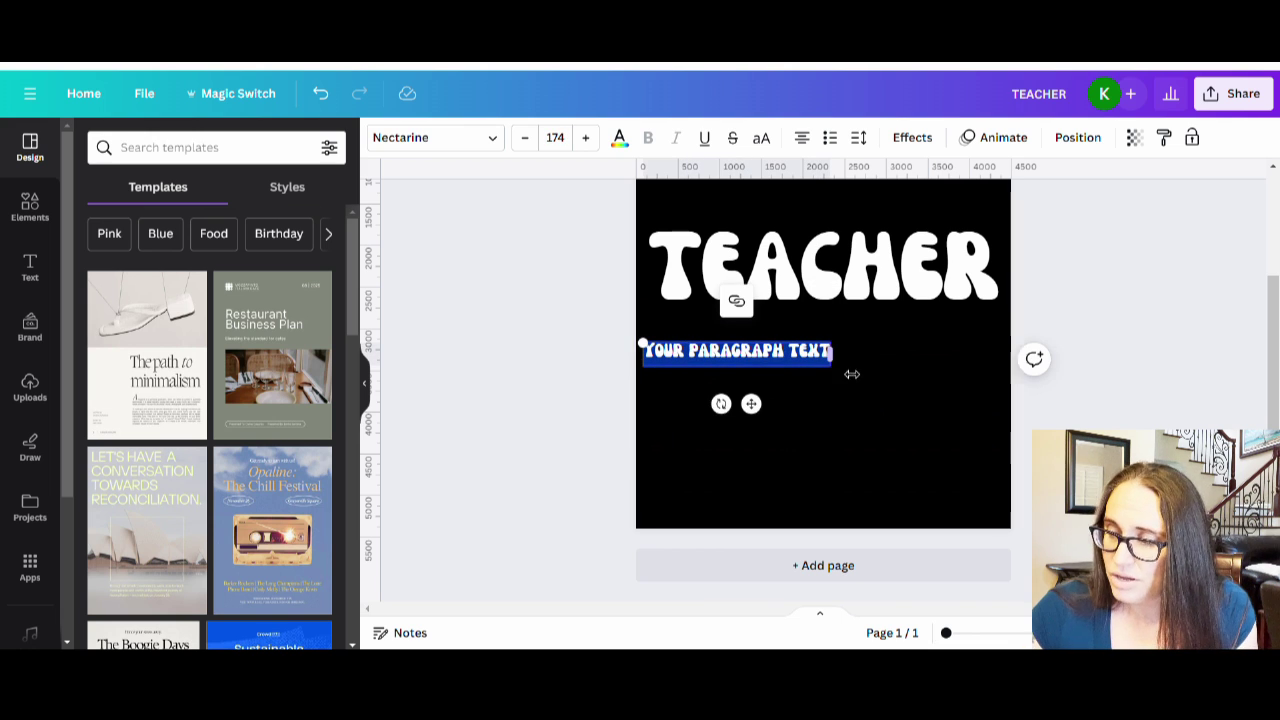
pyautogui.moveTo(851, 374); pyautogui.dragTo(910, 443)
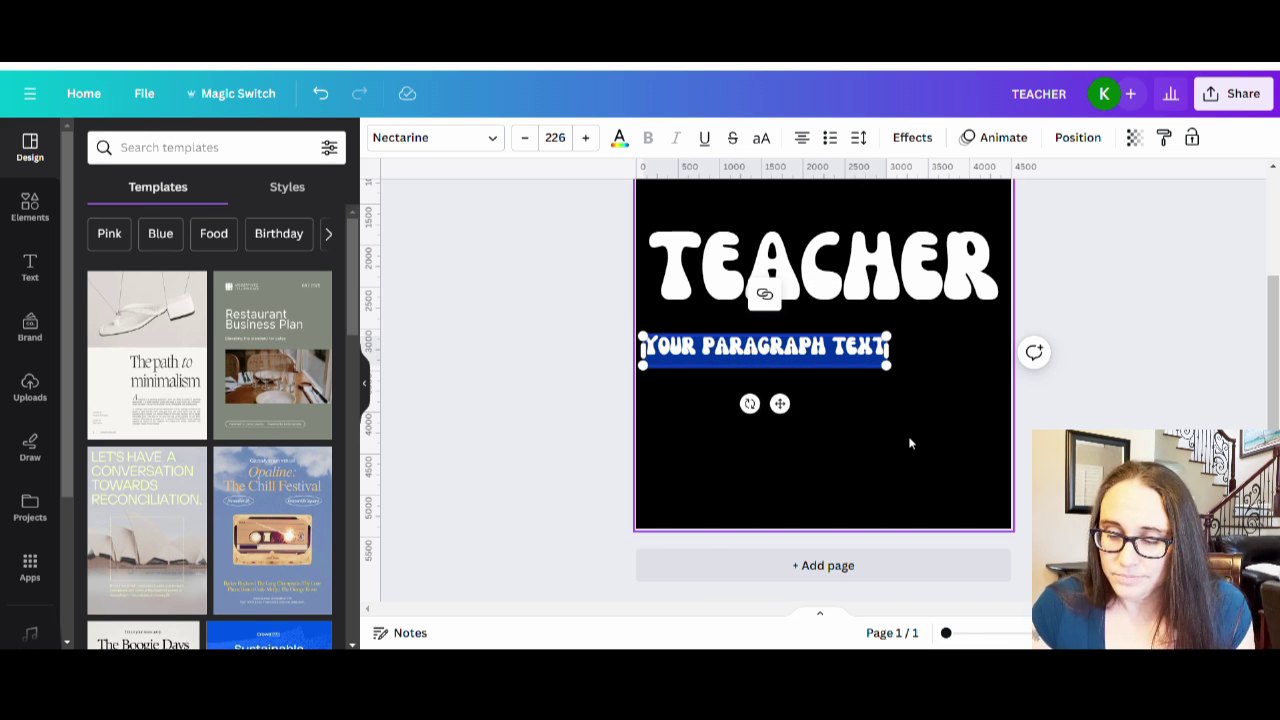
pyautogui.write('helping')
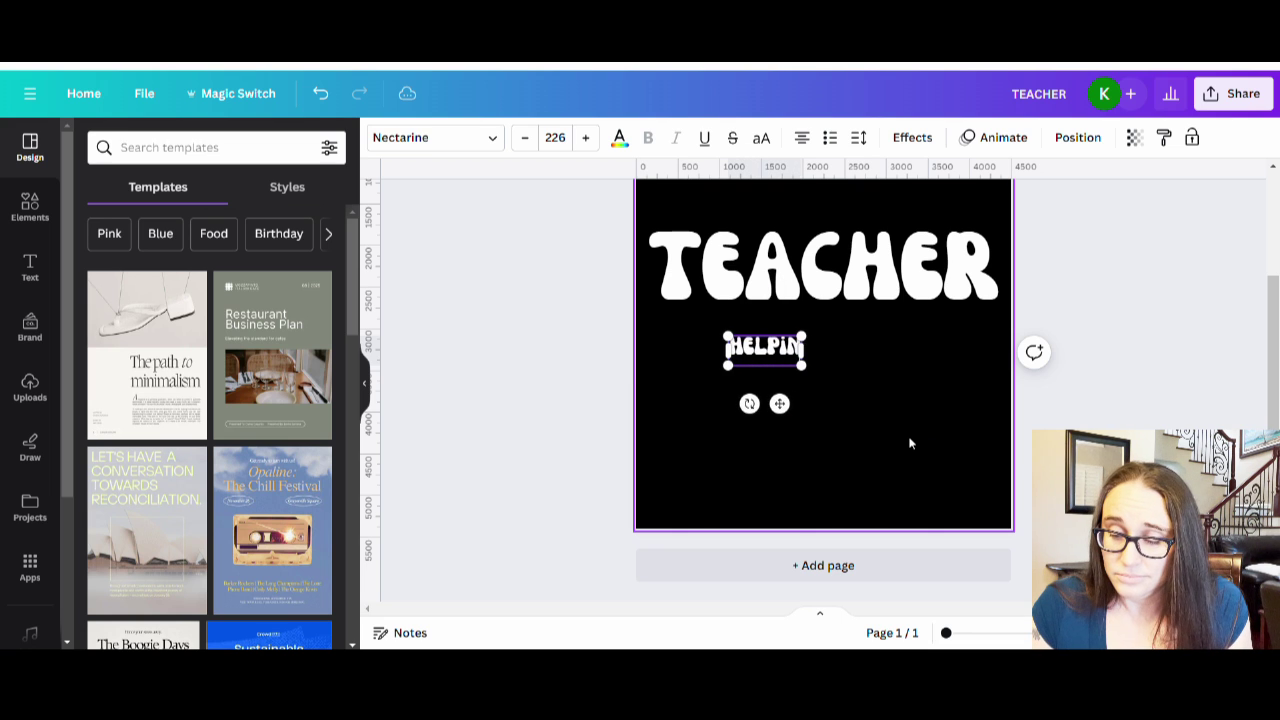
pyautogui.write(' little mi')
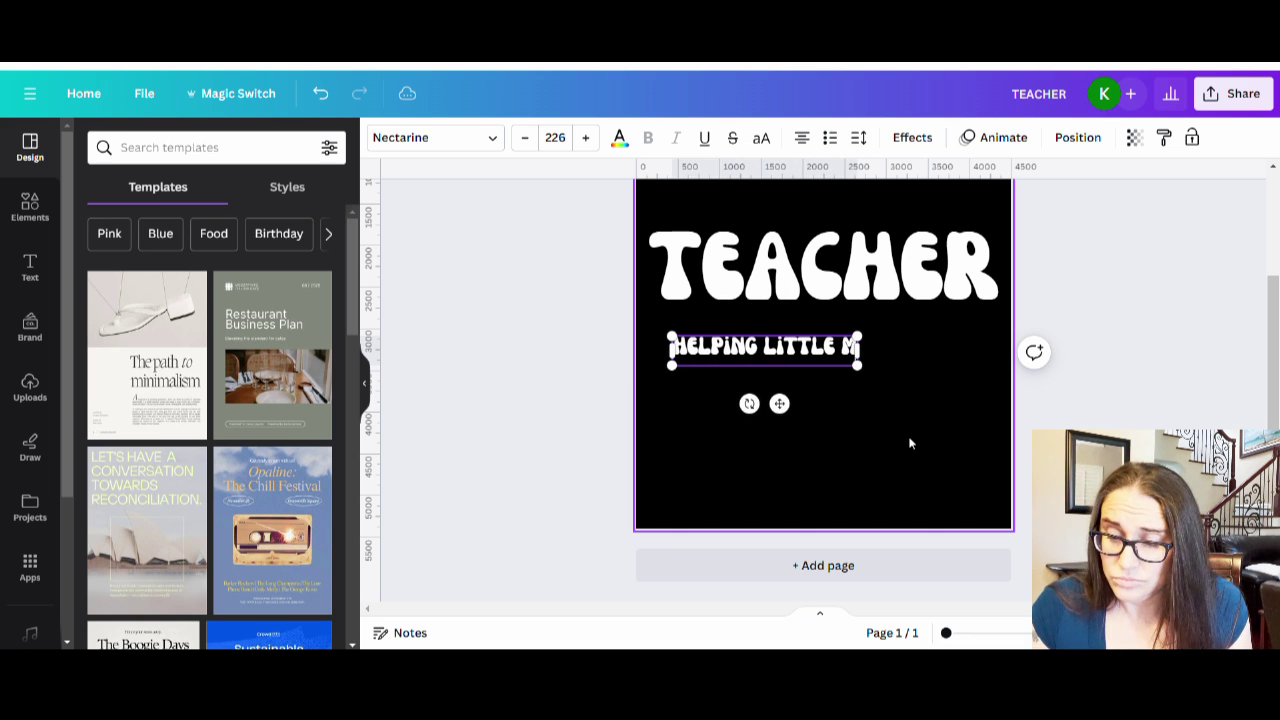
pyautogui.write('nds grow')
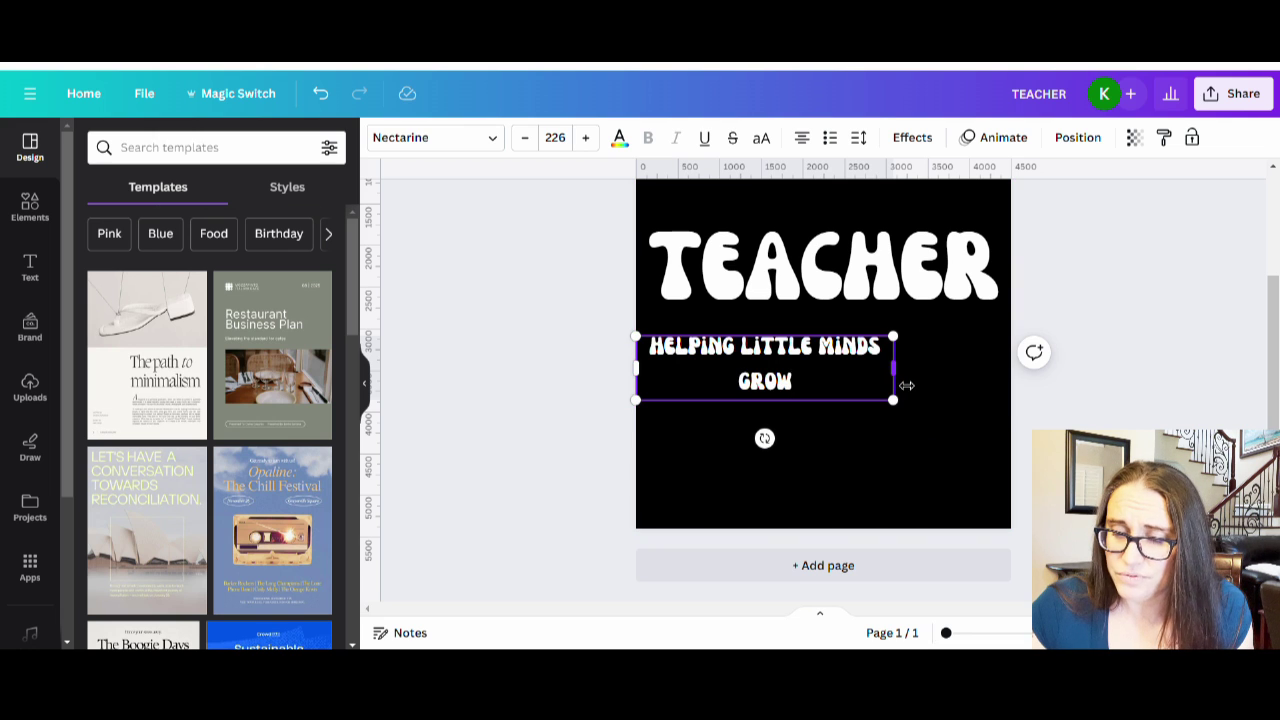
pyautogui.moveTo(906, 385); pyautogui.dragTo(949, 380)
pyautogui.click(937, 409)
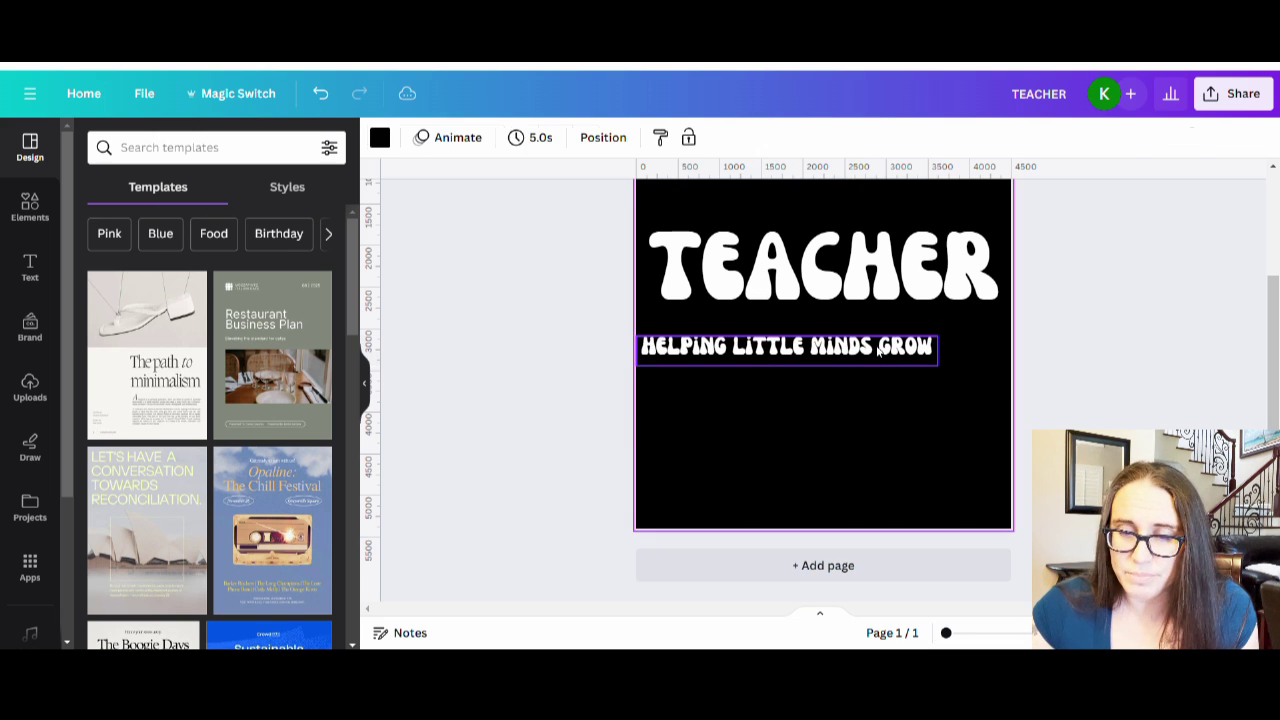
pyautogui.moveTo(878, 349); pyautogui.dragTo(906, 333)
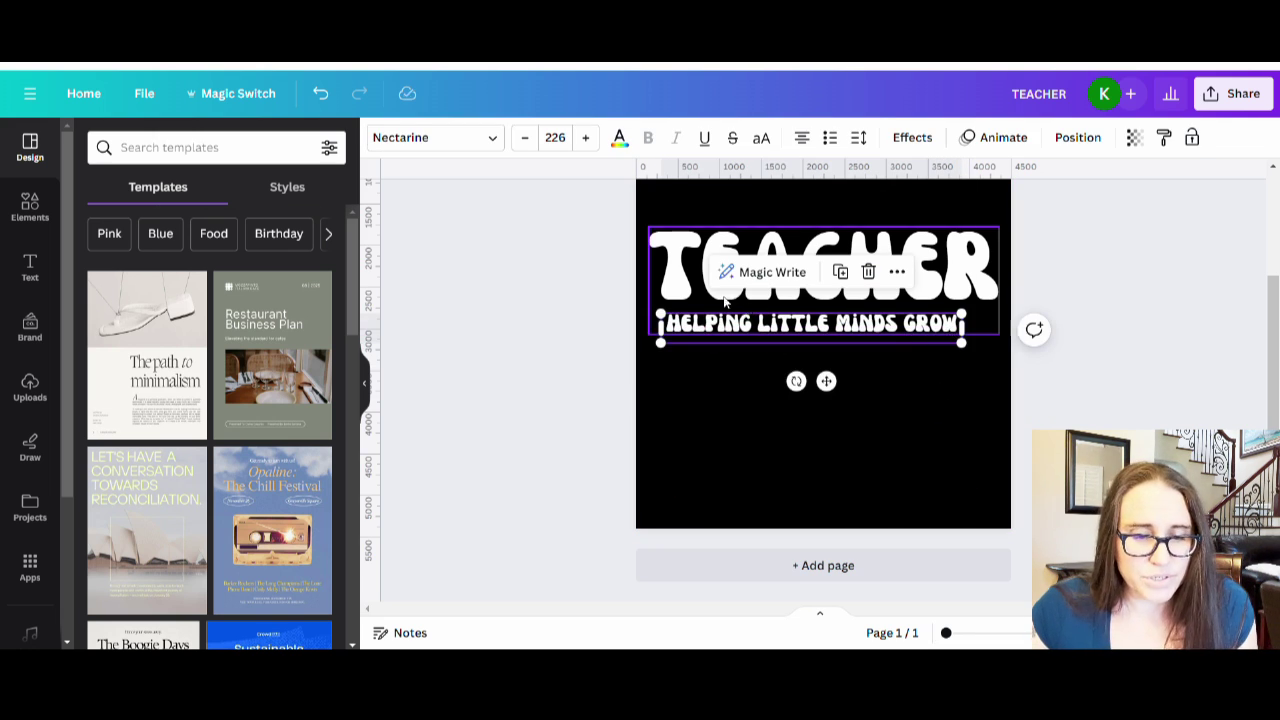
# Step: Search script fonts and try Badhorse Script and Malinda Script on the subtitle
pyautogui.click(440, 140)
pyautogui.moveTo(163, 188); pyautogui.dragTo(38, 210)
pyautogui.write('s')
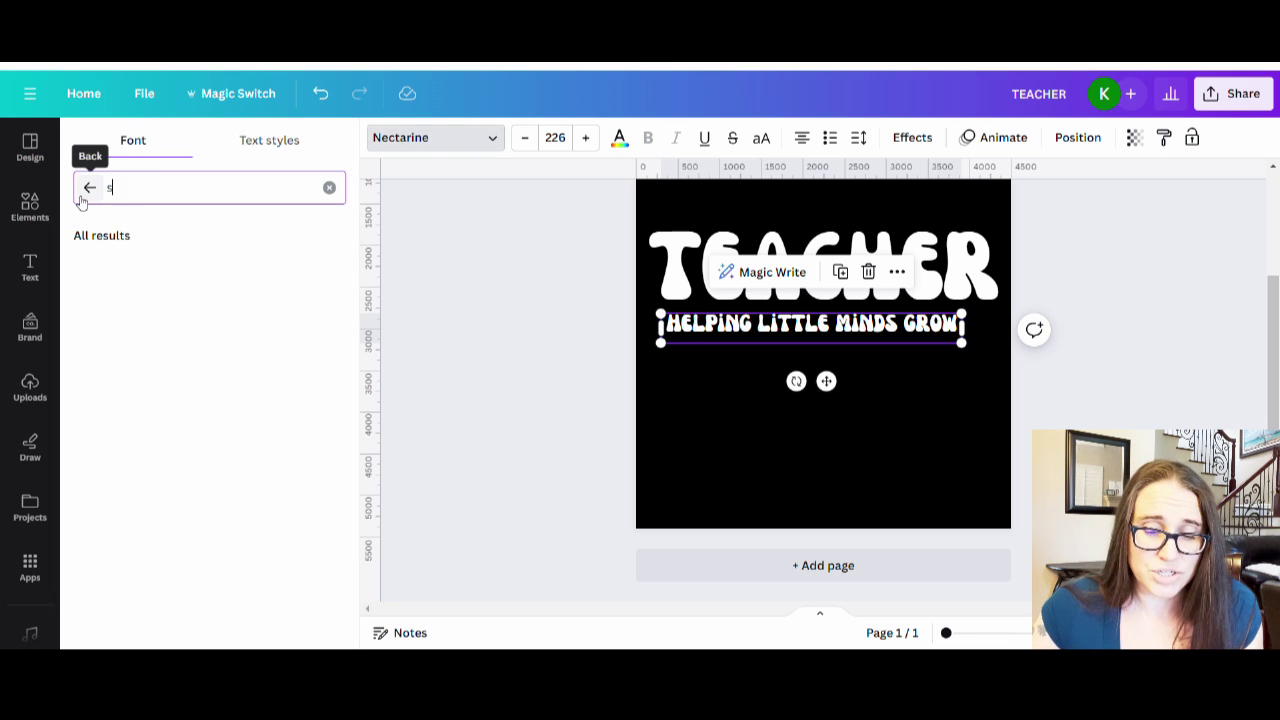
pyautogui.write('crip')
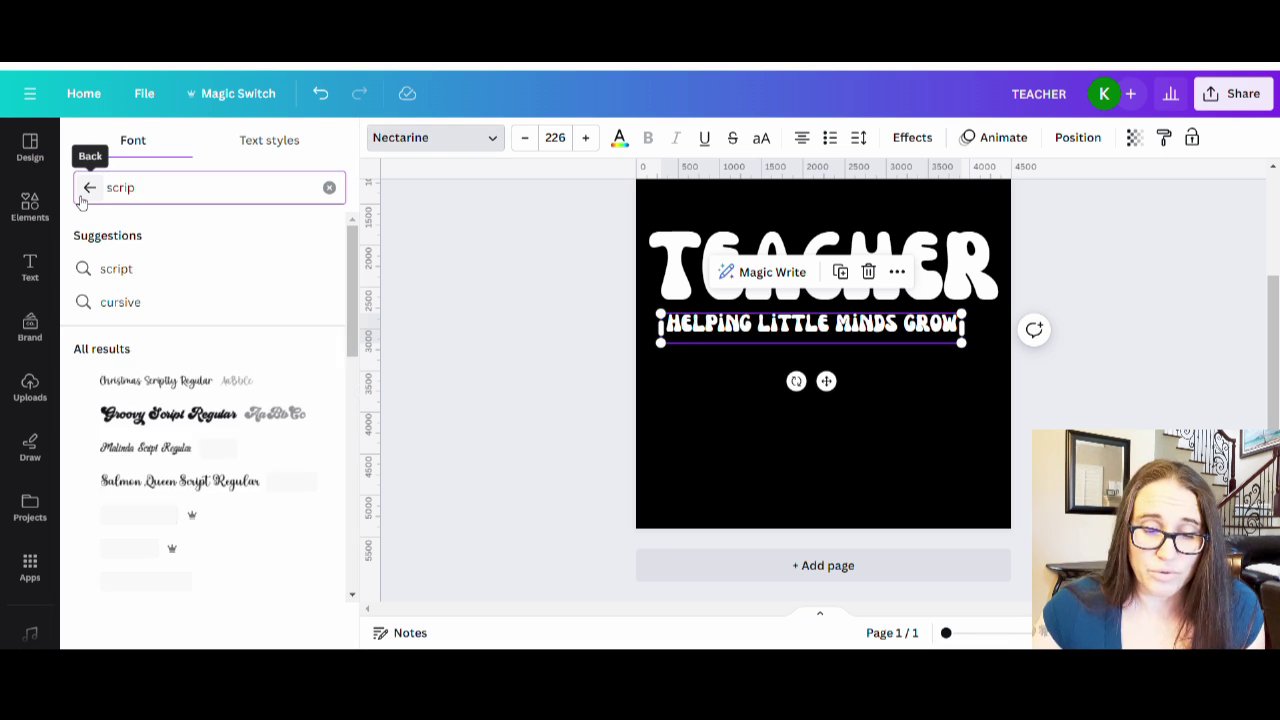
pyautogui.scroll(-3, 147, 428)
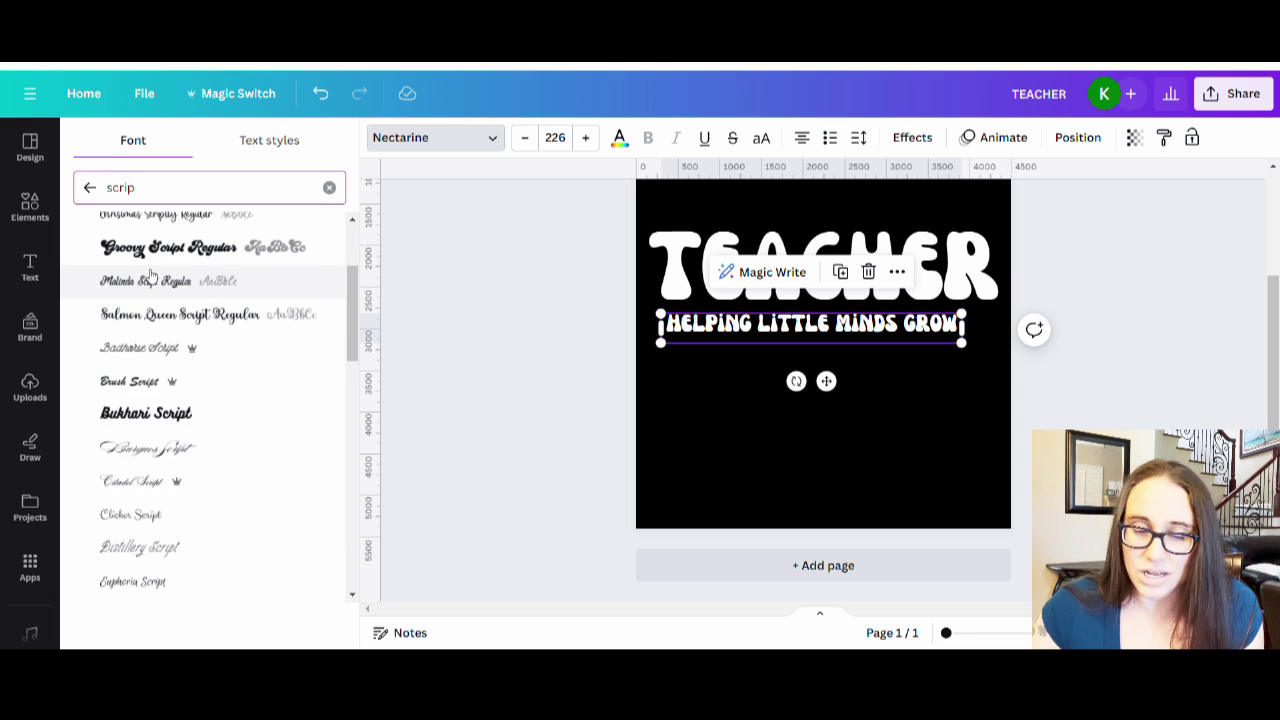
pyautogui.click(150, 348)
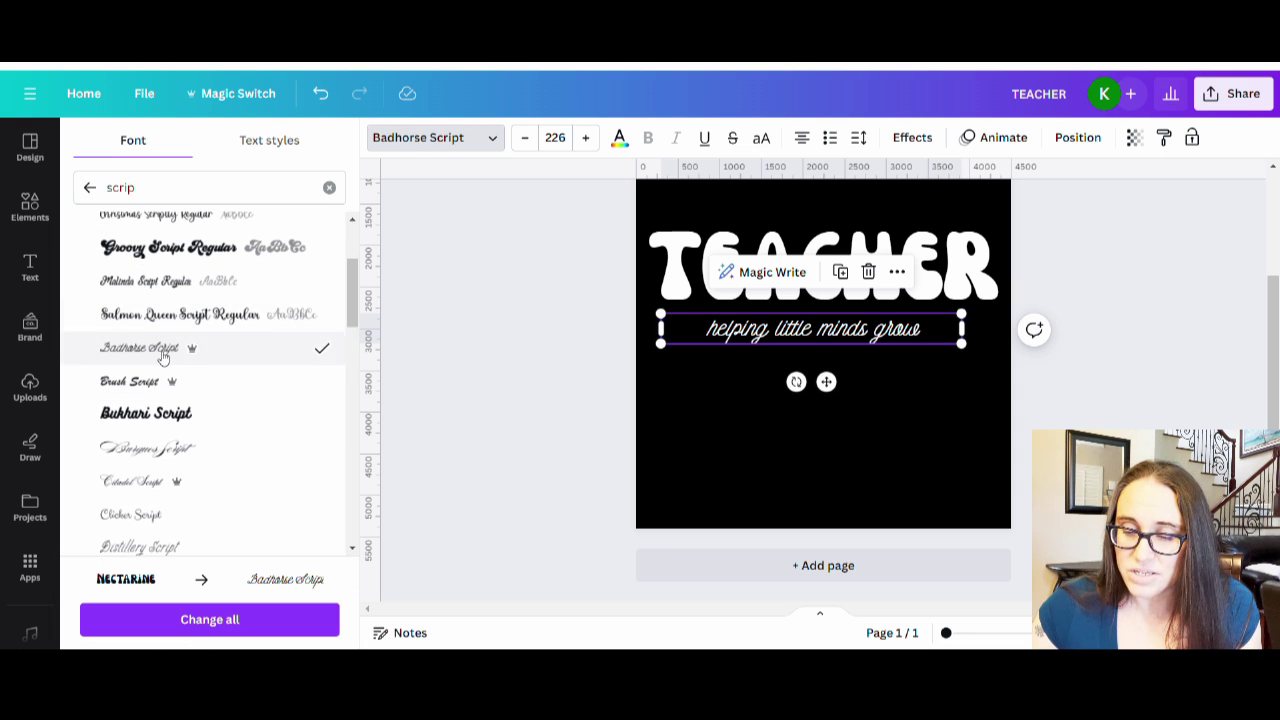
pyautogui.click(158, 283)
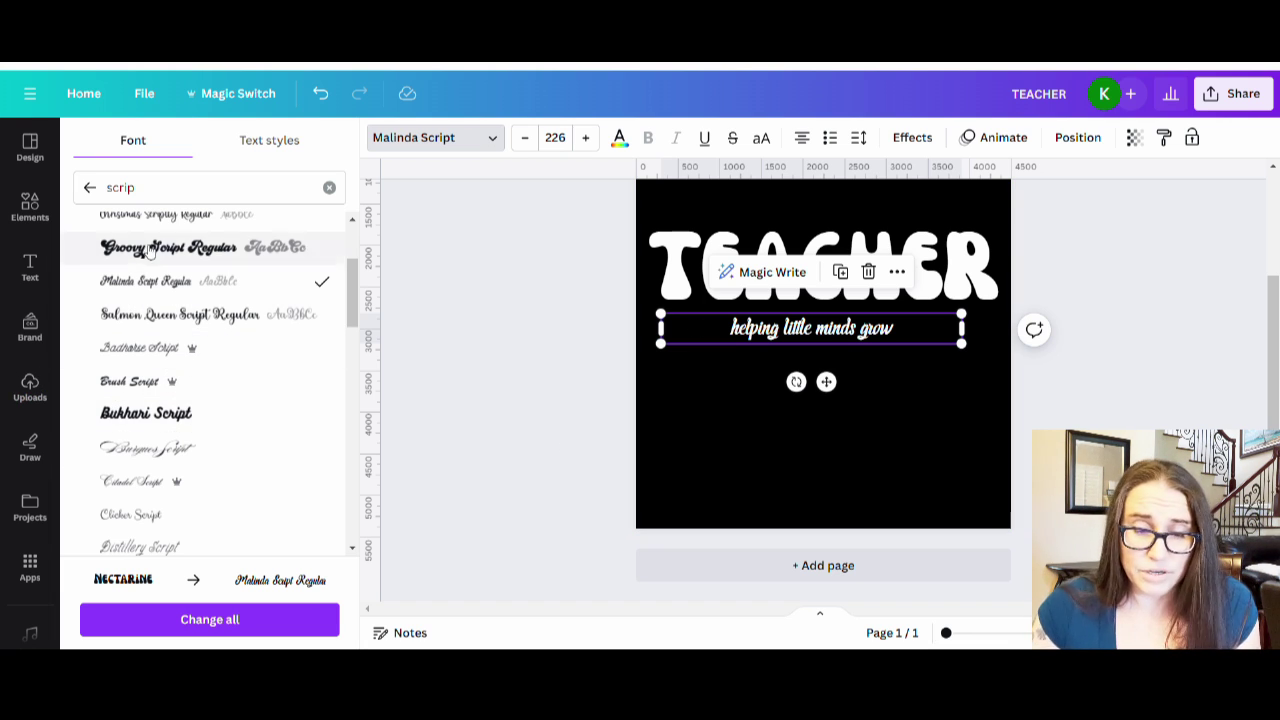
# Step: Search 'buffalo' and apply the Buffalo font to the subtitle
pyautogui.click(163, 184)
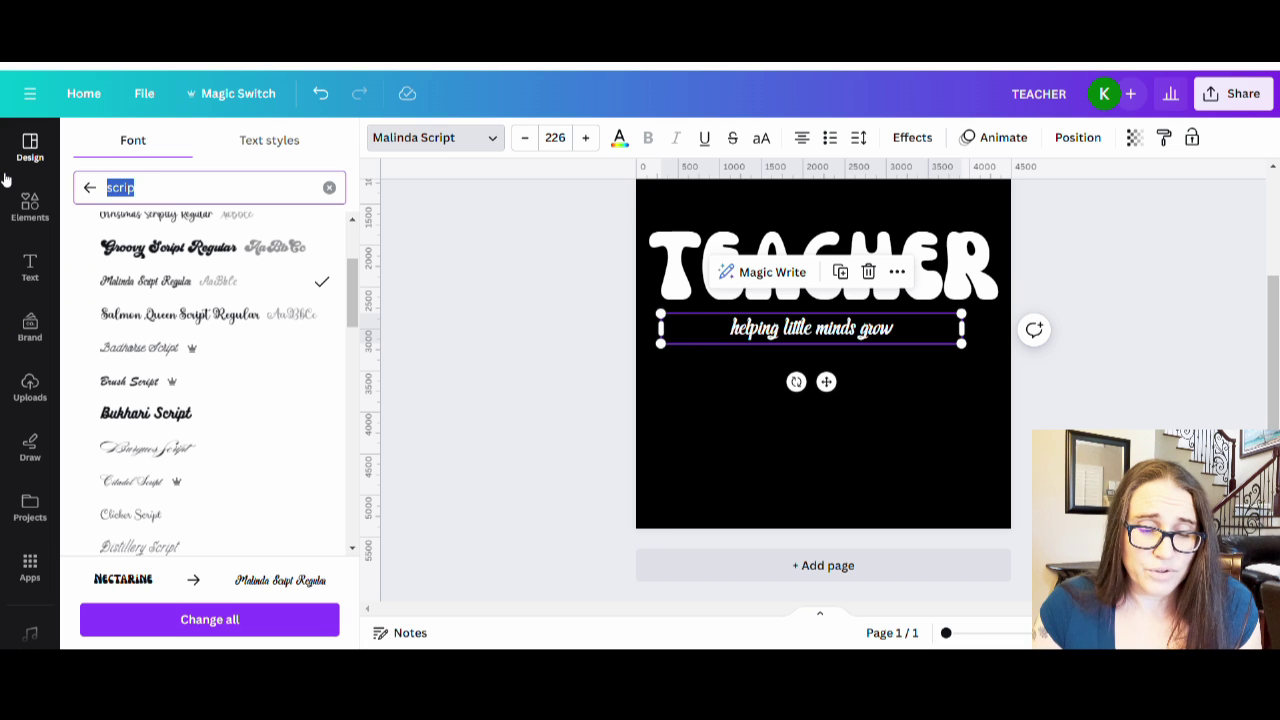
pyautogui.write('bufa')
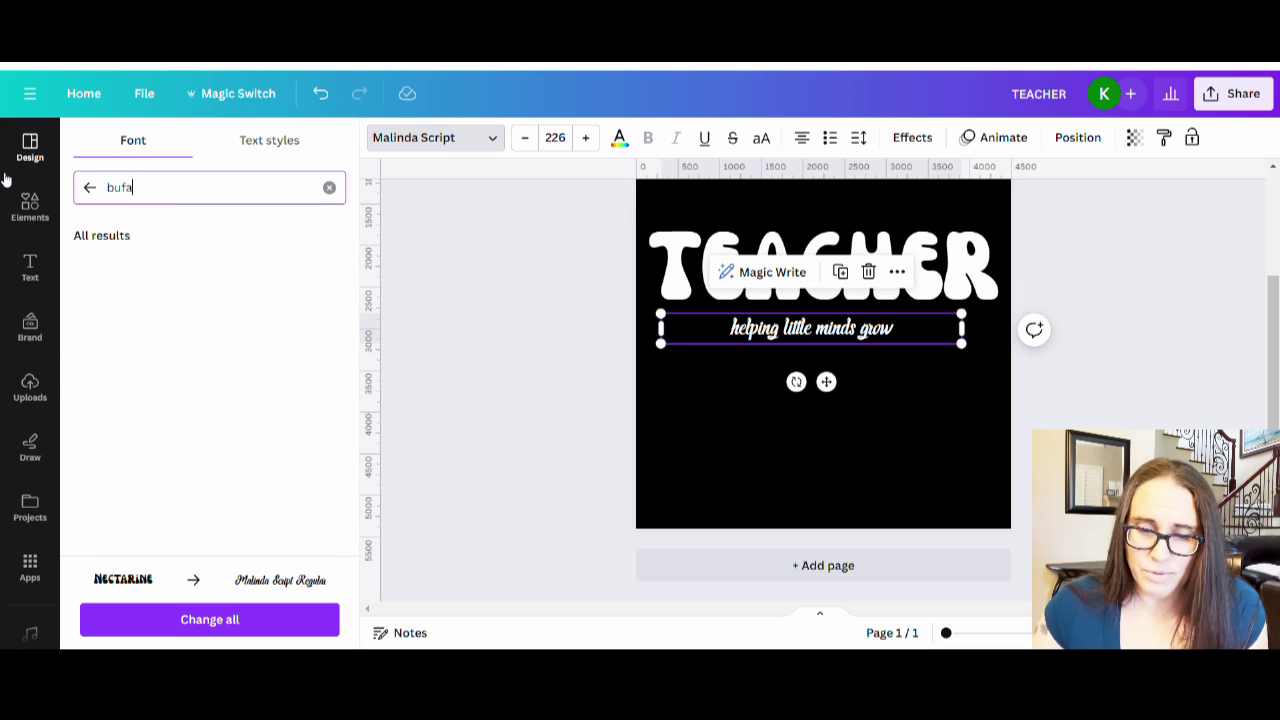
pyautogui.press('BackSpace')
pyautogui.write('falo')
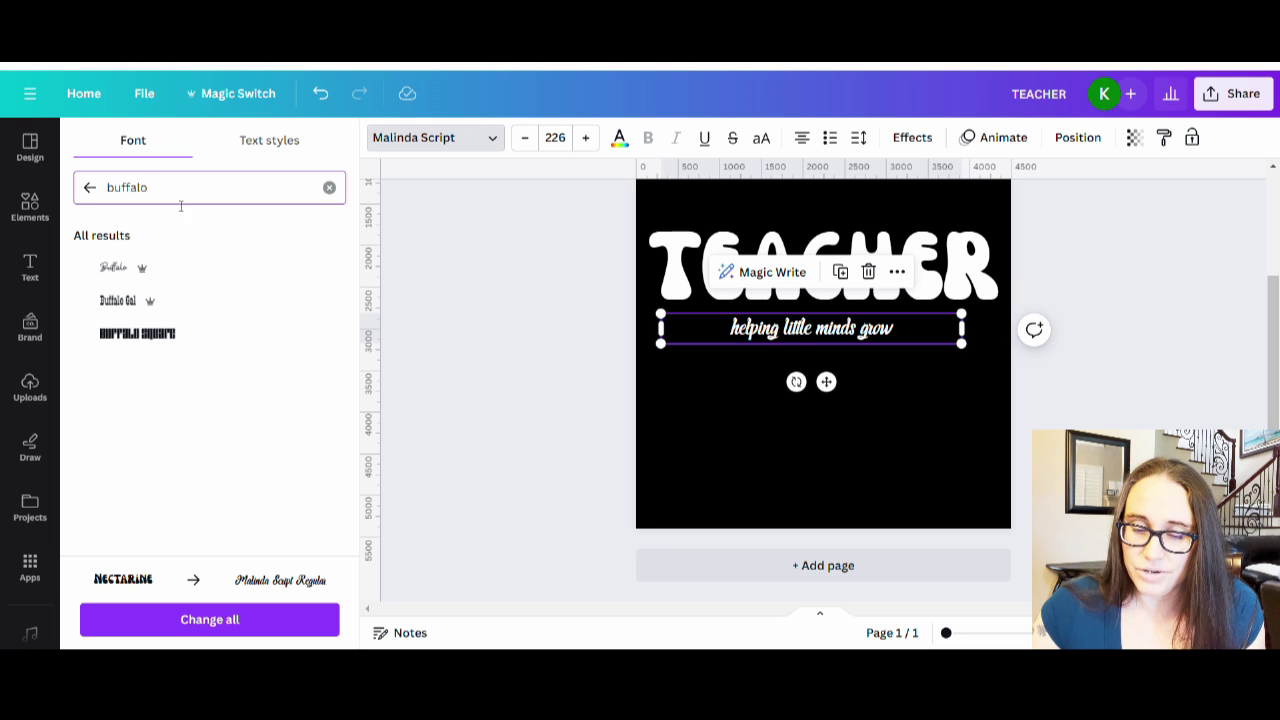
pyautogui.click(114, 267)
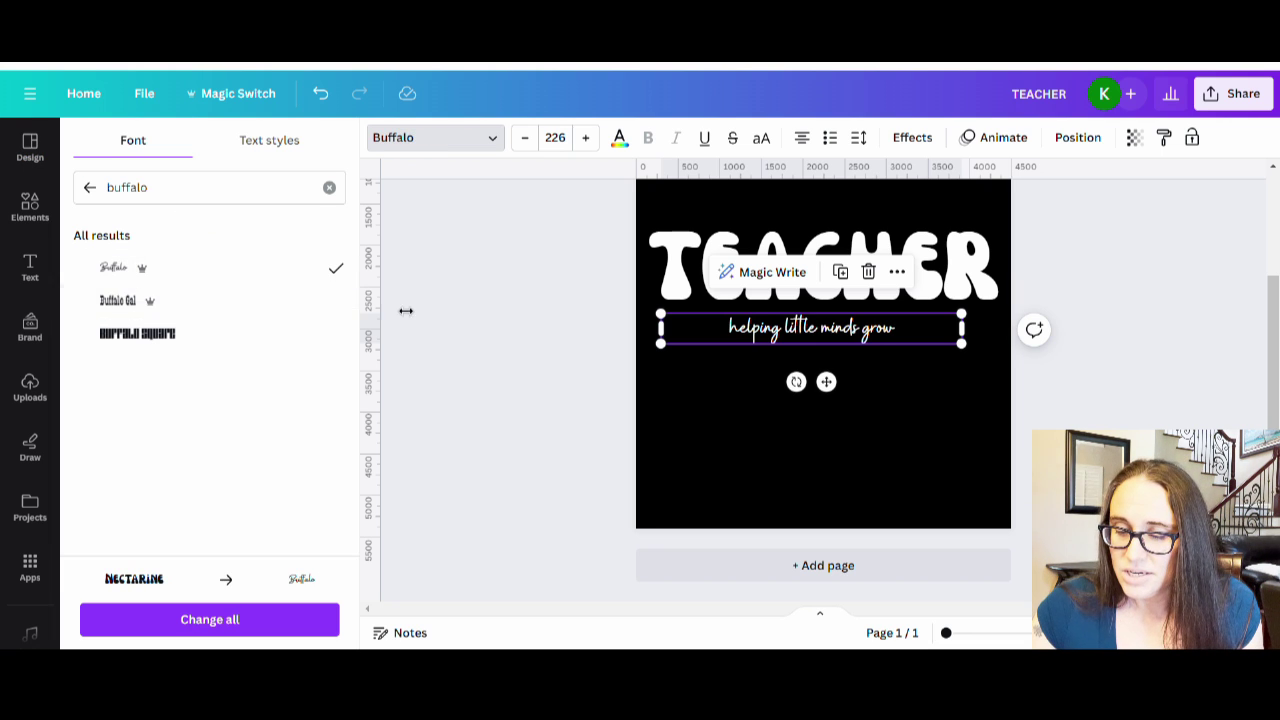
pyautogui.click(446, 329)
pyautogui.click(737, 409)
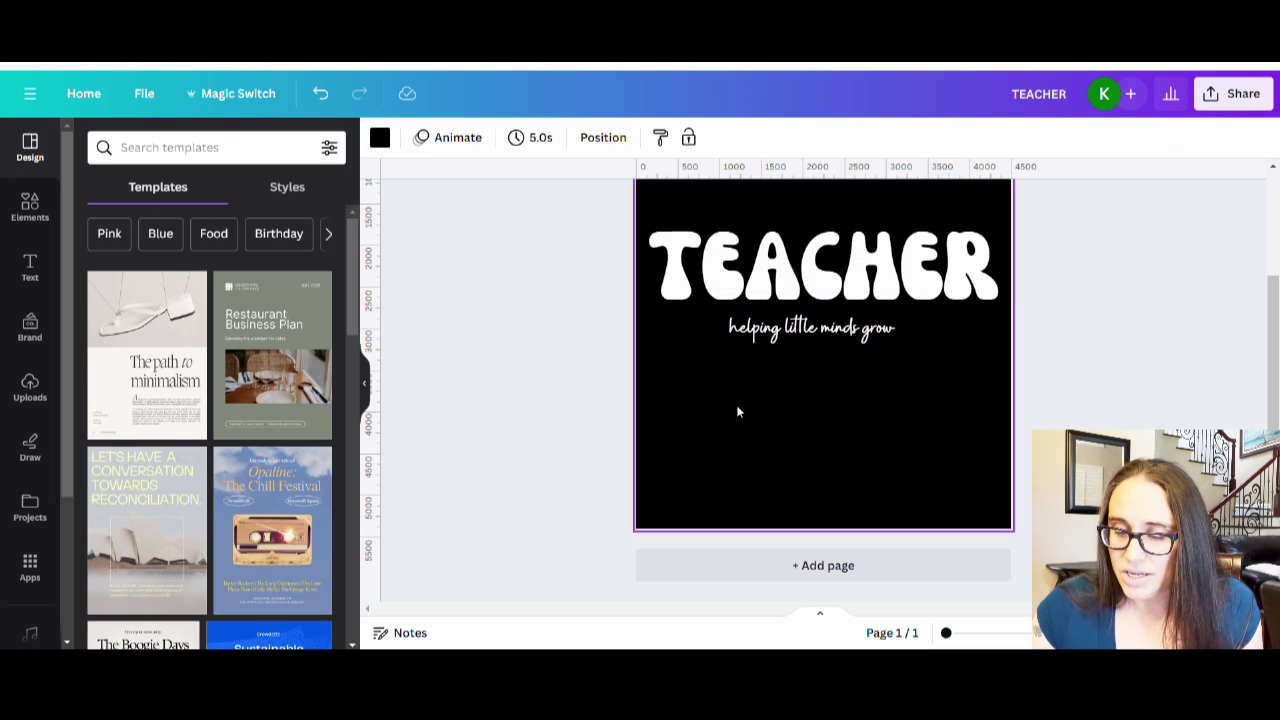
pyautogui.click(740, 336)
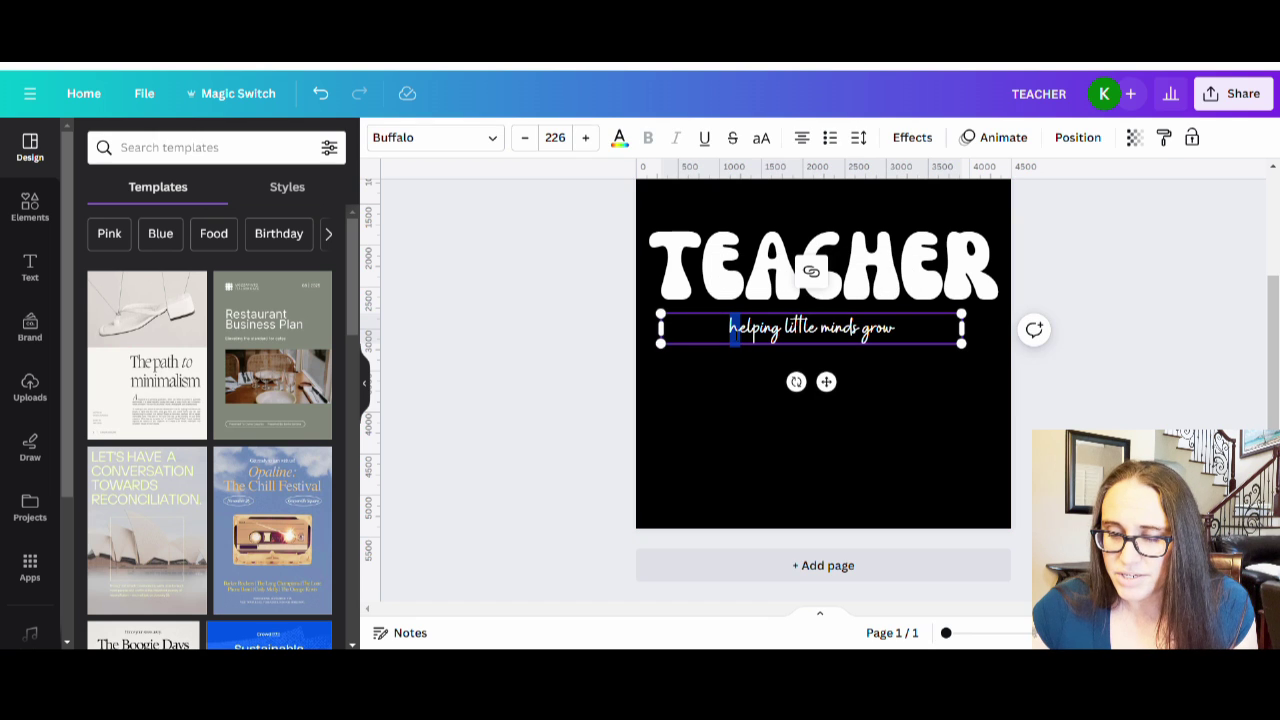
# Step: Retype the subtitle as 'Helping Little Minds Grow' and resize it to size 392
pyautogui.write('H')
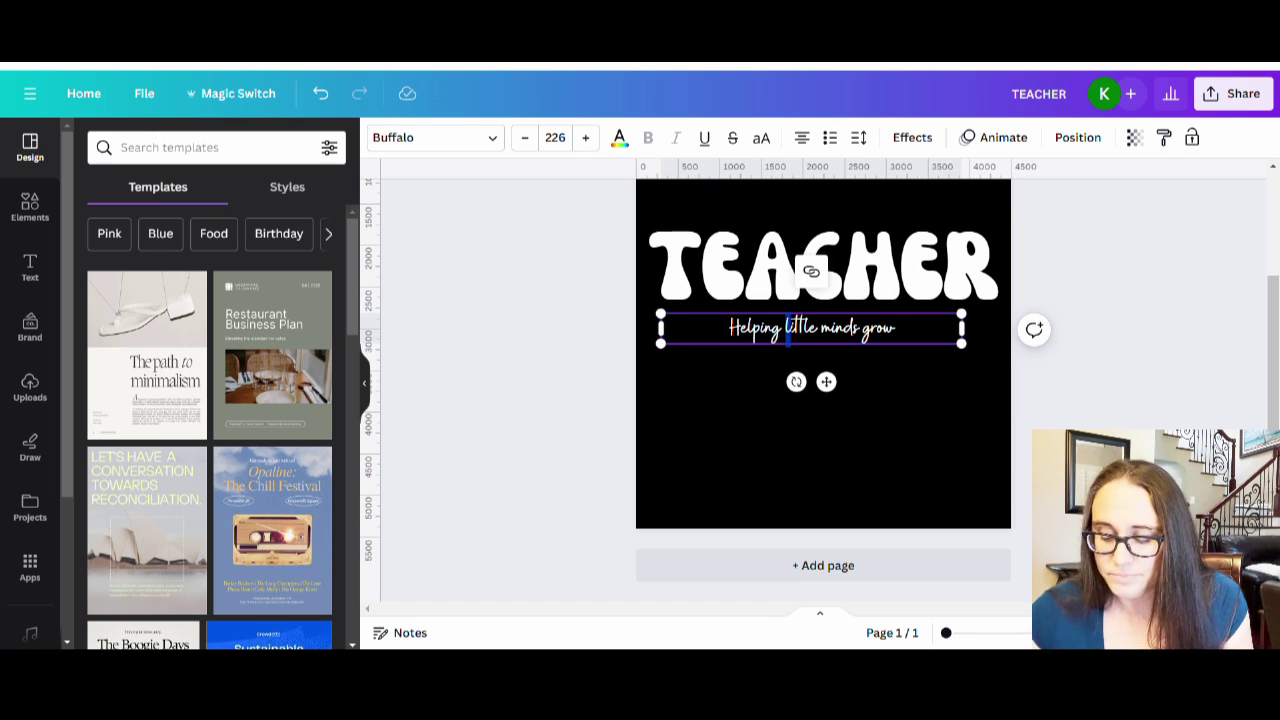
pyautogui.write('L')
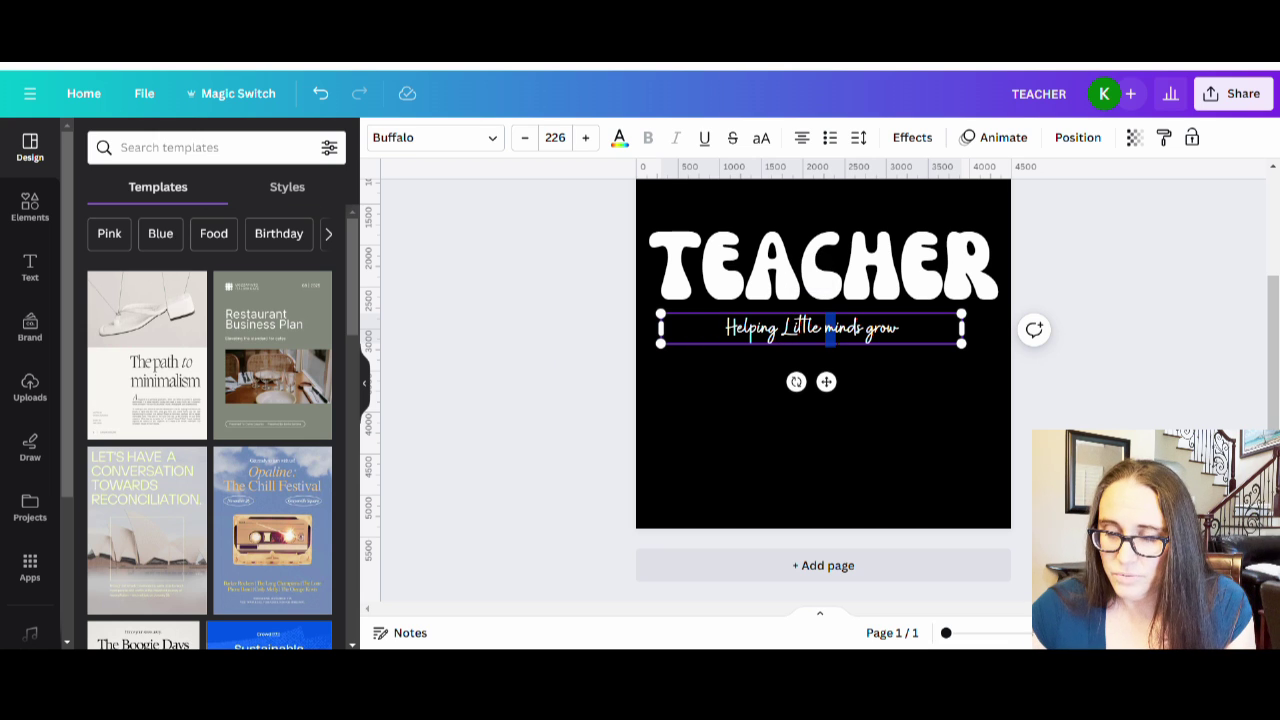
pyautogui.write('M')
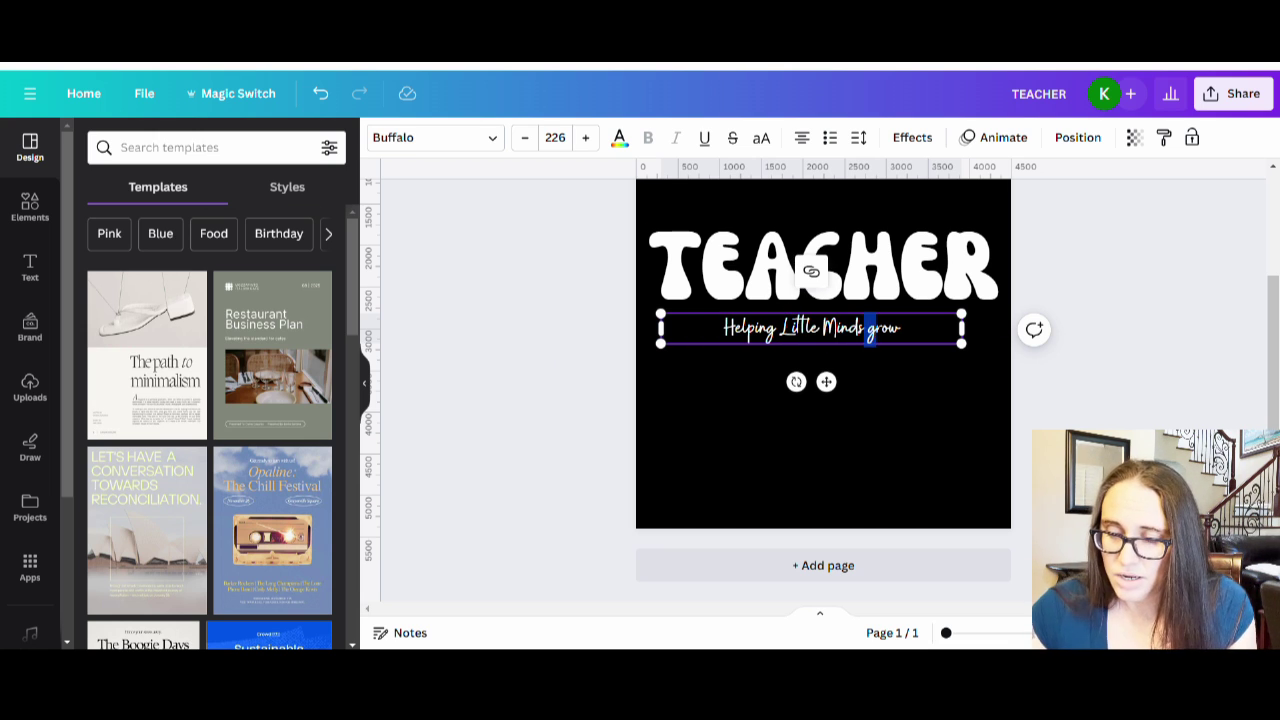
pyautogui.write('G')
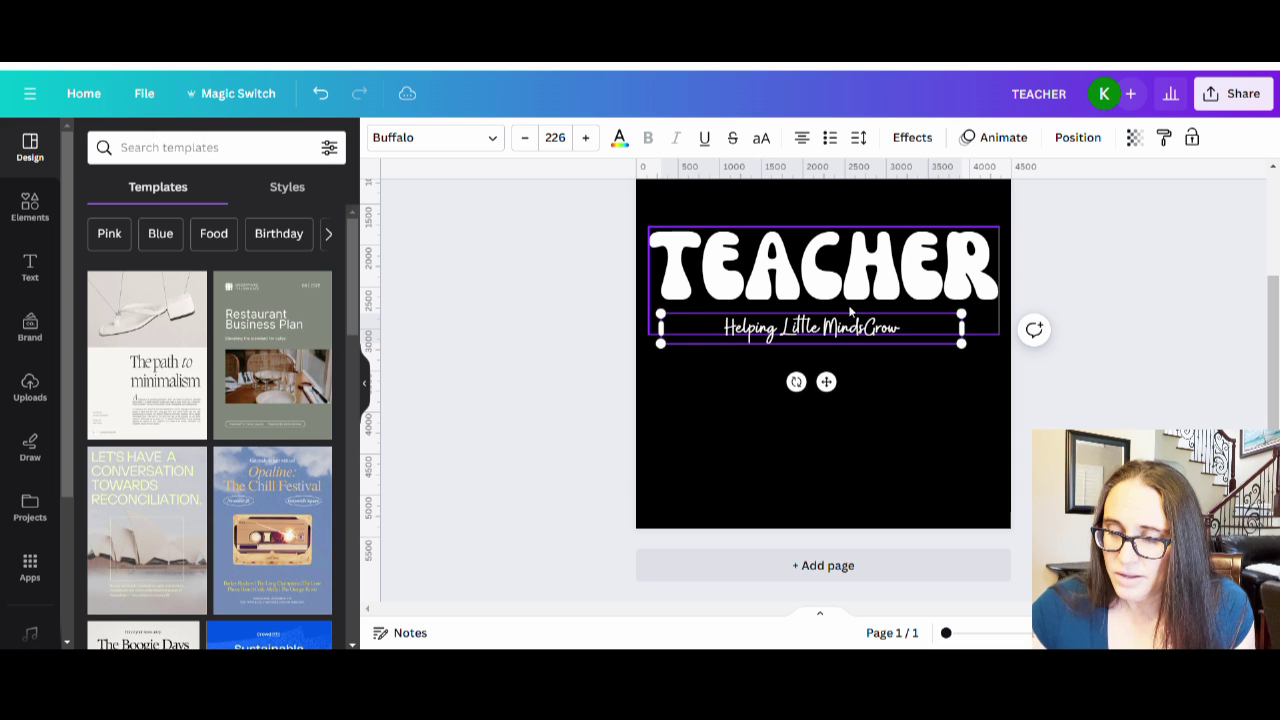
pyautogui.press('Left')
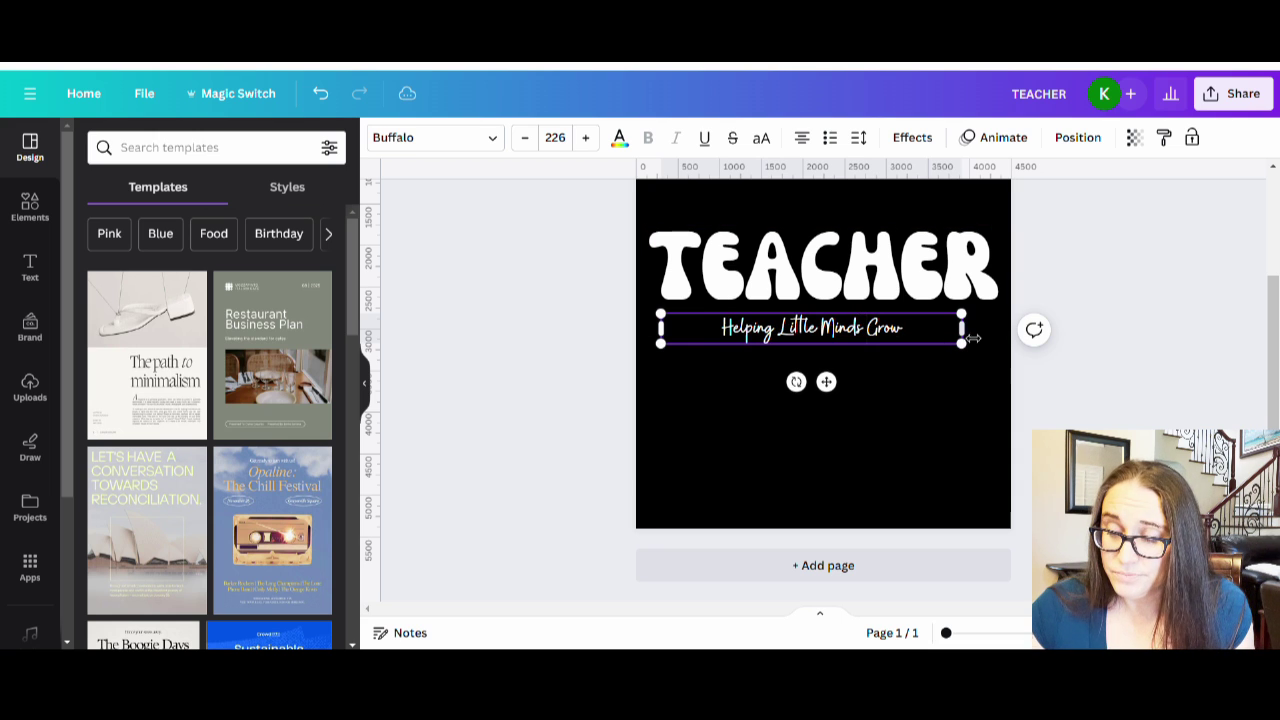
pyautogui.moveTo(973, 338); pyautogui.dragTo(1014, 370)
pyautogui.click(966, 438)
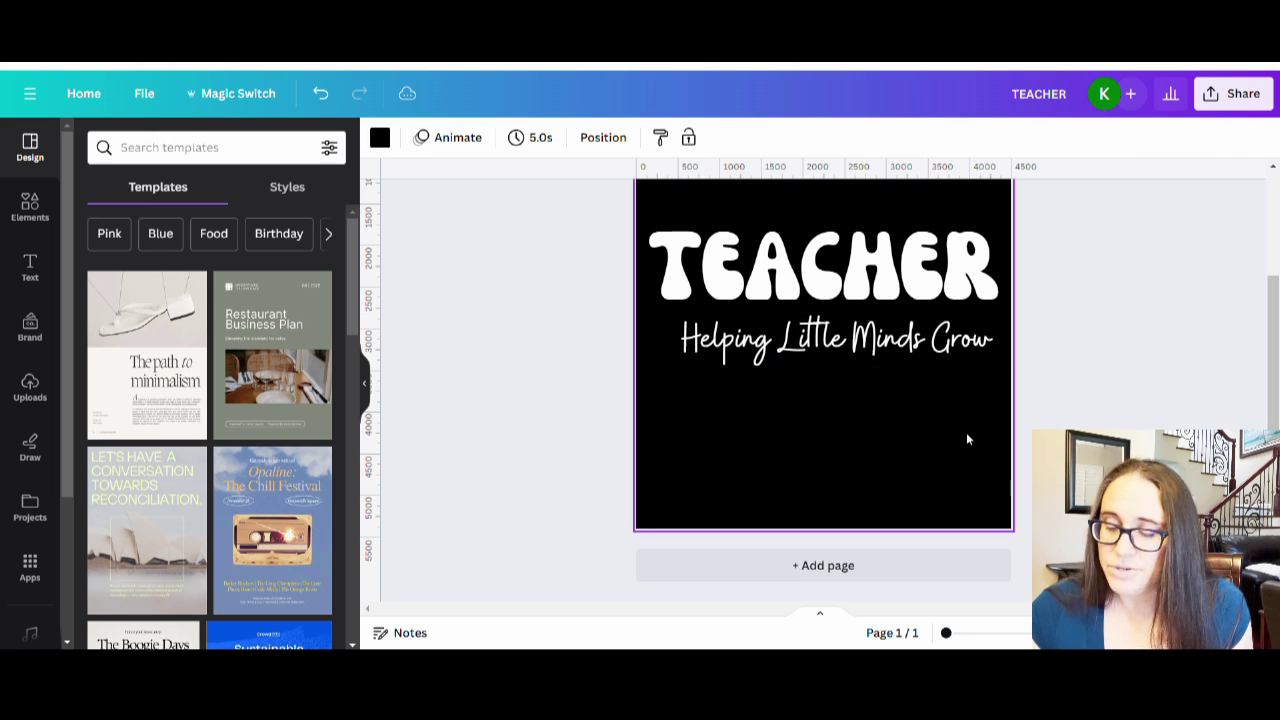
# Step: Position the subtitle centred beneath TEACHER and open the Elements library
pyautogui.moveTo(903, 357); pyautogui.dragTo(906, 360)
pyautogui.click(932, 430)
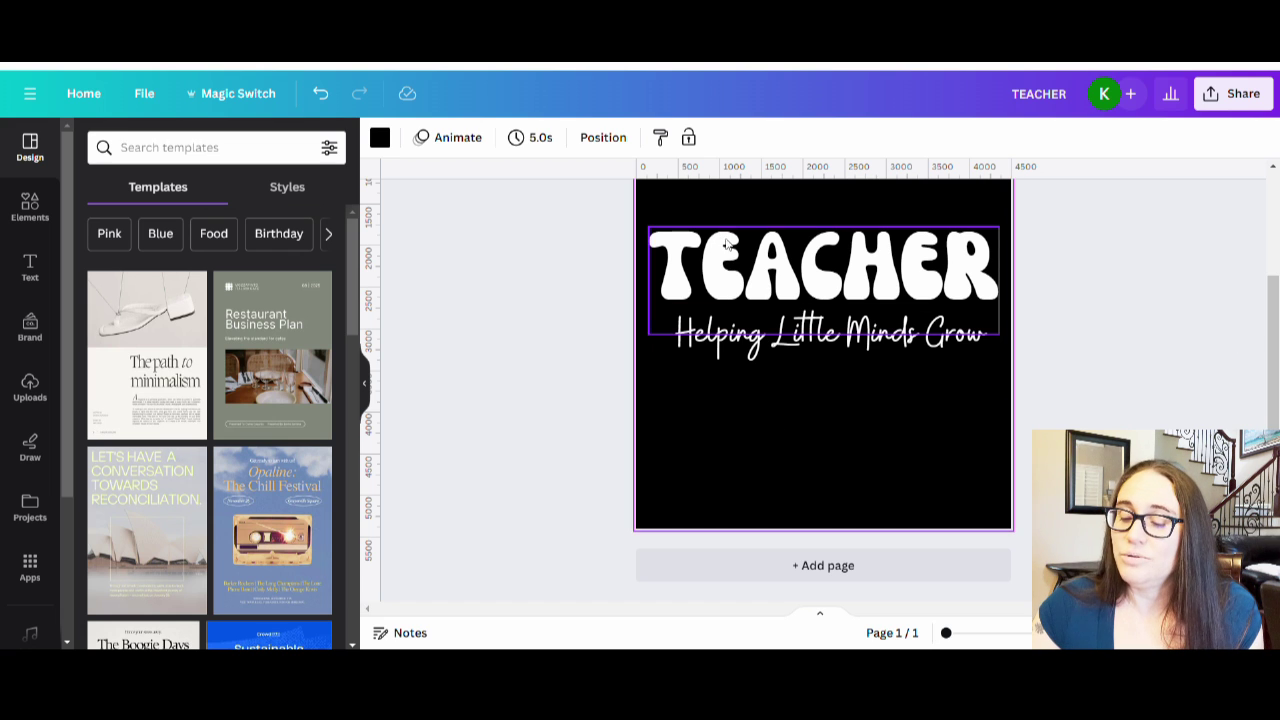
pyautogui.scroll(2, 700, 330)
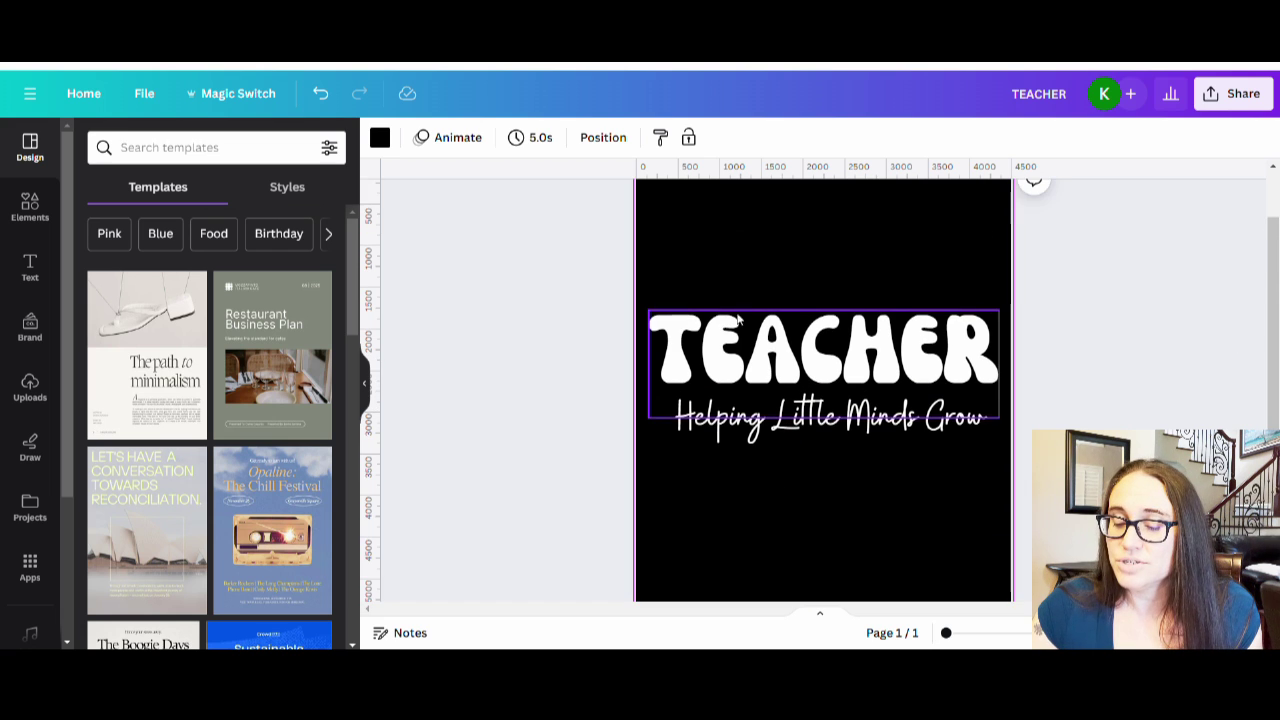
pyautogui.moveTo(882, 437); pyautogui.dragTo(877, 435)
pyautogui.click(880, 457)
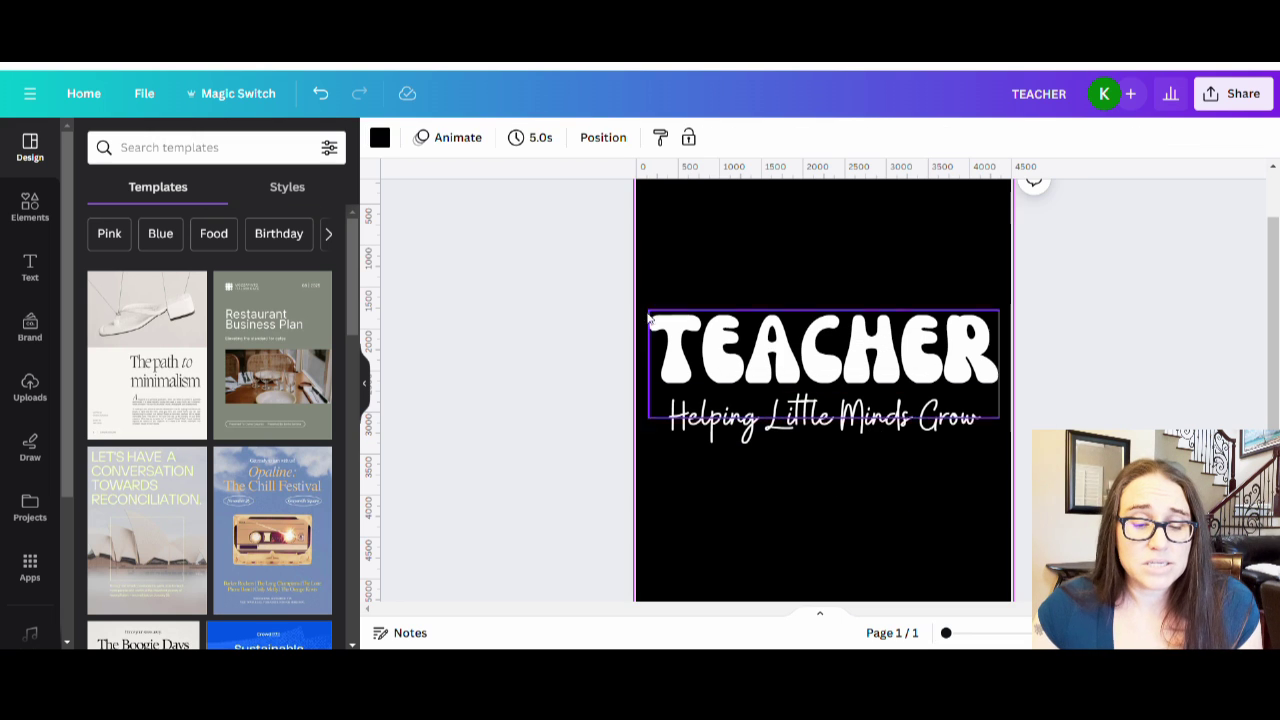
pyautogui.click(20, 210)
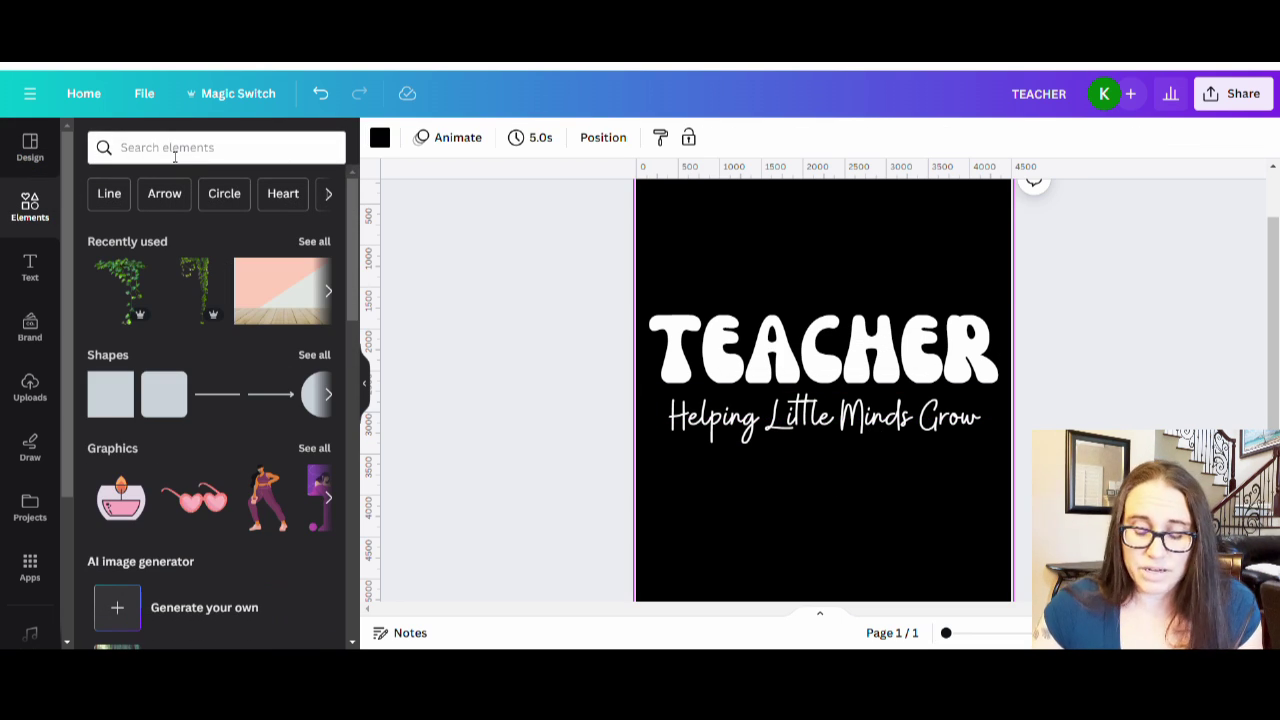
# Step: Search elements for 'simple flower' and browse all the graphics results
pyautogui.press('l')
pyautogui.click(172, 150)
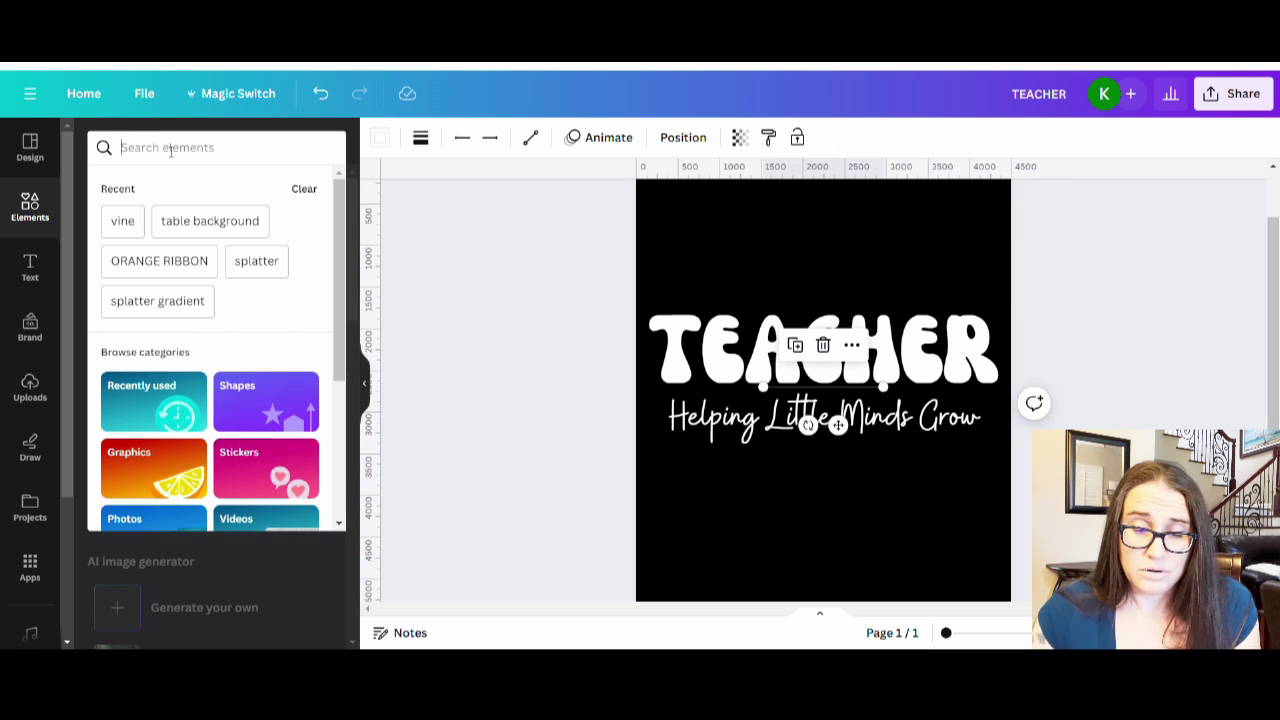
pyautogui.write('simple flower')
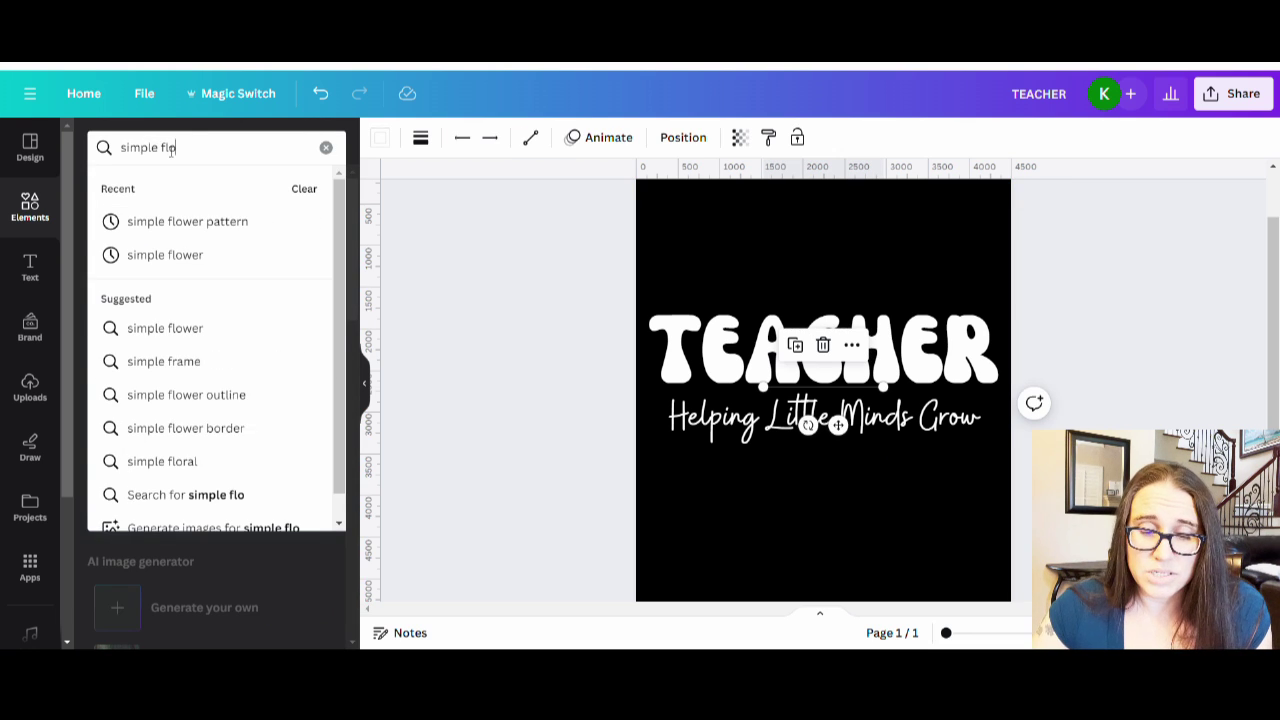
pyautogui.press('Return')
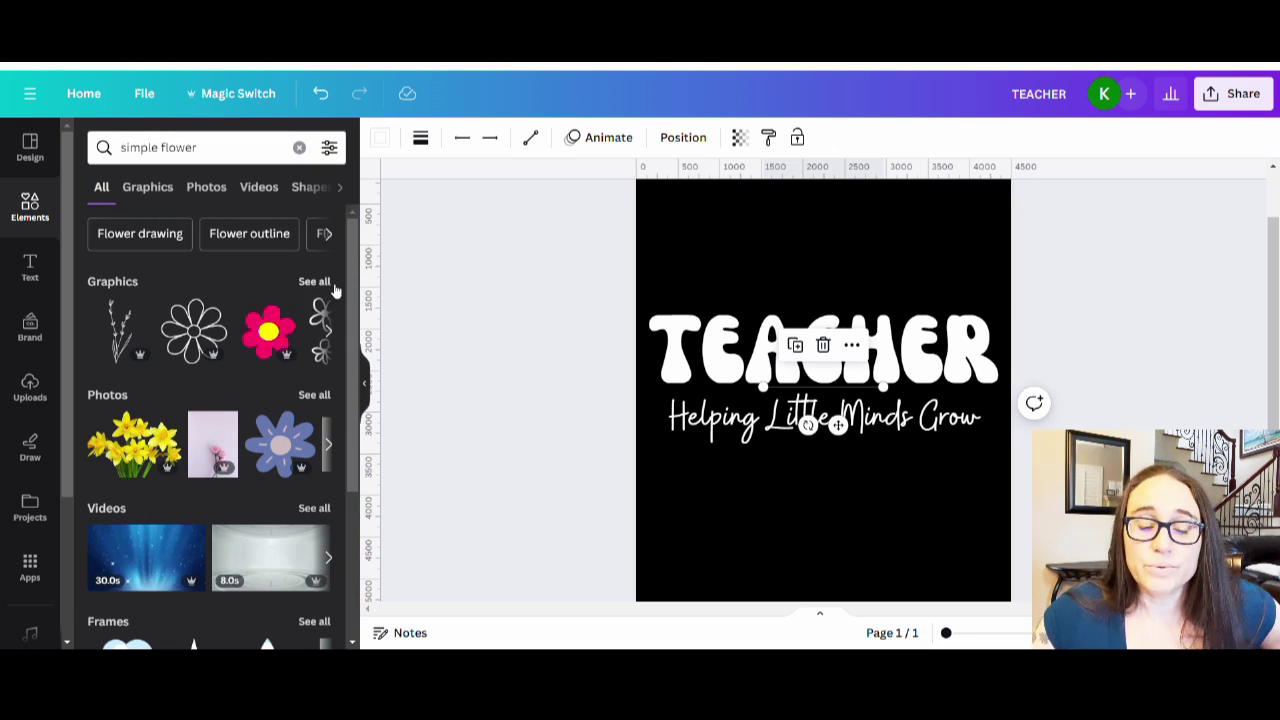
pyautogui.click(328, 288)
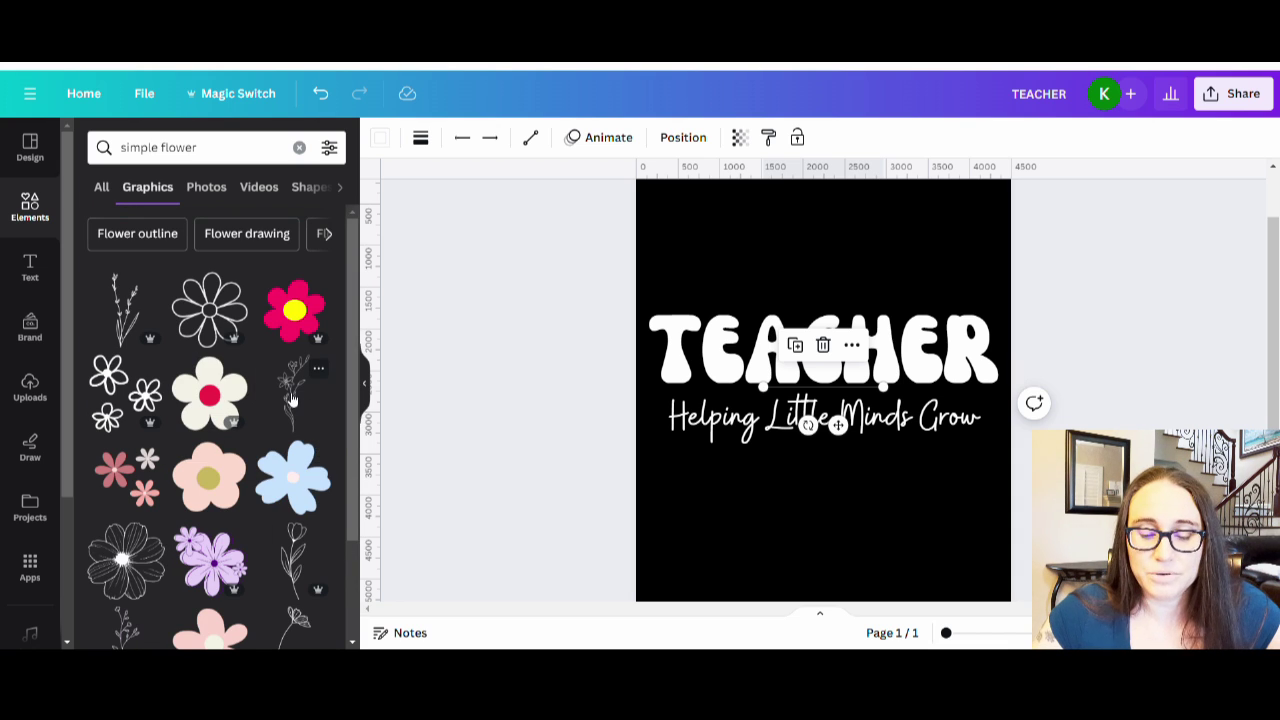
pyautogui.scroll(-2, 200, 400)
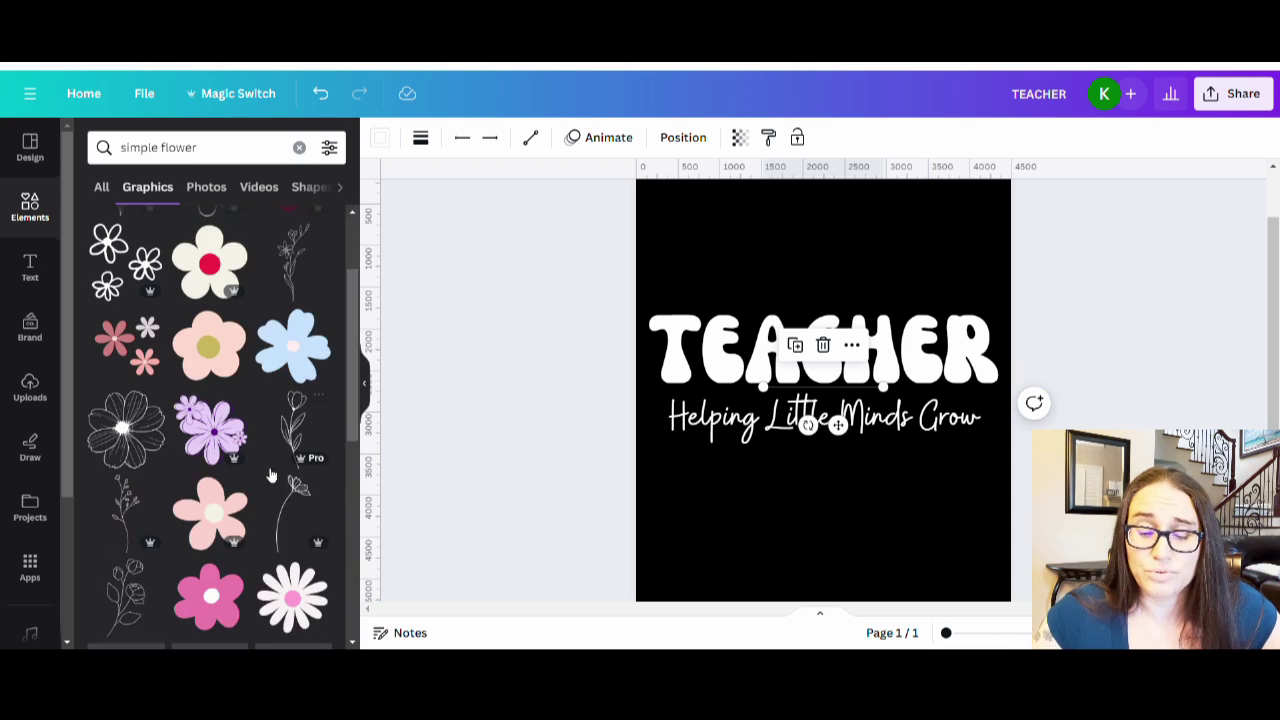
pyautogui.scroll(-1, 285, 405)
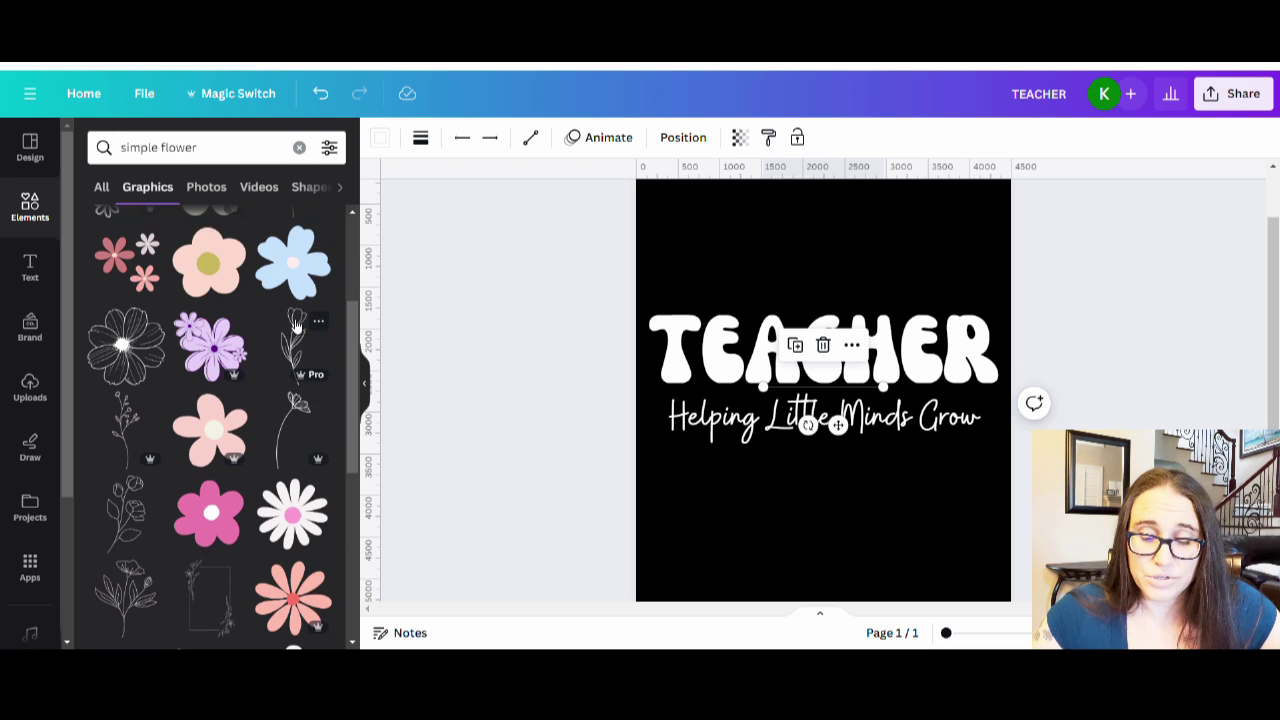
pyautogui.scroll(-3, 296, 343)
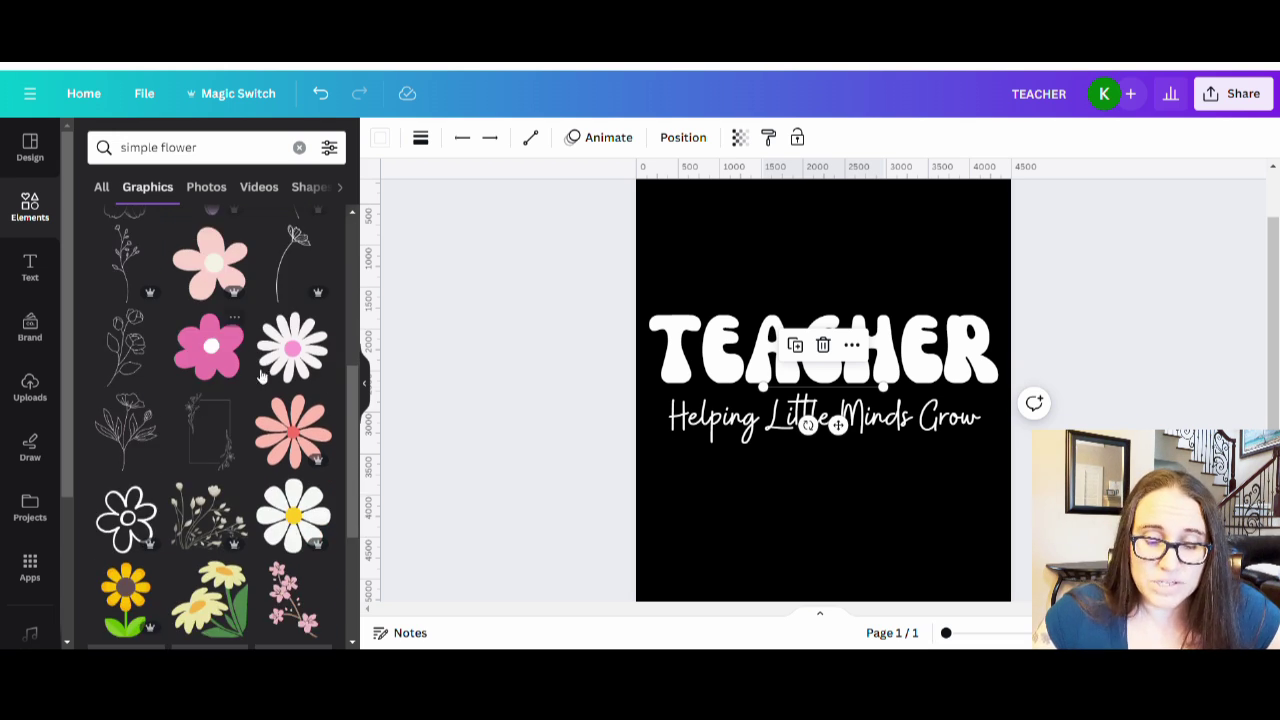
pyautogui.scroll(-2, 262, 328)
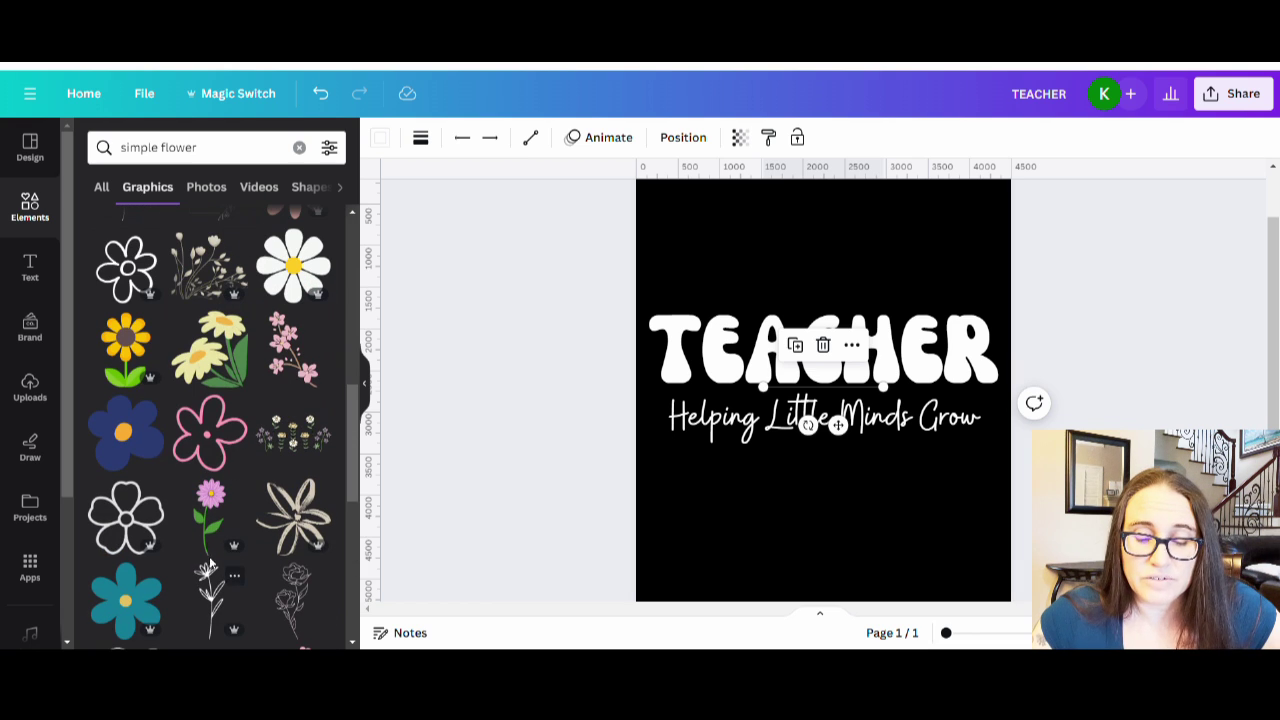
pyautogui.scroll(-1, 215, 520)
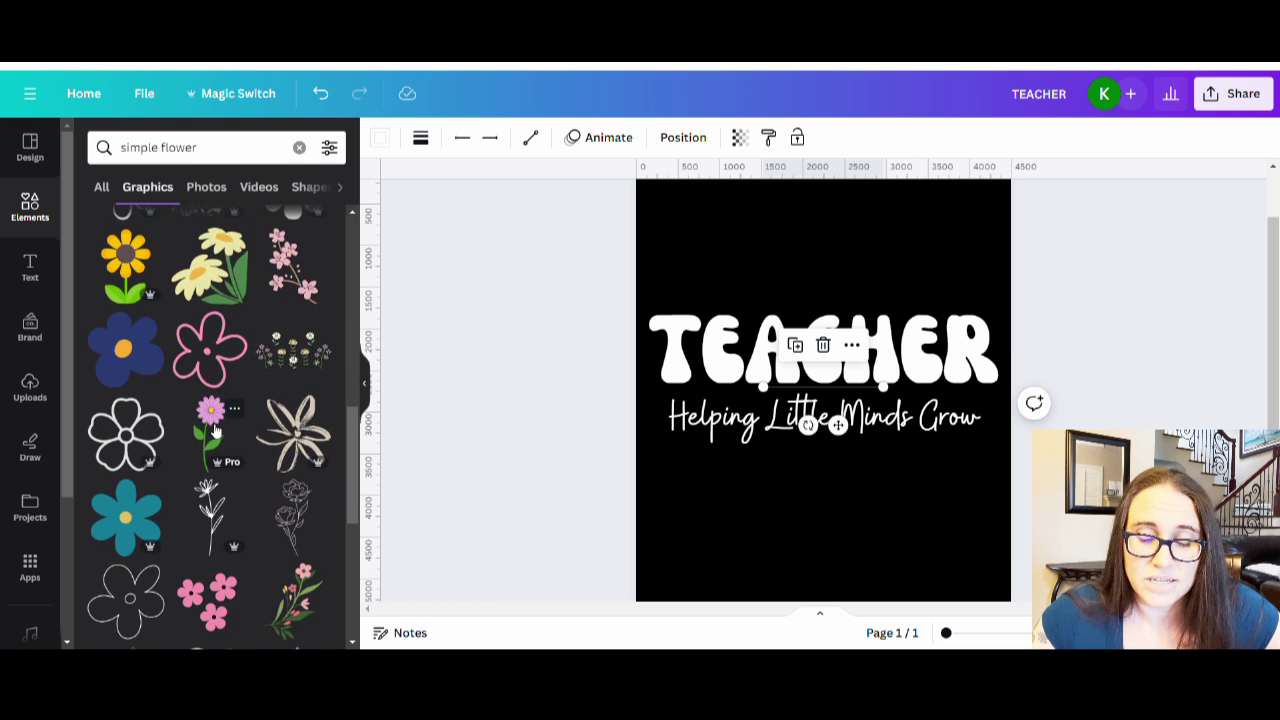
pyautogui.scroll(-1, 213, 432)
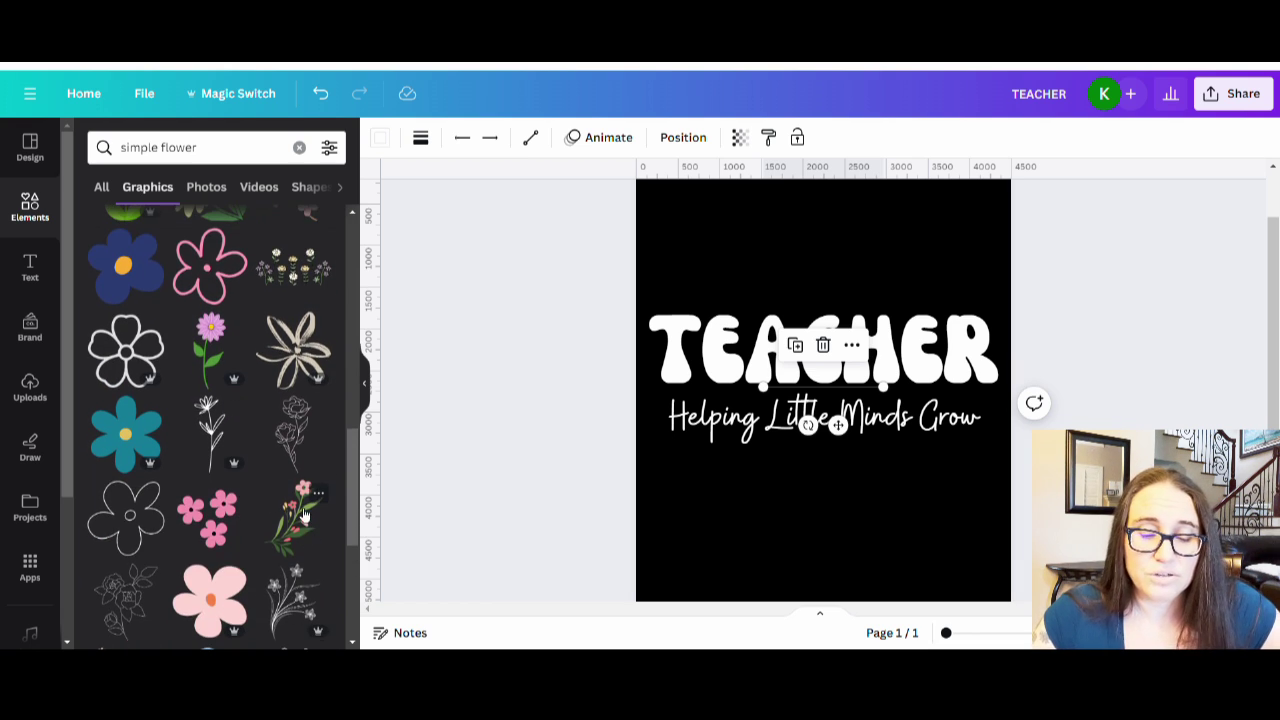
pyautogui.scroll(-4, 251, 380)
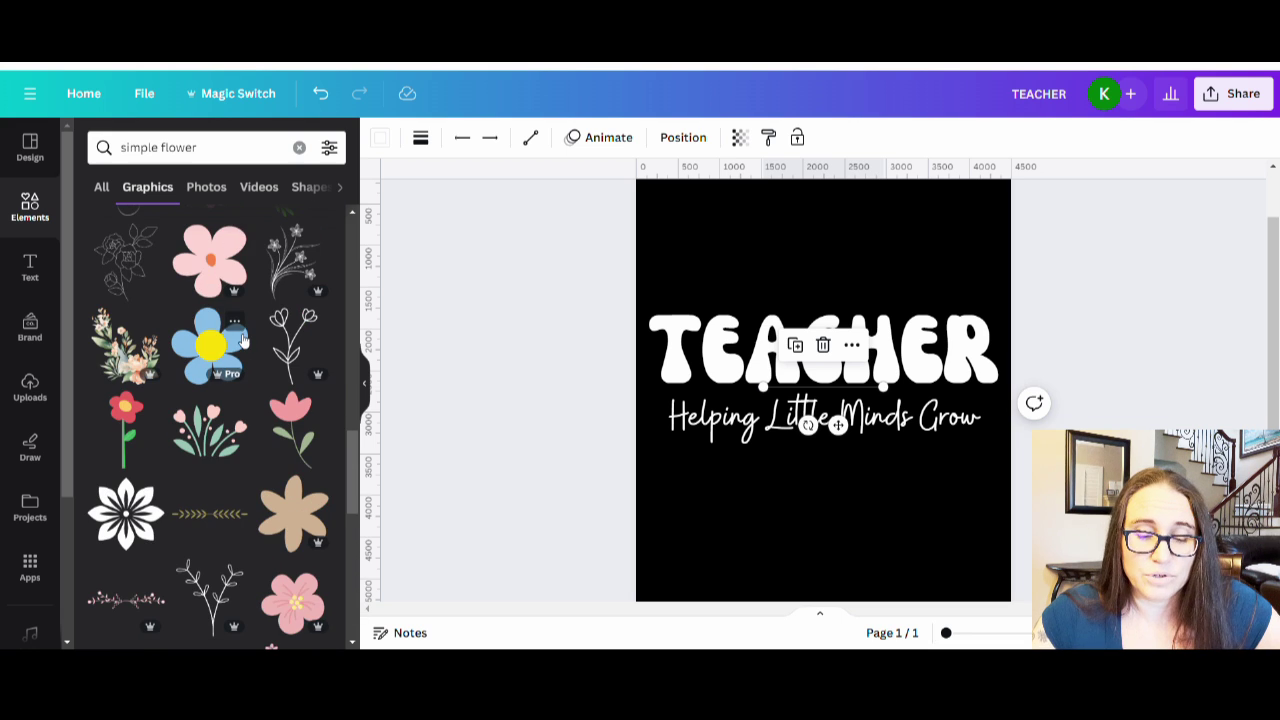
pyautogui.scroll(-2, 243, 340)
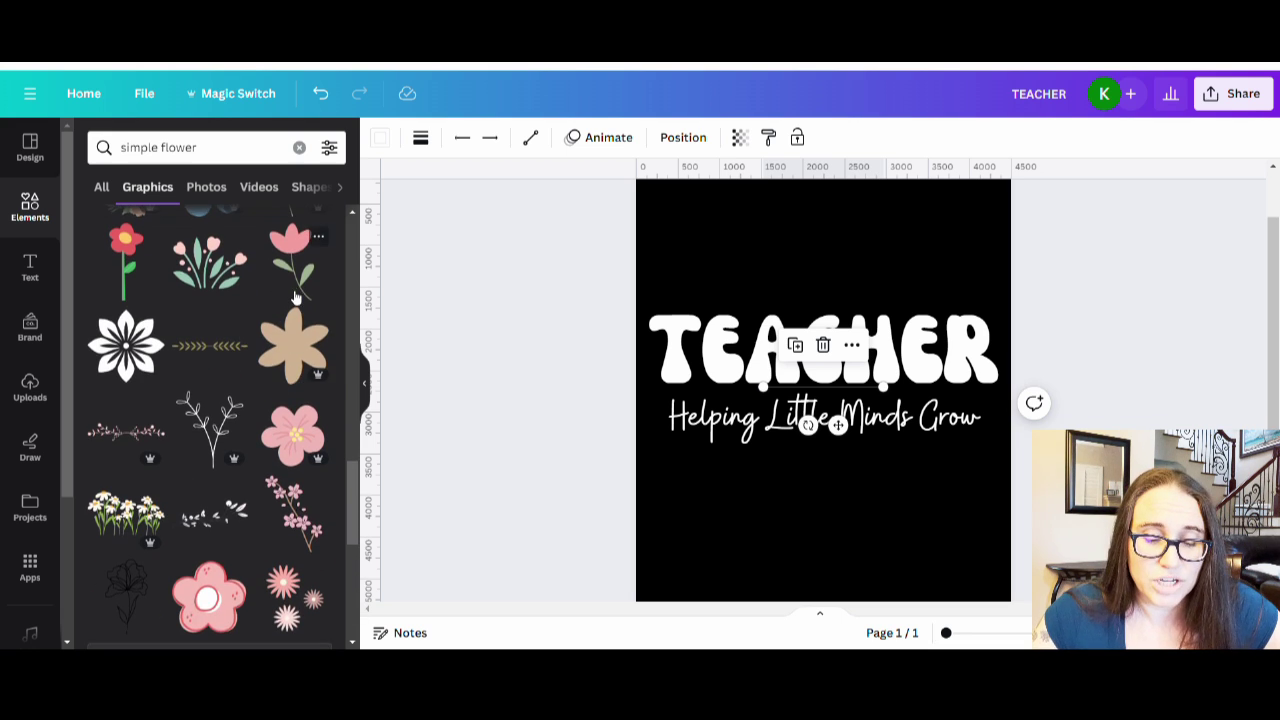
pyautogui.scroll(-6, 295, 297)
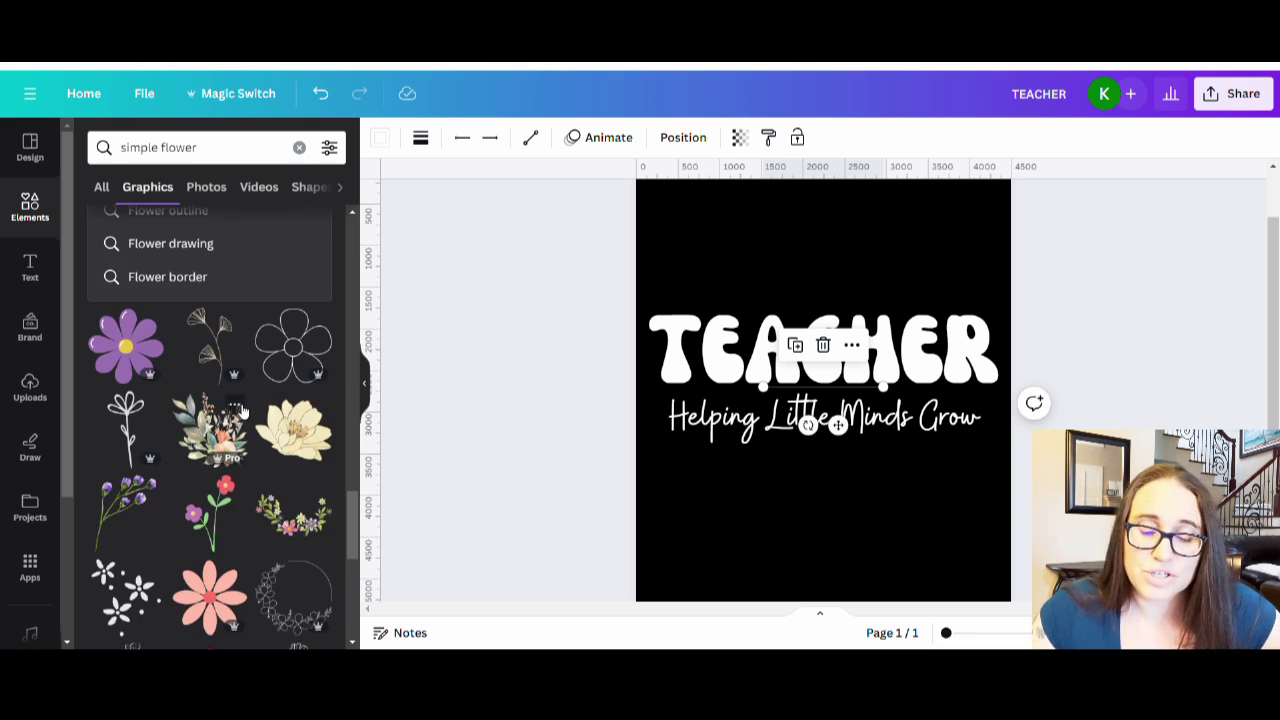
pyautogui.scroll(-1, 241, 410)
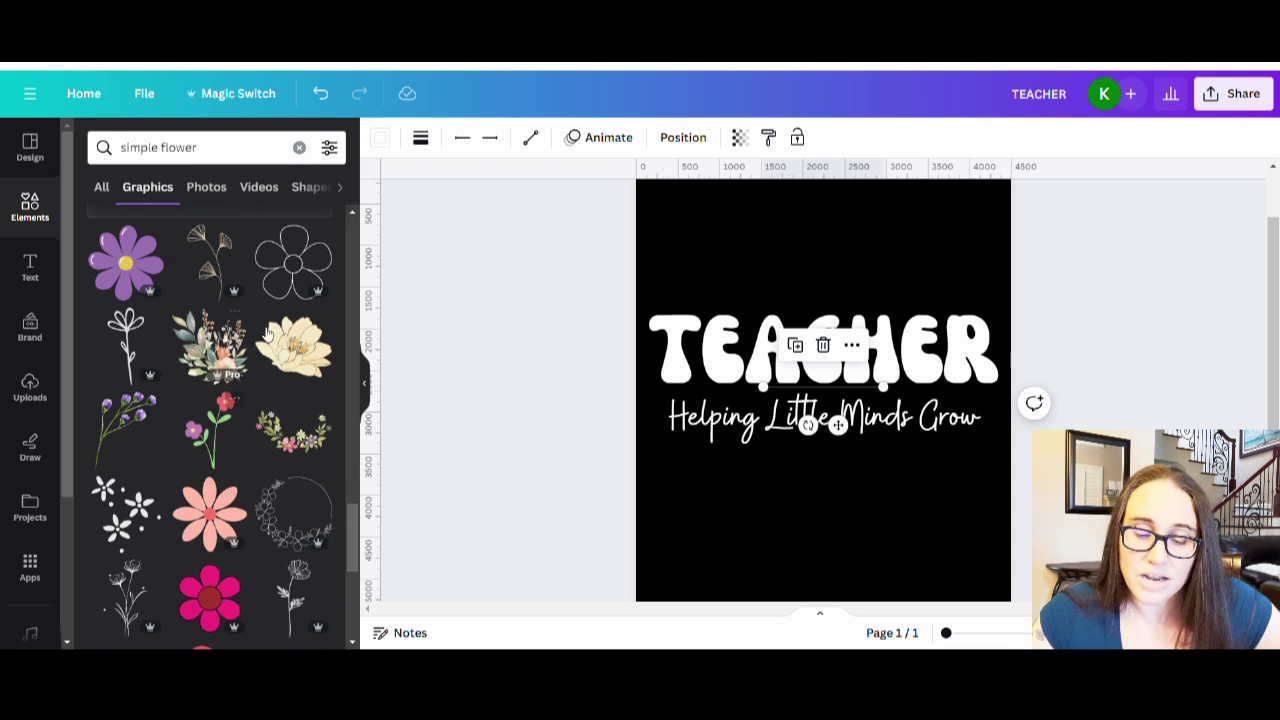
# Step: Add a flower stem, then several red stems from its Magic recommendations
pyautogui.click(218, 445)
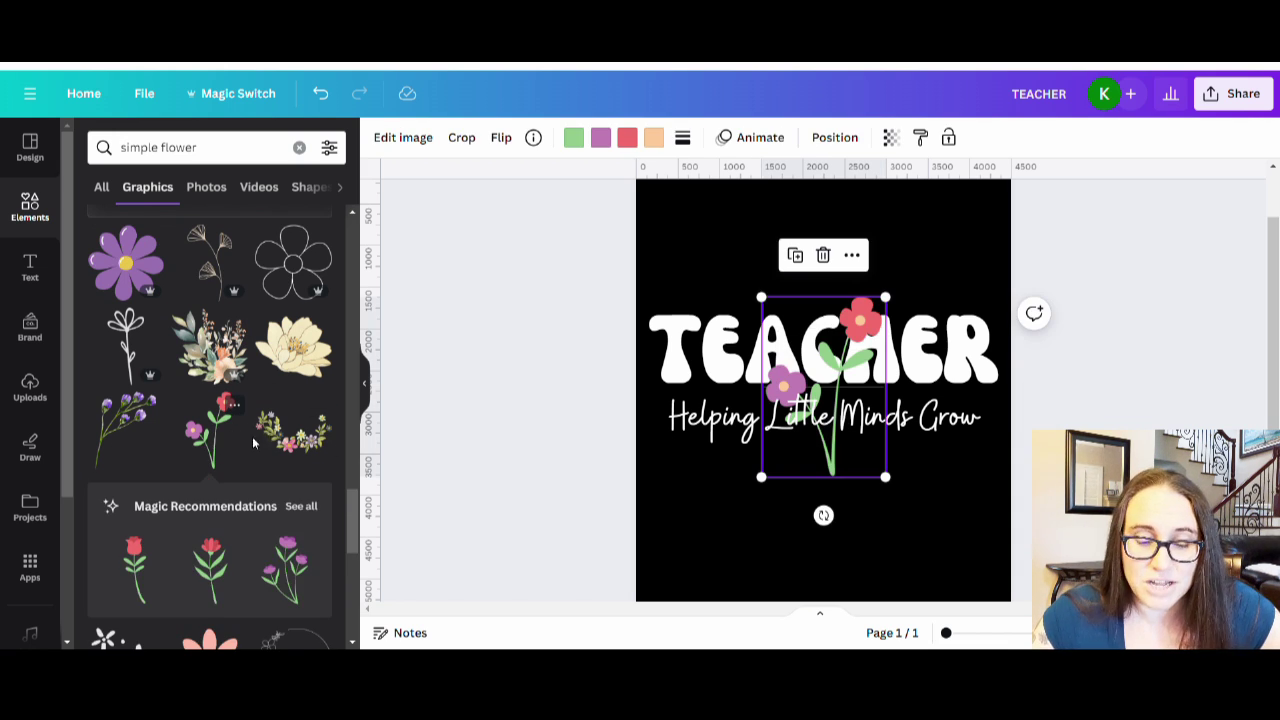
pyautogui.click(301, 507)
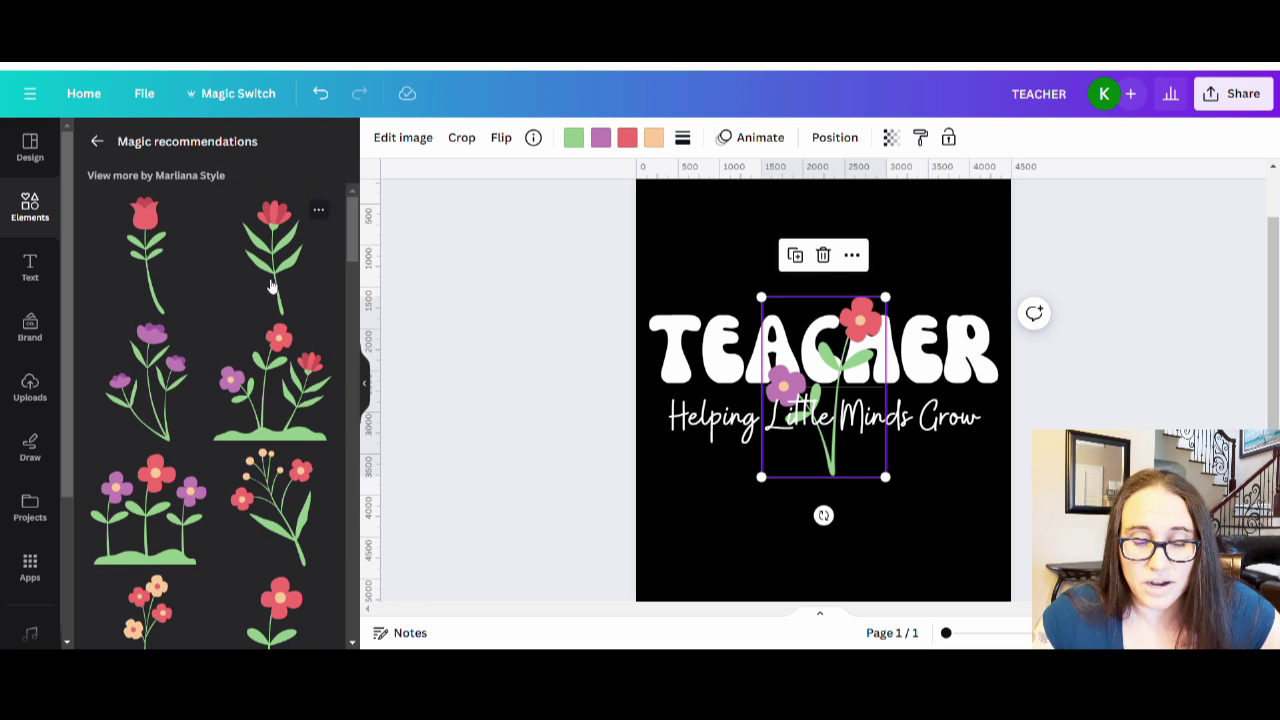
pyautogui.click(273, 275)
pyautogui.scroll(-2, 283, 440)
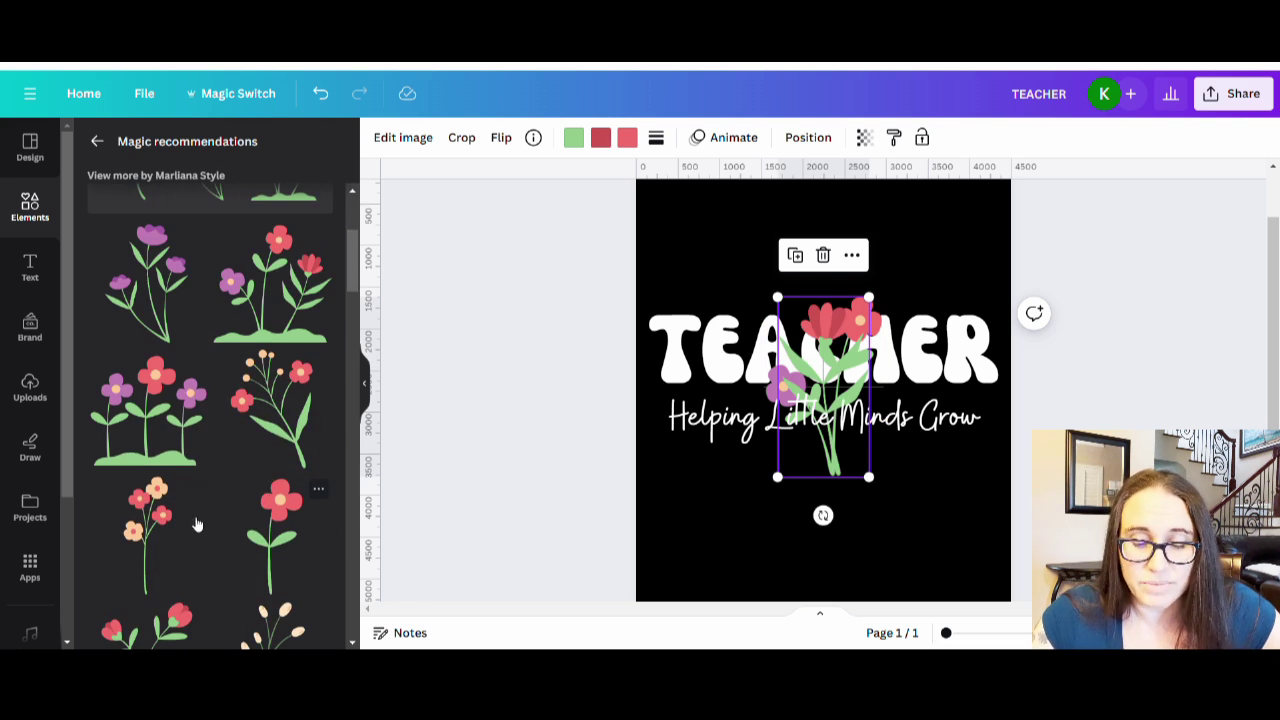
pyautogui.click(195, 524)
pyautogui.scroll(-4, 240, 392)
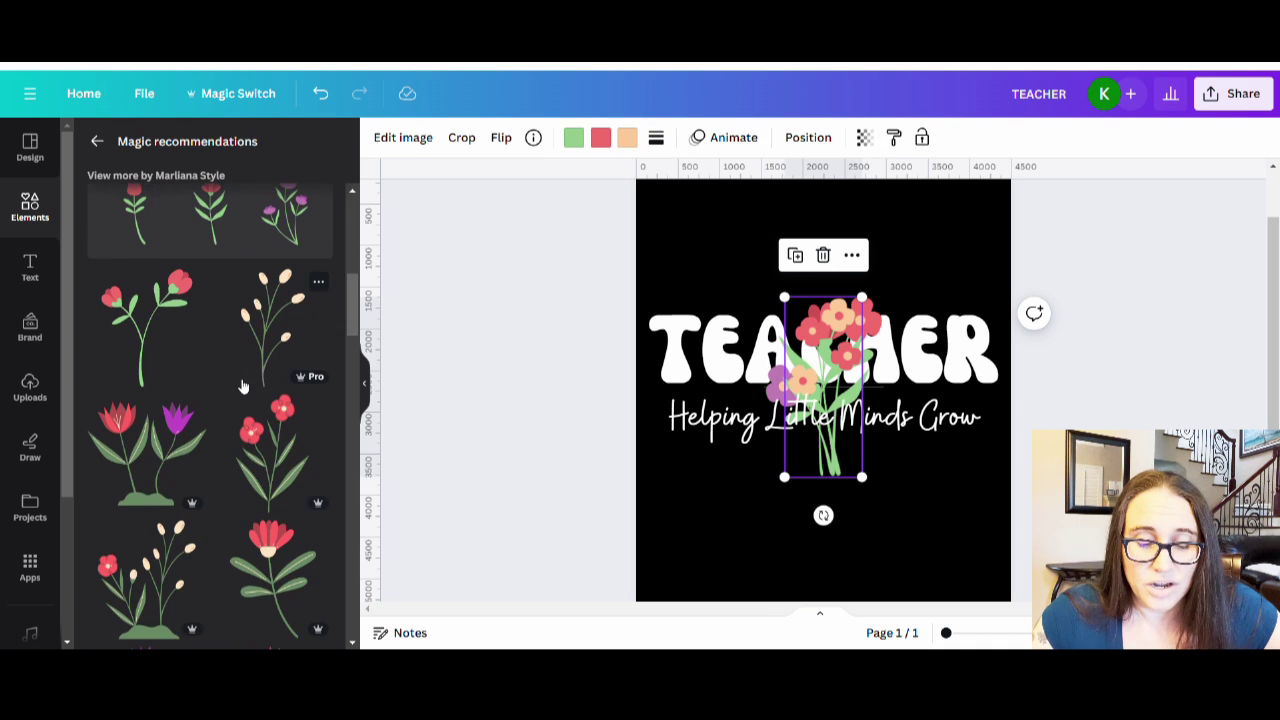
pyautogui.click(280, 460)
pyautogui.scroll(-5, 240, 470)
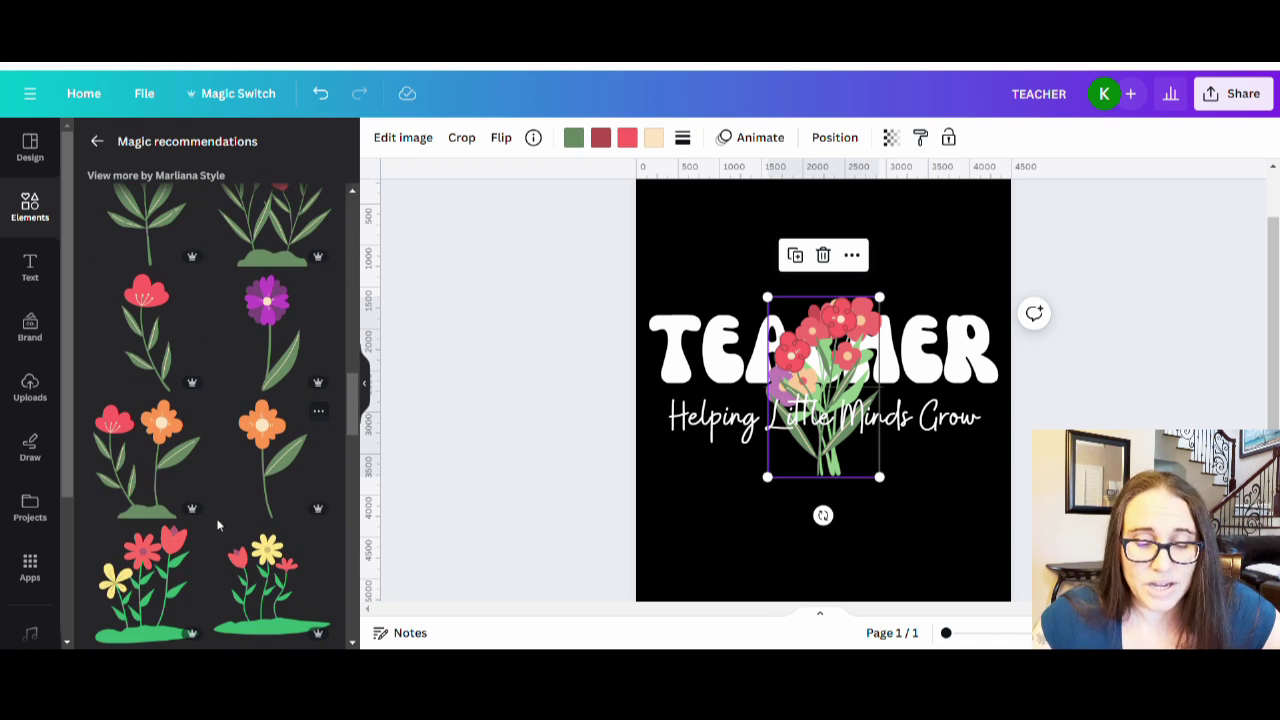
pyautogui.scroll(-4, 200, 490)
# Step: Add a yellow flower stem from the 'simple flower' search results
pyautogui.click(97, 141)
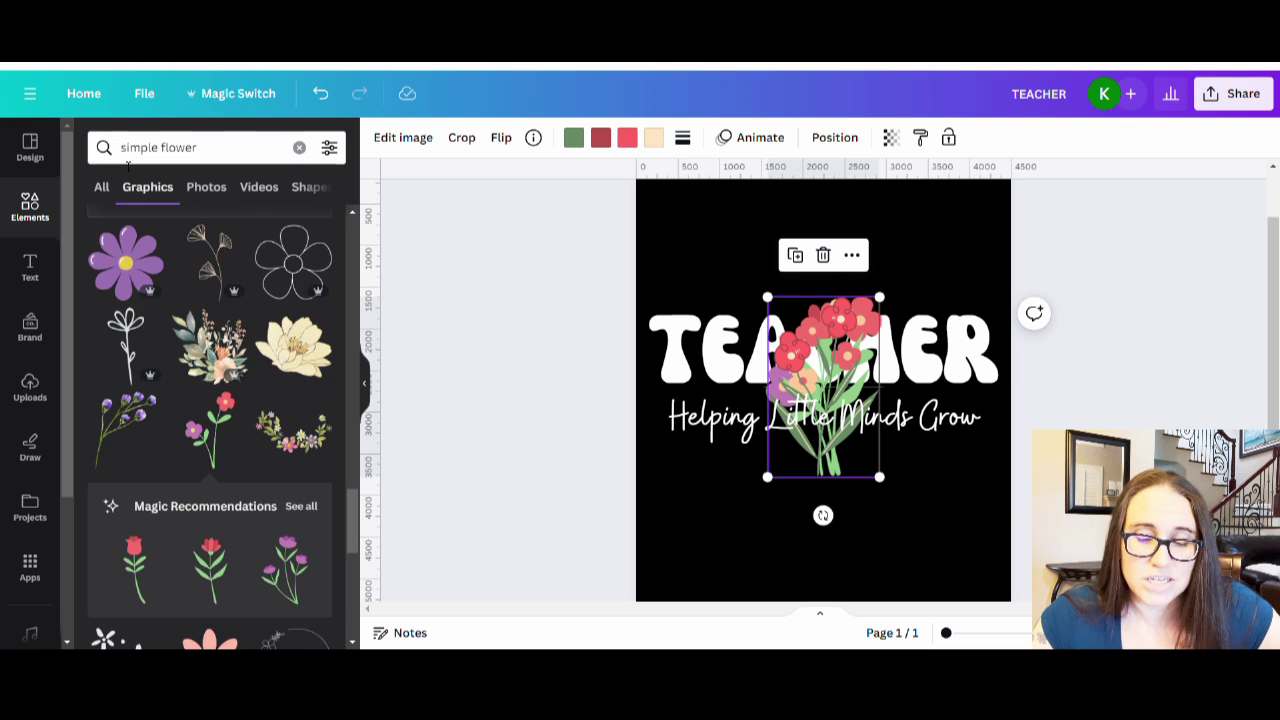
pyautogui.scroll(-5, 236, 390)
pyautogui.scroll(-3, 240, 420)
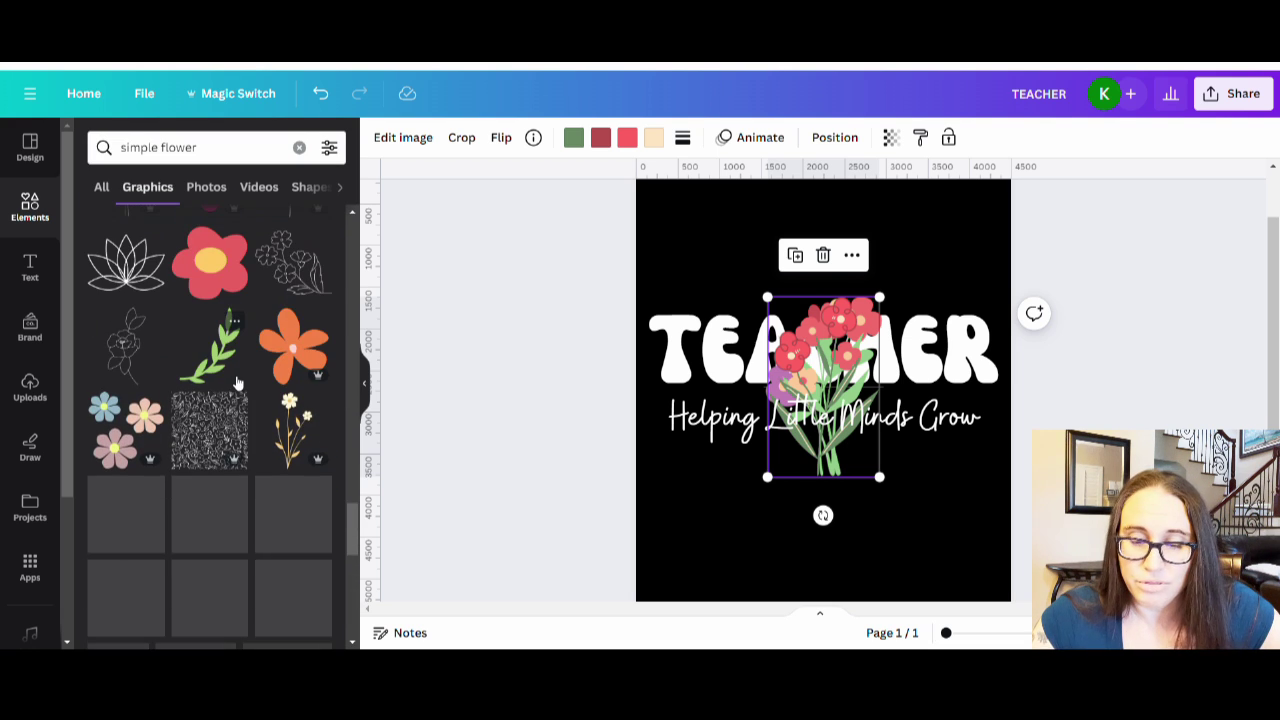
pyautogui.click(290, 430)
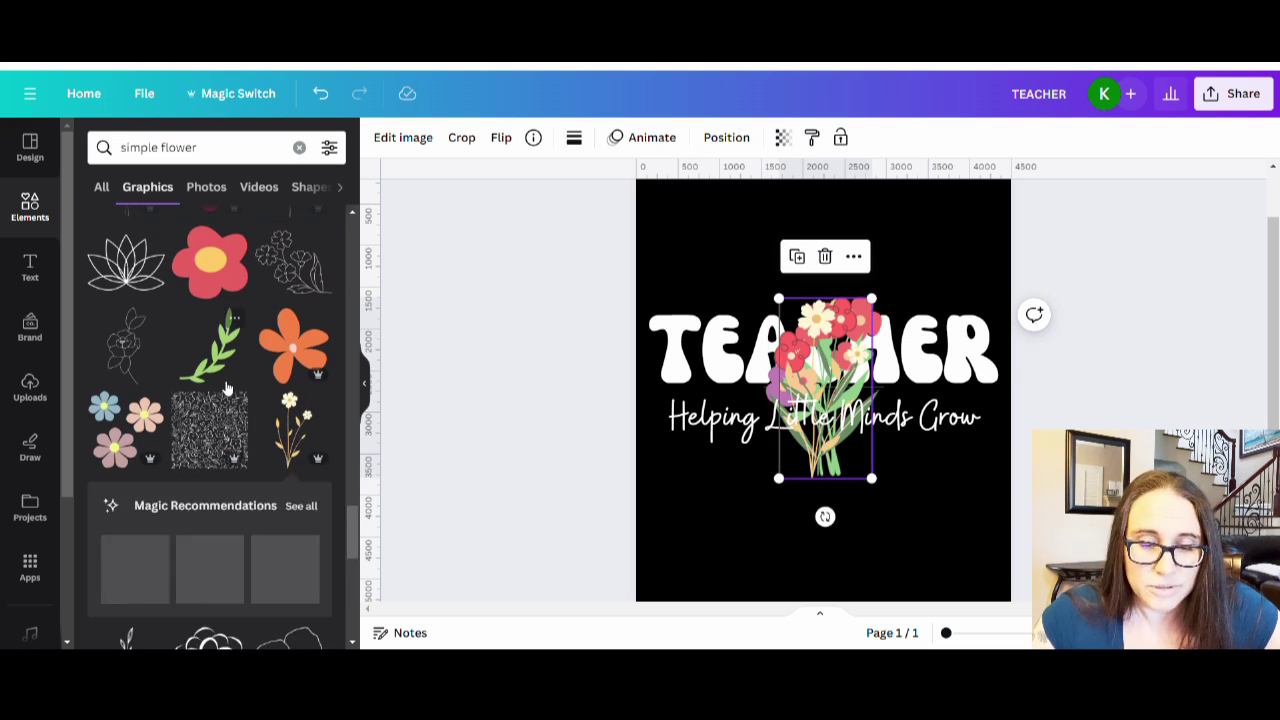
pyautogui.scroll(-3, 280, 380)
# Step: Add blue and pink flower stems from the yellow stem's matching recommendations
pyautogui.click(301, 256)
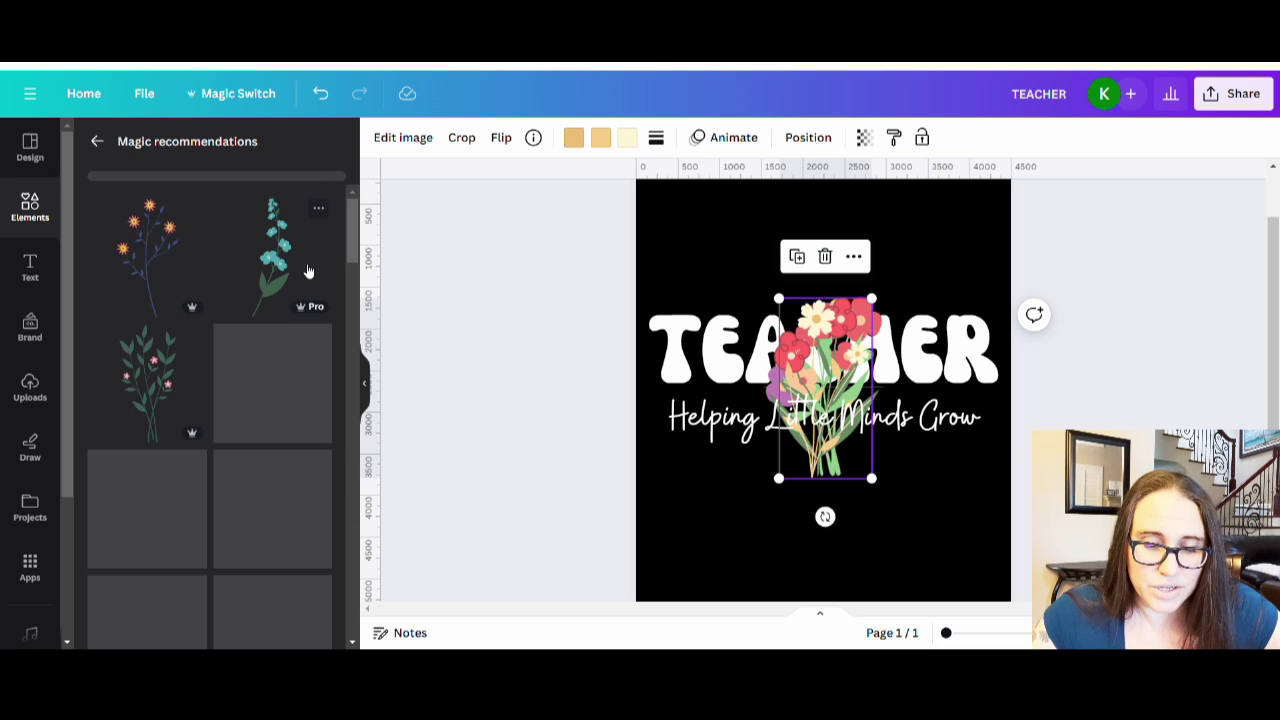
pyautogui.click(272, 400)
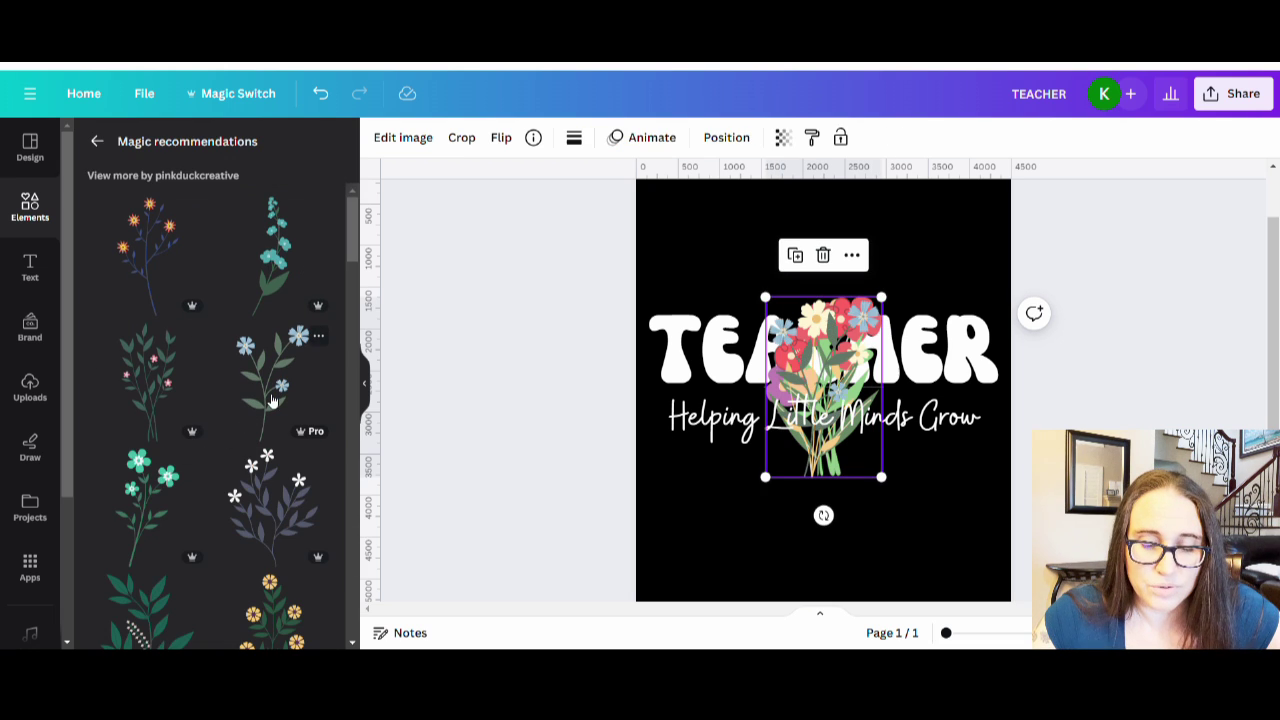
pyautogui.scroll(-5, 205, 368)
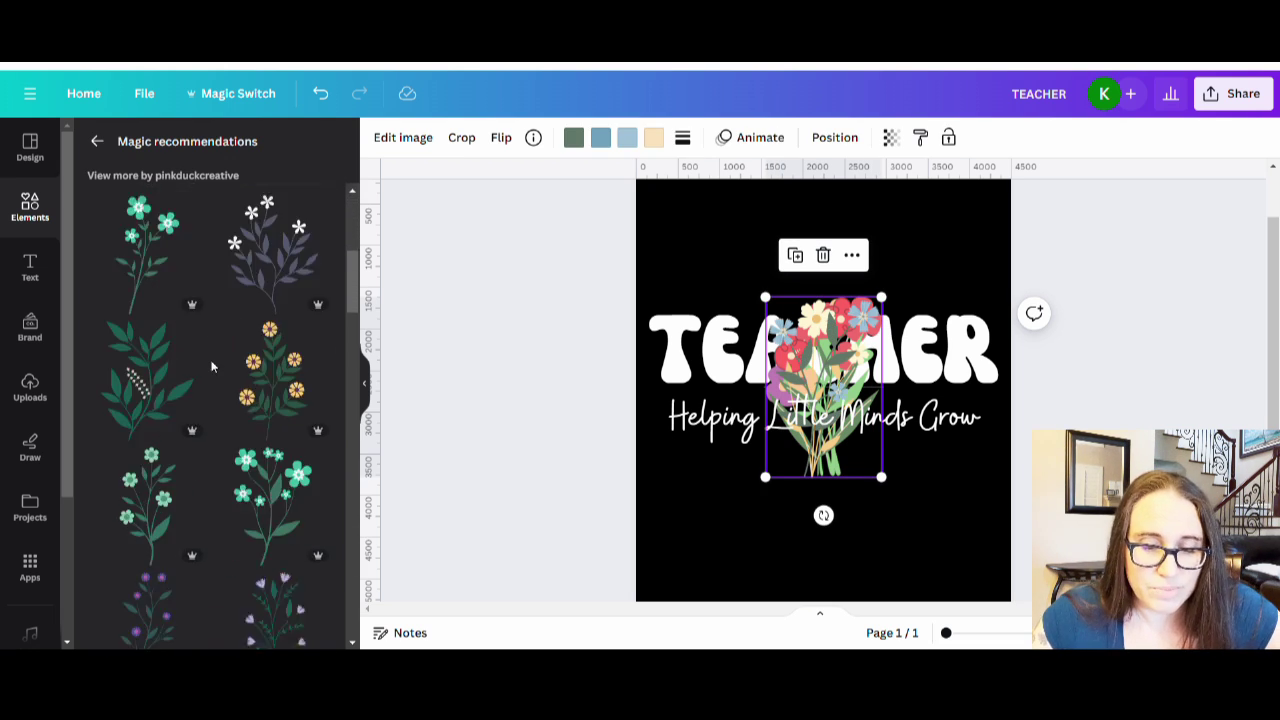
pyautogui.scroll(-1, 214, 394)
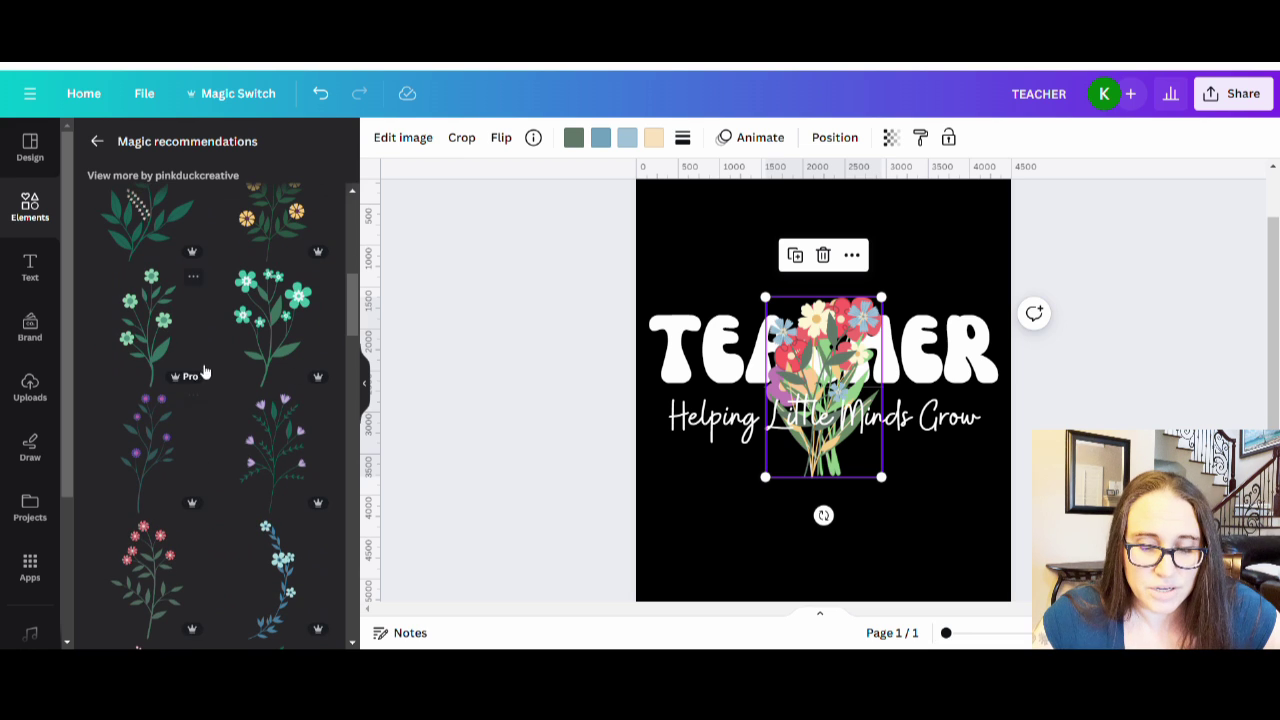
pyautogui.scroll(-3, 201, 410)
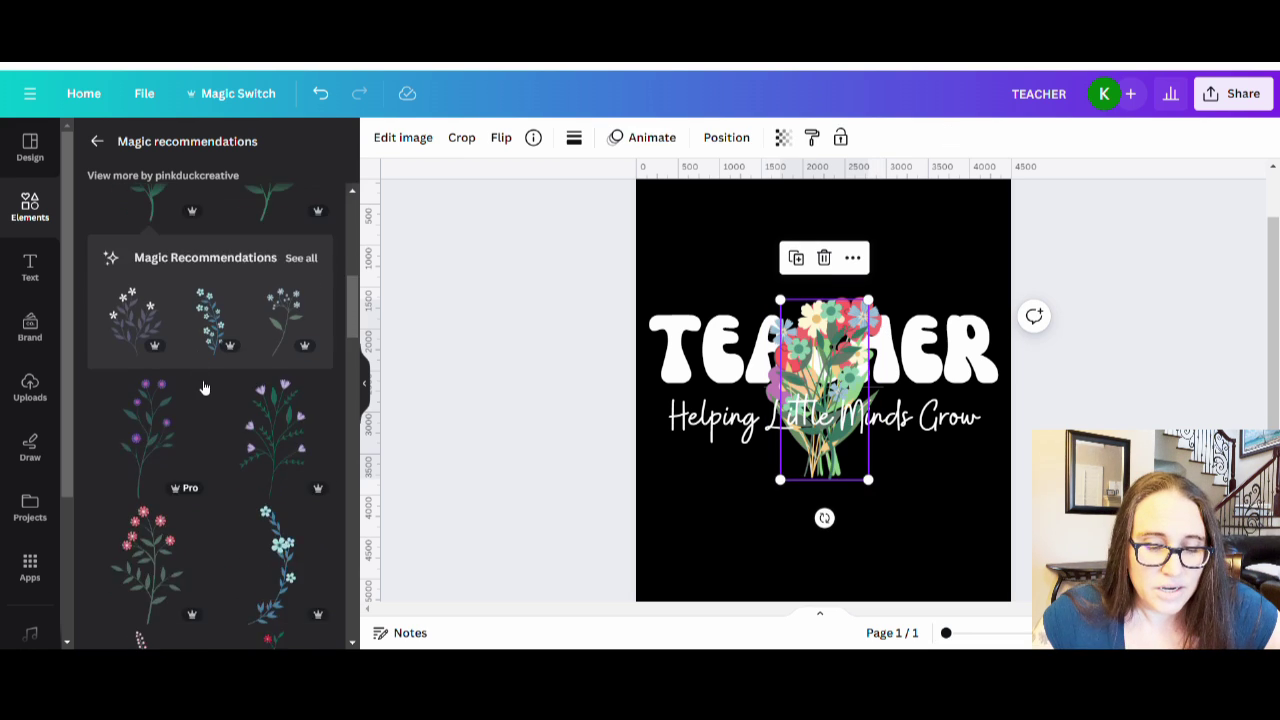
pyautogui.scroll(-3, 203, 386)
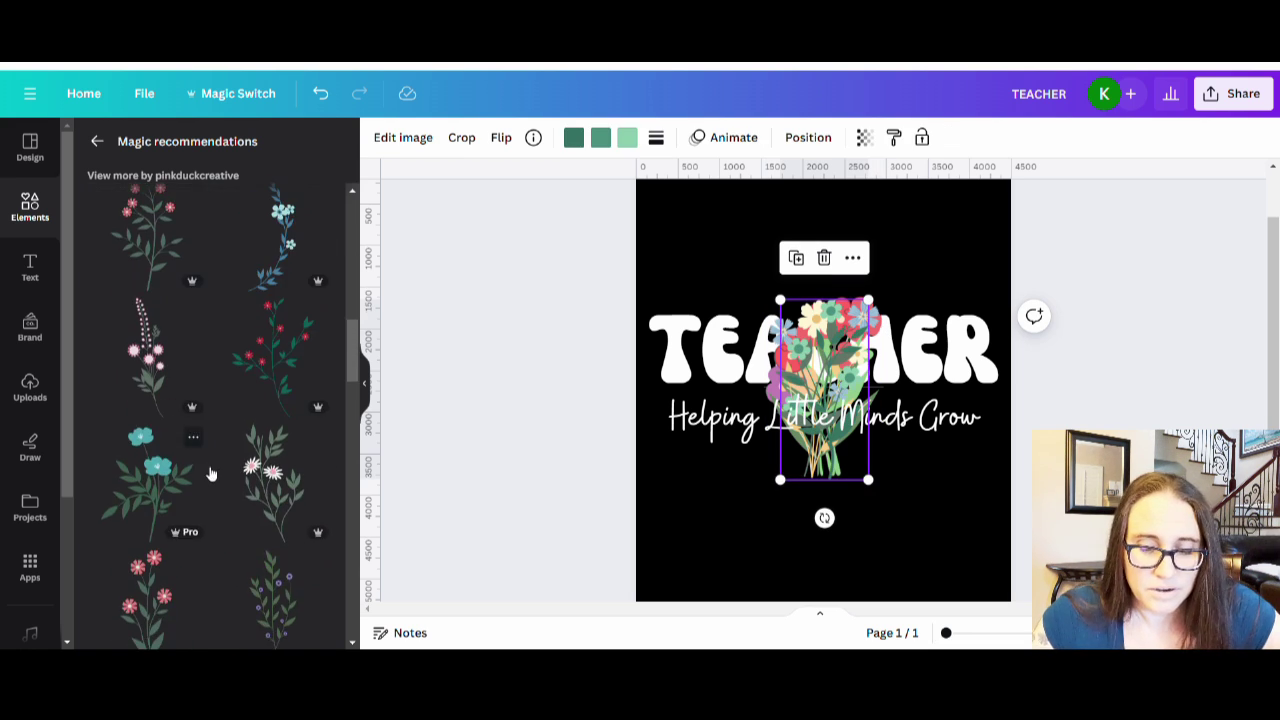
pyautogui.click(165, 375)
# Step: Add green and white flower stems, then go back to the 'simple flower' results
pyautogui.scroll(-3, 250, 440)
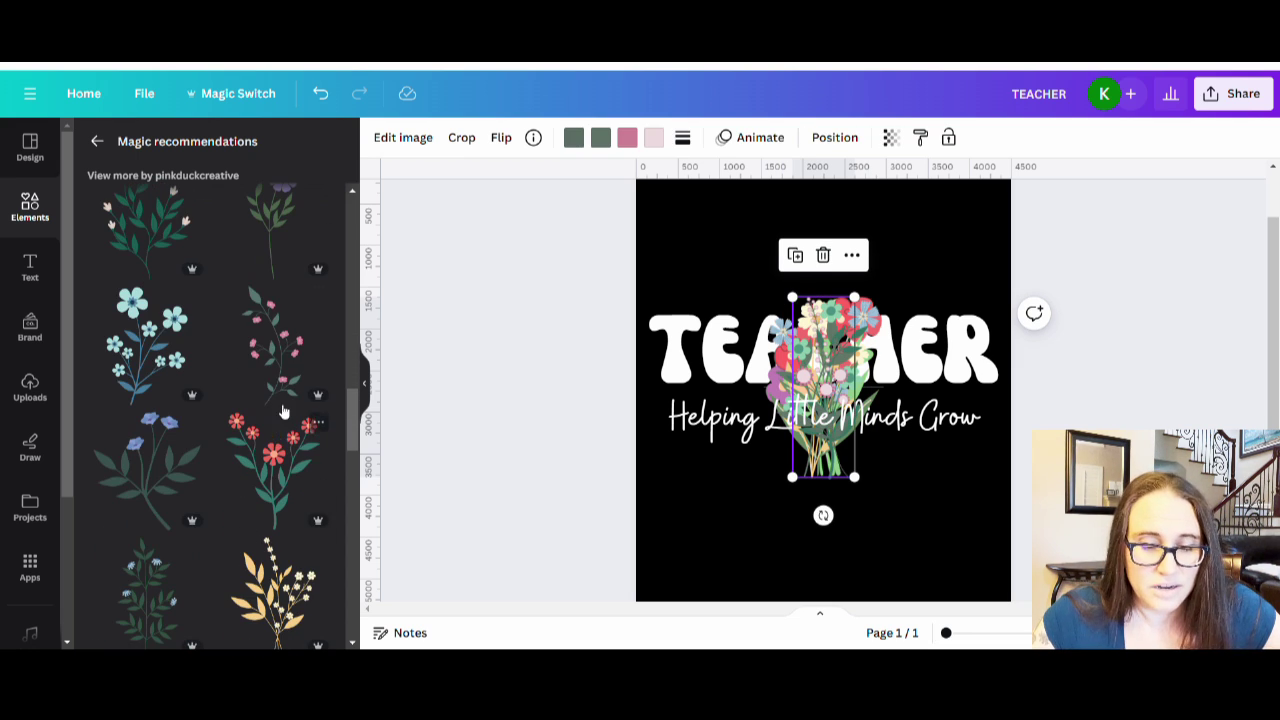
pyautogui.scroll(-8, 284, 412)
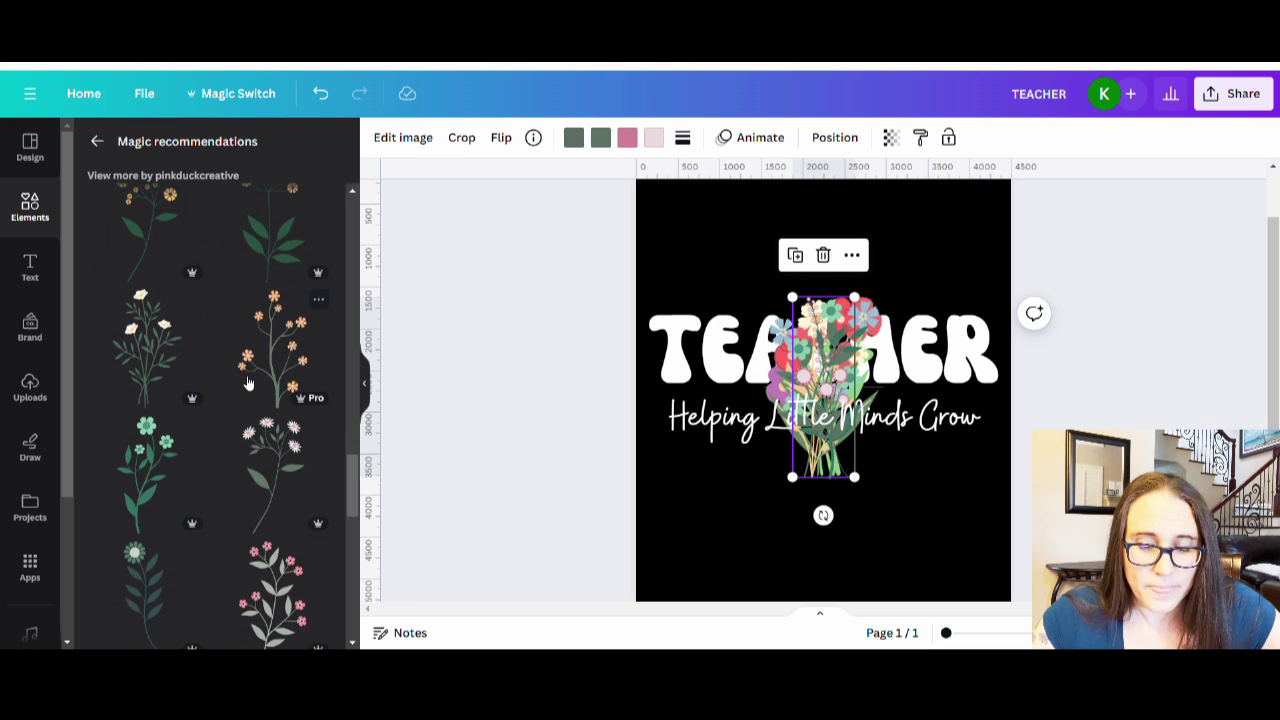
pyautogui.scroll(-1, 200, 400)
pyautogui.click(155, 402)
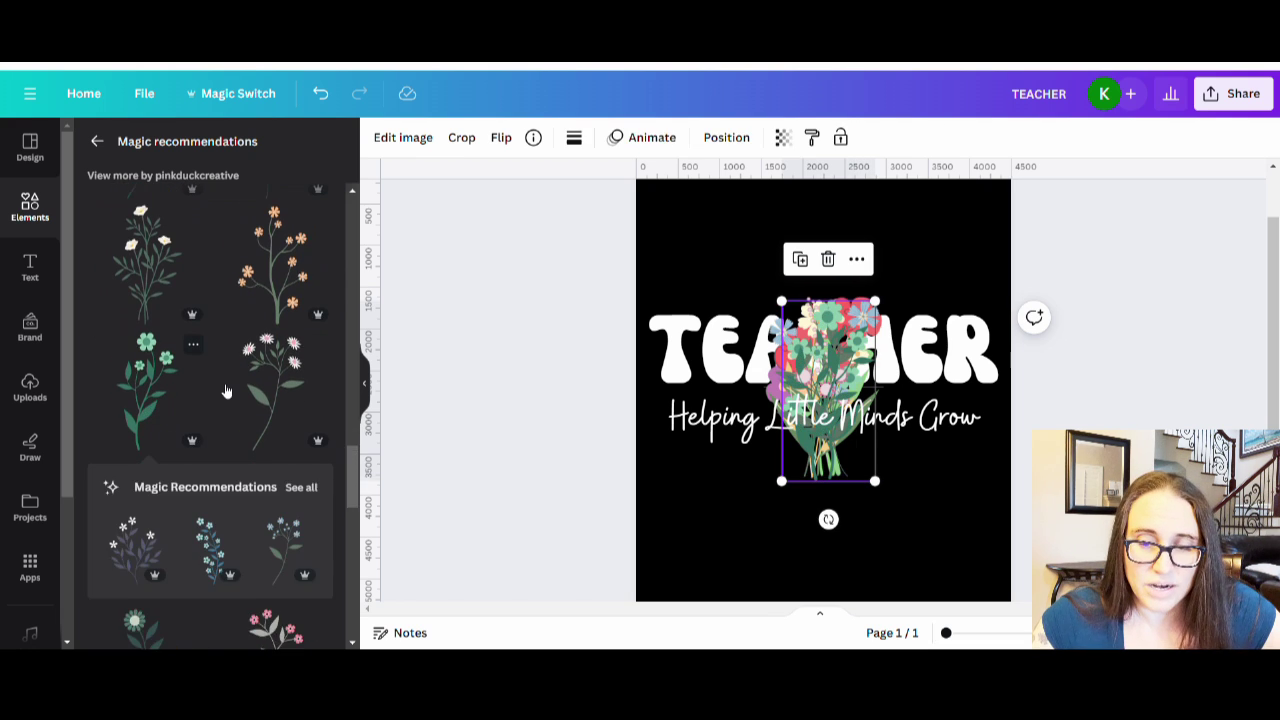
pyautogui.scroll(-3, 232, 430)
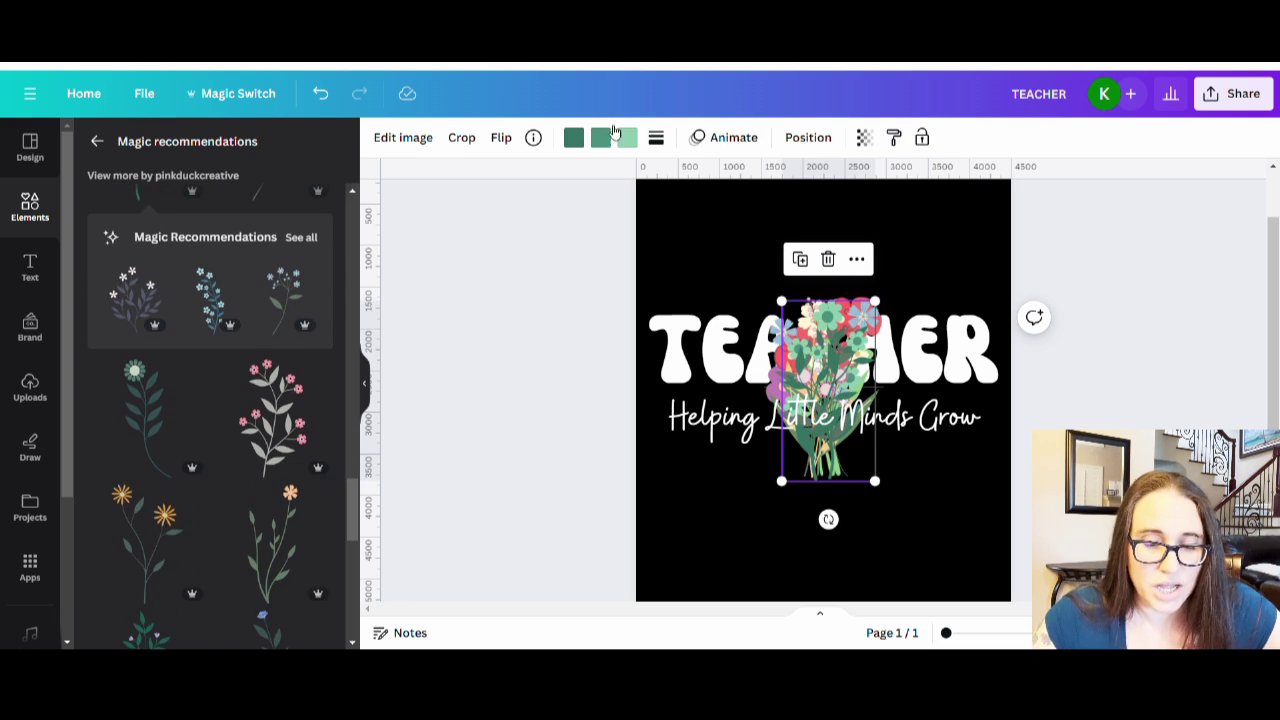
pyautogui.scroll(-3, 274, 346)
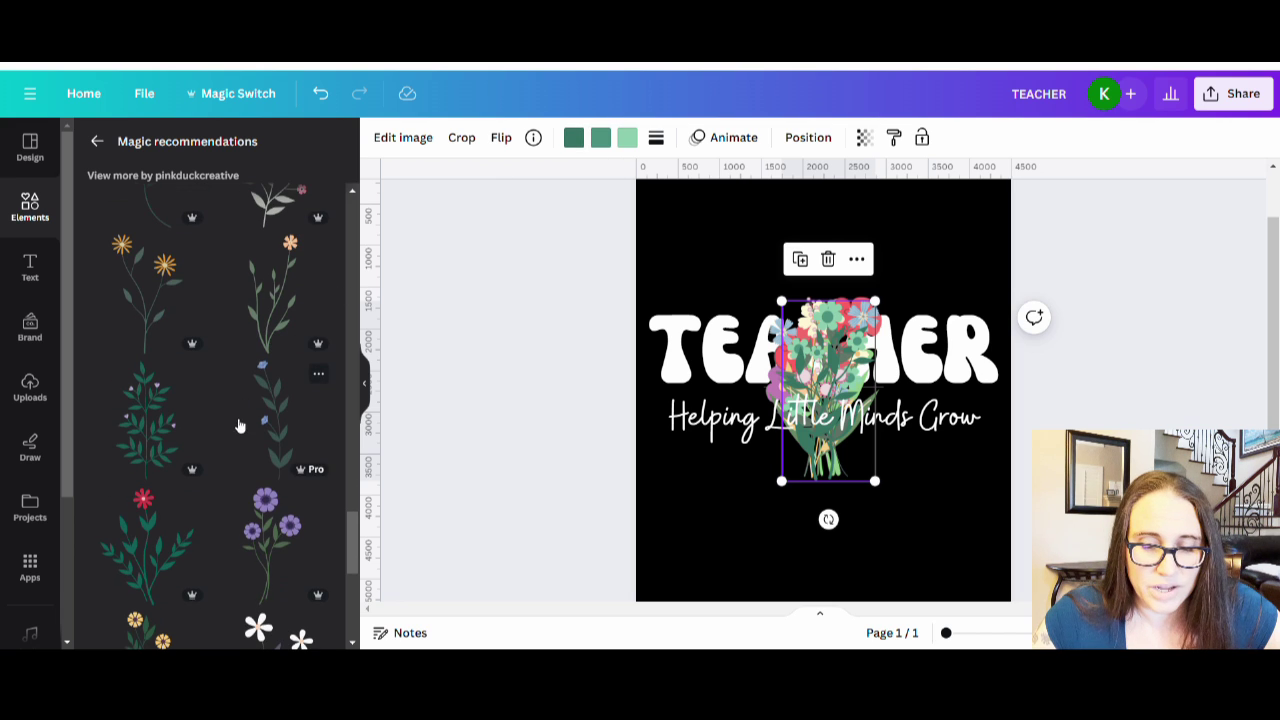
pyautogui.scroll(-3, 240, 426)
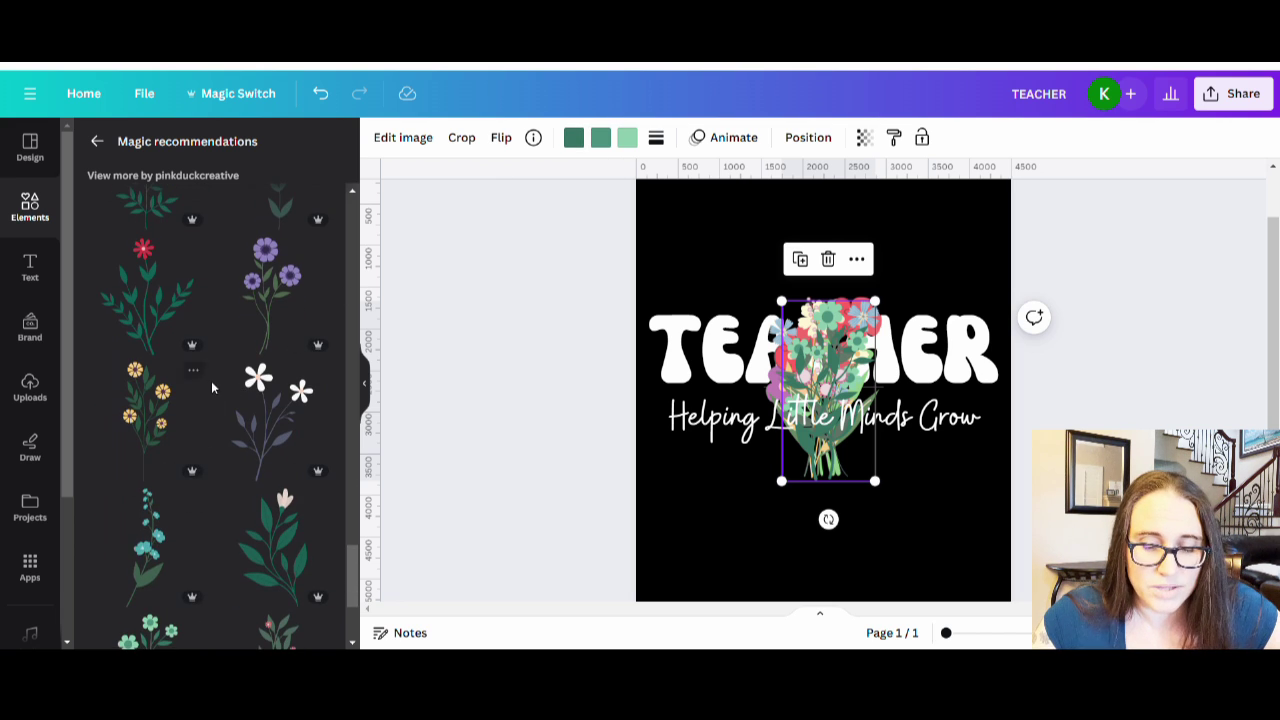
pyautogui.click(278, 432)
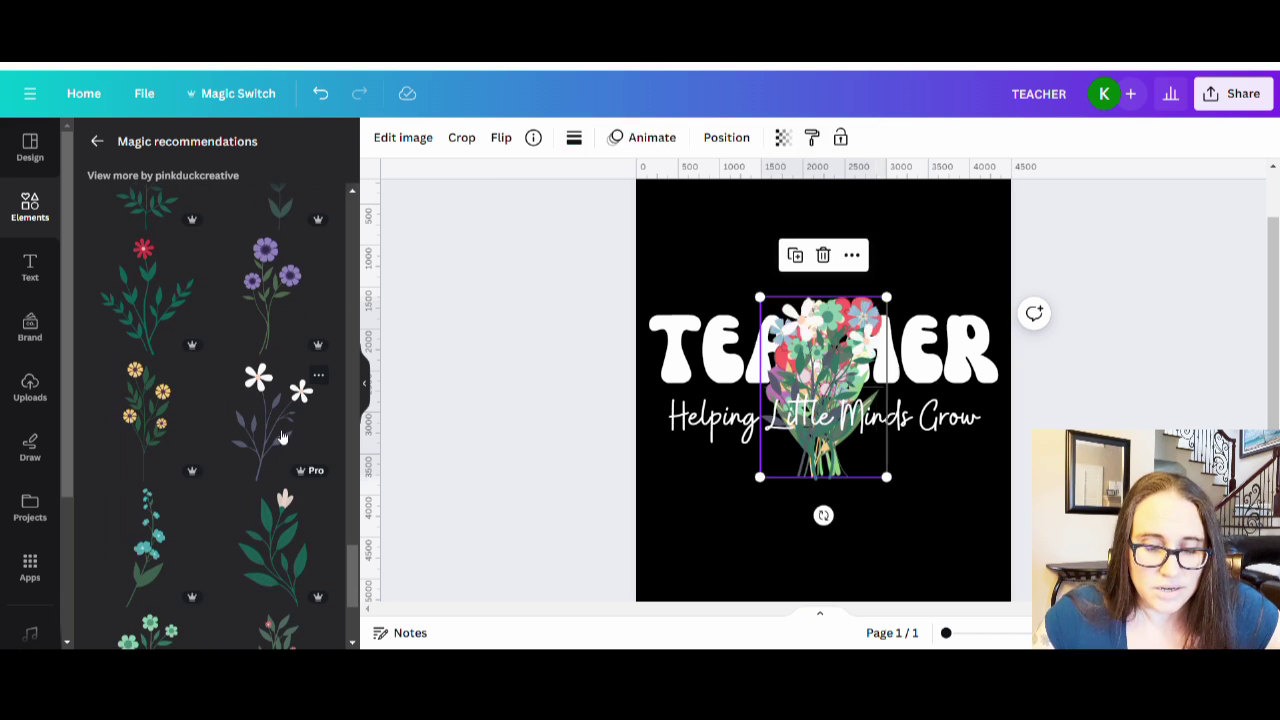
pyautogui.scroll(-1, 230, 380)
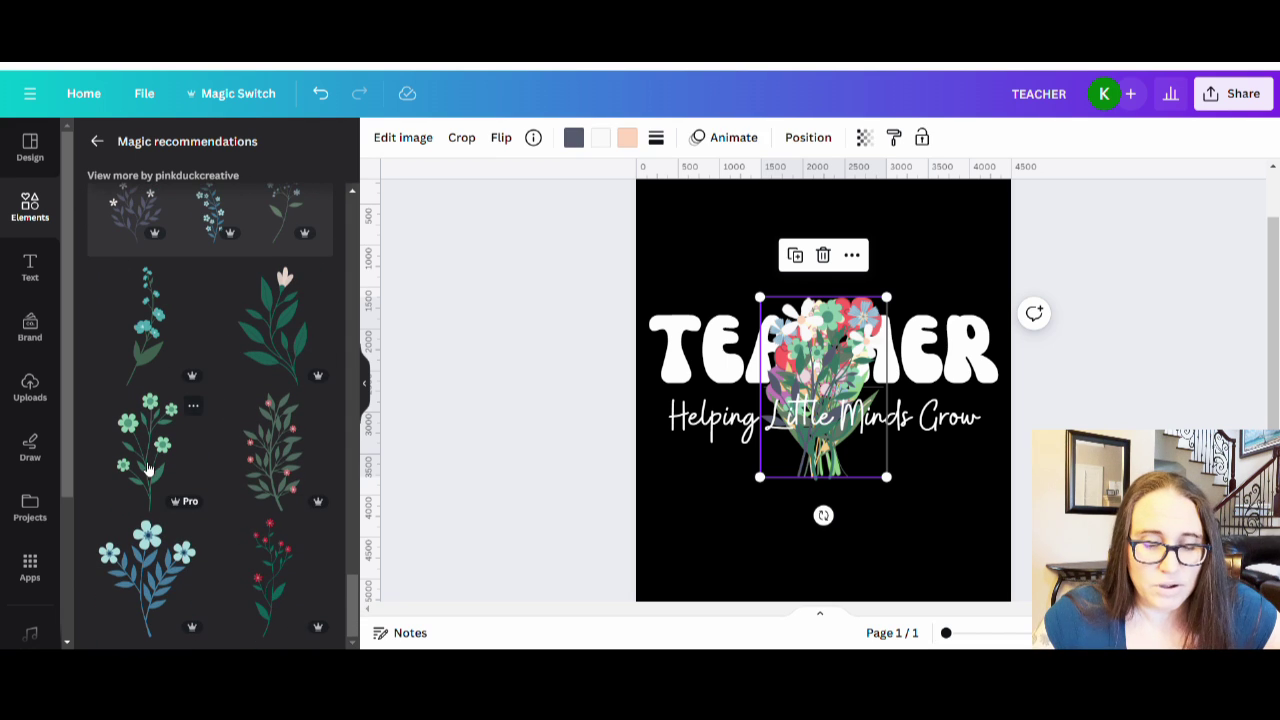
pyautogui.click(96, 140)
# Step: Add a pink flower stem from further down the 'simple flower' results
pyautogui.scroll(-3, 220, 362)
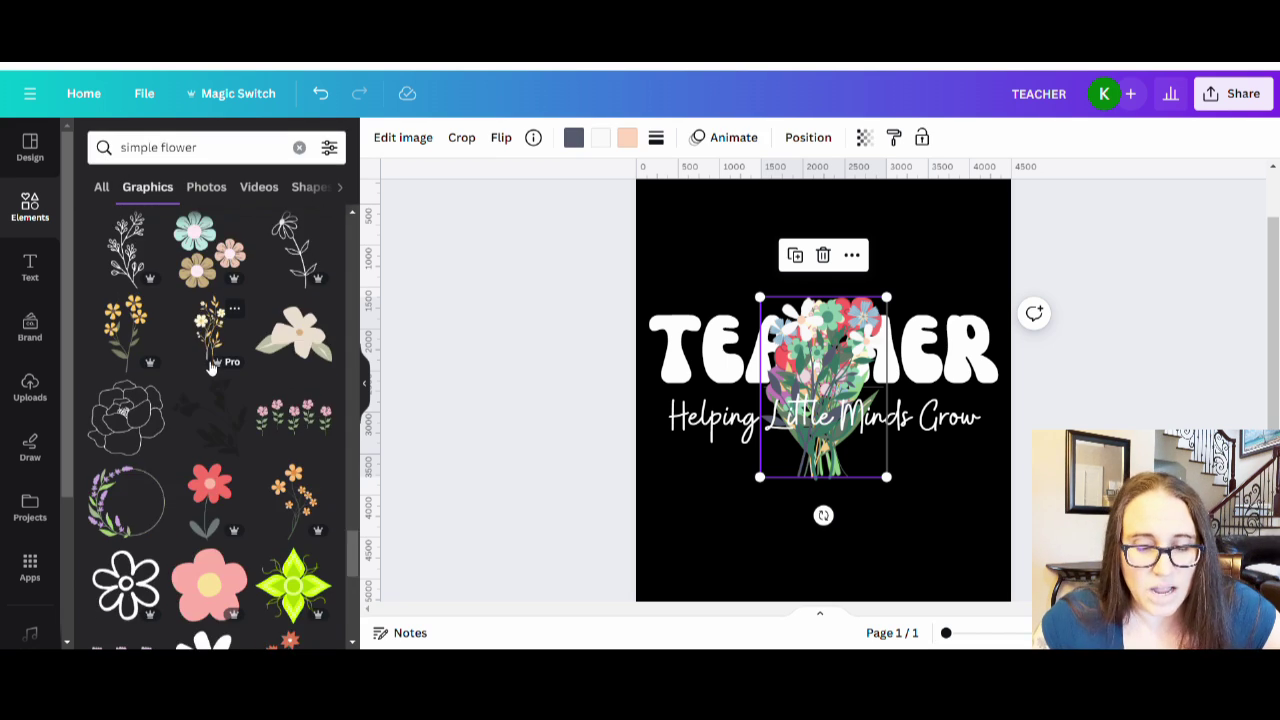
pyautogui.scroll(-1, 220, 362)
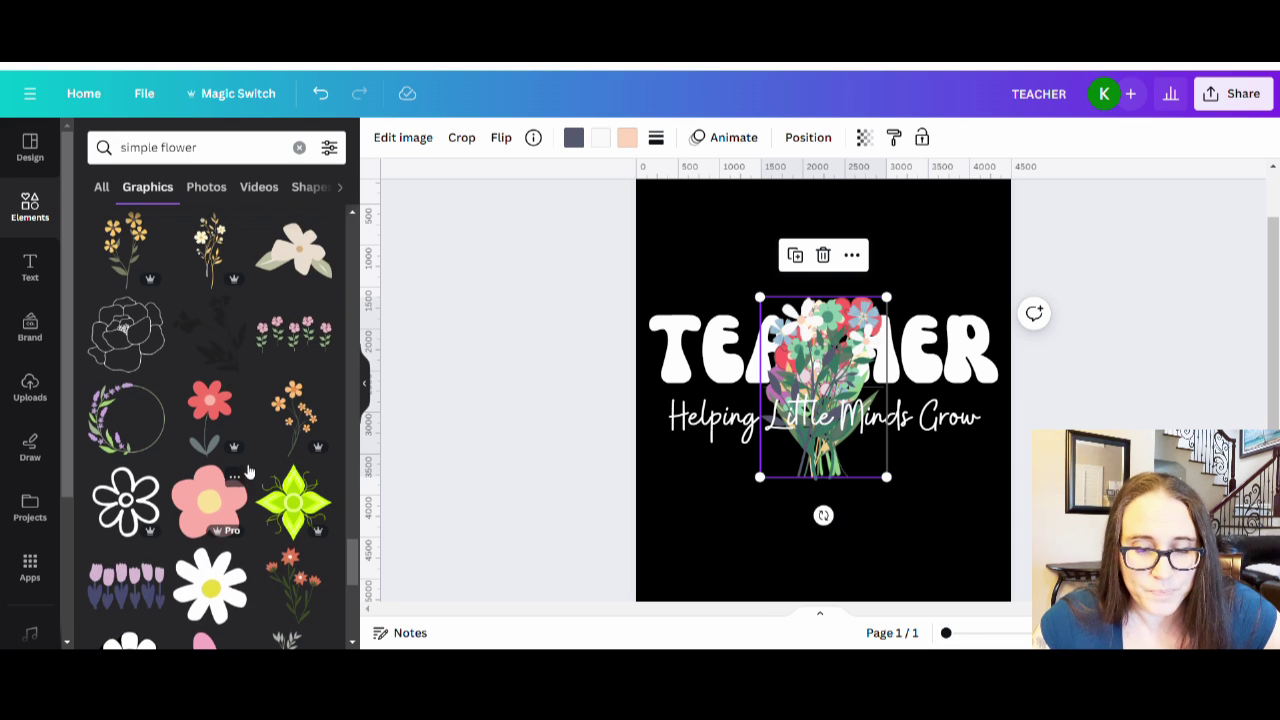
pyautogui.scroll(-3, 249, 472)
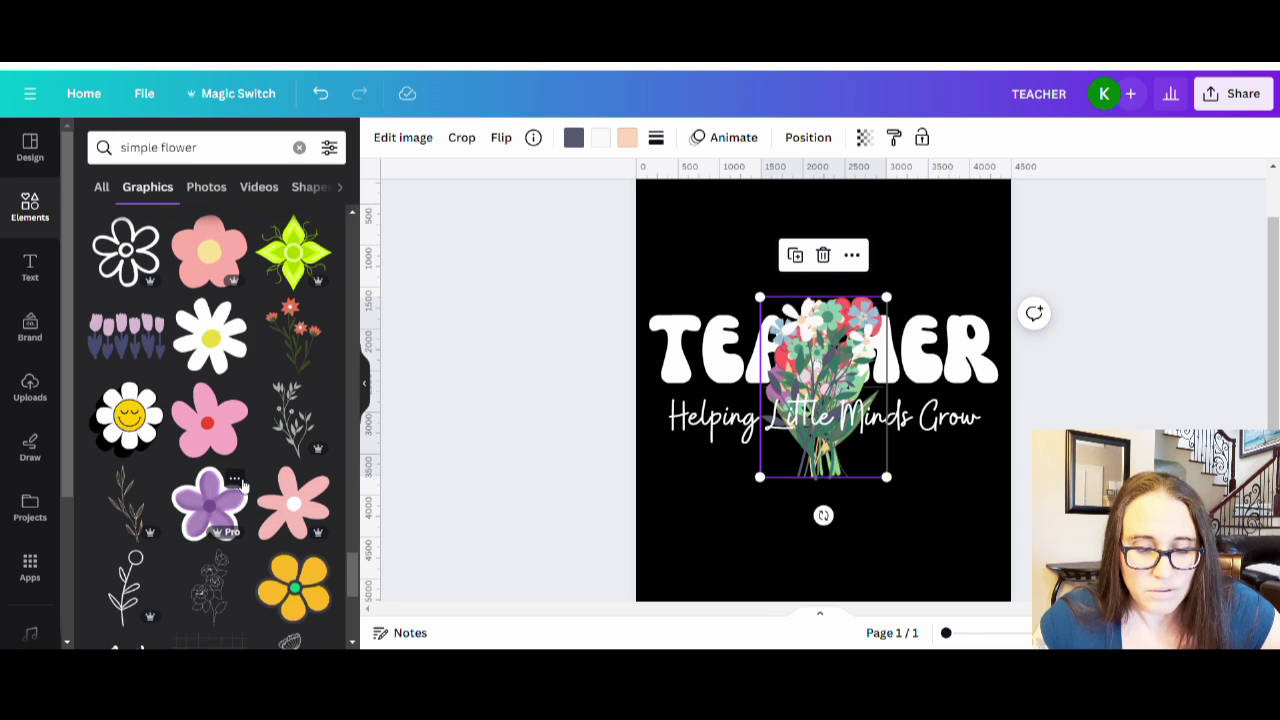
pyautogui.scroll(-5, 245, 470)
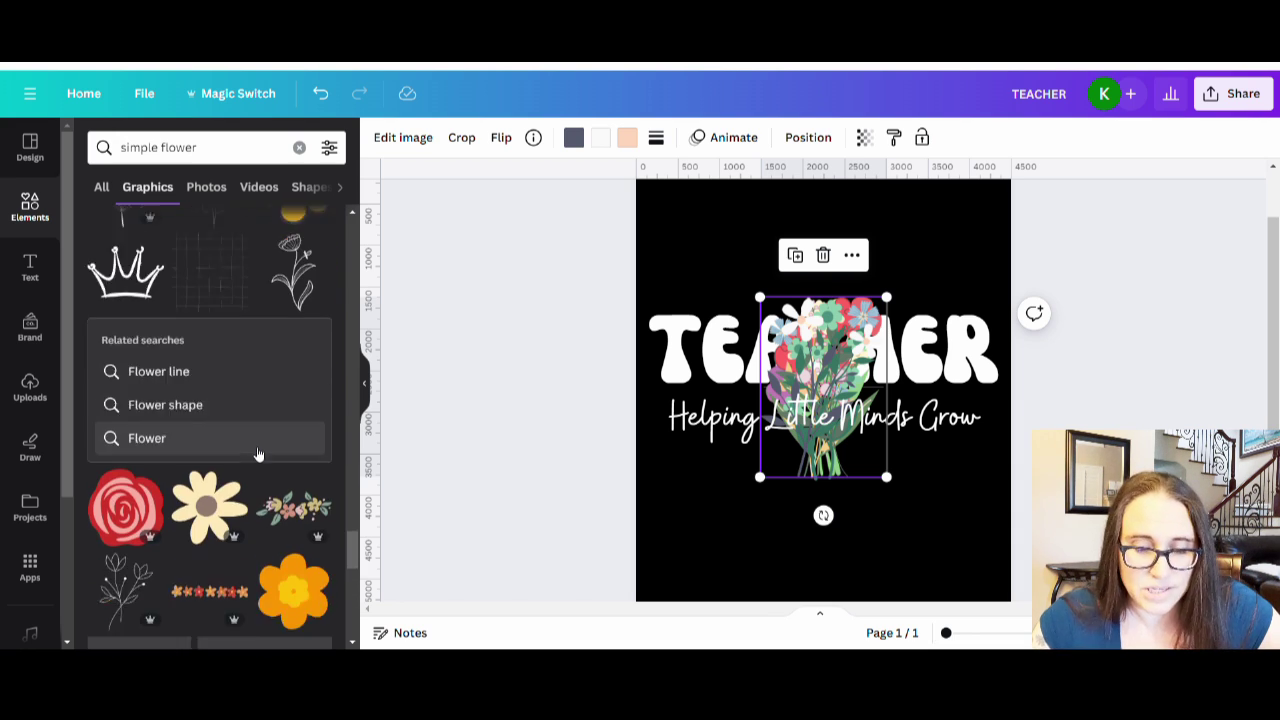
pyautogui.scroll(-2, 256, 452)
pyautogui.scroll(-2, 248, 430)
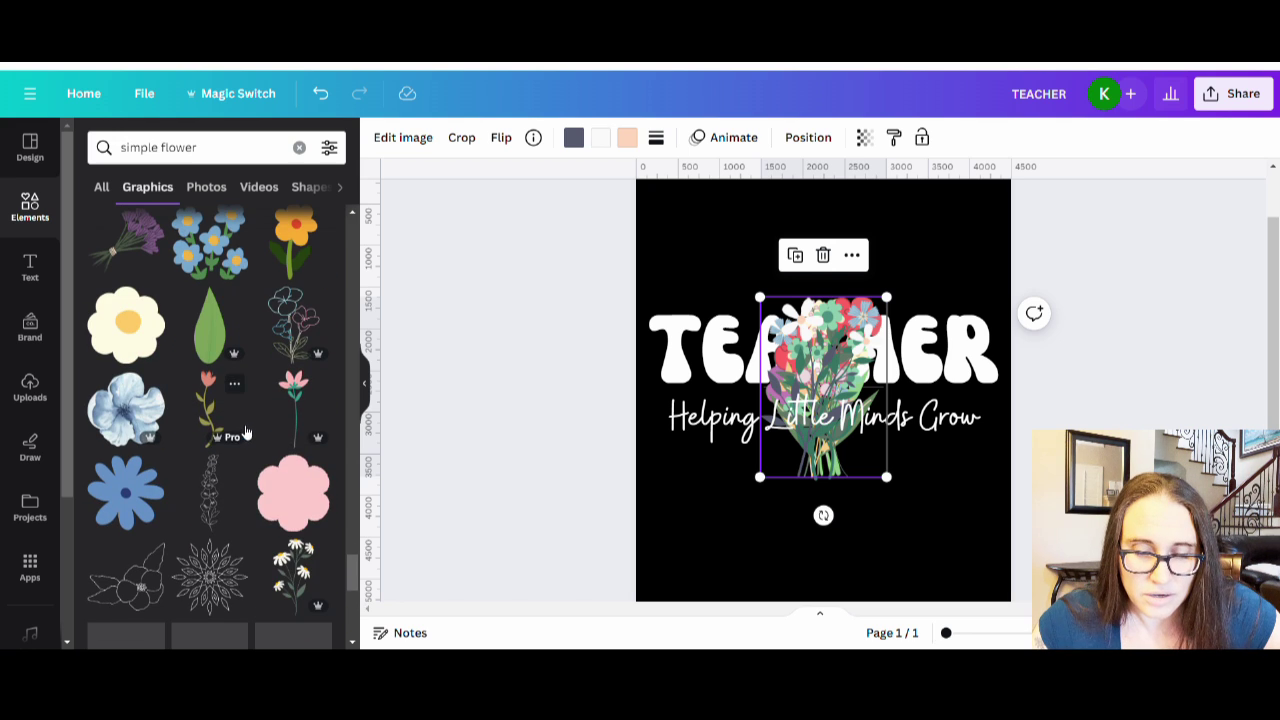
pyautogui.scroll(-1, 242, 425)
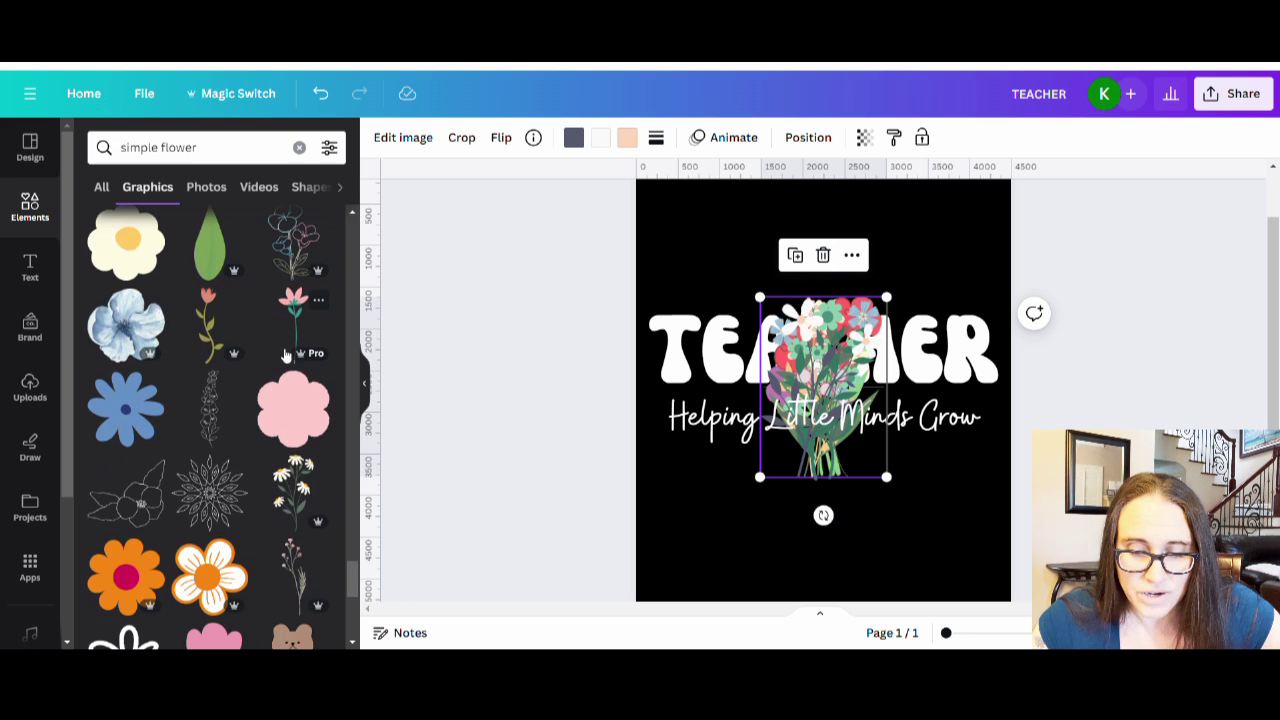
pyautogui.click(296, 322)
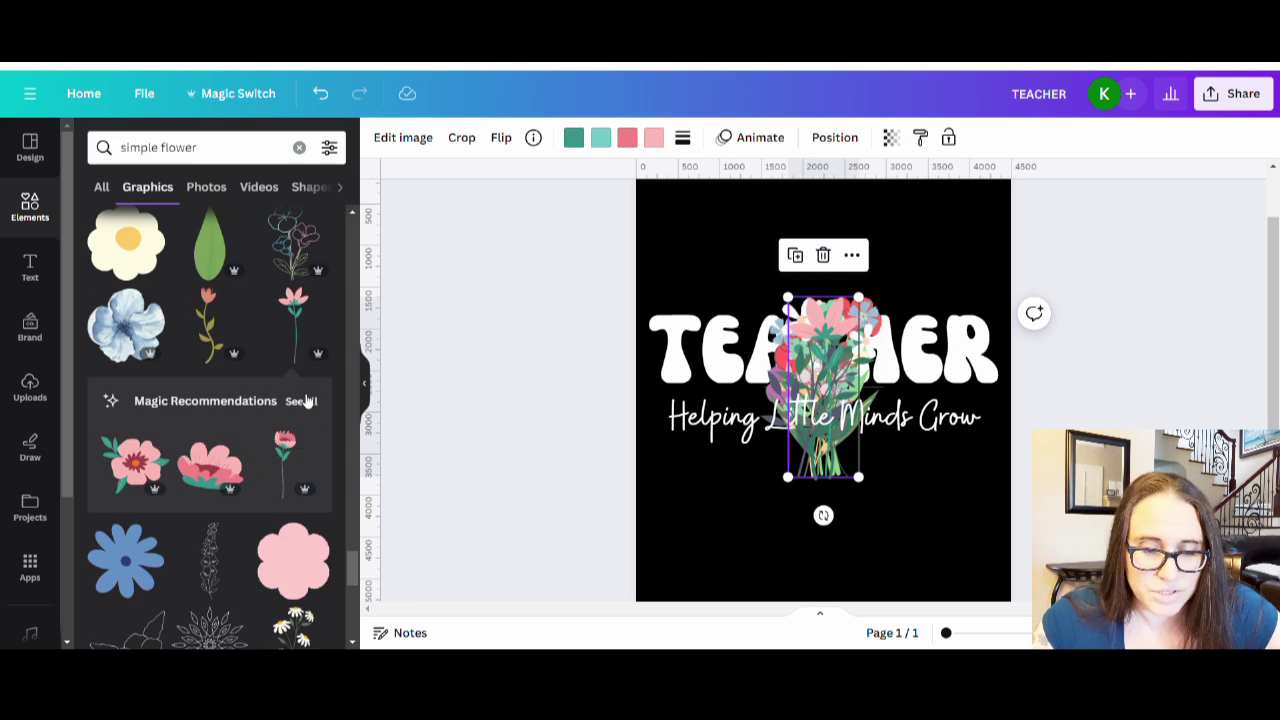
# Step: Browse all flowers matching the pink stem for white daisies and more stems
pyautogui.click(302, 401)
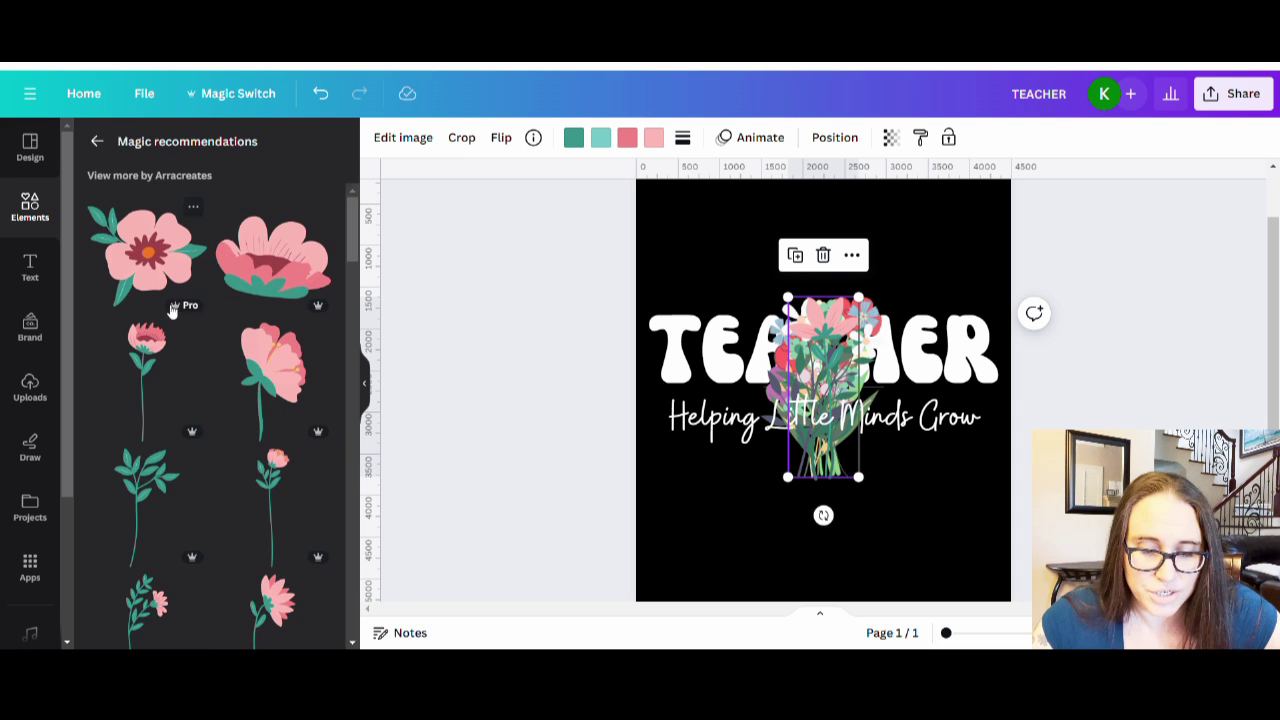
pyautogui.scroll(-3, 185, 311)
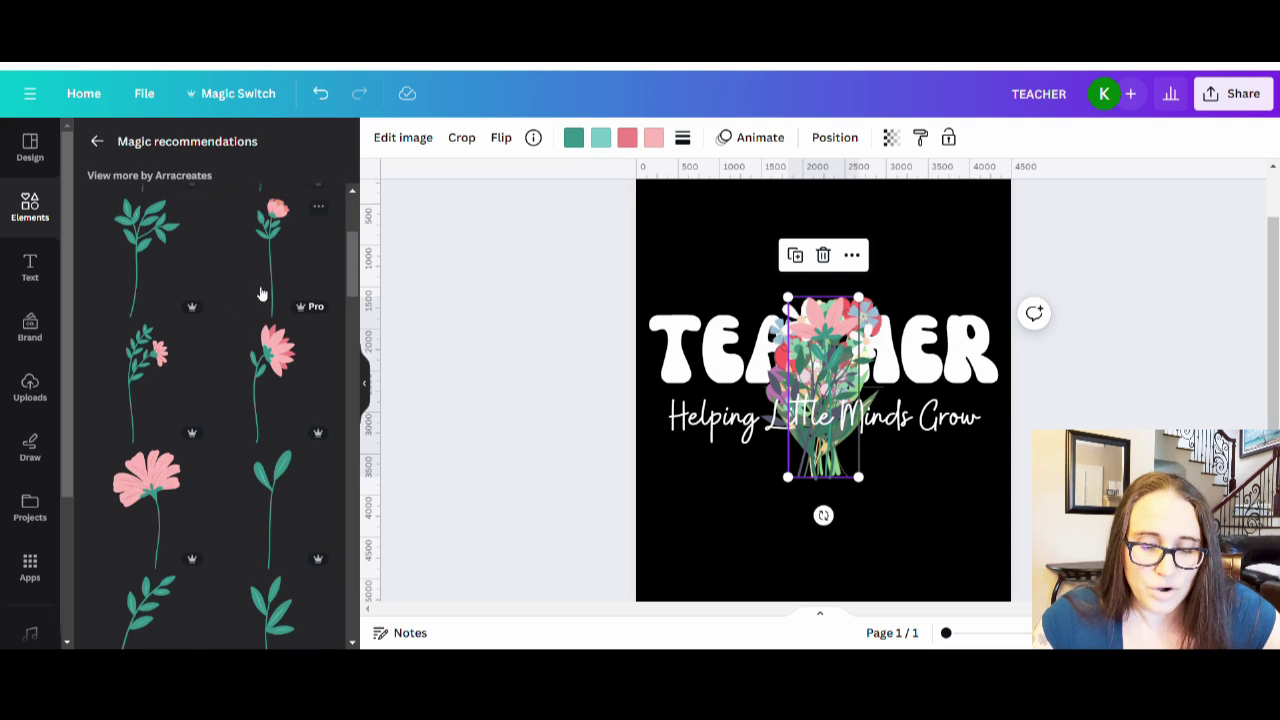
pyautogui.scroll(-2, 230, 318)
pyautogui.scroll(-3, 230, 315)
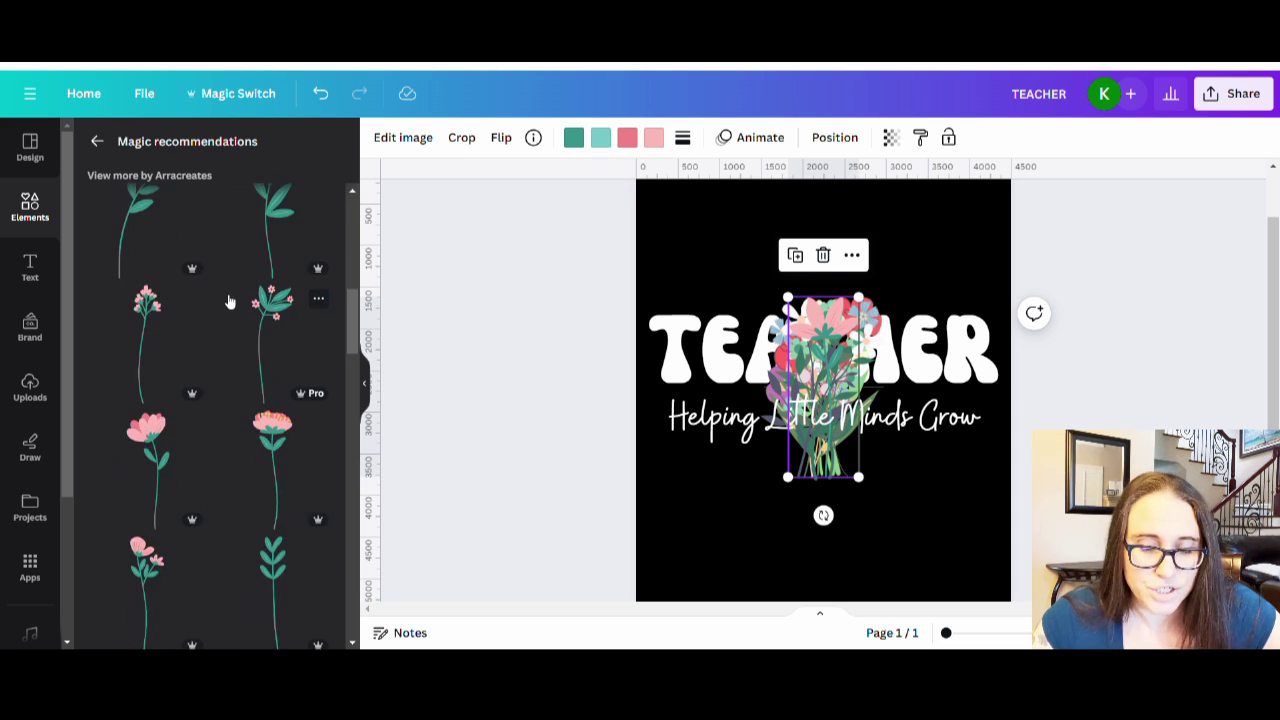
pyautogui.scroll(-3, 229, 302)
pyautogui.scroll(-2, 210, 302)
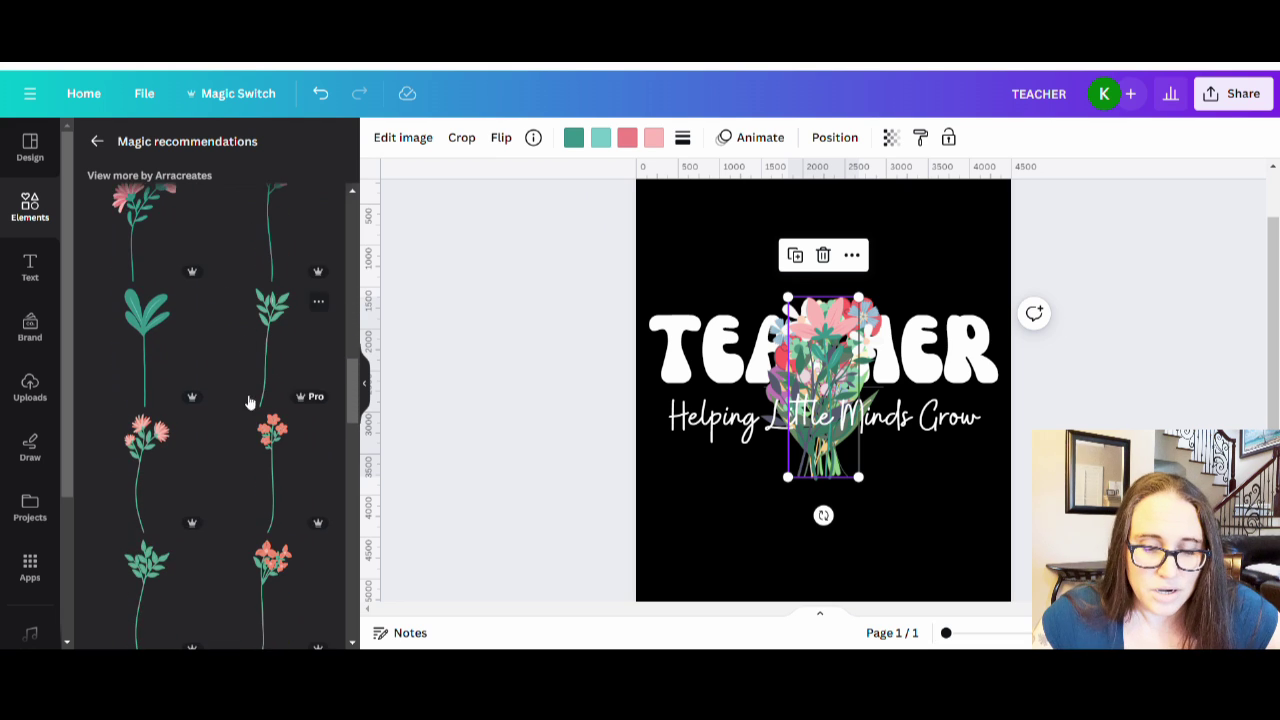
pyautogui.scroll(-2, 240, 410)
pyautogui.scroll(-8, 227, 418)
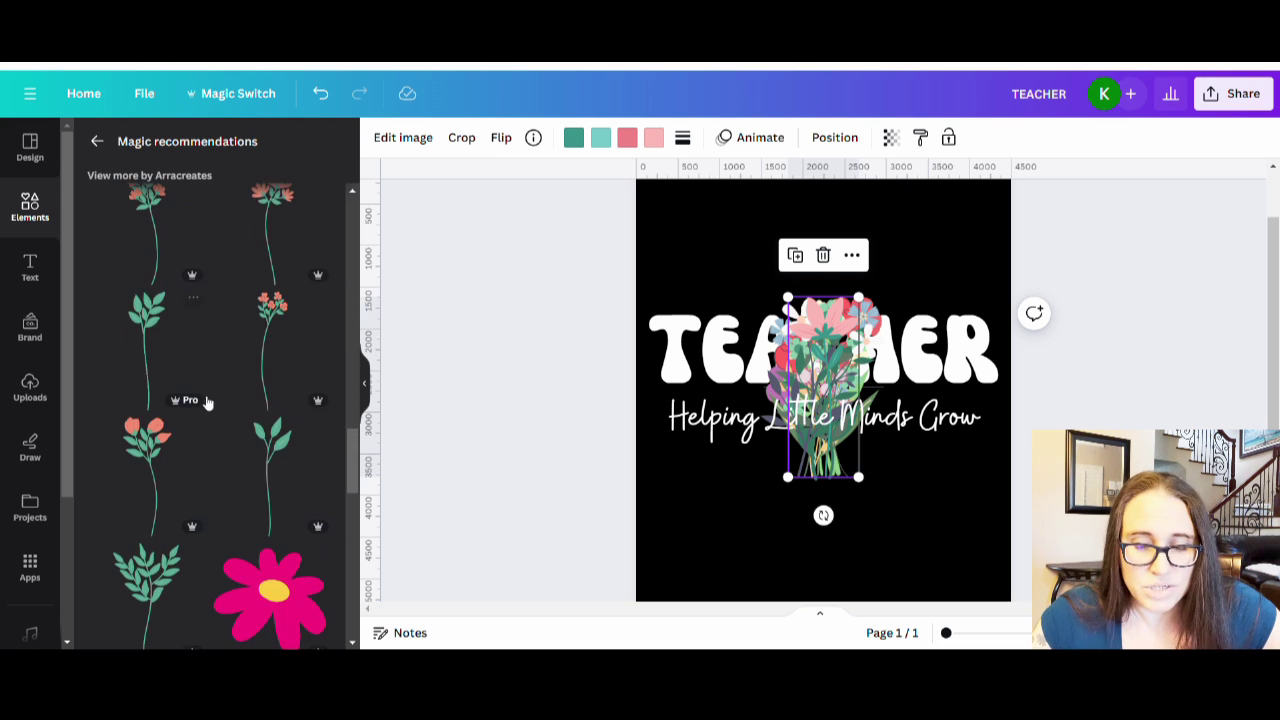
pyautogui.scroll(-4, 205, 360)
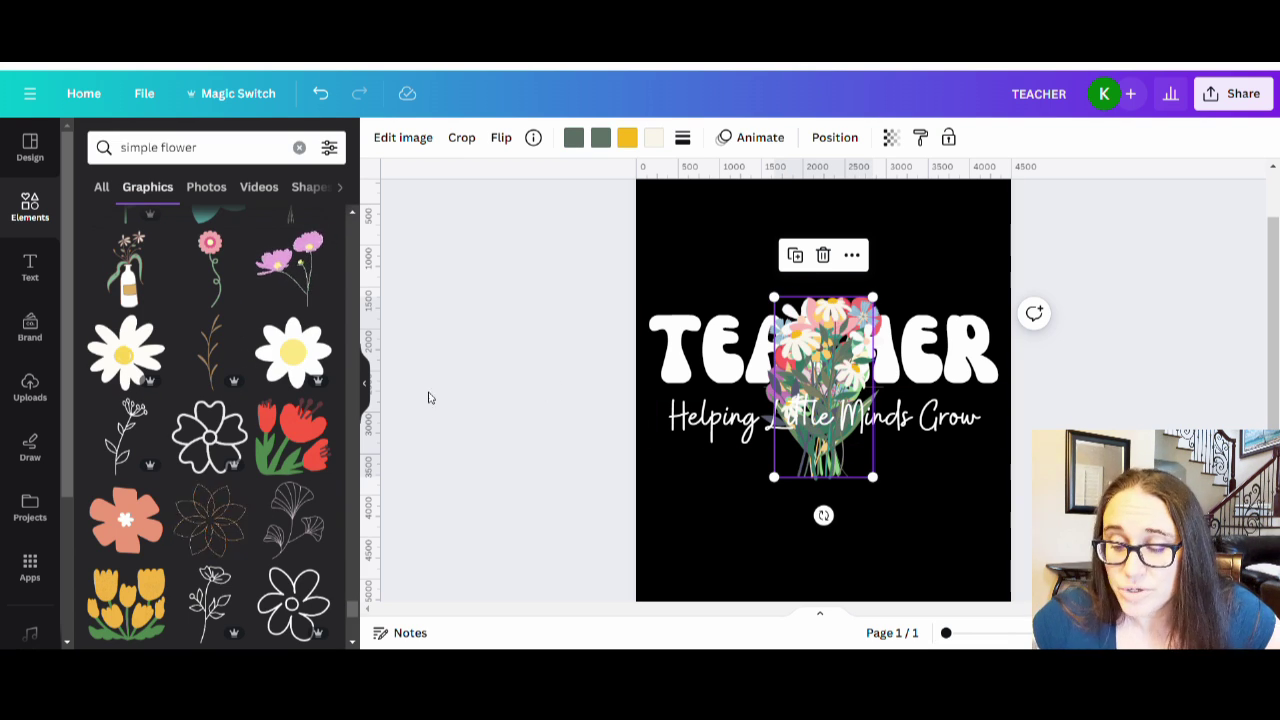
# Step: Move the daisy and yellow stems to the bottom corners and show all recently used graphics
pyautogui.moveTo(835, 475); pyautogui.dragTo(685, 635)
pyautogui.moveTo(817, 462); pyautogui.dragTo(938, 572)
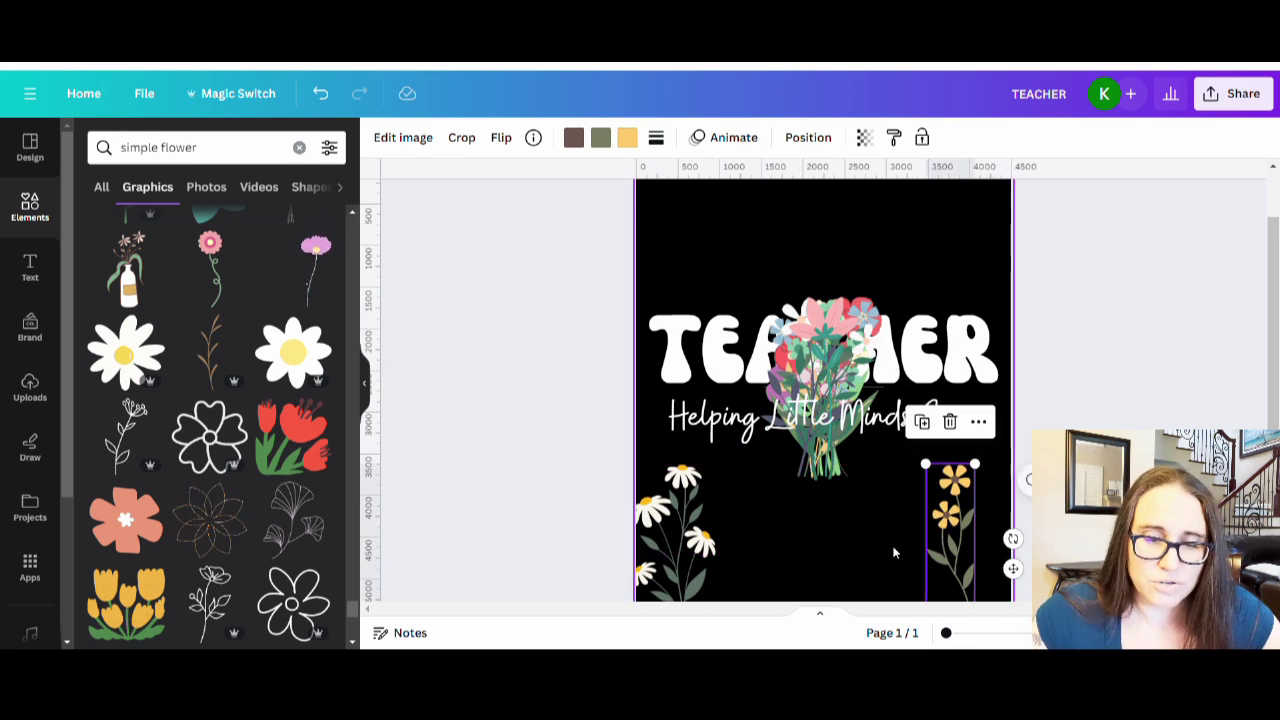
pyautogui.click(300, 148)
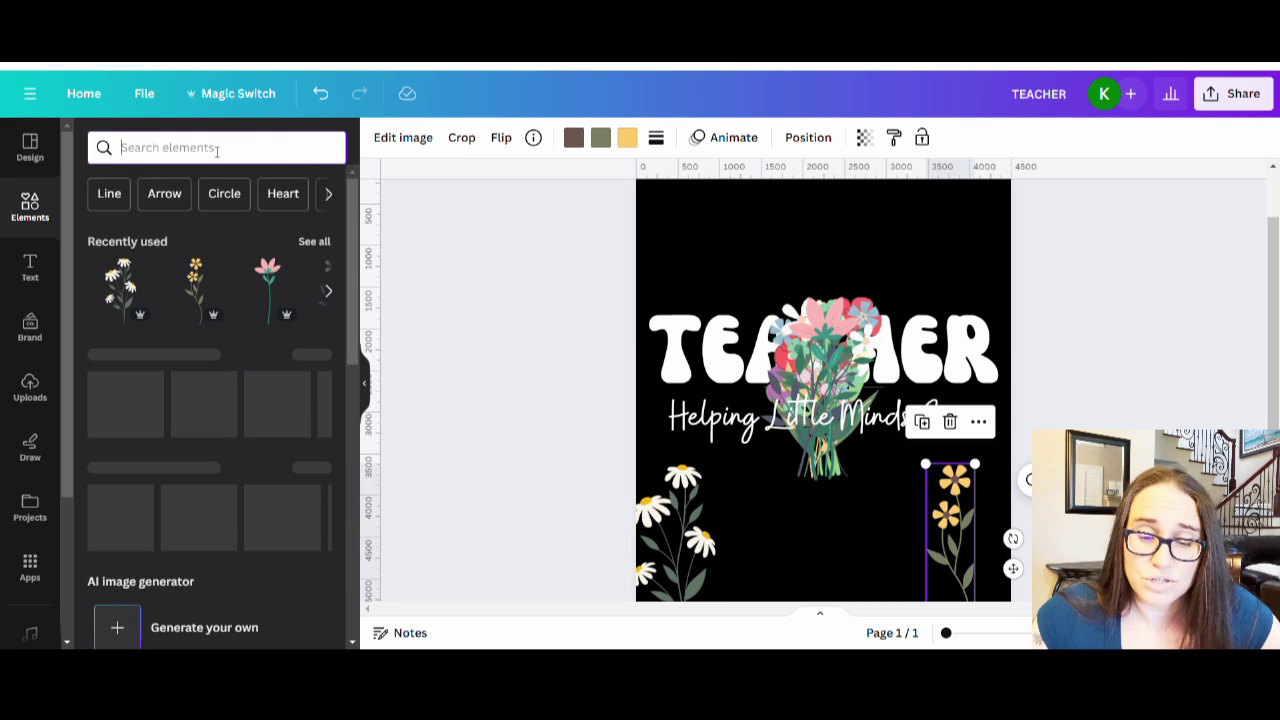
pyautogui.click(314, 242)
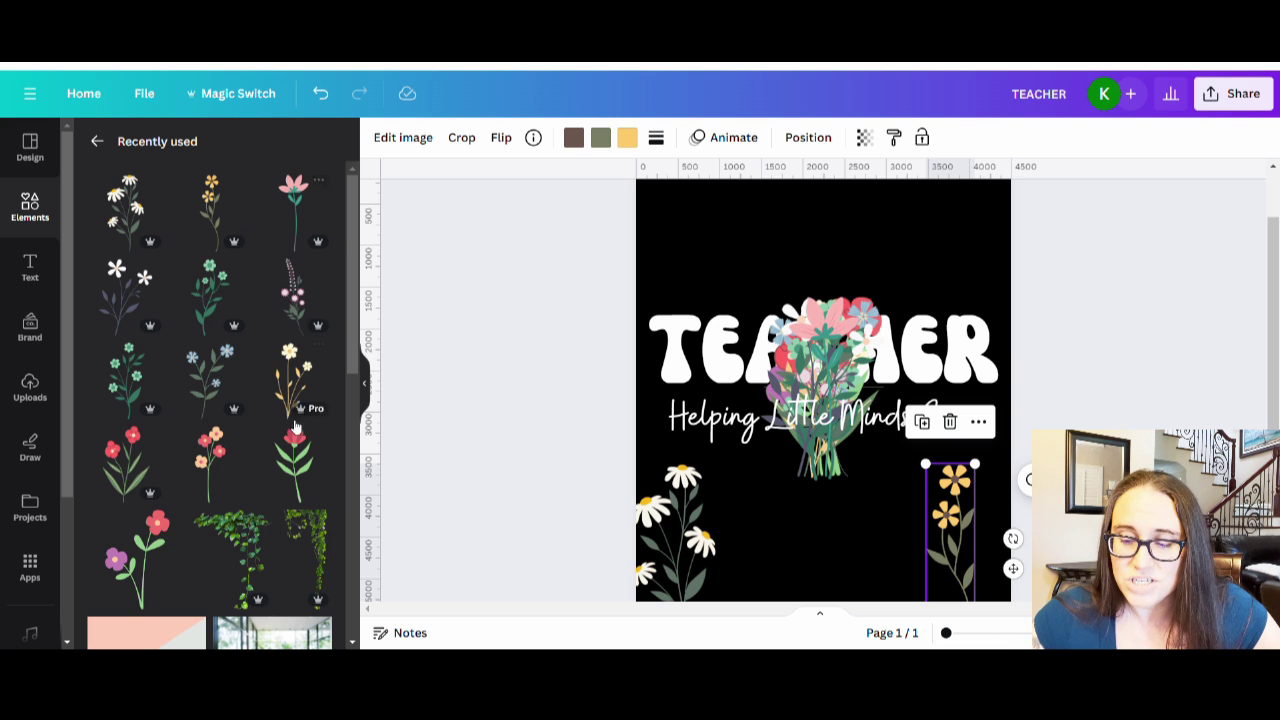
# Step: Drag the daisy, yellow stem and one bouquet layer off the page
pyautogui.click(825, 440)
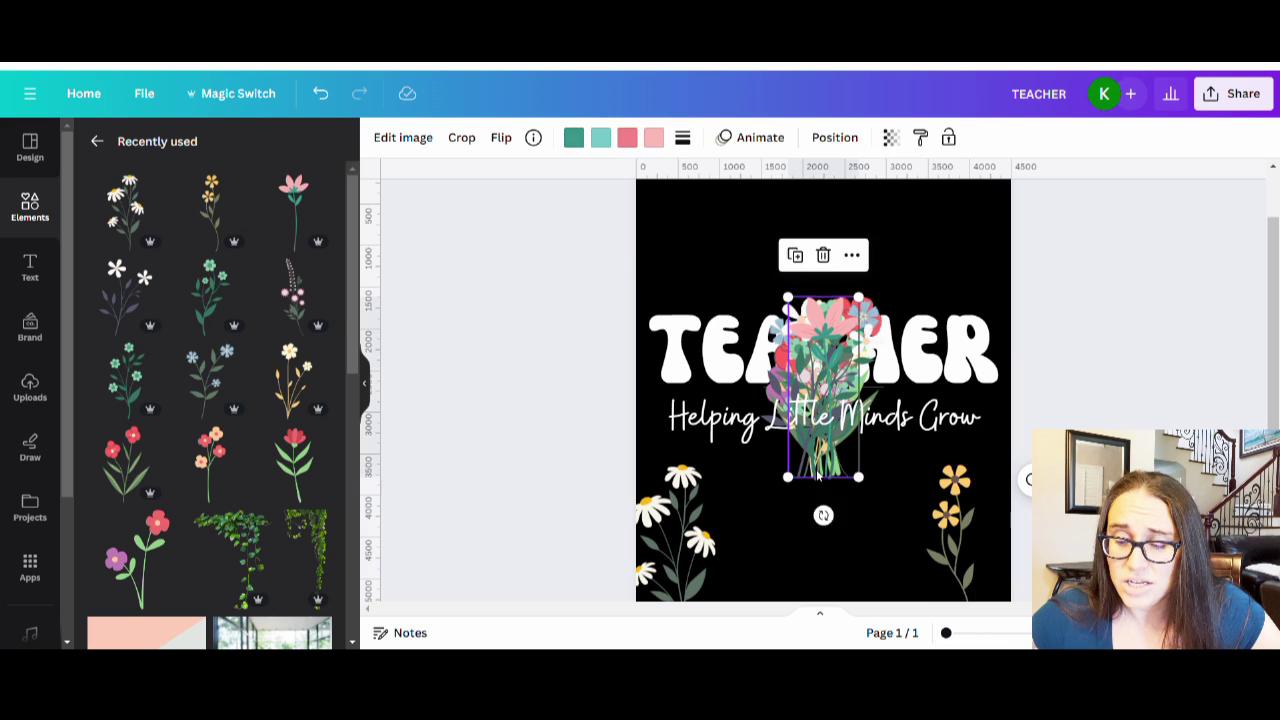
pyautogui.click(836, 516)
pyautogui.moveTo(680, 530); pyautogui.dragTo(420, 526)
pyautogui.moveTo(980, 531); pyautogui.dragTo(1028, 480)
pyautogui.click(863, 480)
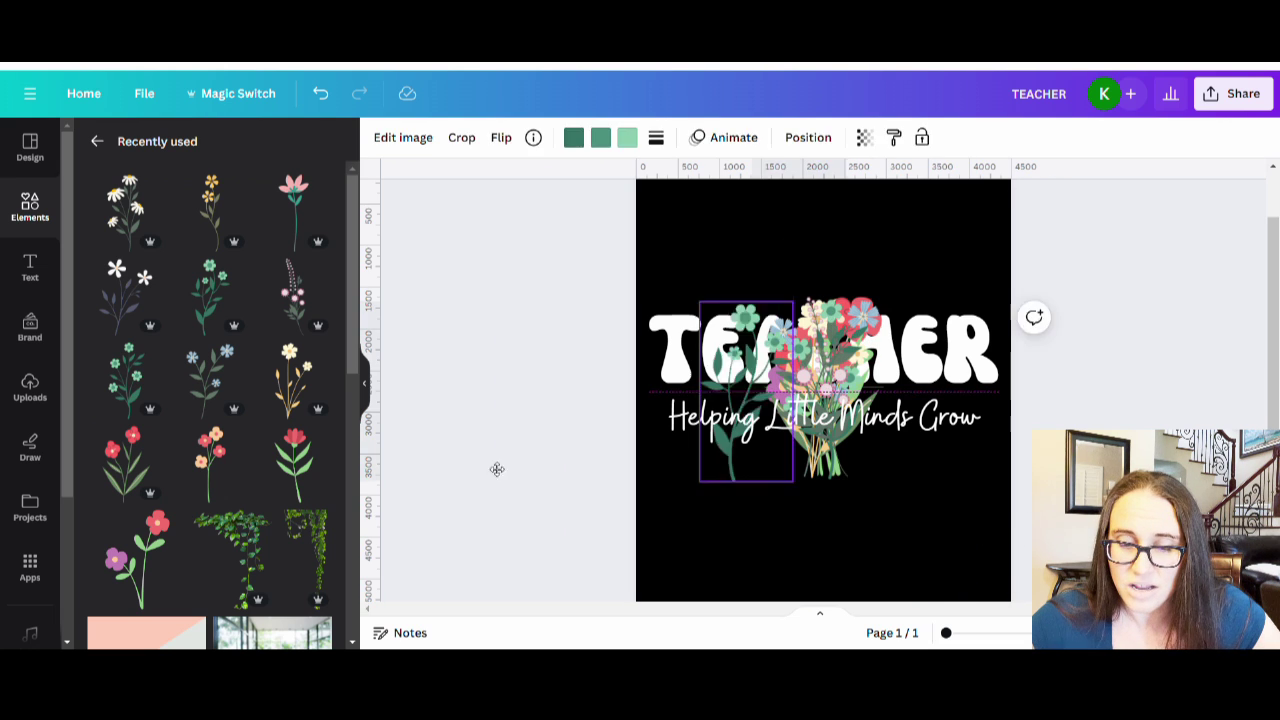
pyautogui.click(494, 469)
pyautogui.moveTo(814, 486); pyautogui.dragTo(3, 520)
# Step: Delete the remaining bouquet layers and the last leftover flower stem
pyautogui.click(820, 420)
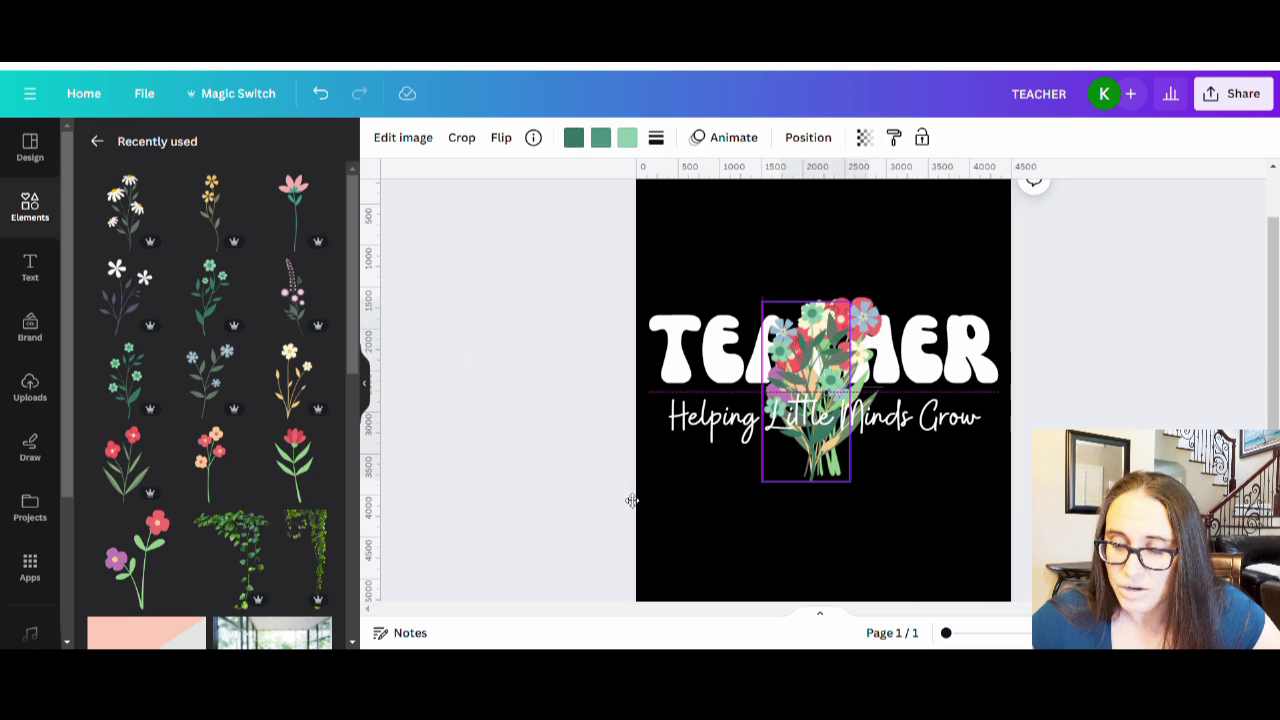
pyautogui.click(629, 503)
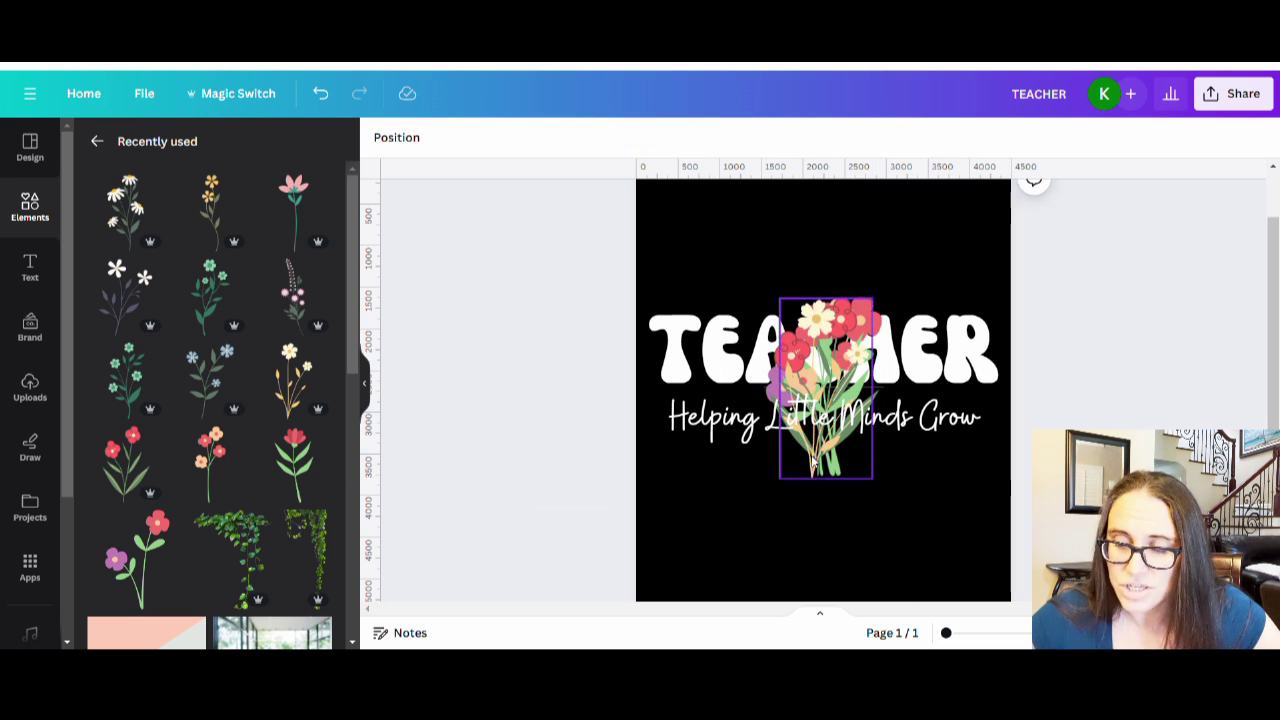
pyautogui.click(843, 463)
pyautogui.press('Delete')
pyautogui.click(843, 463)
pyautogui.press('Delete')
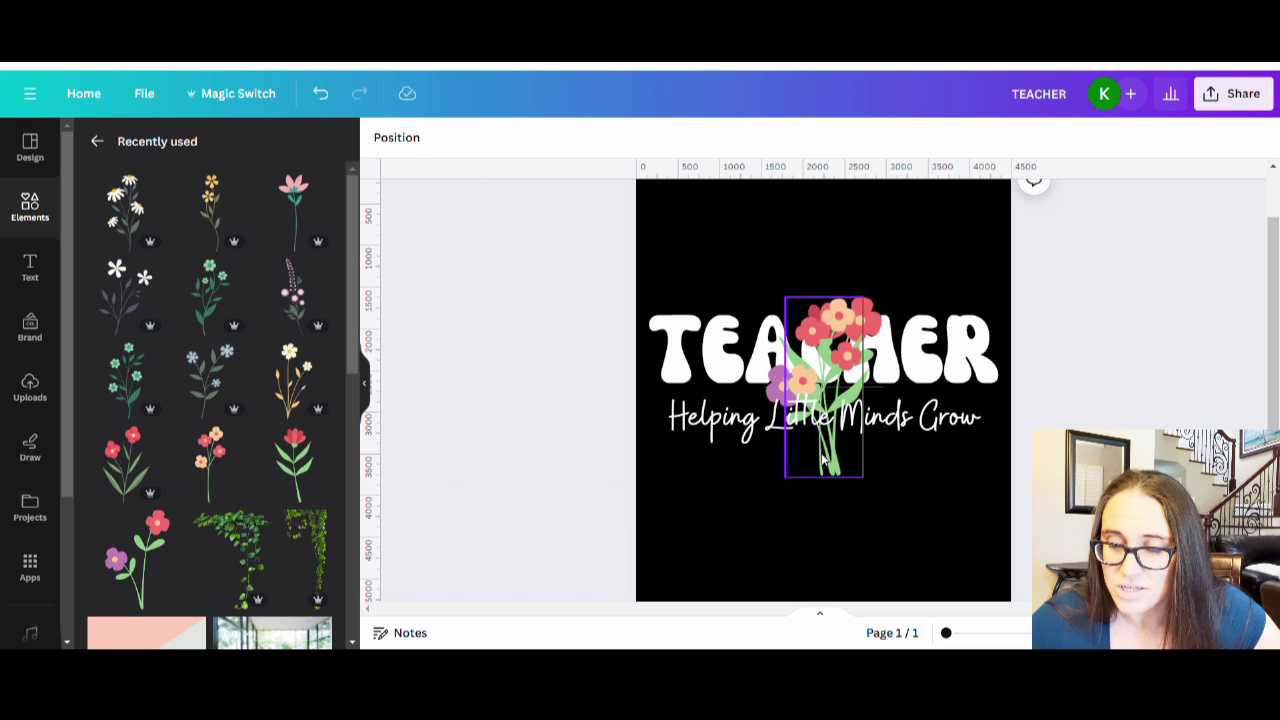
pyautogui.click(825, 470)
pyautogui.press('Delete')
pyautogui.click(822, 481)
pyautogui.click(859, 449)
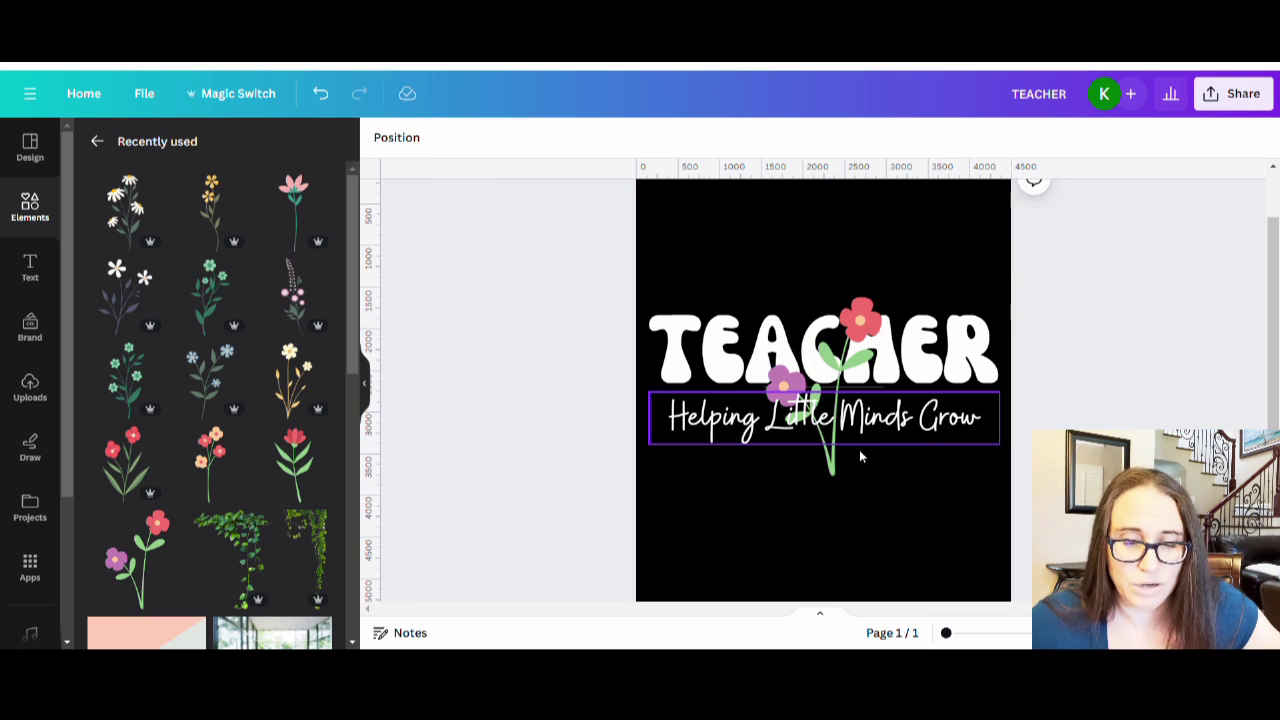
pyautogui.moveTo(830, 474); pyautogui.dragTo(781, 489)
pyautogui.press('Delete')
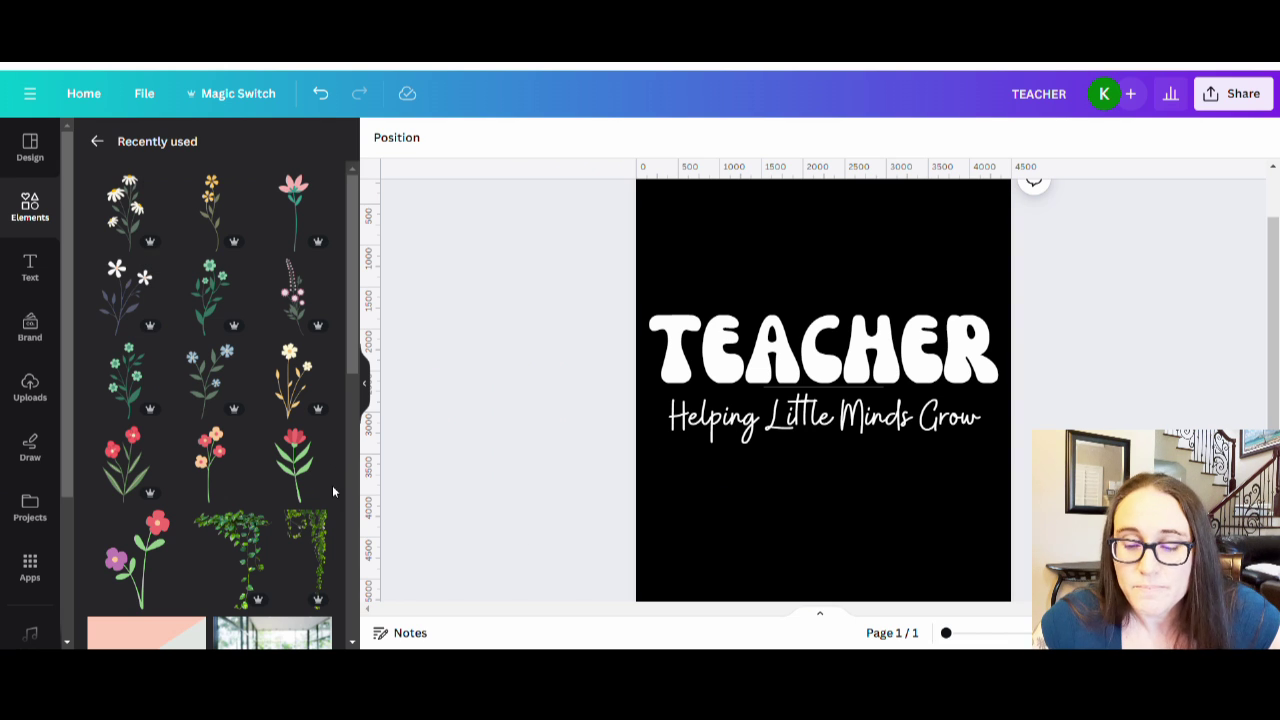
# Step: Add small pink and yellow flower stems side by side above TEACHER
pyautogui.click(316, 213)
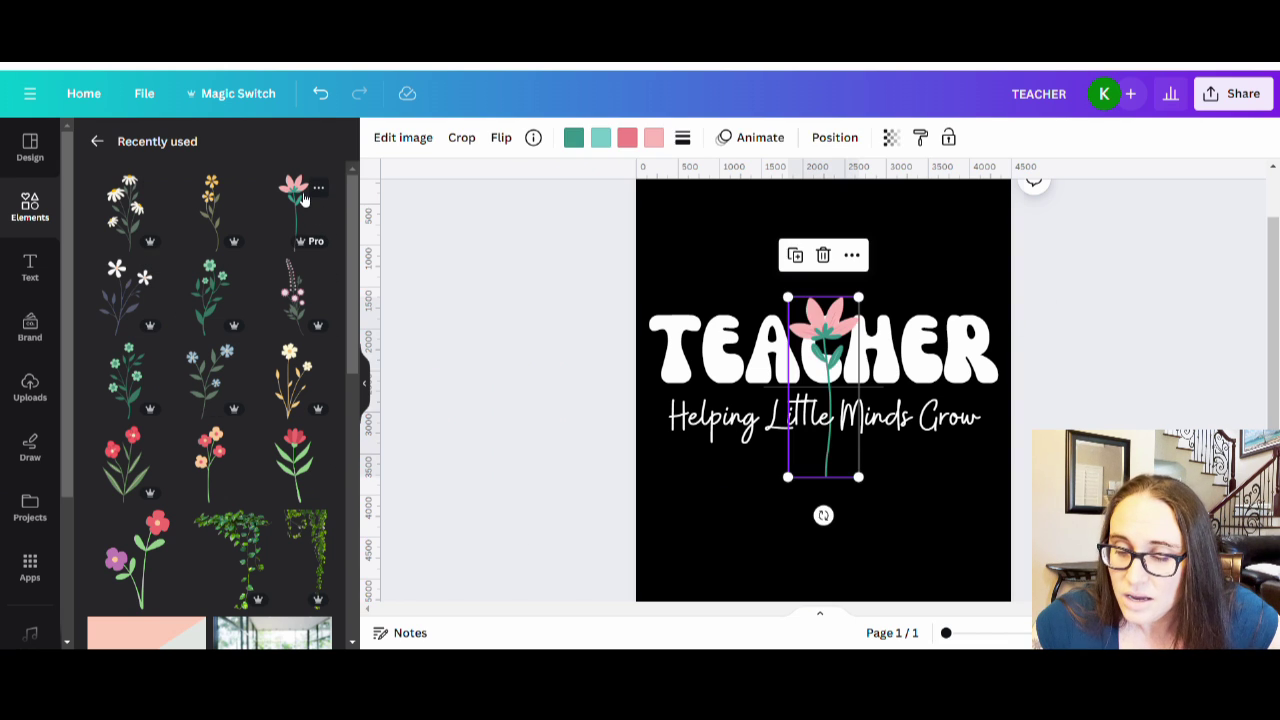
pyautogui.moveTo(860, 480); pyautogui.dragTo(831, 402)
pyautogui.moveTo(836, 311); pyautogui.dragTo(776, 287)
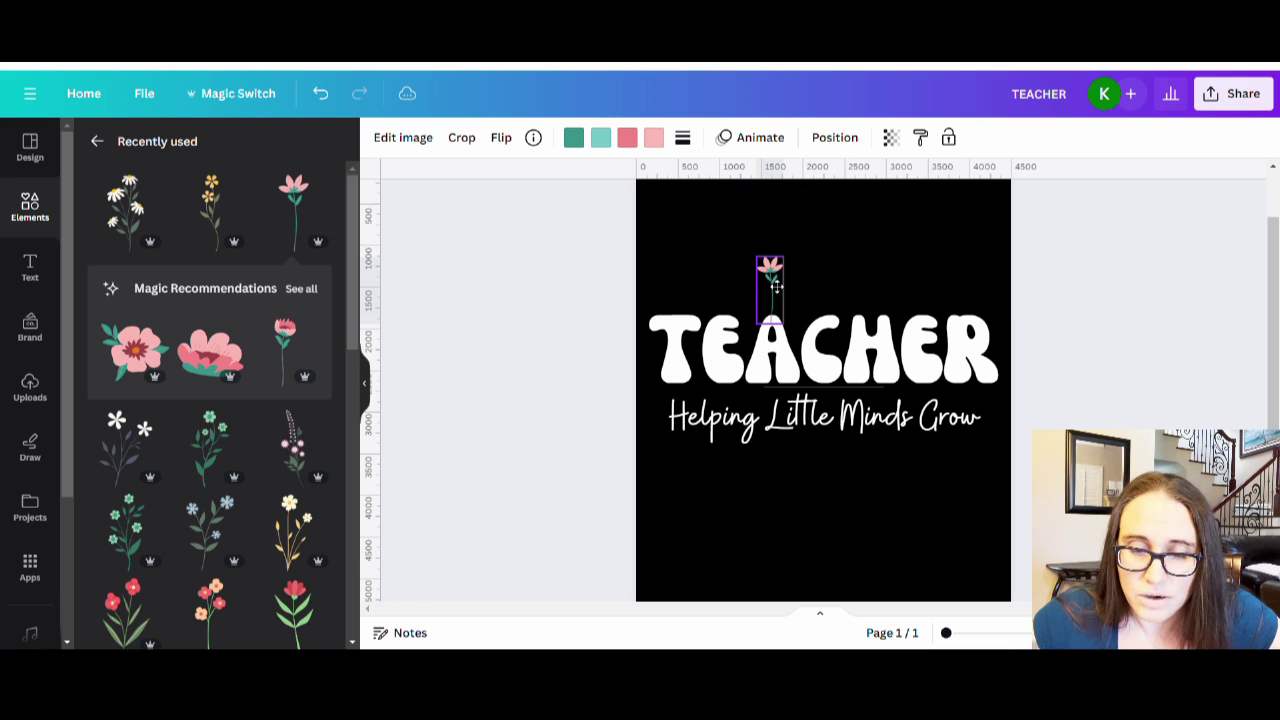
pyautogui.moveTo(776, 287); pyautogui.dragTo(775, 286)
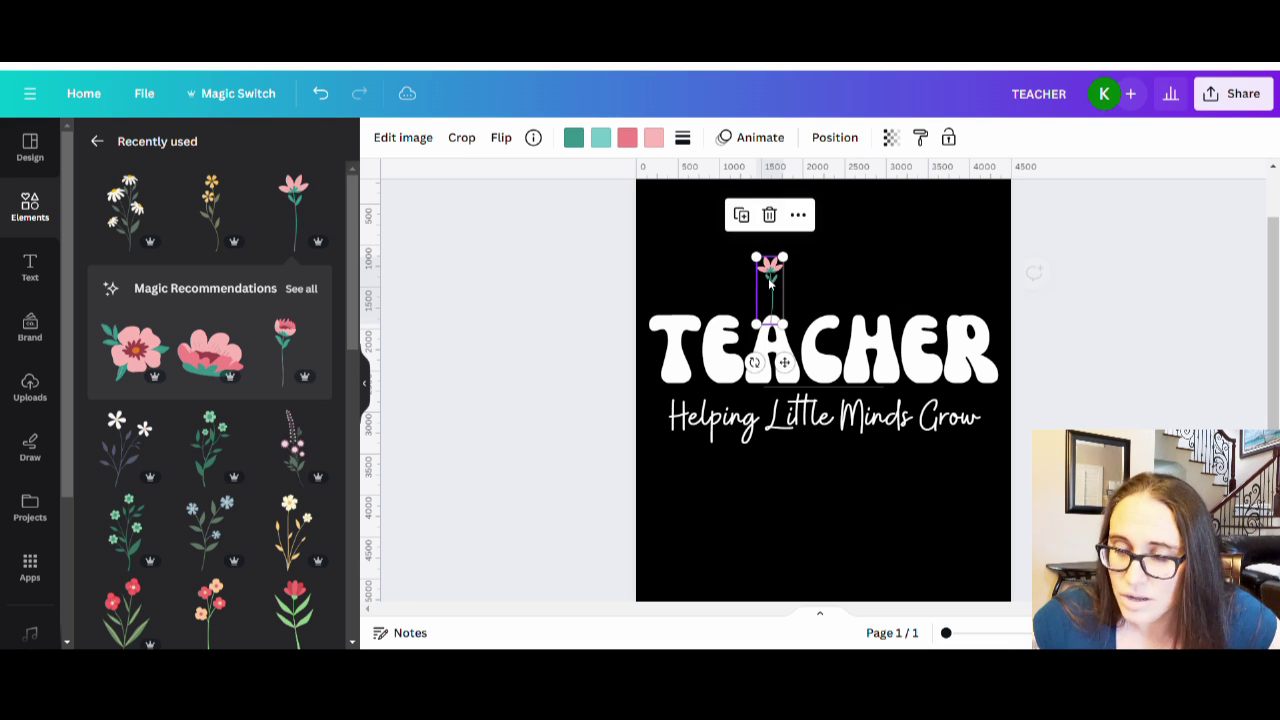
pyautogui.click(222, 206)
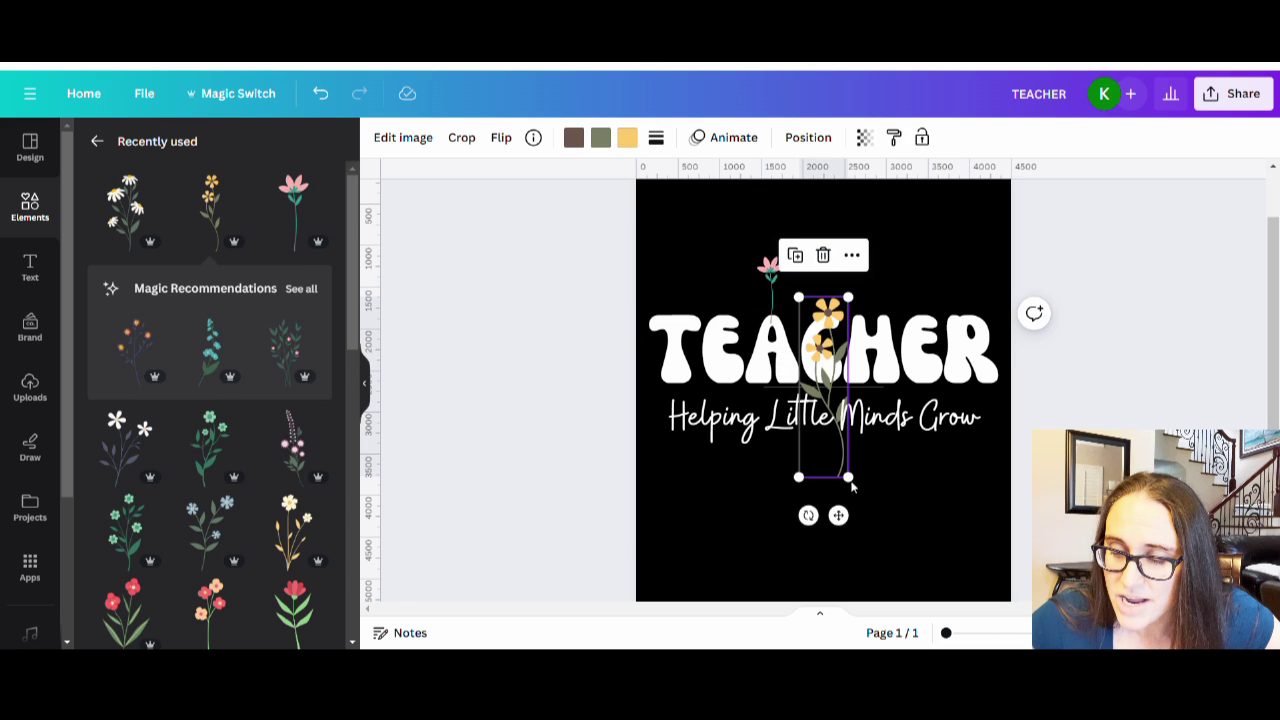
pyautogui.moveTo(851, 485); pyautogui.dragTo(830, 382)
pyautogui.moveTo(811, 336); pyautogui.dragTo(852, 291)
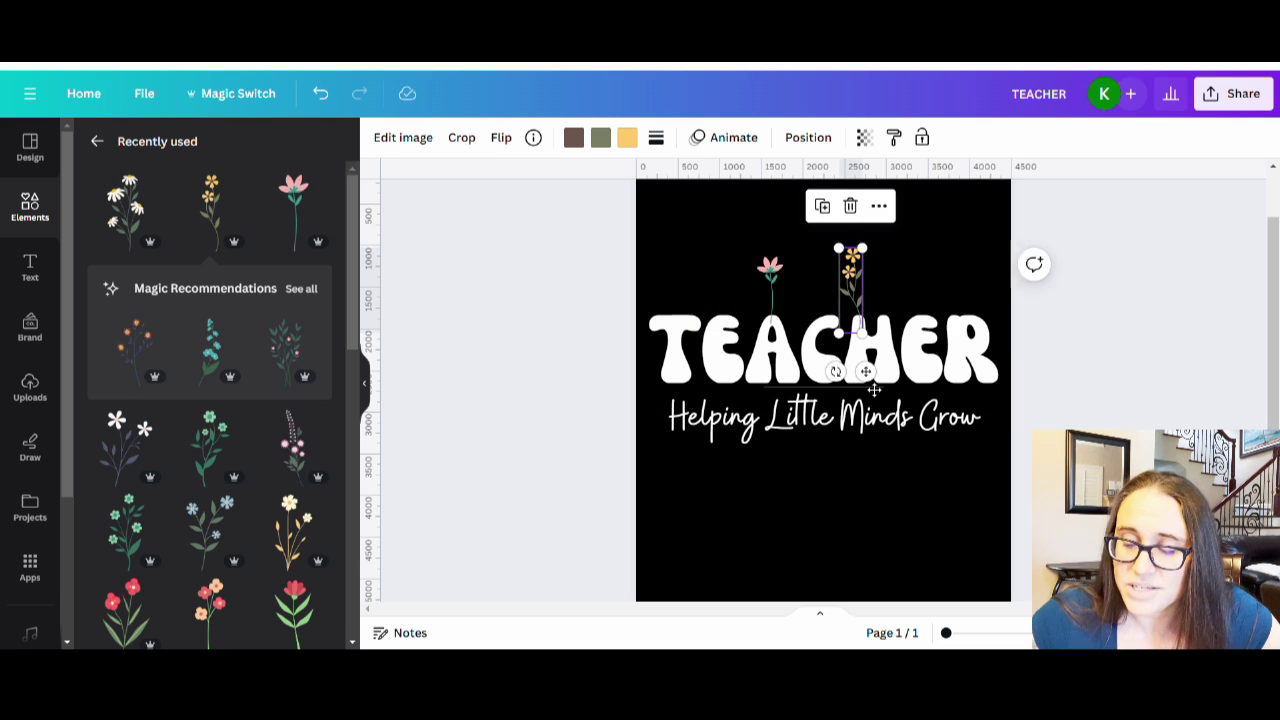
pyautogui.click(871, 481)
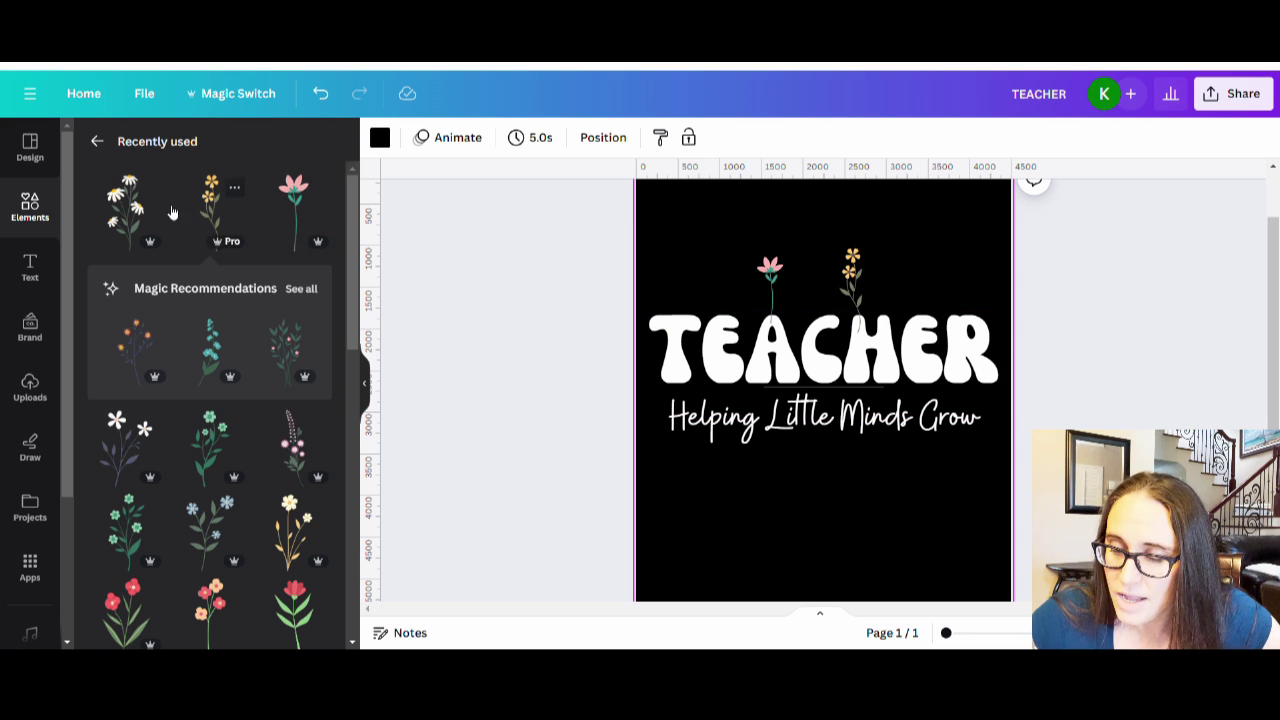
# Step: Add a small daisy stem aligned above the T of TEACHER
pyautogui.click(130, 212)
pyautogui.moveTo(872, 474); pyautogui.dragTo(826, 392)
pyautogui.moveTo(810, 342); pyautogui.dragTo(693, 241)
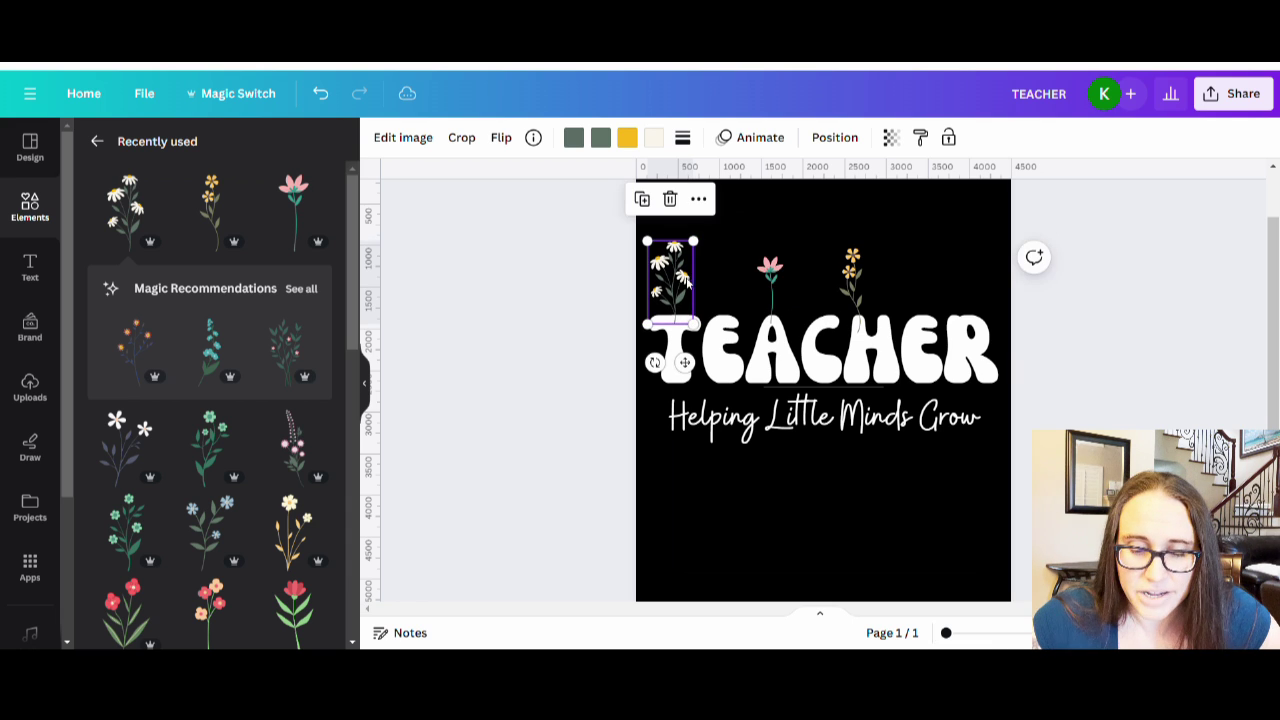
pyautogui.moveTo(676, 288); pyautogui.dragTo(681, 288)
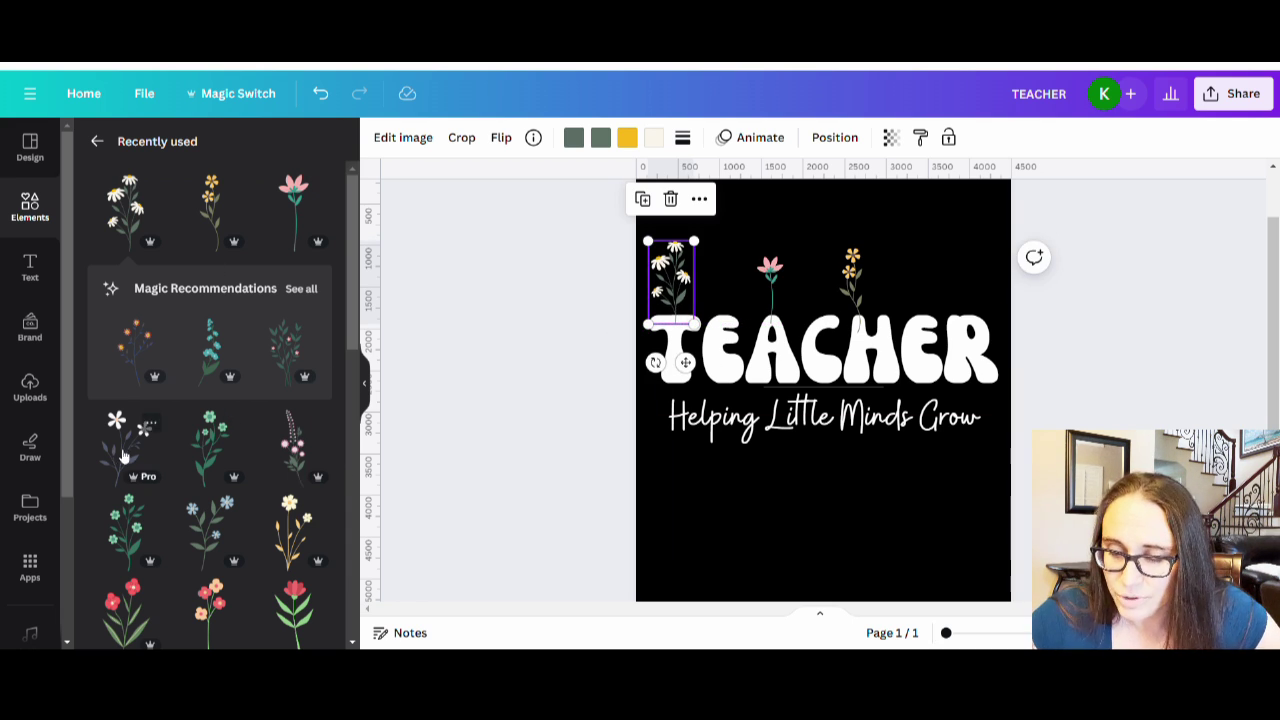
pyautogui.click(123, 456)
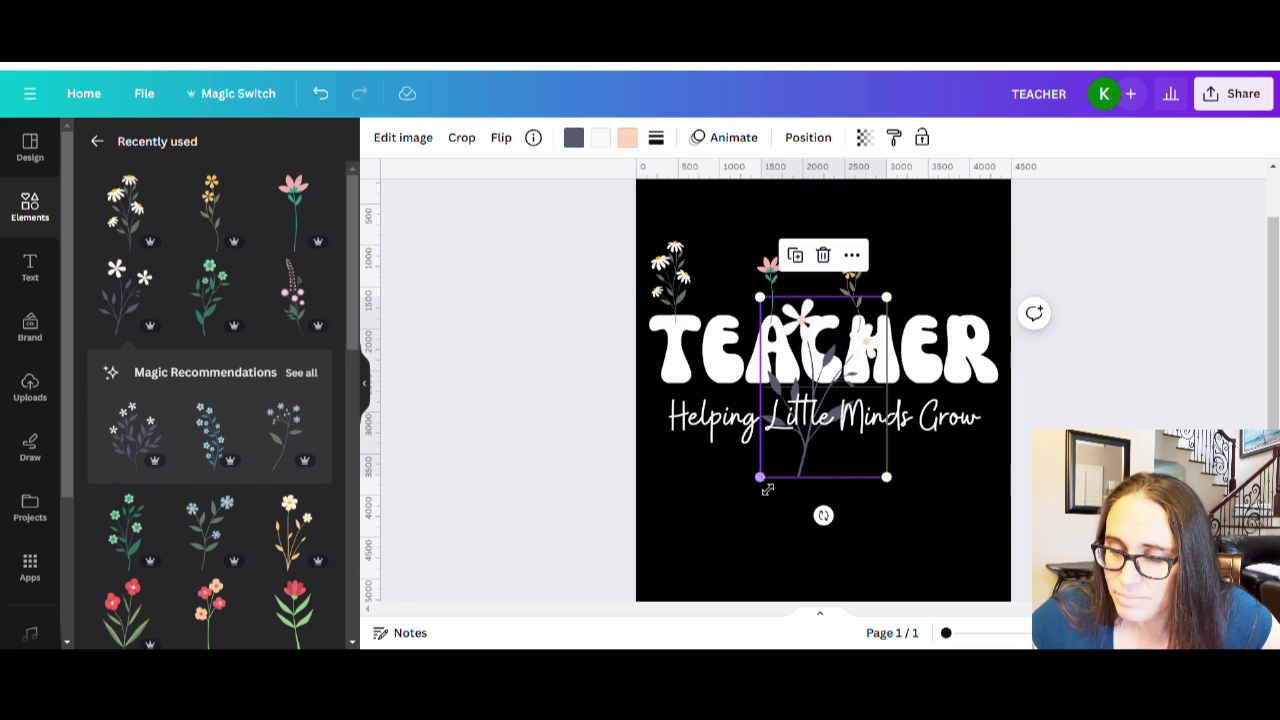
# Step: Shrink the white-flower stem above the ER and add a small pink-dotted stem above TEACHER
pyautogui.moveTo(760, 480); pyautogui.dragTo(840, 420)
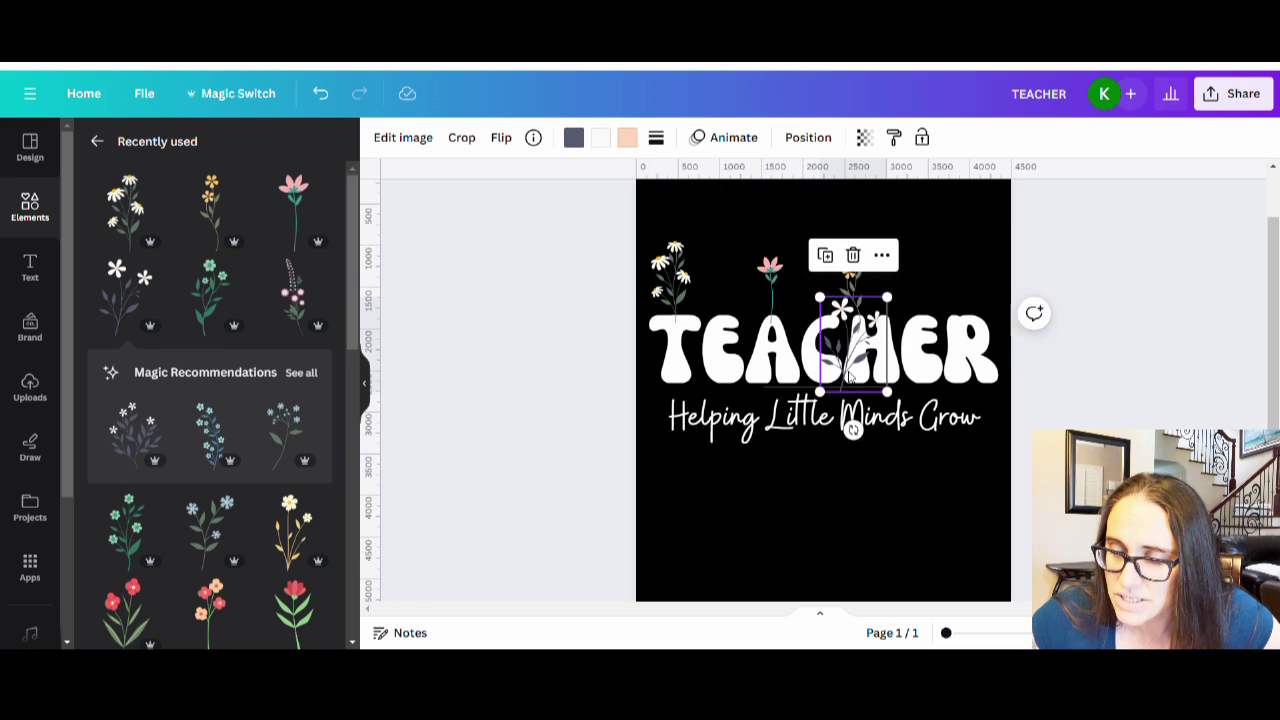
pyautogui.moveTo(851, 367); pyautogui.dragTo(924, 308)
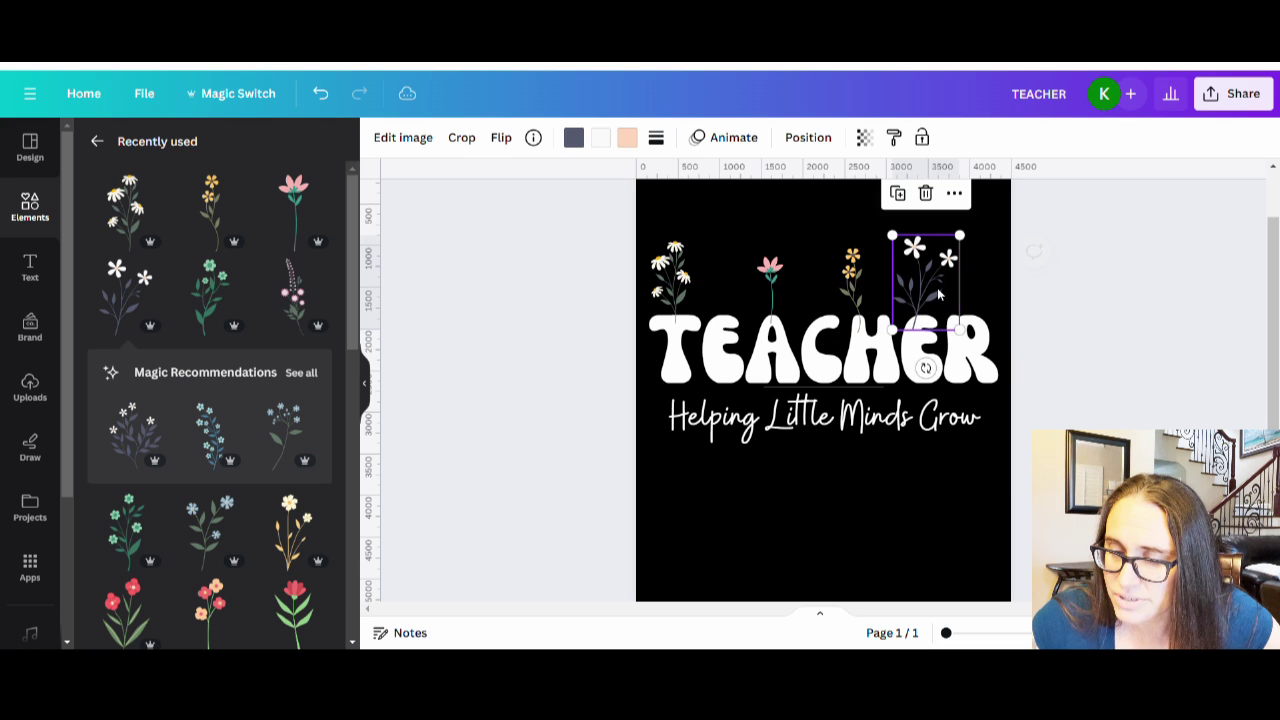
pyautogui.moveTo(963, 238); pyautogui.dragTo(953, 248)
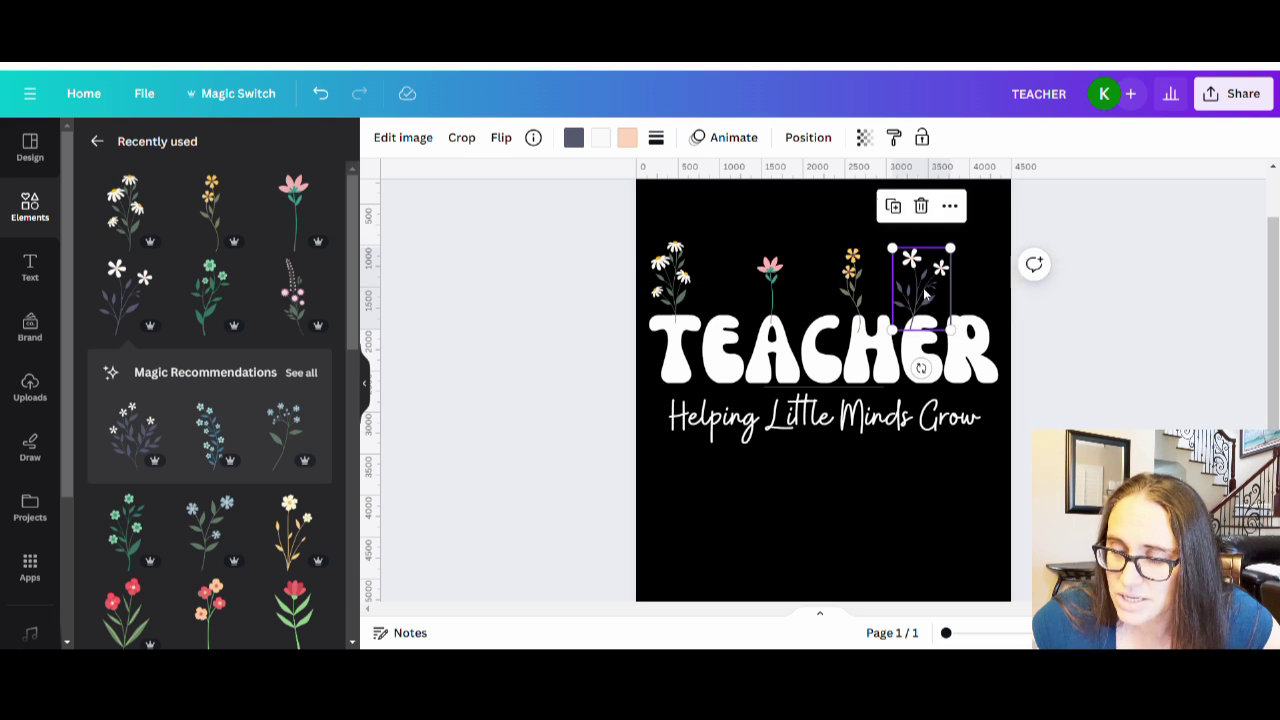
pyautogui.moveTo(930, 296); pyautogui.dragTo(932, 291)
pyautogui.click(298, 326)
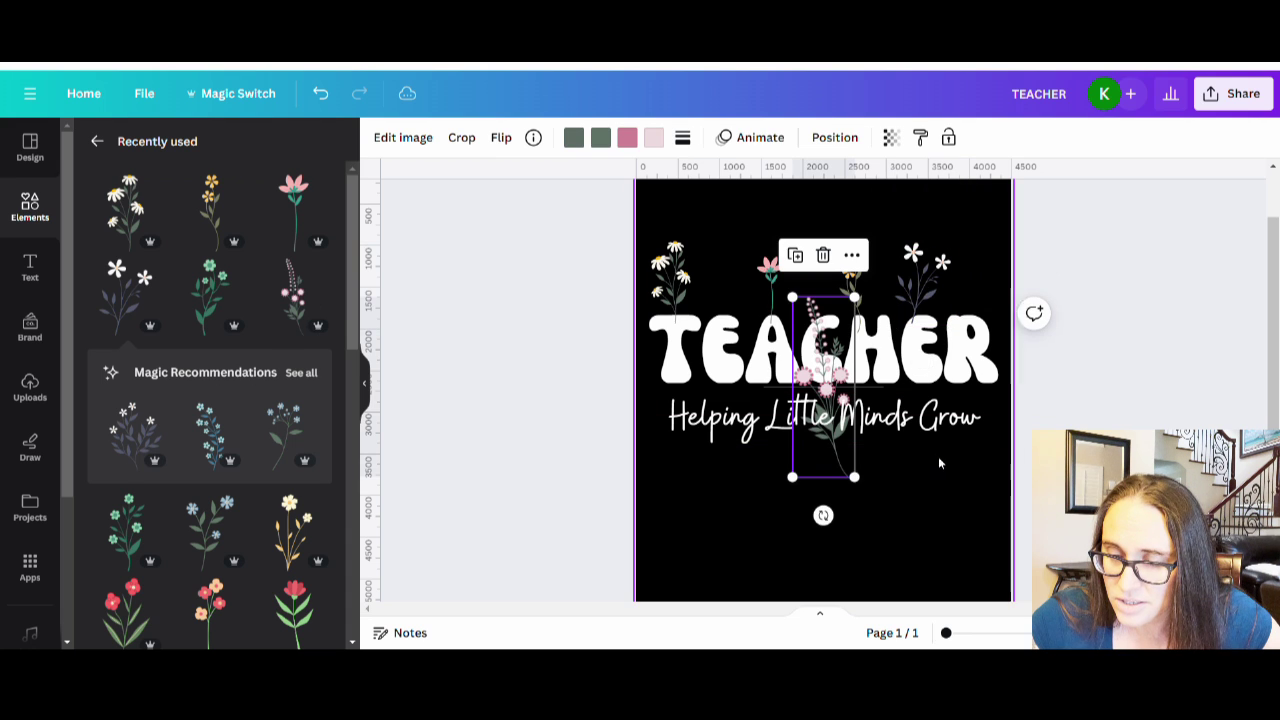
pyautogui.moveTo(853, 472); pyautogui.dragTo(815, 290)
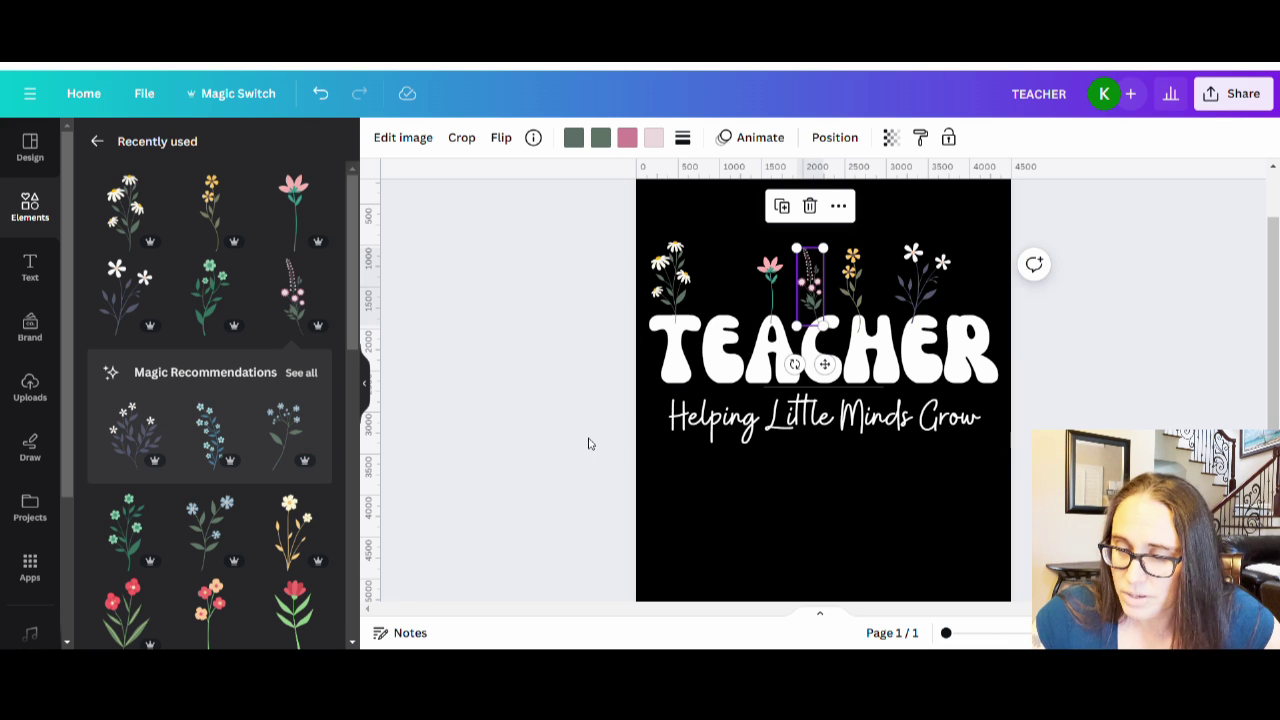
# Step: Add a small green flower above the TE of TEACHER, then add a blue stem
pyautogui.click(128, 527)
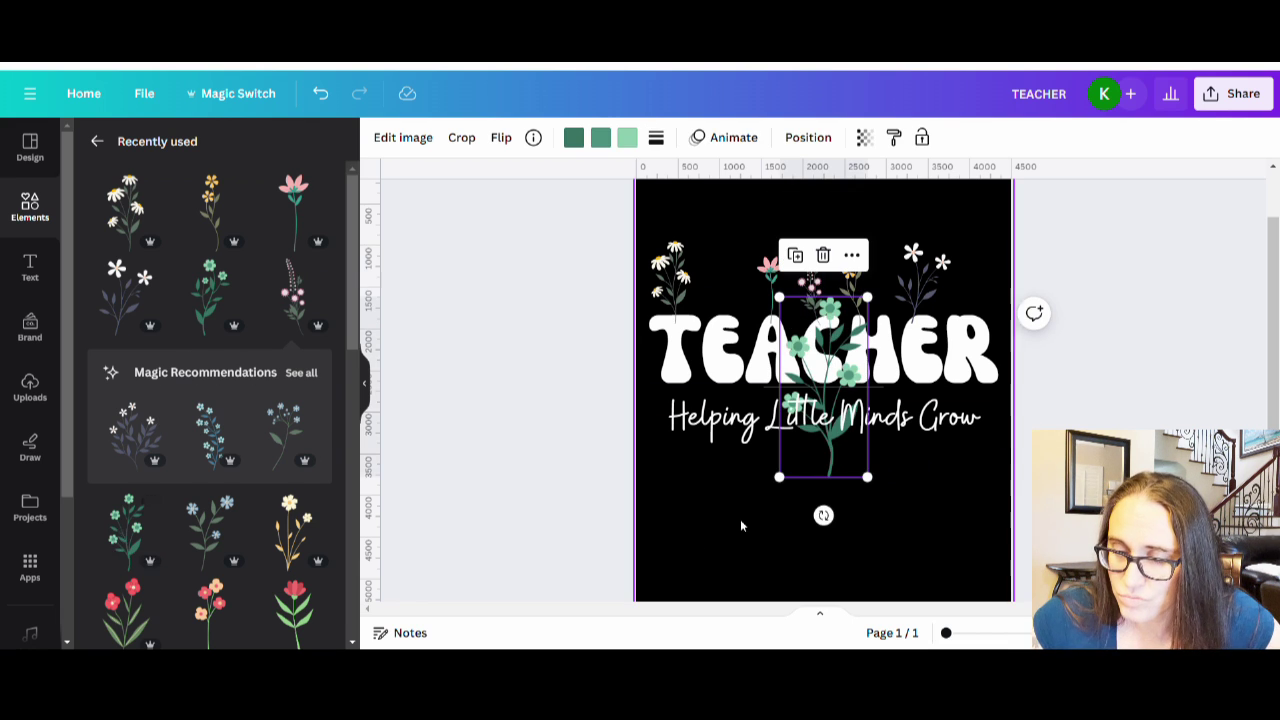
pyautogui.moveTo(874, 490); pyautogui.dragTo(822, 437)
pyautogui.moveTo(795, 360); pyautogui.dragTo(722, 294)
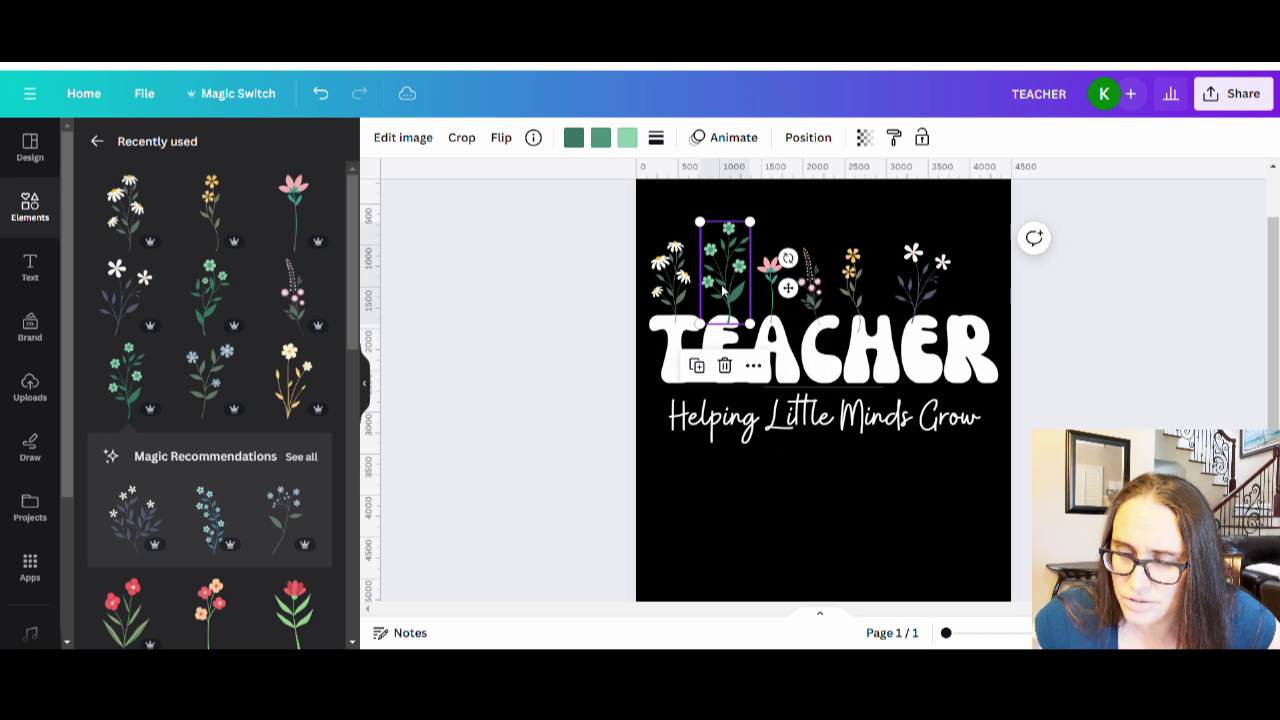
pyautogui.moveTo(751, 226); pyautogui.dragTo(740, 238)
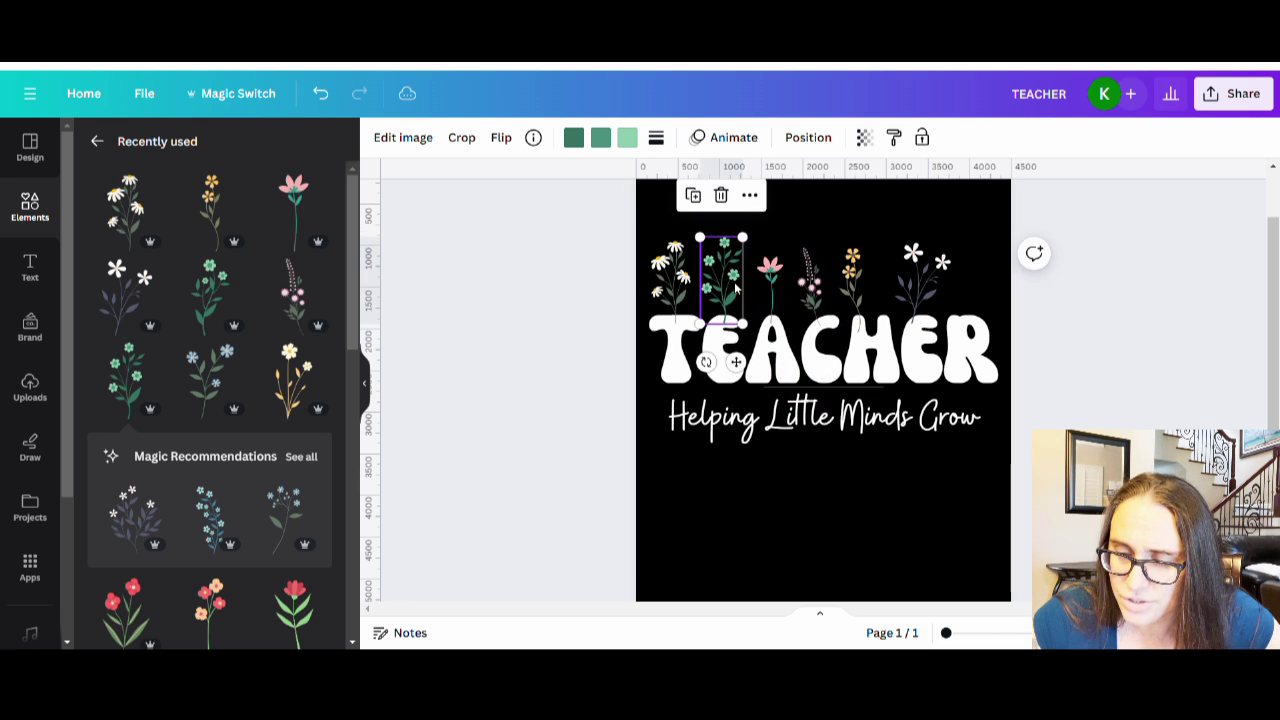
pyautogui.moveTo(730, 291); pyautogui.dragTo(731, 290)
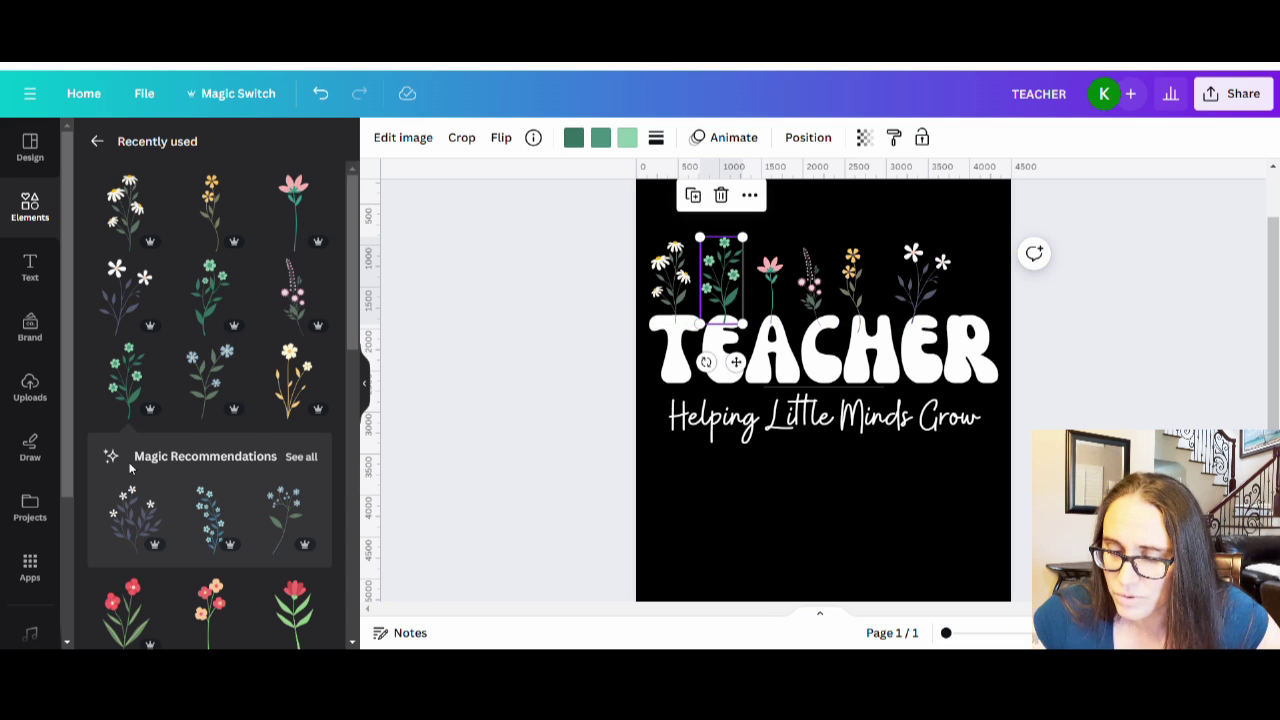
pyautogui.click(218, 393)
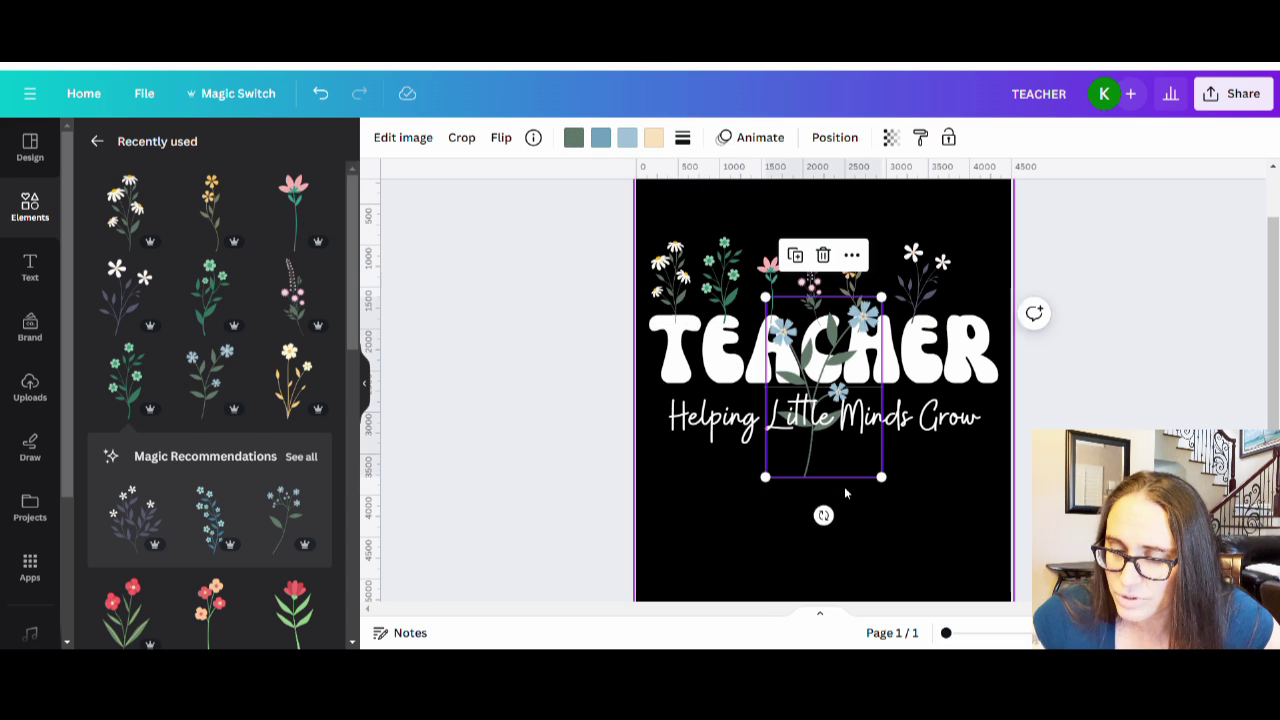
# Step: Place the blue stem at the row's top-right and tilt the white stem to -8° in line
pyautogui.moveTo(771, 478); pyautogui.dragTo(982, 305)
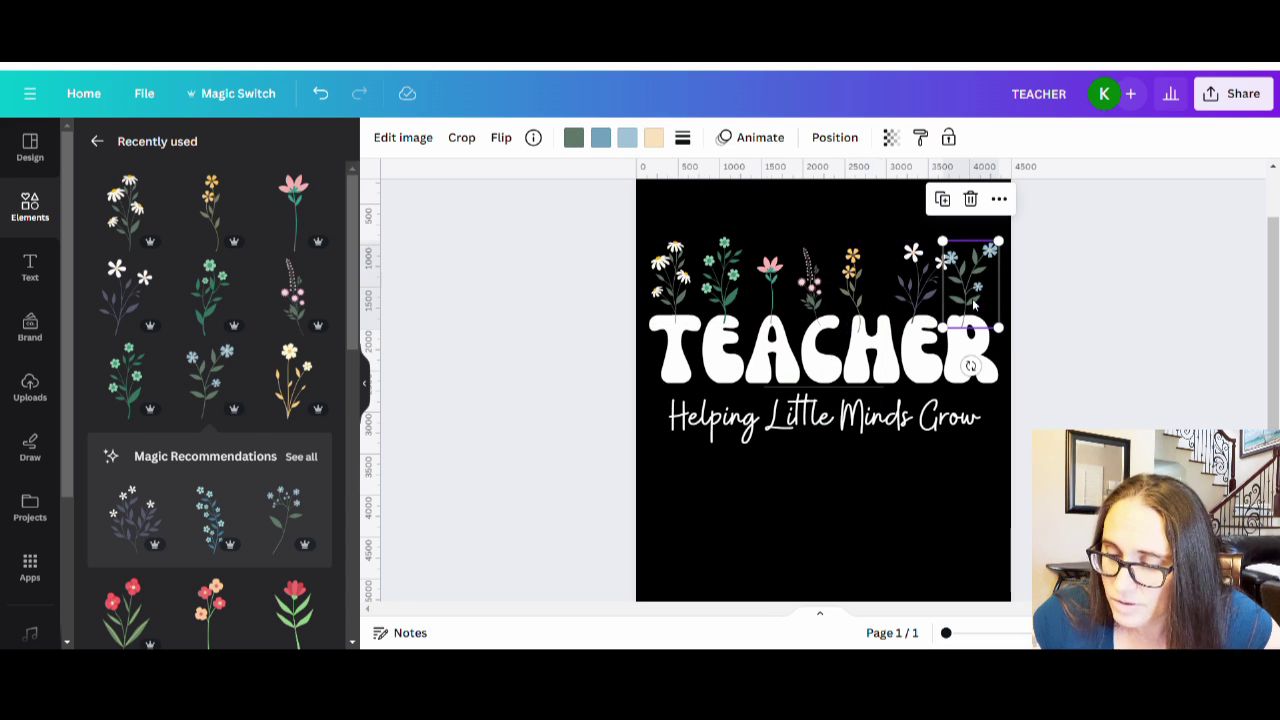
pyautogui.click(906, 316)
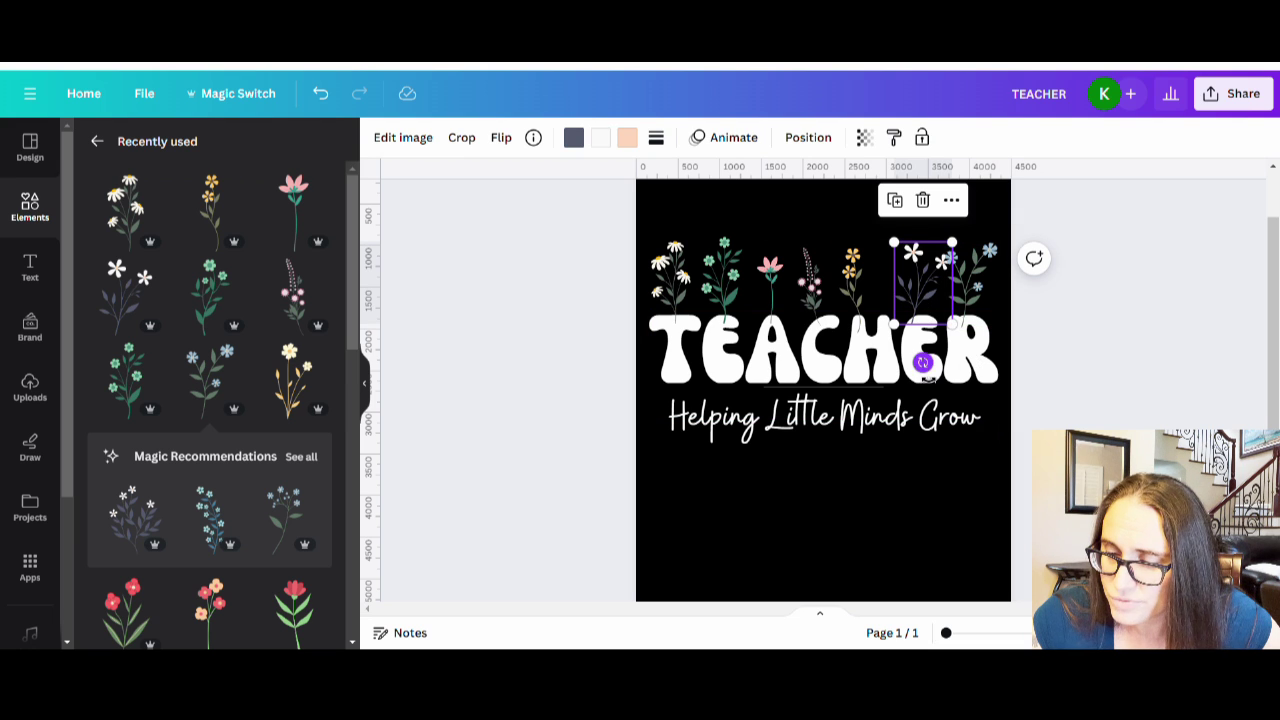
pyautogui.moveTo(923, 363); pyautogui.dragTo(942, 372)
pyautogui.moveTo(920, 288)
pyautogui.mouseDown()
pyautogui.moveTo(945, 318)
pyautogui.moveTo(934, 286)
pyautogui.mouseUp()
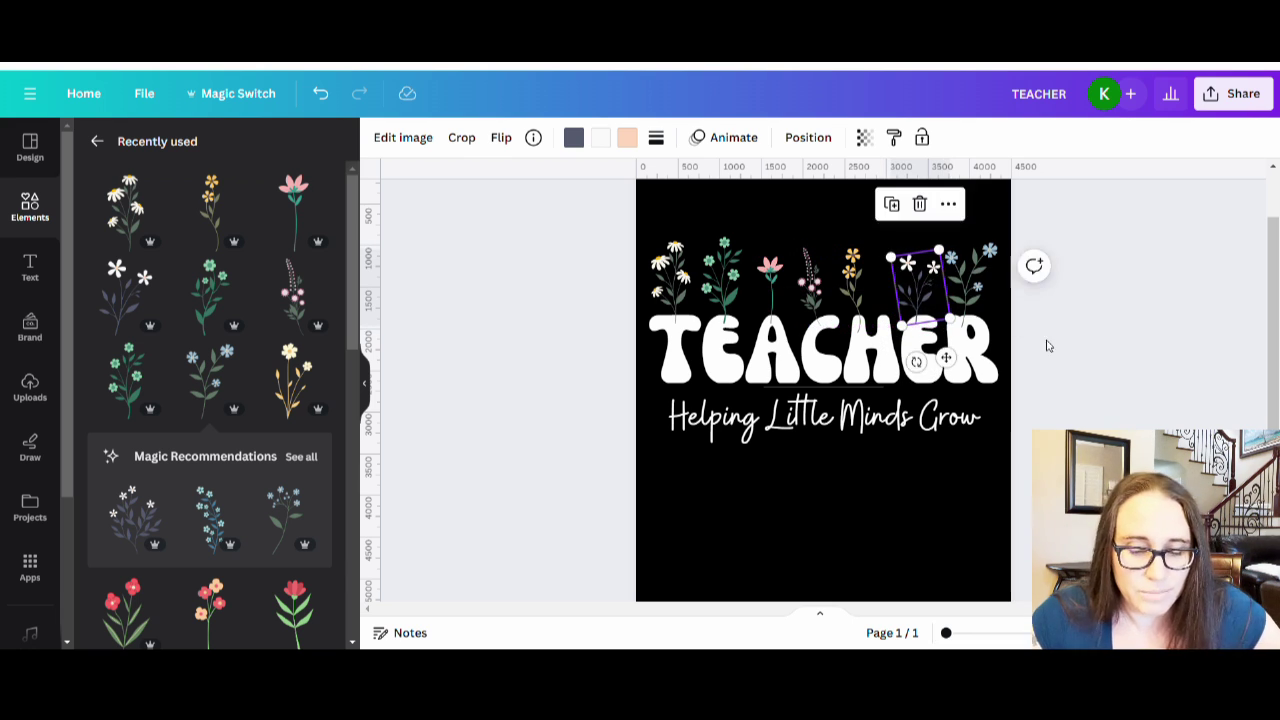
pyautogui.click(1048, 346)
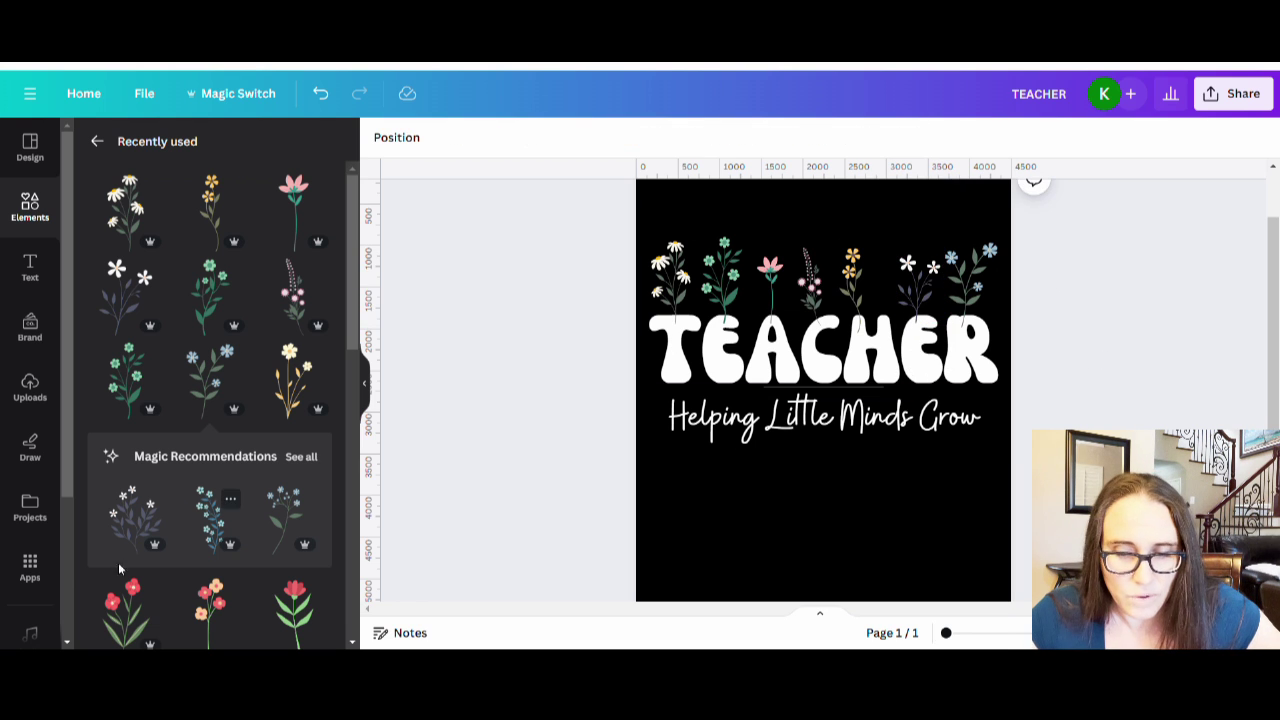
# Step: Add and remove a pink flower, then close the Elements panel
pyautogui.moveTo(155, 543); pyautogui.dragTo(915, 525)
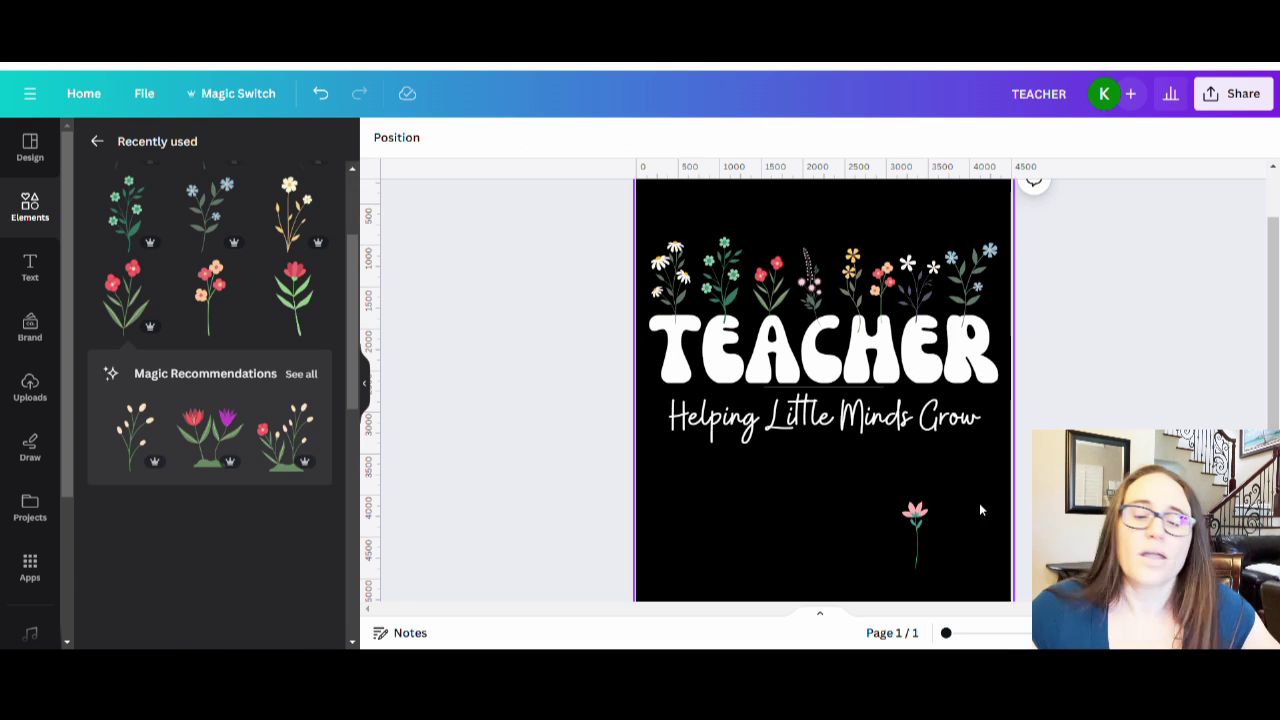
pyautogui.press('Delete')
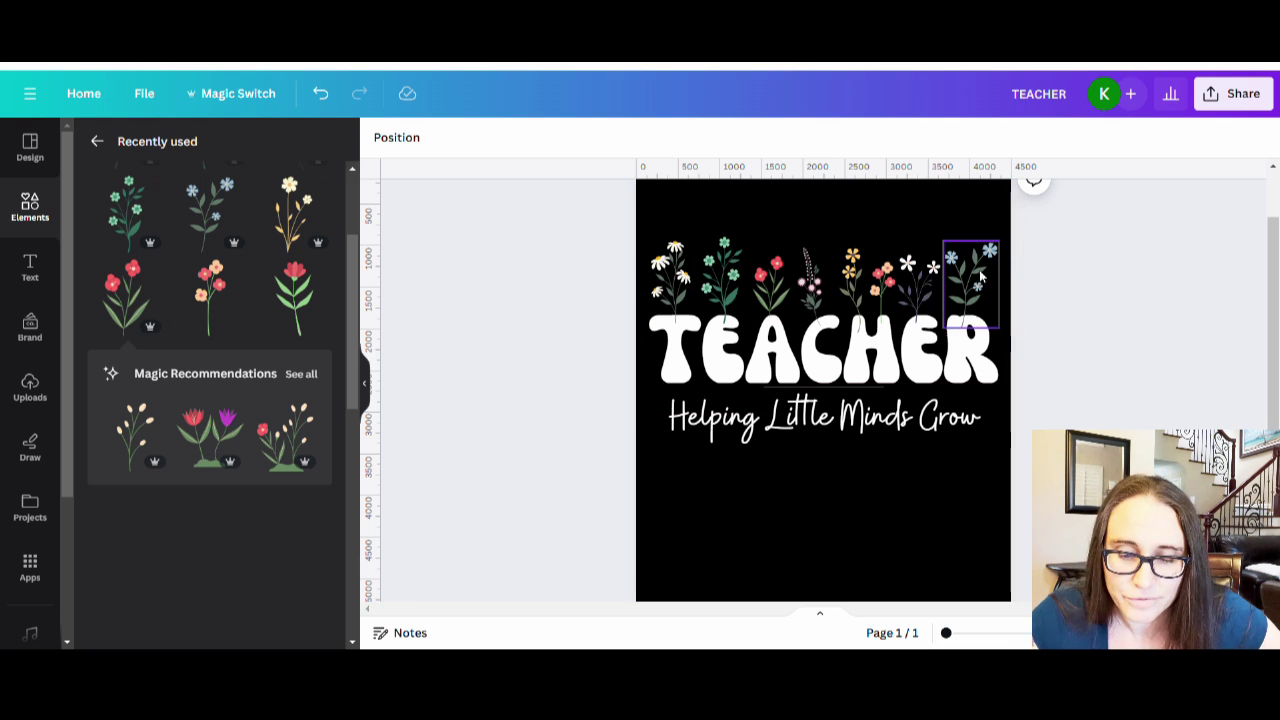
pyautogui.click(364, 383)
pyautogui.click(628, 520)
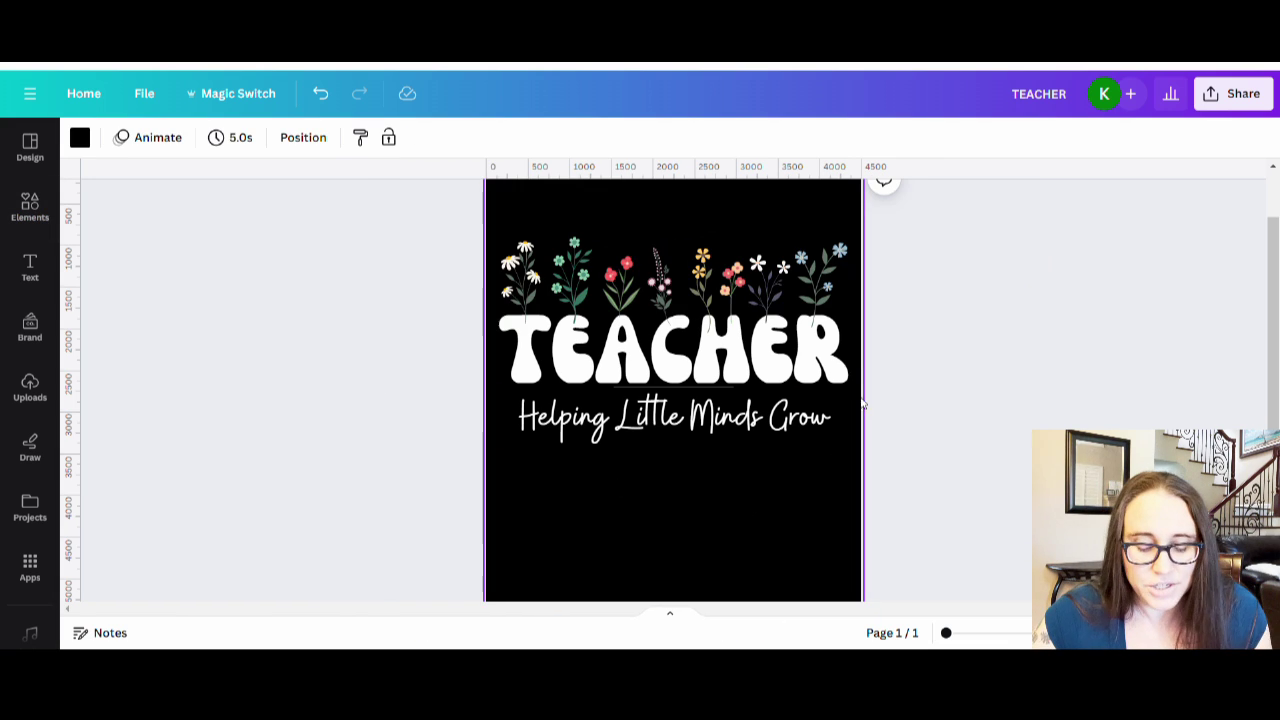
pyautogui.click(815, 366)
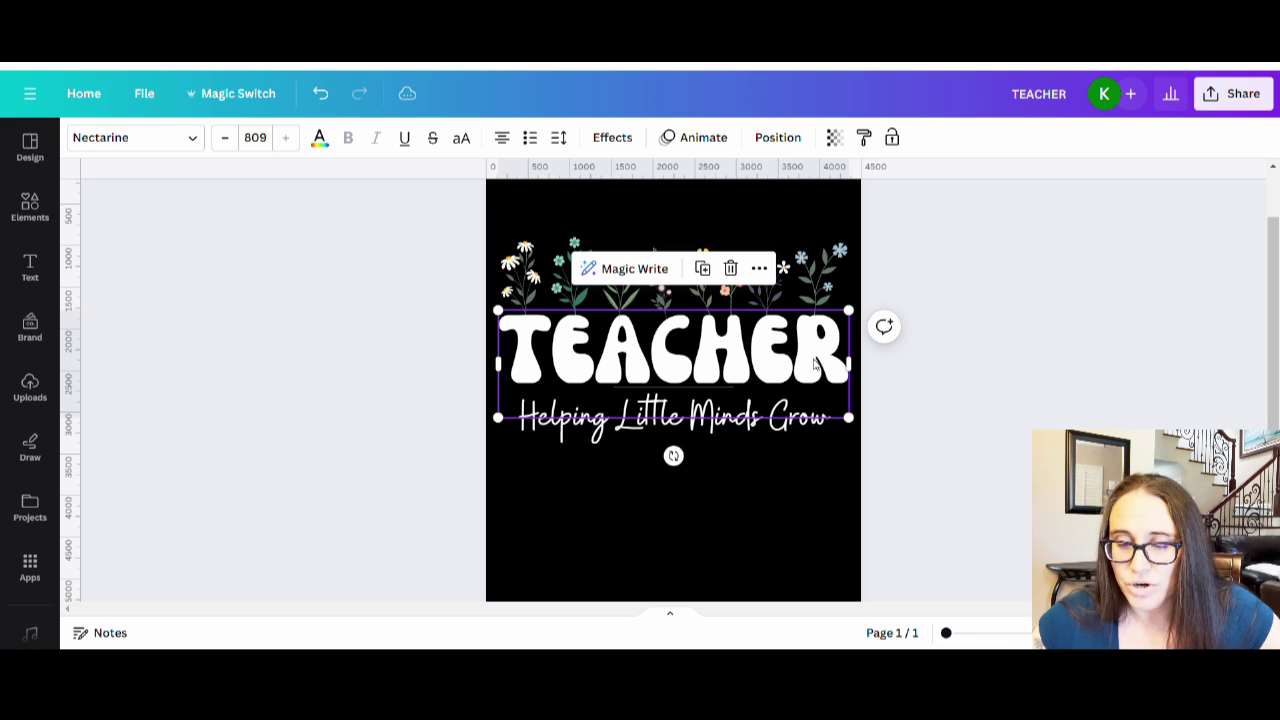
pyautogui.click(975, 364)
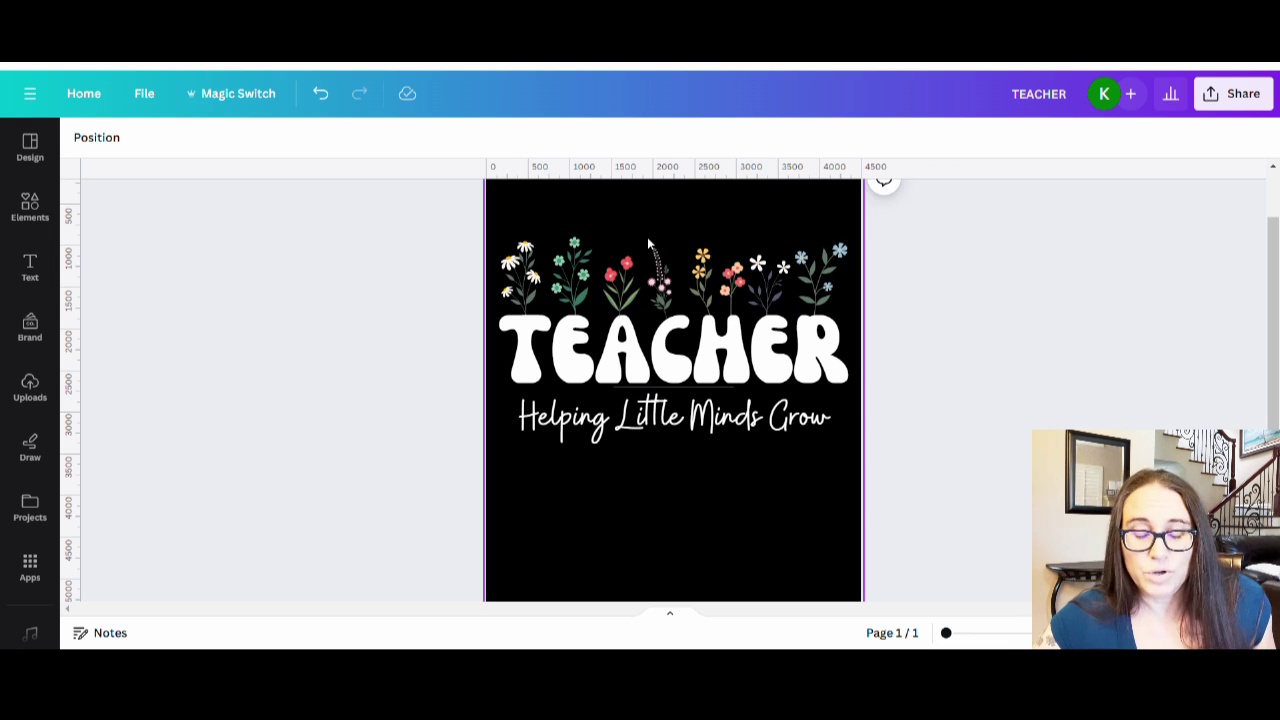
pyautogui.click(510, 268)
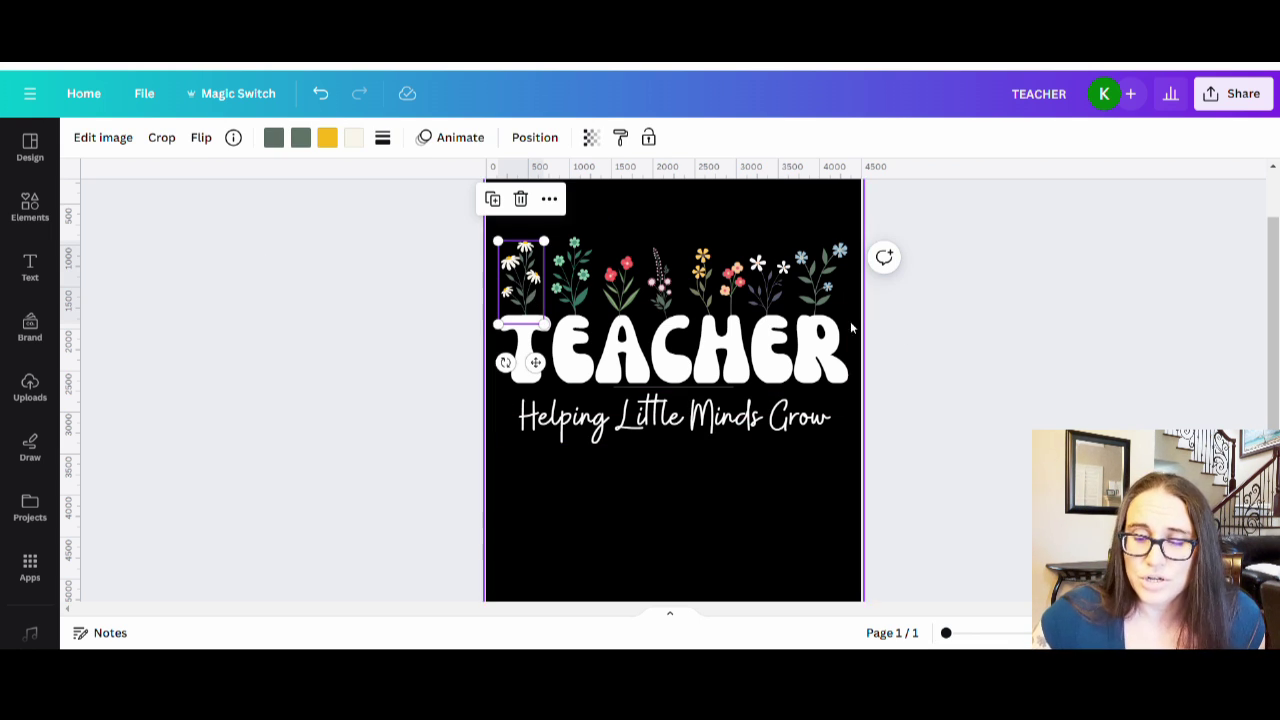
pyautogui.click(714, 508)
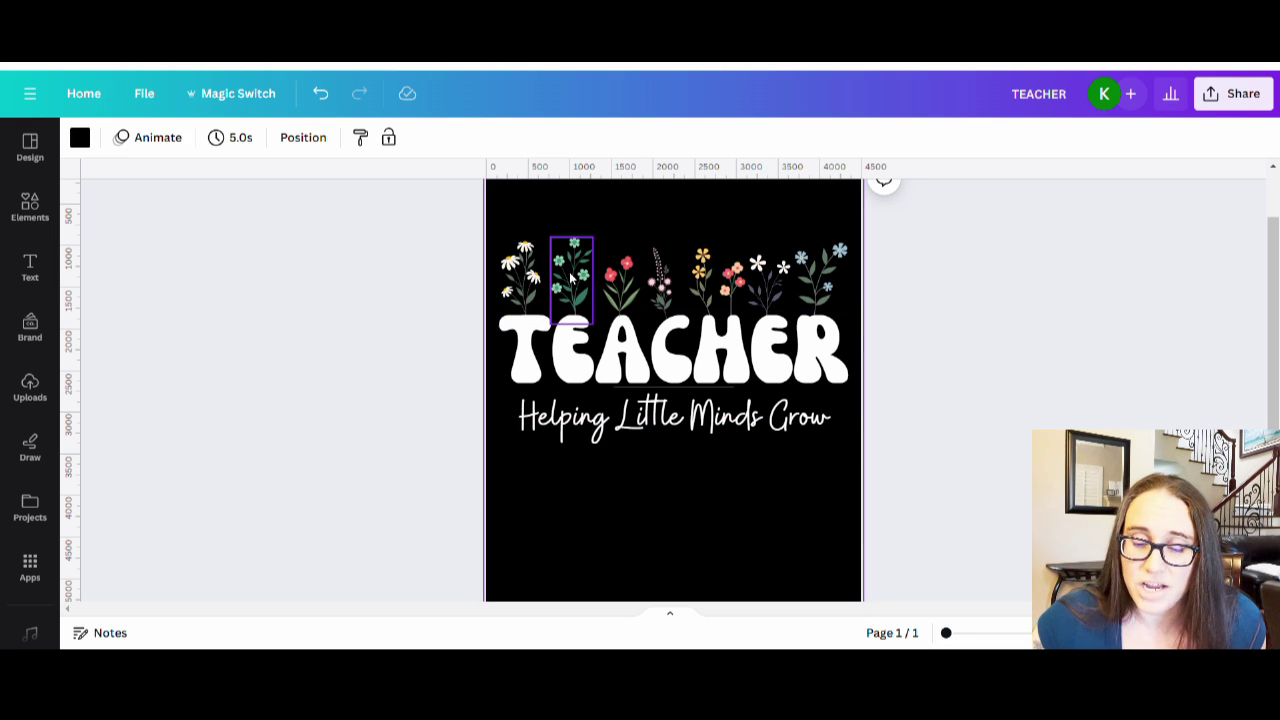
pyautogui.click(535, 365)
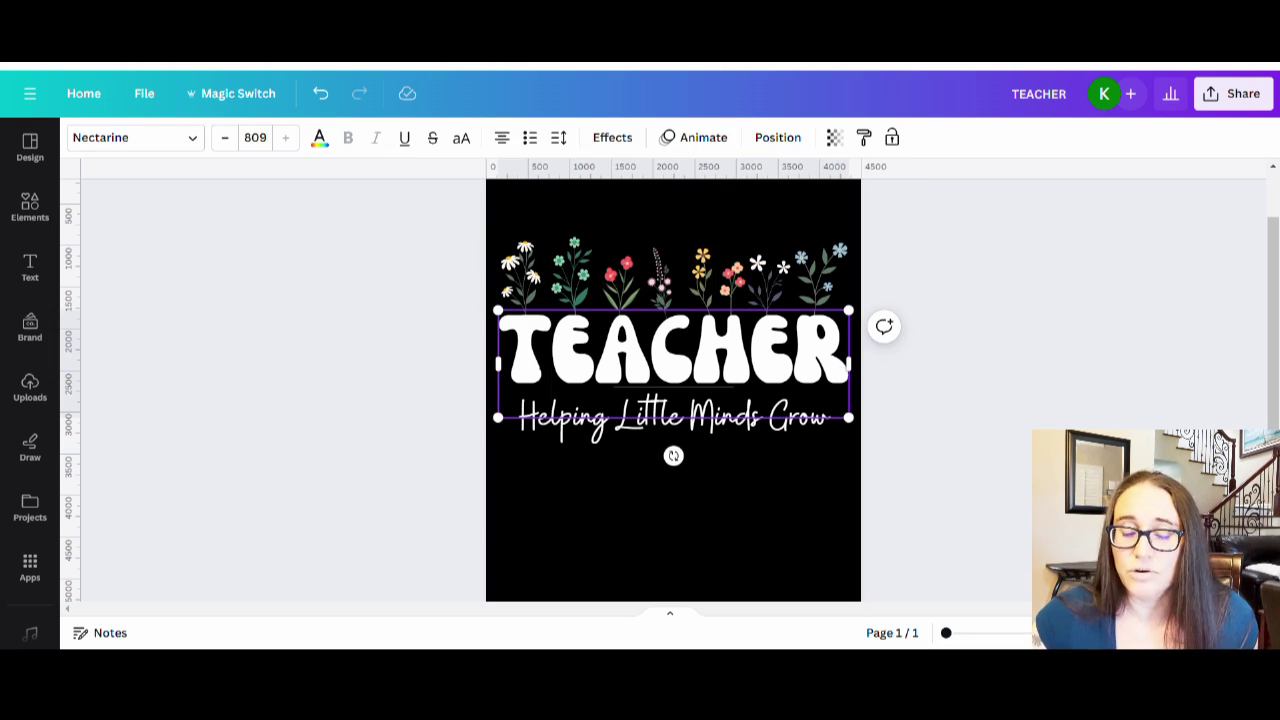
pyautogui.moveTo(540, 365); pyautogui.dragTo(472, 376)
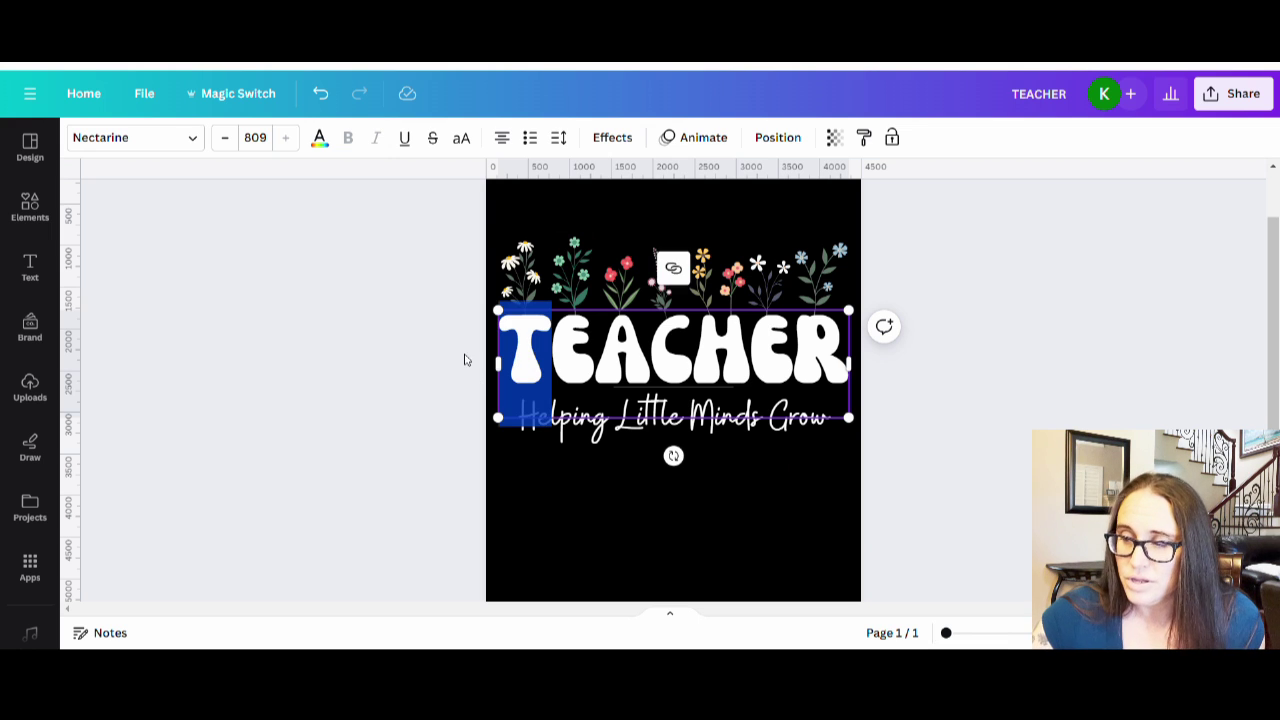
# Step: Colour TEACHER's T purple, then lighten it to a pastel lavender with a custom colour
pyautogui.click(319, 143)
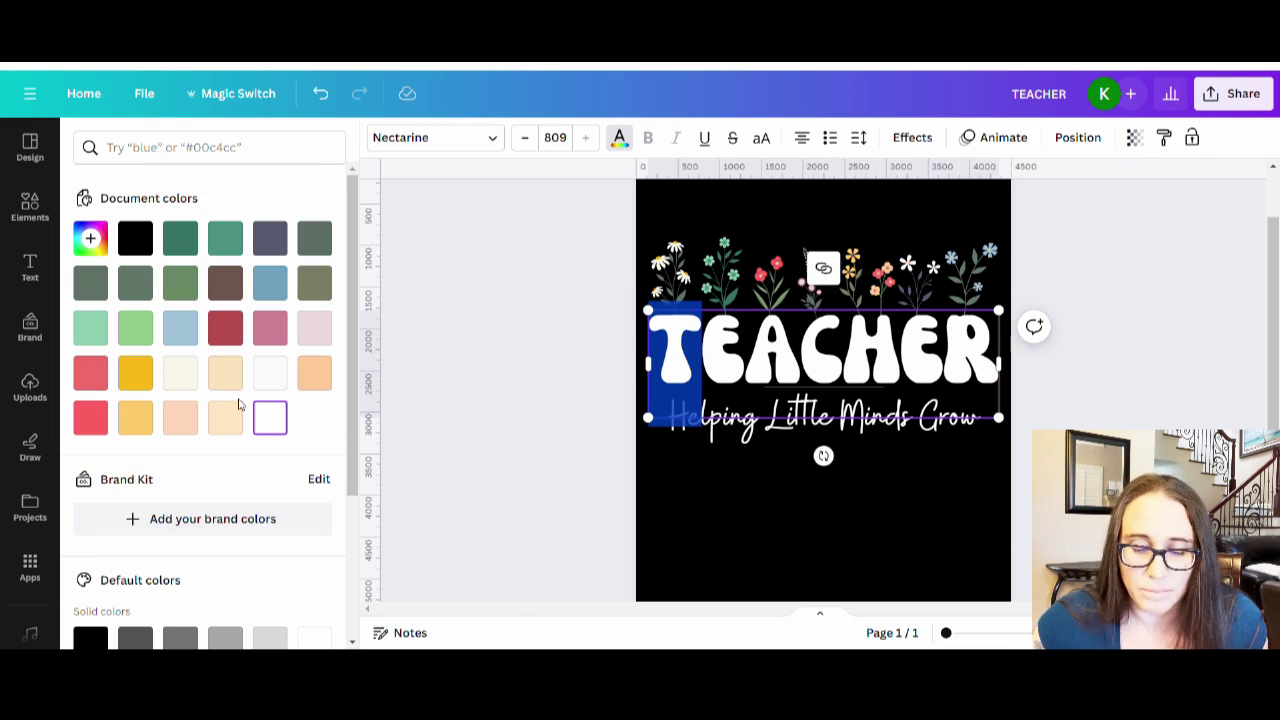
pyautogui.scroll(-3, 236, 460)
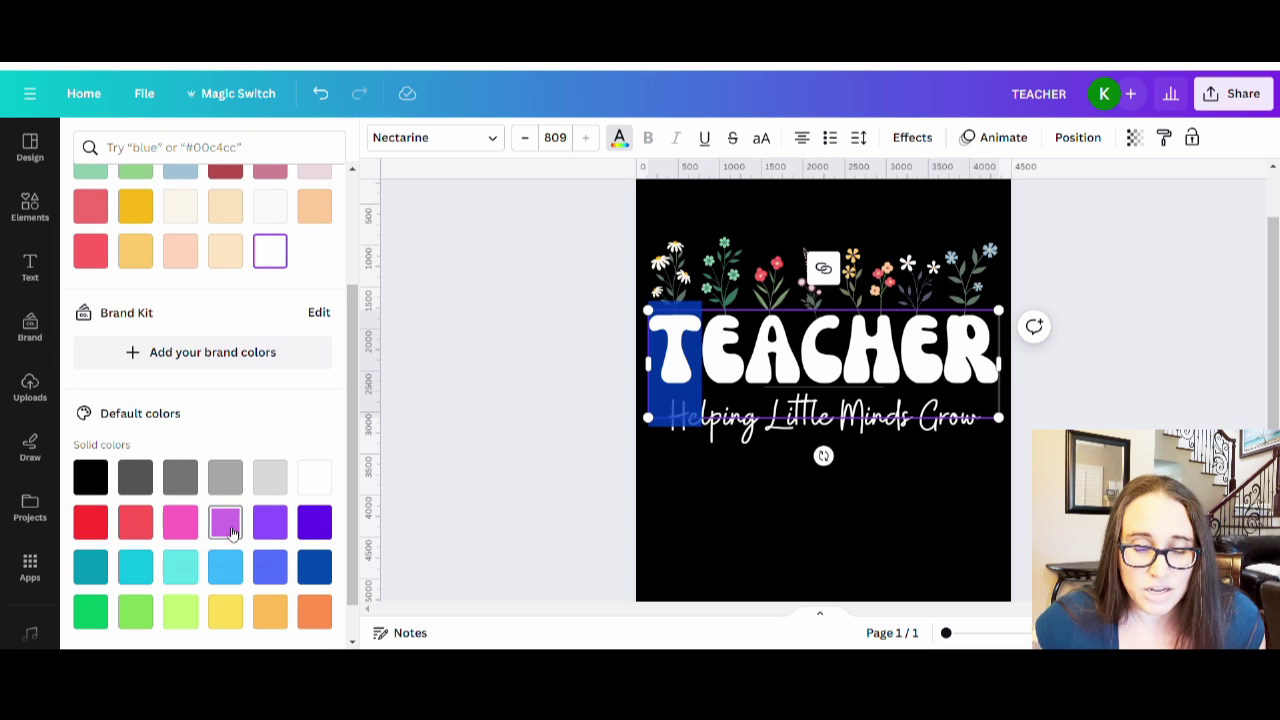
pyautogui.click(270, 523)
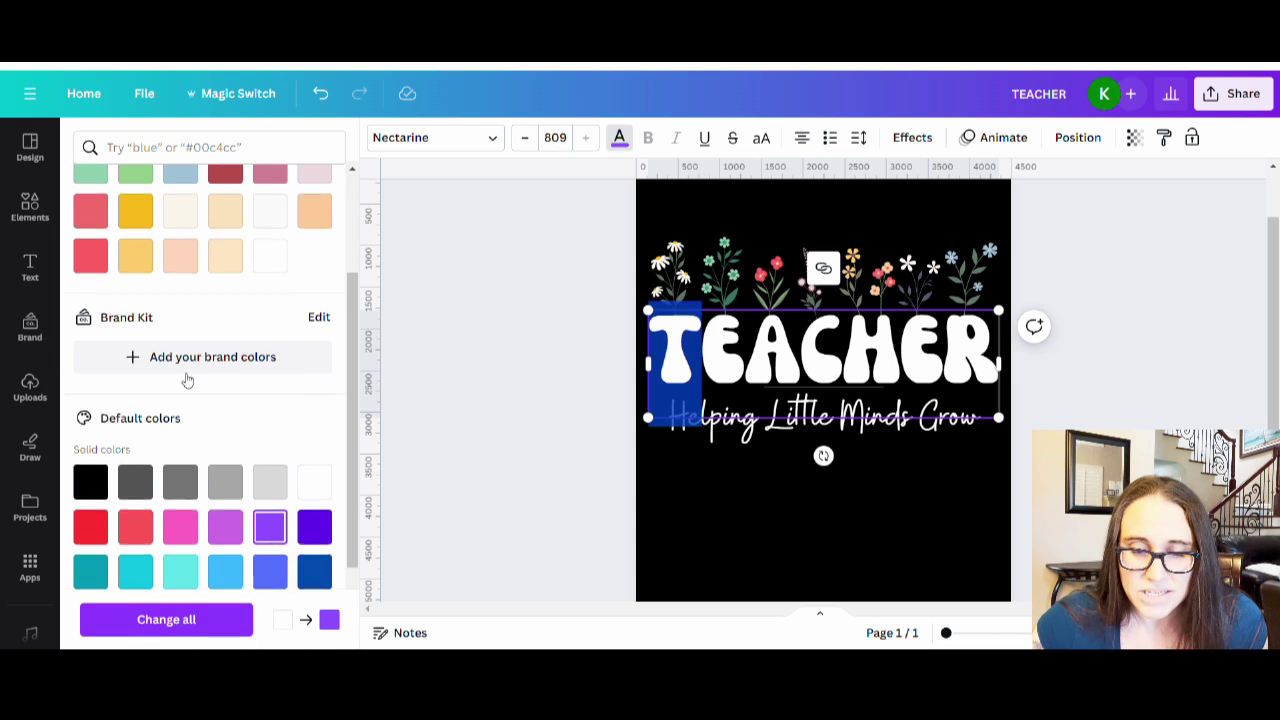
pyautogui.scroll(3, 187, 379)
pyautogui.click(90, 238)
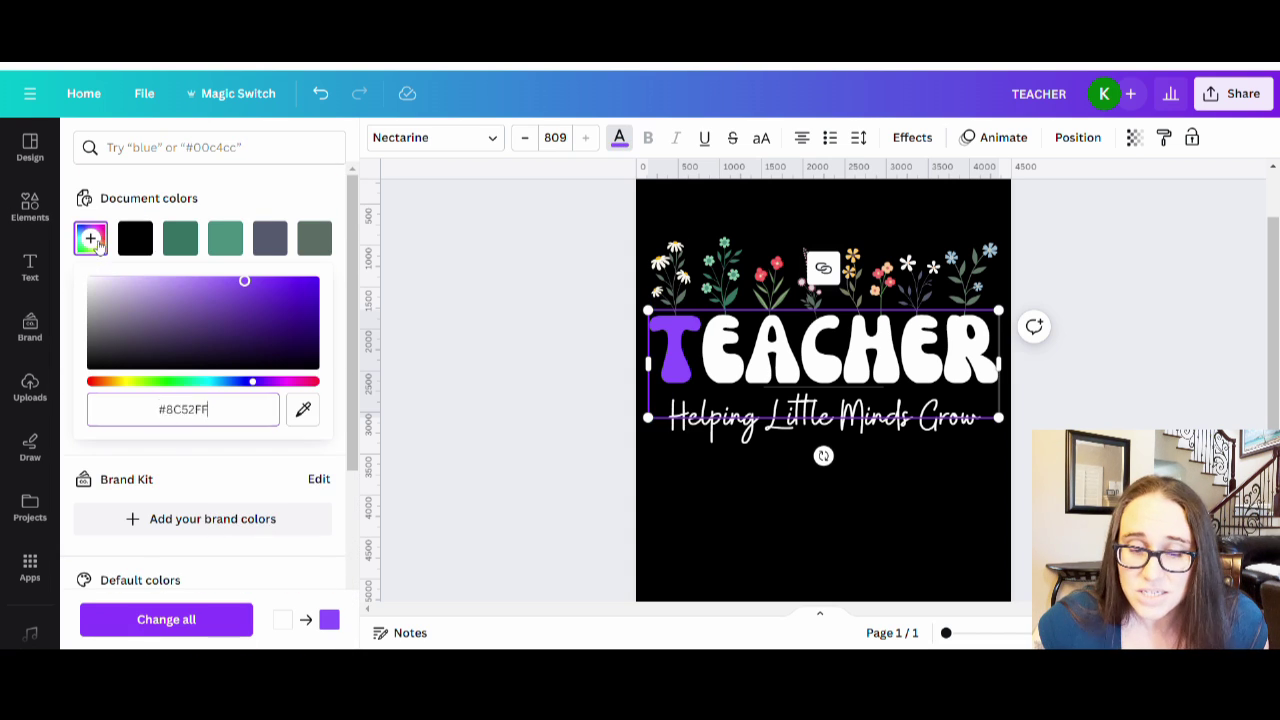
pyautogui.click(205, 294)
pyautogui.click(181, 294)
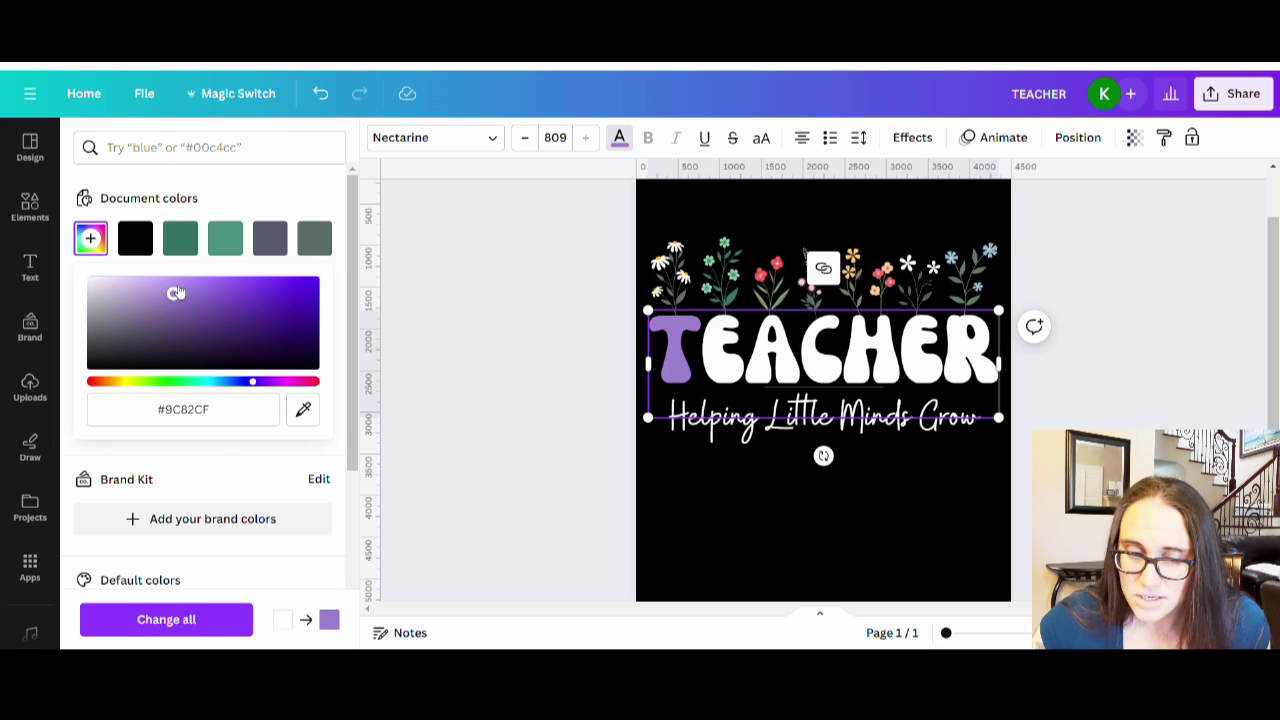
pyautogui.moveTo(176, 292); pyautogui.dragTo(173, 284)
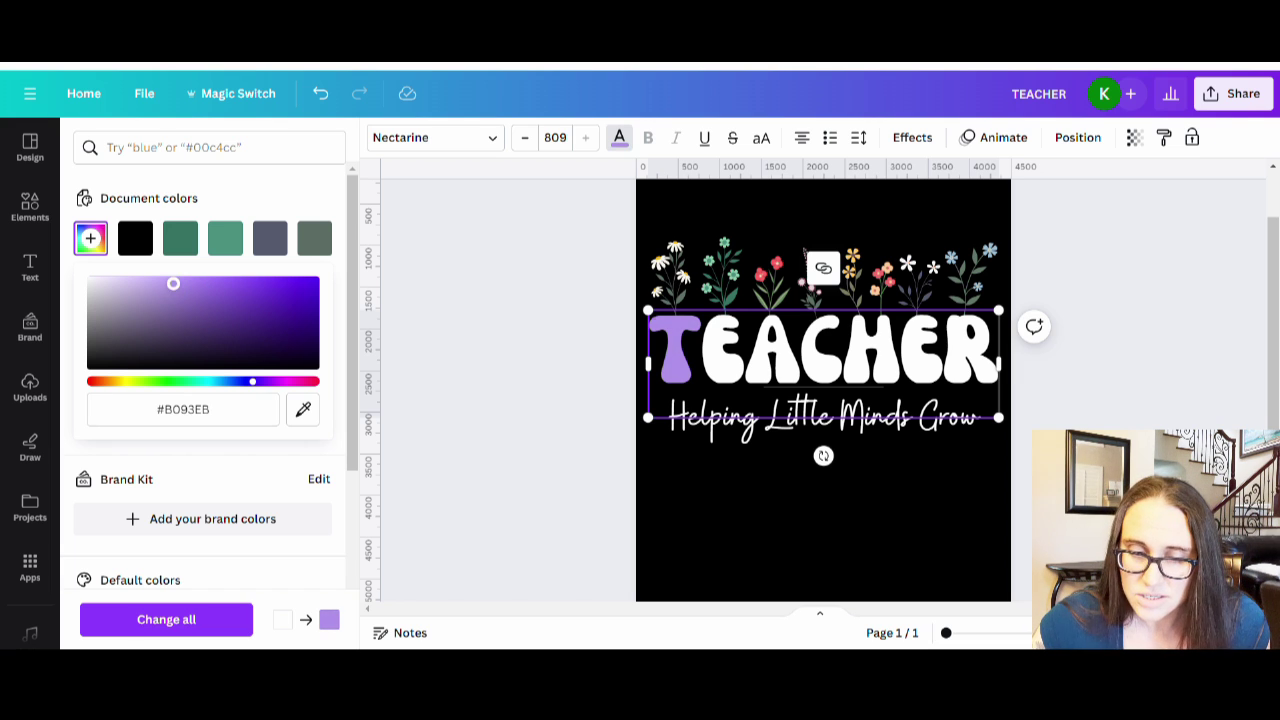
pyautogui.click(168, 291)
pyautogui.click(175, 293)
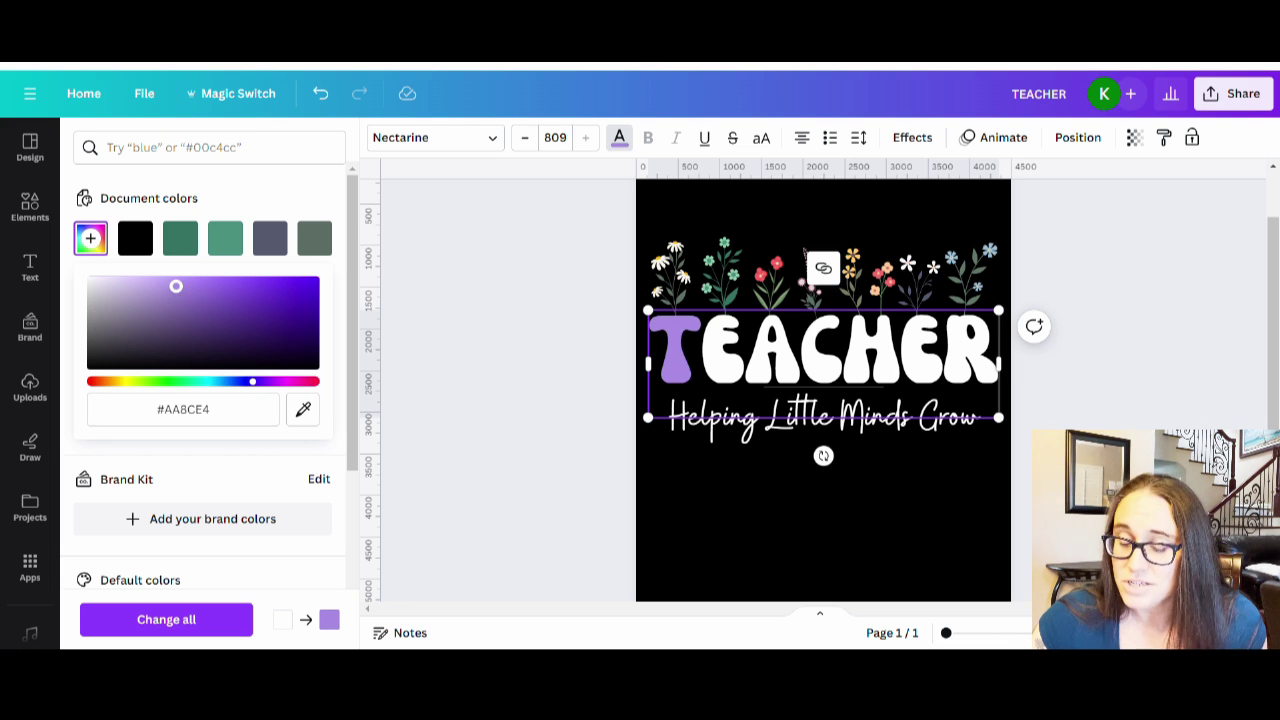
pyautogui.click(696, 540)
# Step: Make the first E of TEACHER a pastel pink
pyautogui.click(558, 367)
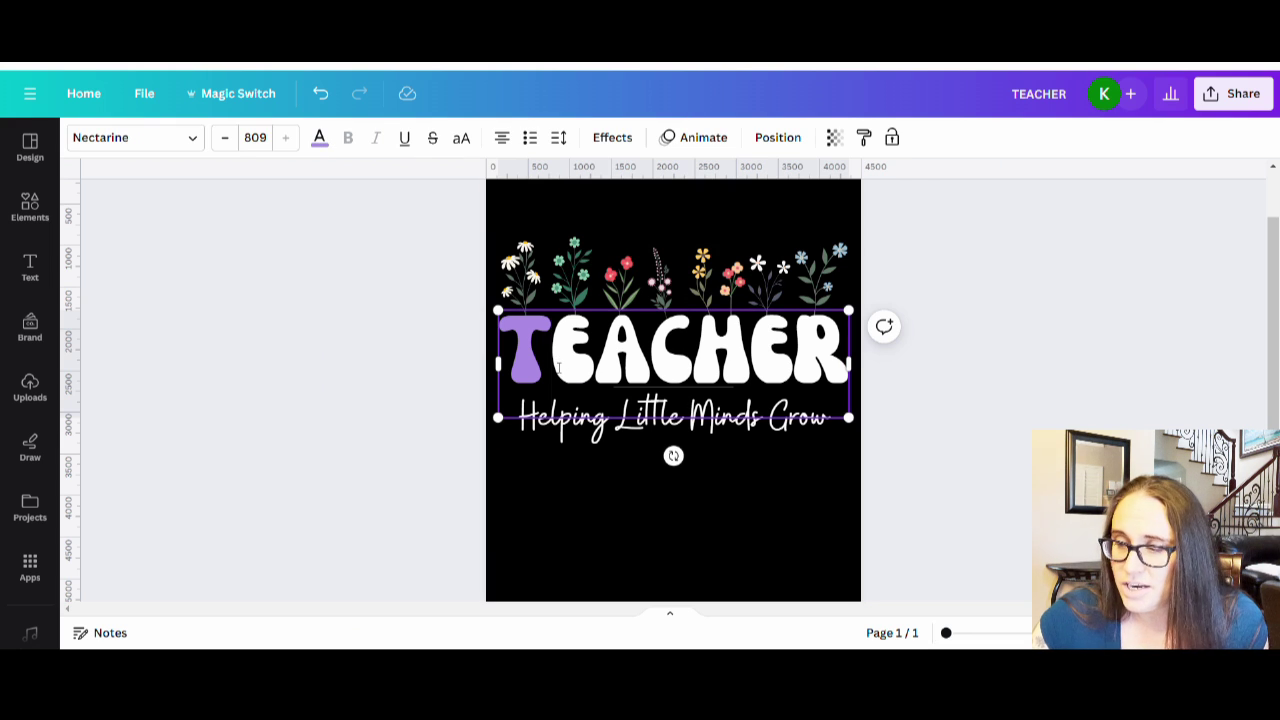
pyautogui.moveTo(558, 367); pyautogui.dragTo(591, 369)
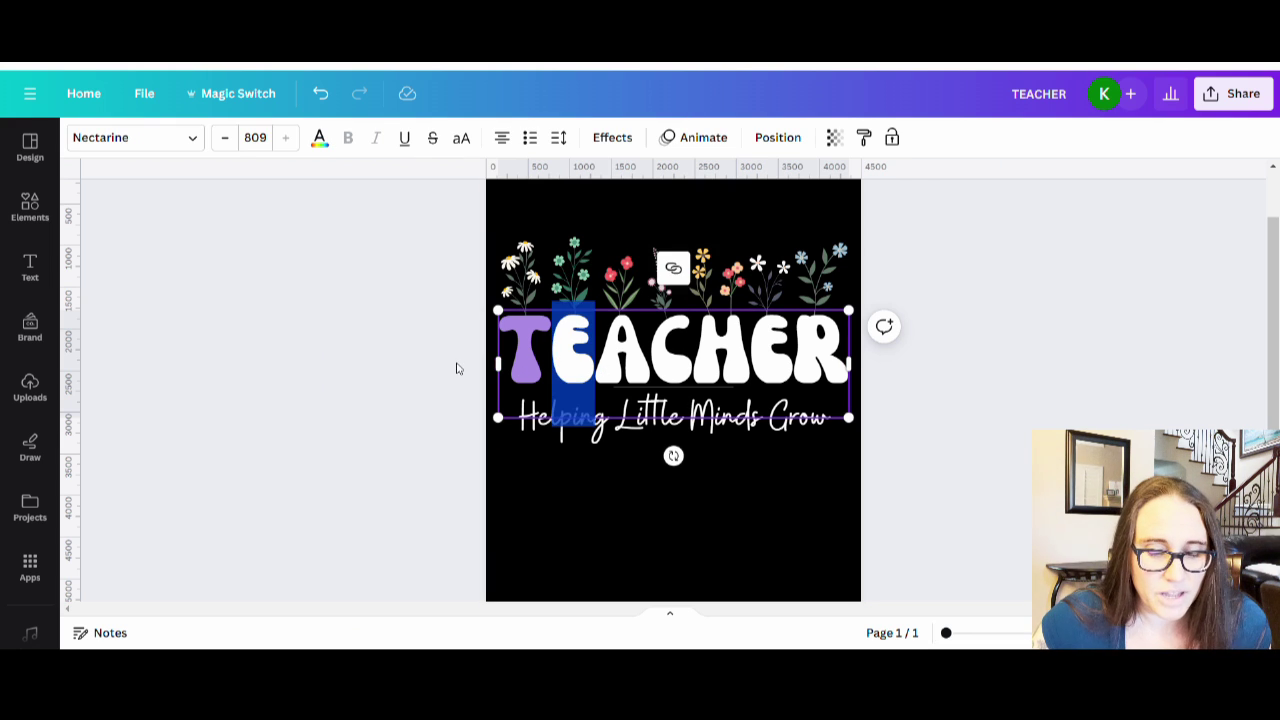
pyautogui.click(321, 140)
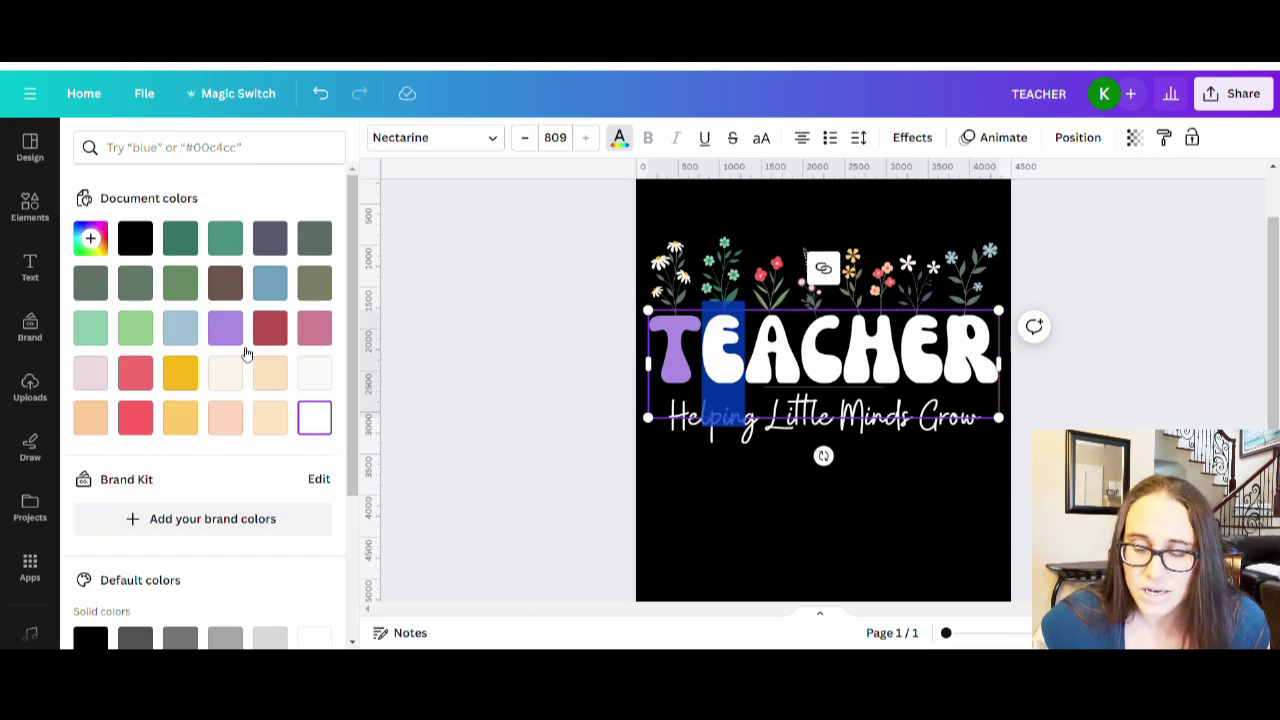
pyautogui.click(313, 330)
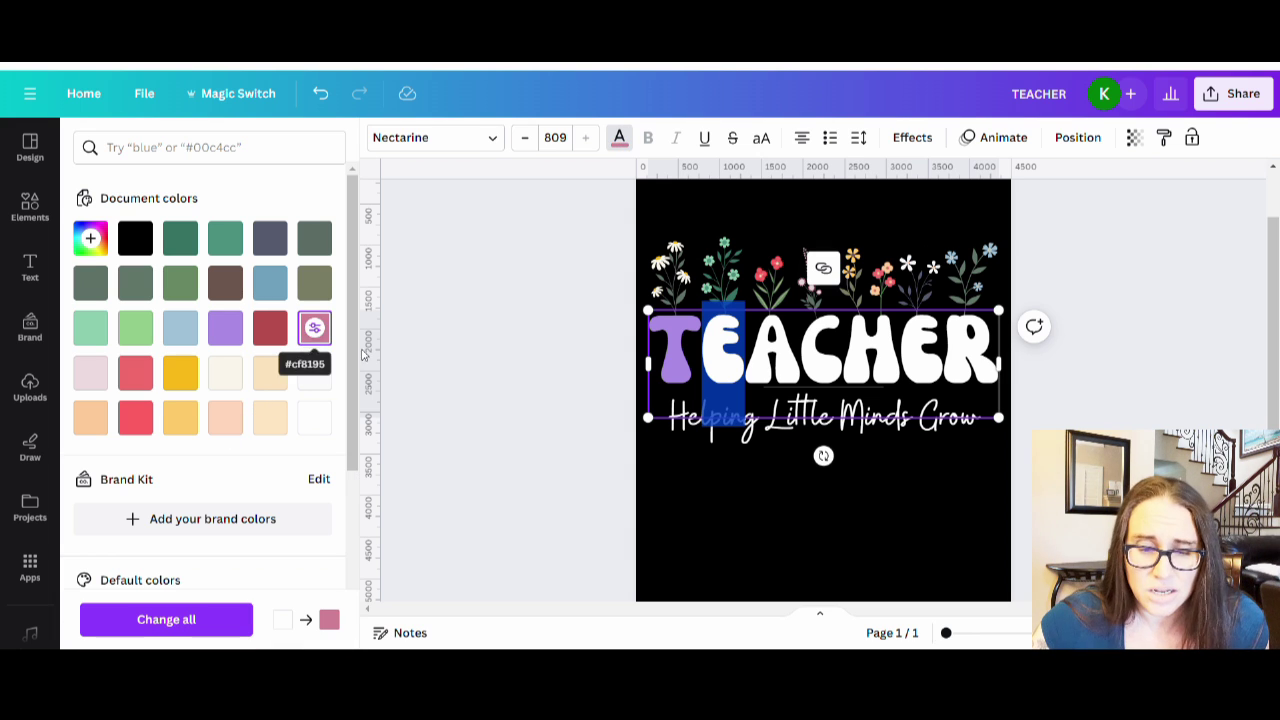
pyautogui.click(90, 238)
pyautogui.click(171, 284)
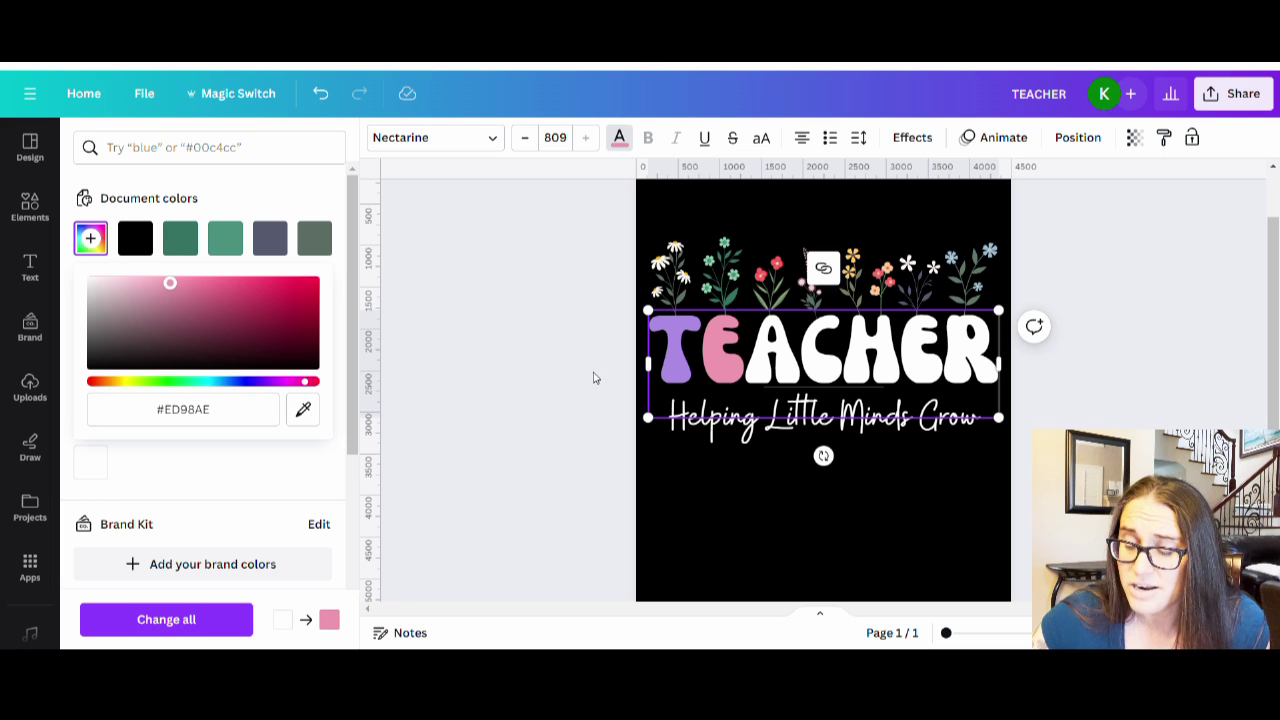
pyautogui.click(760, 378)
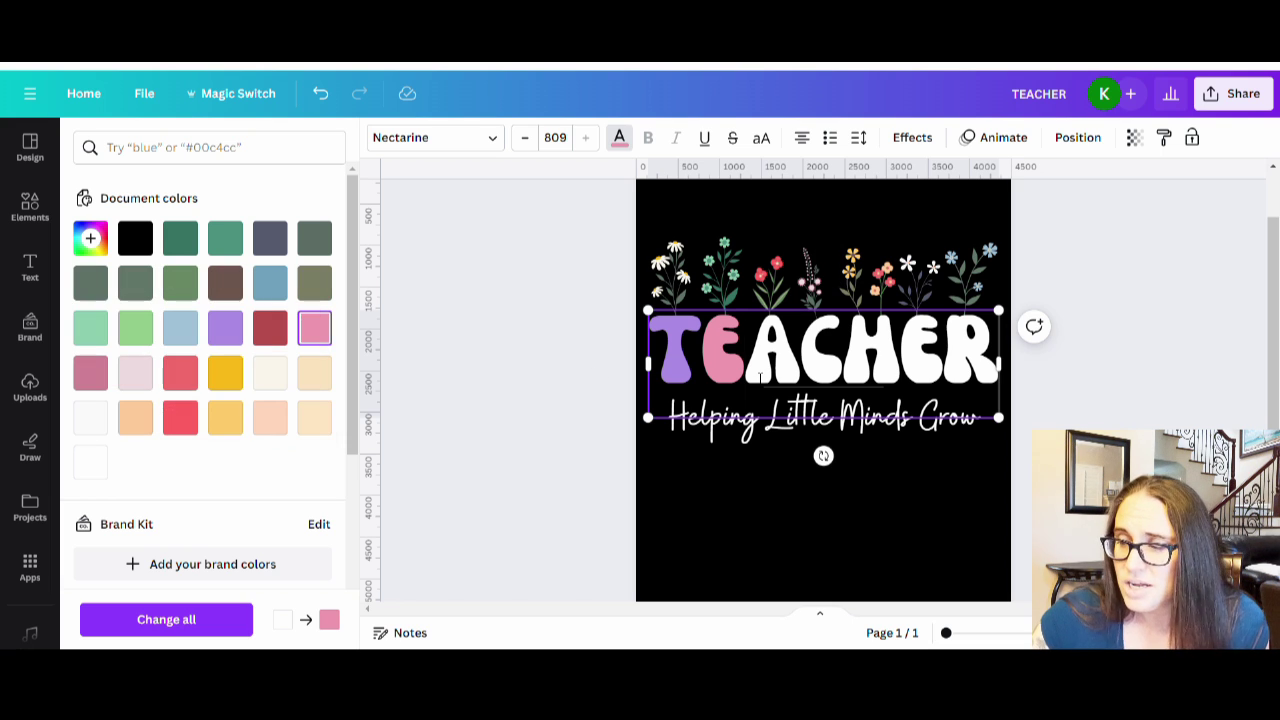
# Step: Colour the A a soft pastel yellow
pyautogui.moveTo(760, 378); pyautogui.dragTo(790, 378)
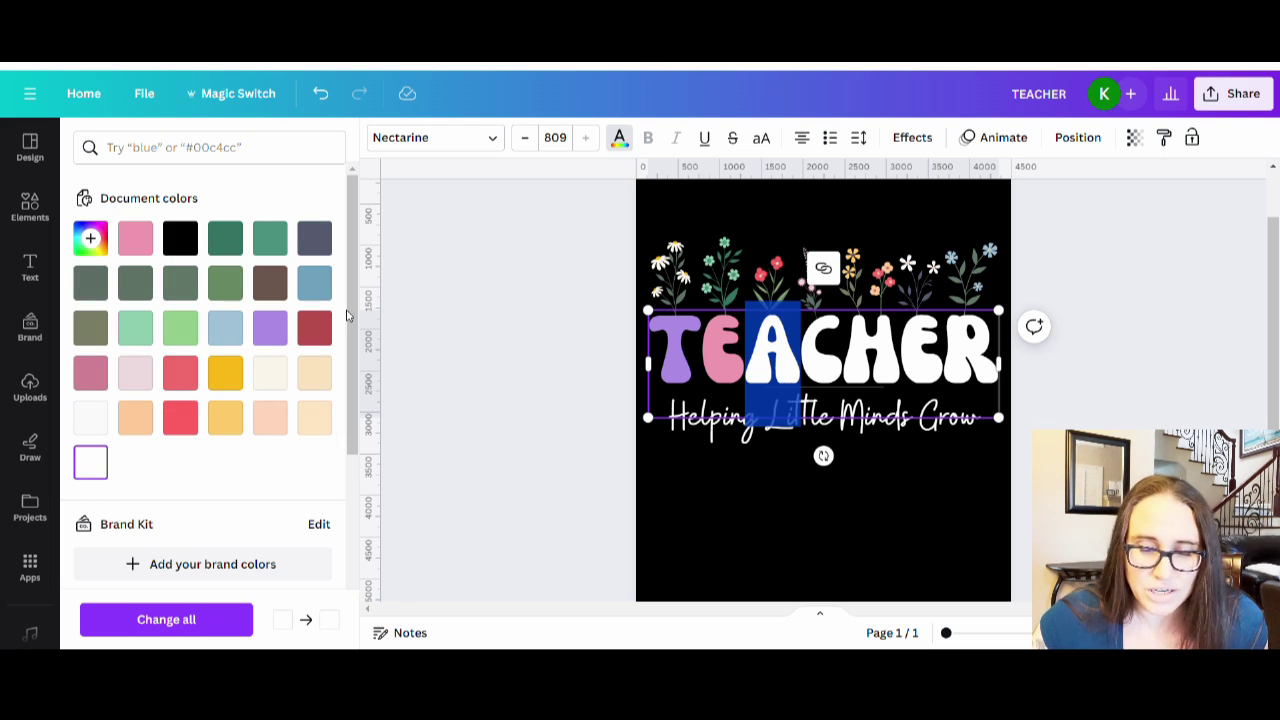
pyautogui.click(227, 422)
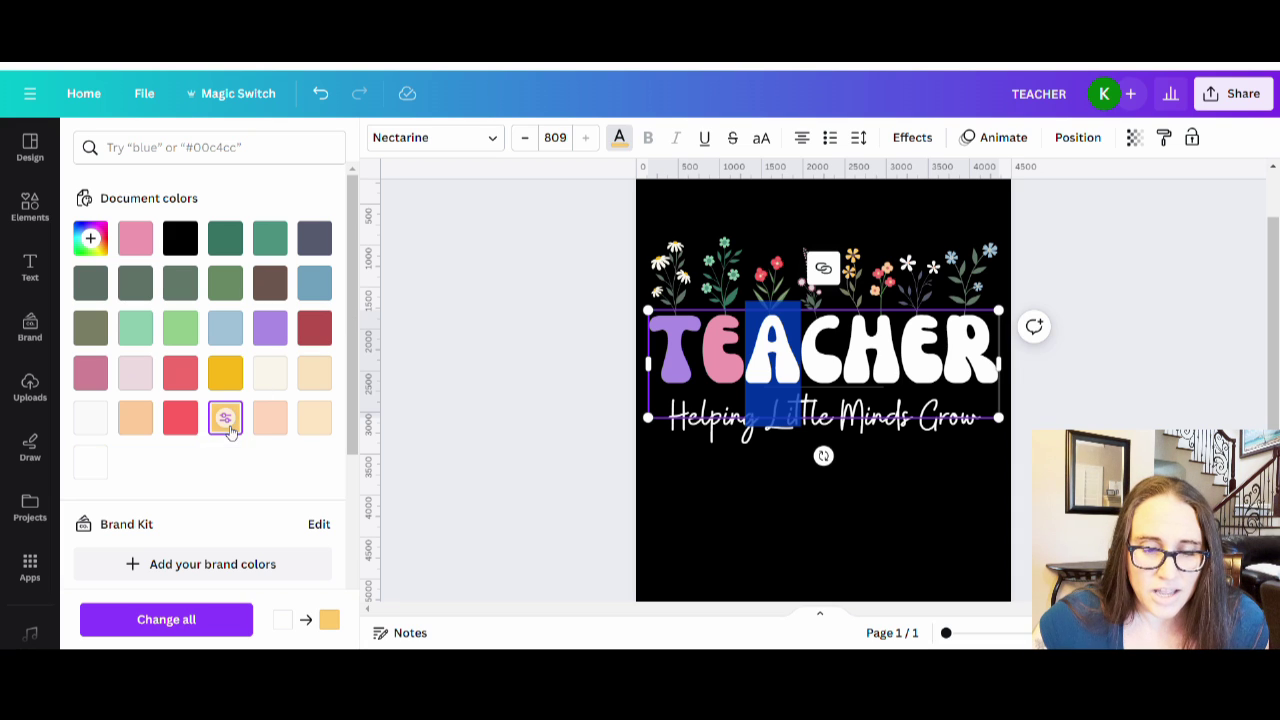
pyautogui.click(90, 238)
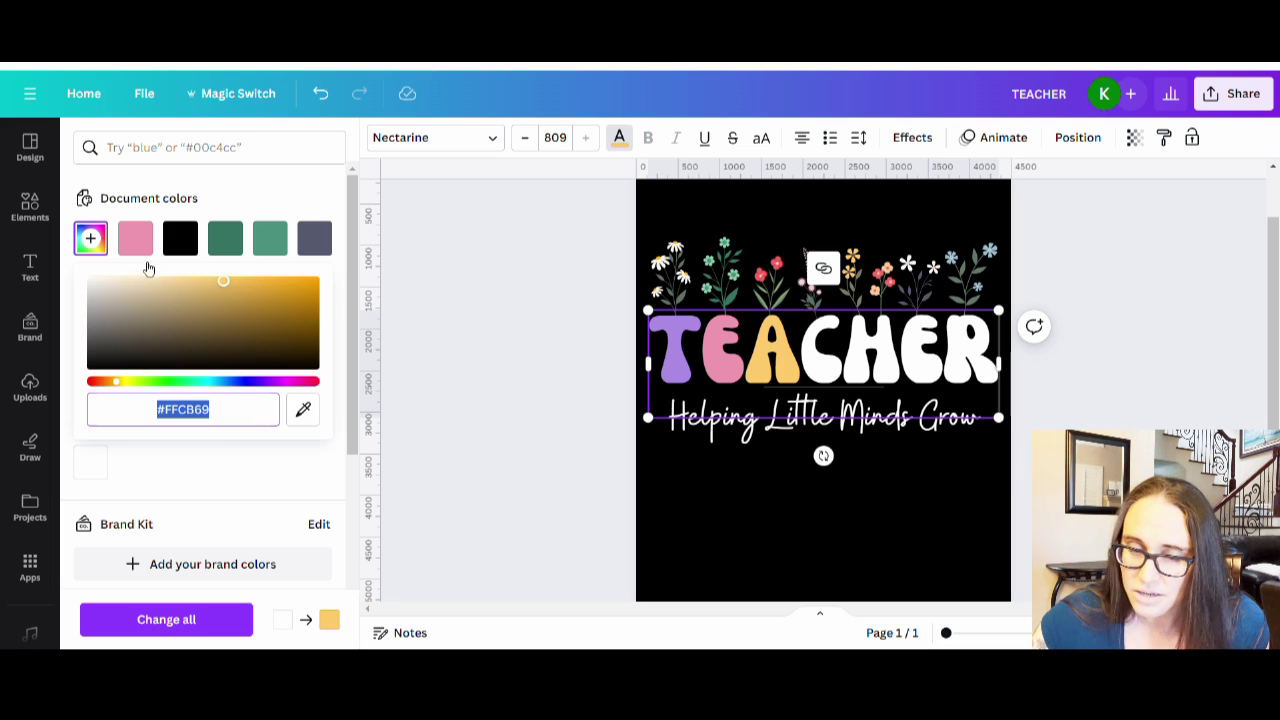
pyautogui.click(195, 285)
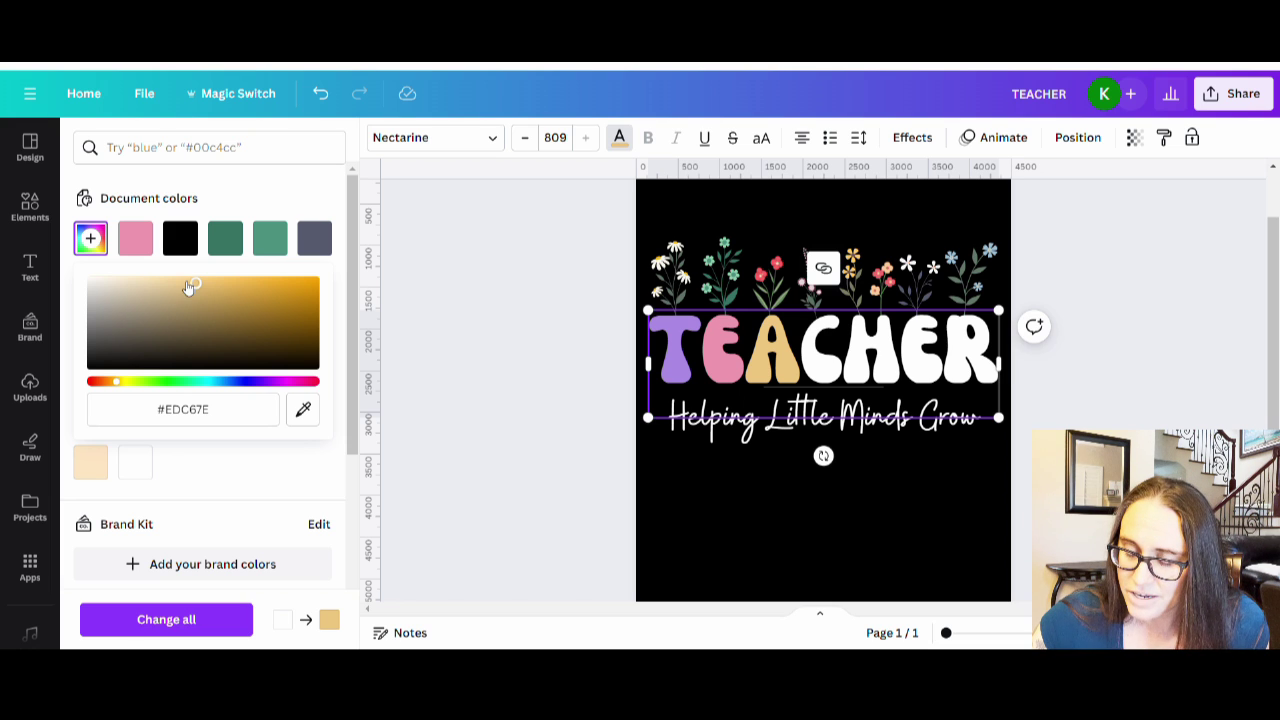
pyautogui.moveTo(188, 288); pyautogui.dragTo(189, 281)
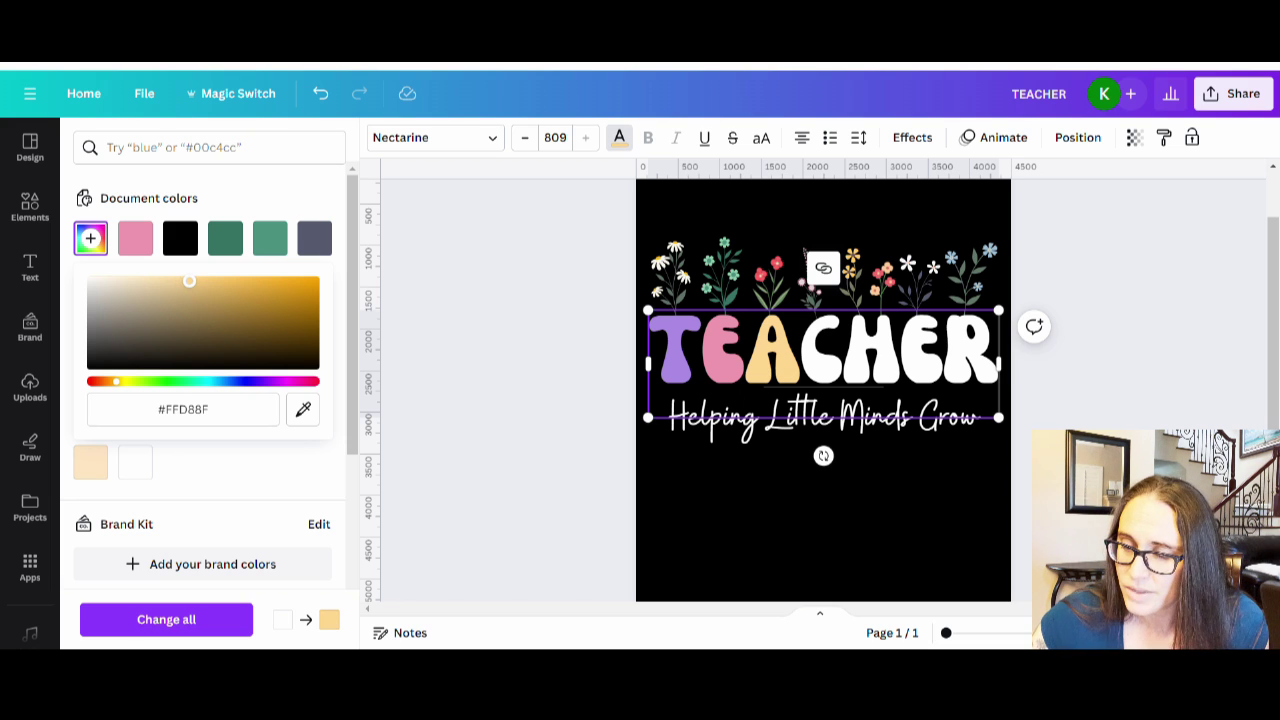
pyautogui.click(821, 372)
# Step: Colour the C with the mint green swatch
pyautogui.doubleClick(821, 372)
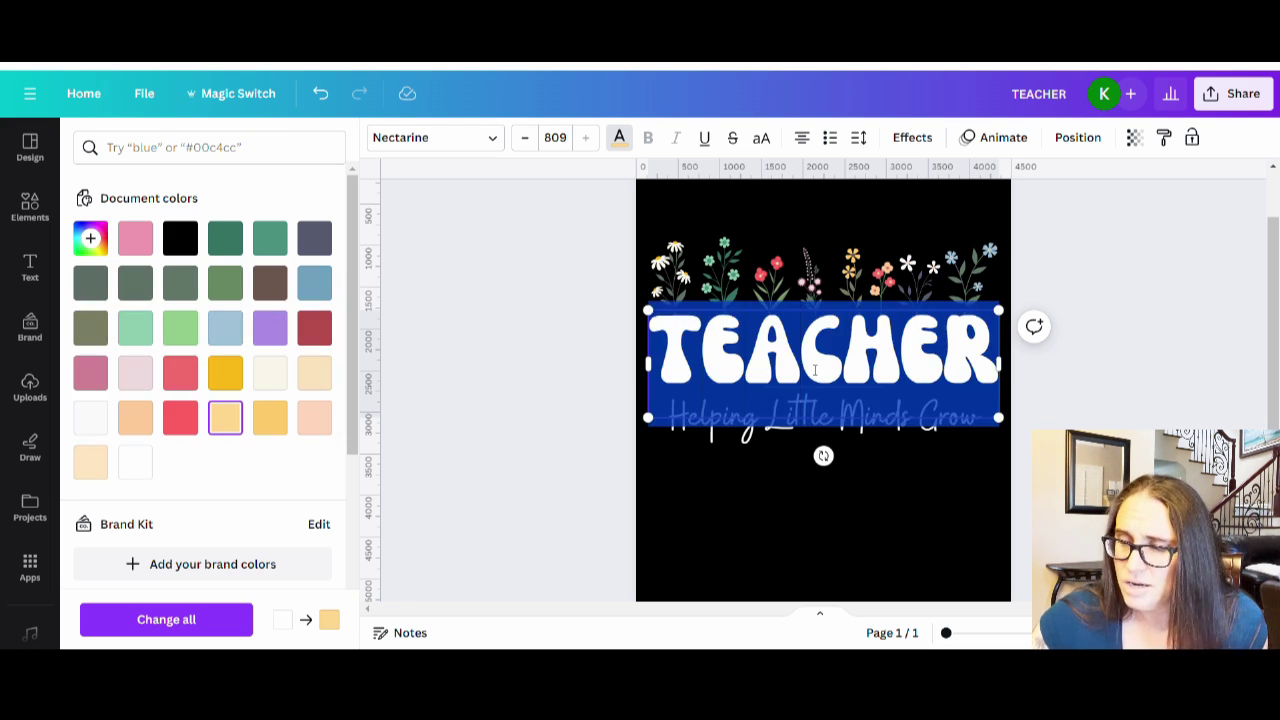
pyautogui.moveTo(802, 365); pyautogui.dragTo(843, 370)
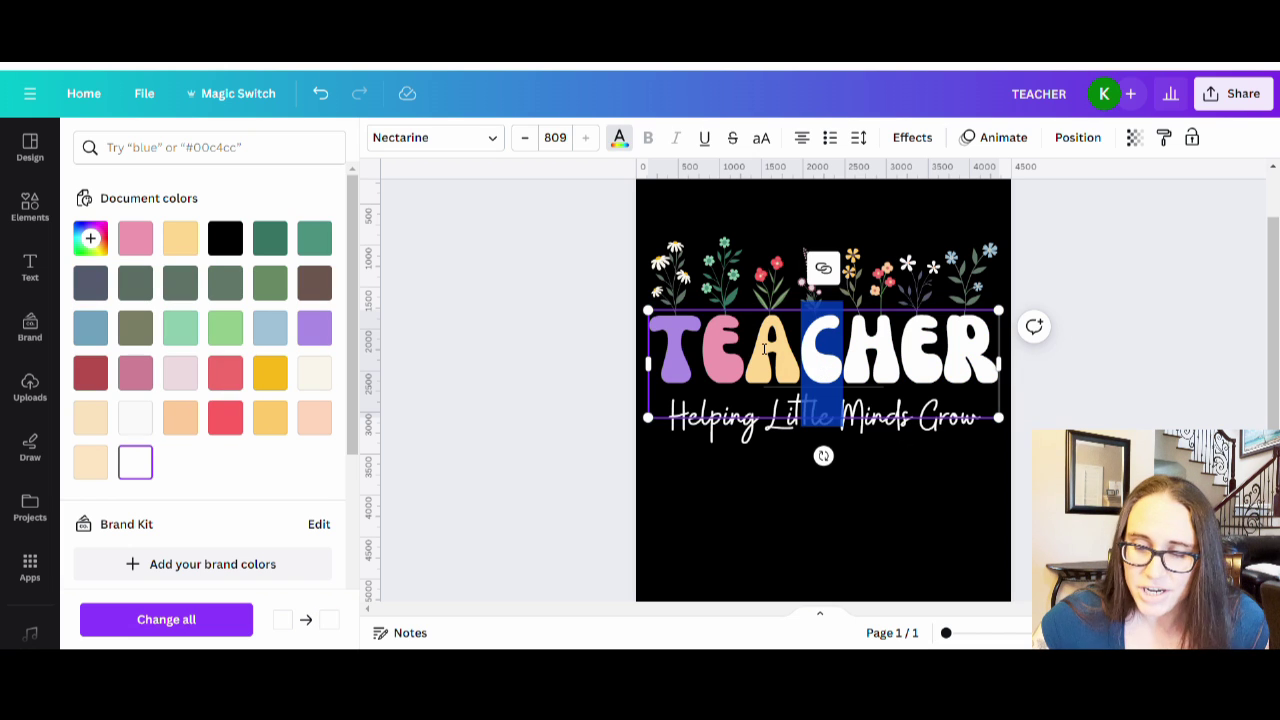
pyautogui.click(180, 328)
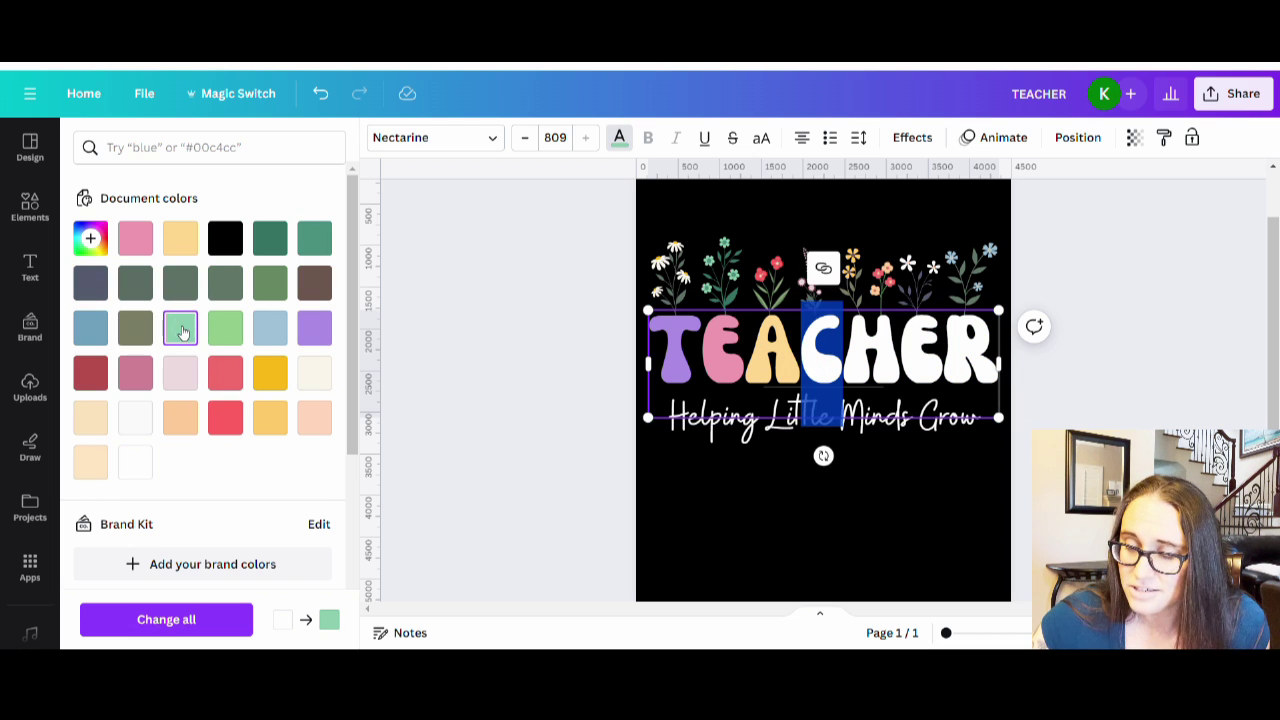
pyautogui.click(738, 485)
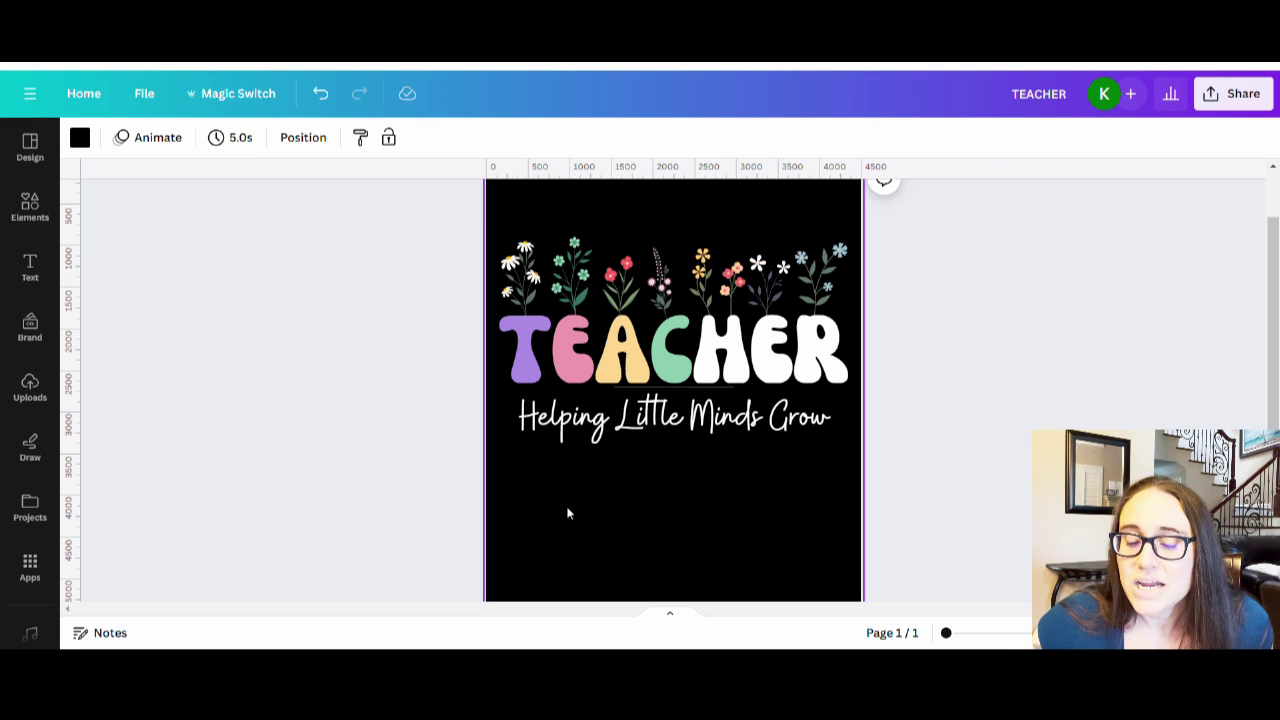
# Step: Give the H a soft pale blue custom colour, #B5C7E6
pyautogui.click(741, 368)
pyautogui.moveTo(755, 360); pyautogui.dragTo(693, 360)
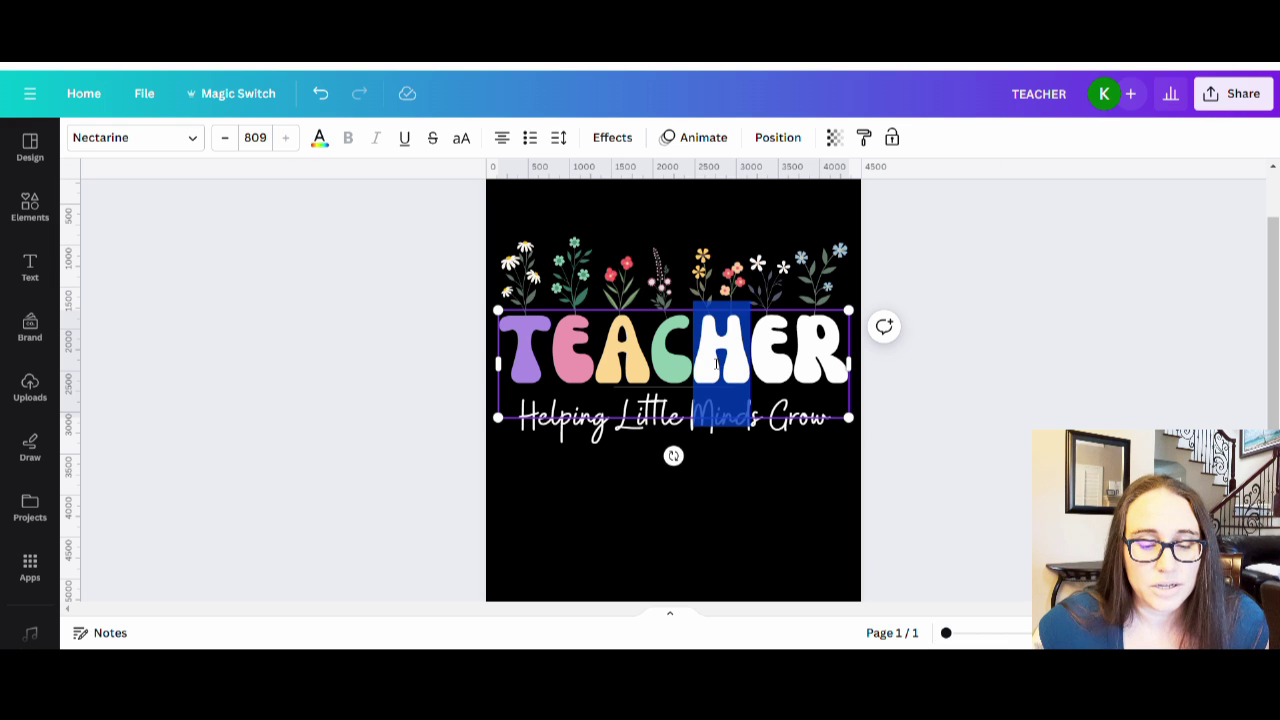
pyautogui.click(322, 142)
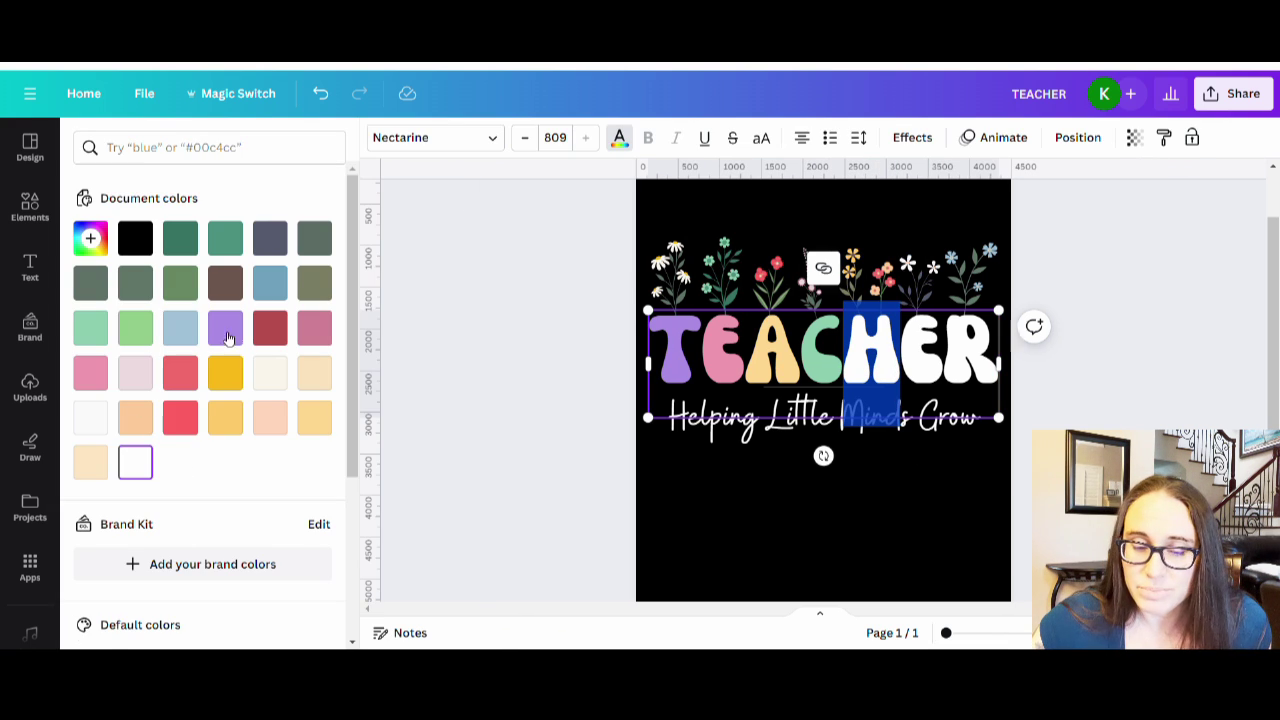
pyautogui.click(180, 329)
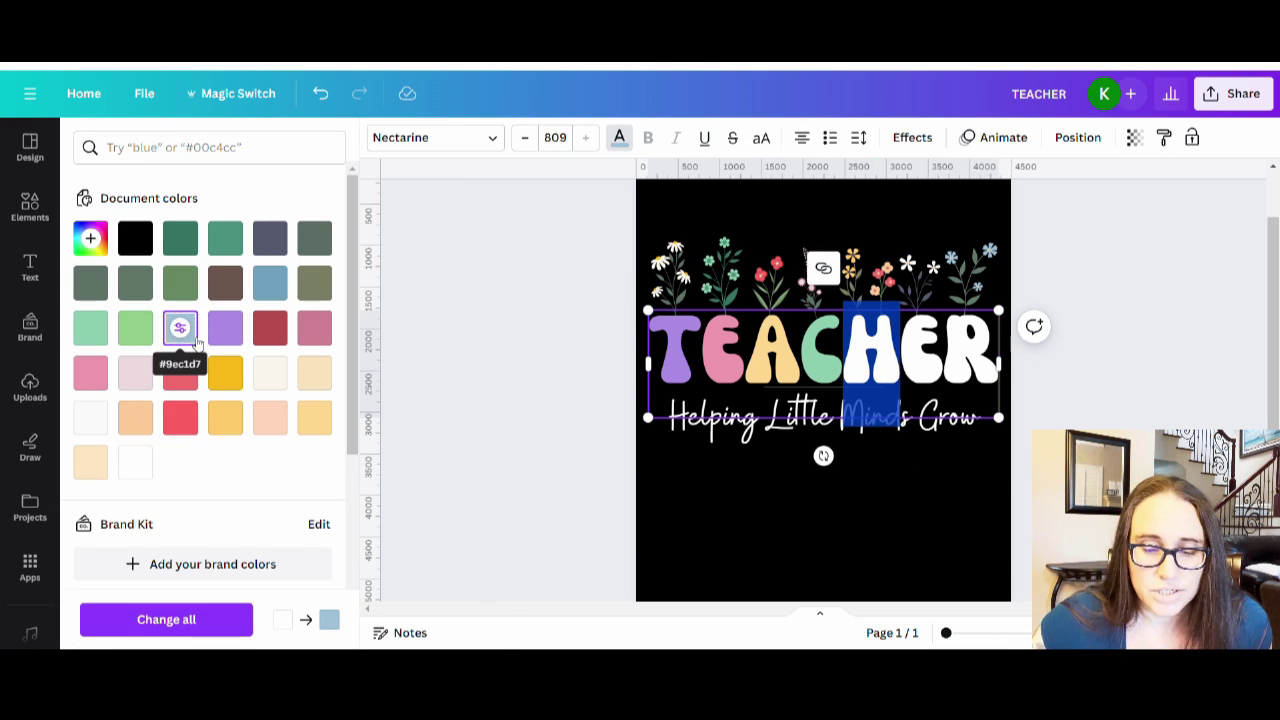
pyautogui.click(90, 238)
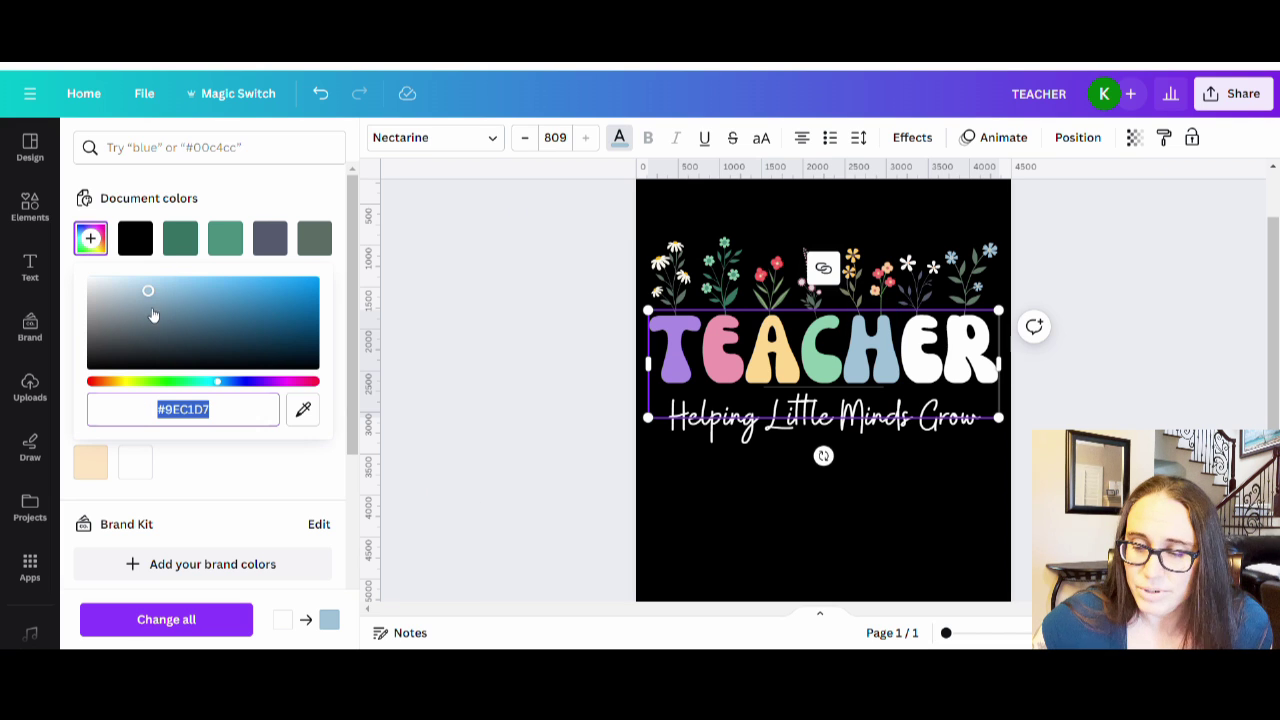
pyautogui.moveTo(228, 382); pyautogui.dragTo(230, 382)
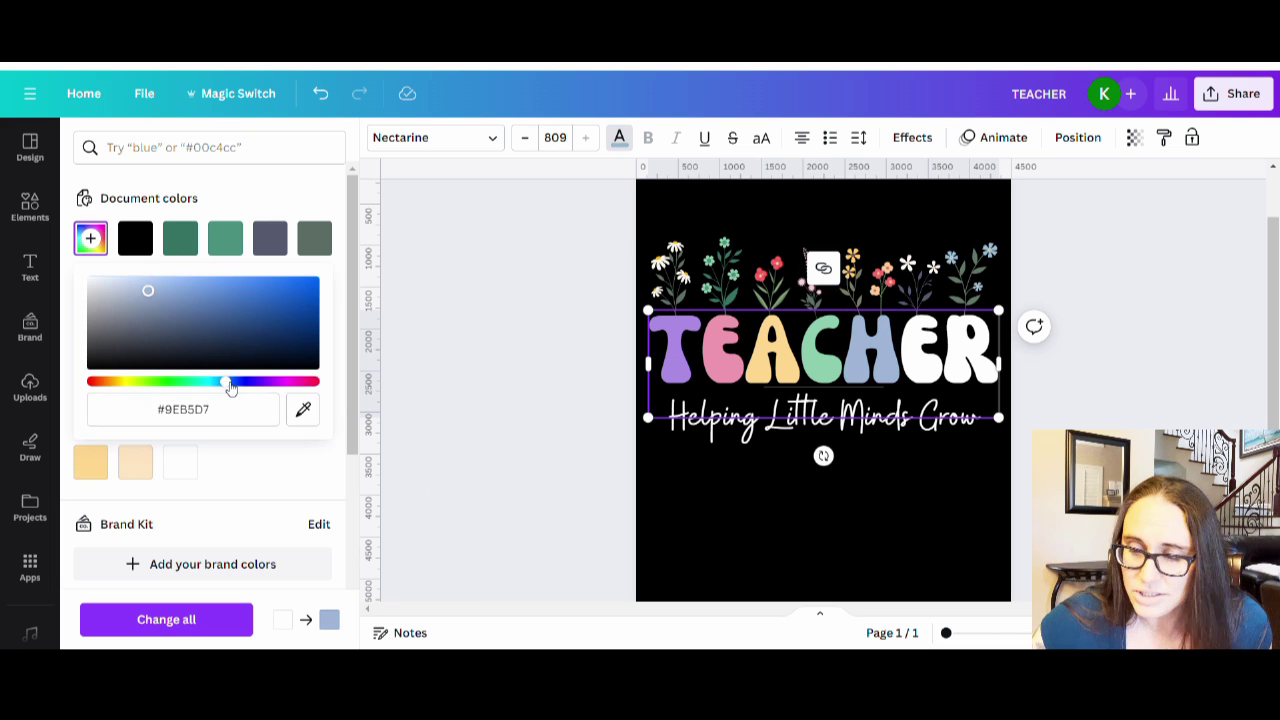
pyautogui.click(168, 284)
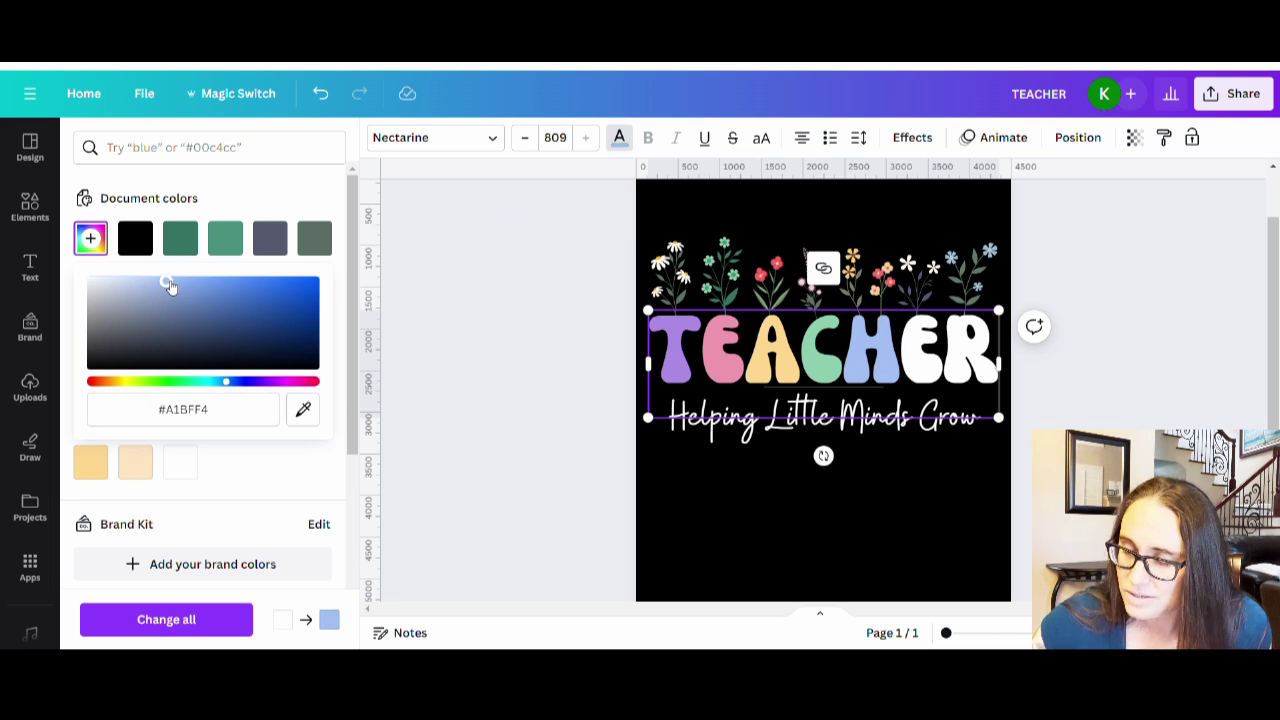
pyautogui.click(167, 284)
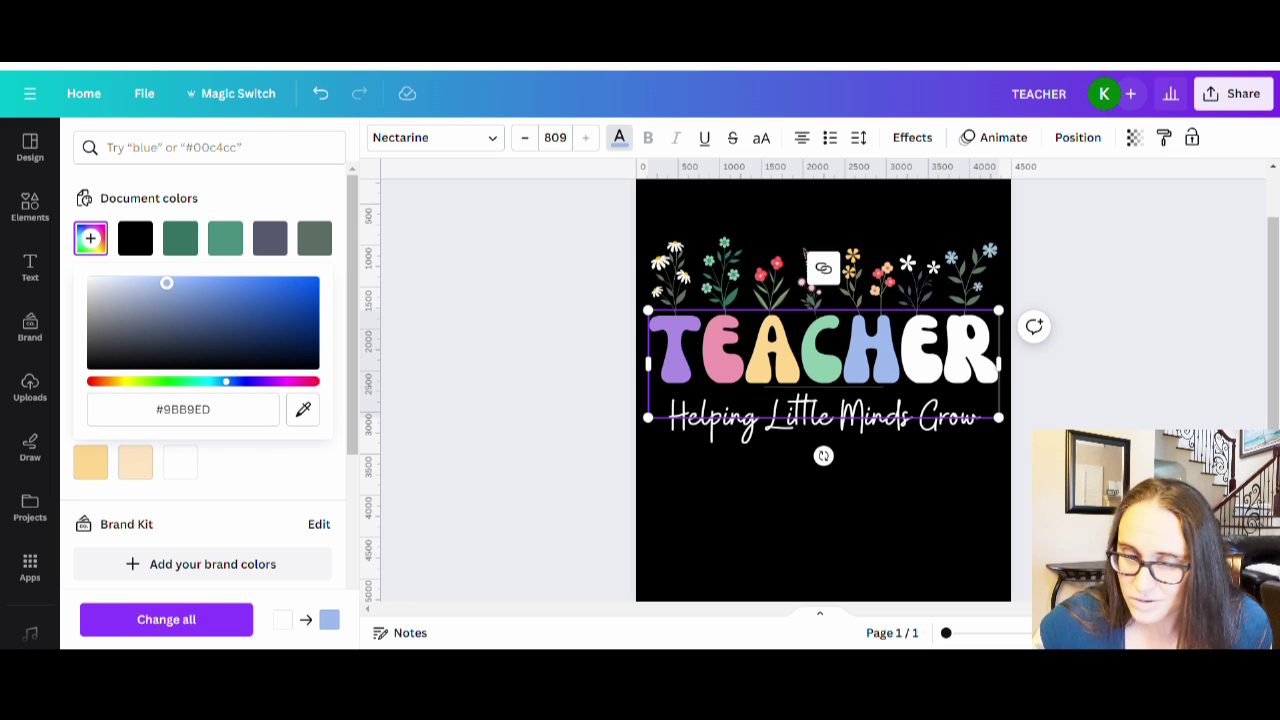
pyautogui.click(152, 289)
pyautogui.click(139, 288)
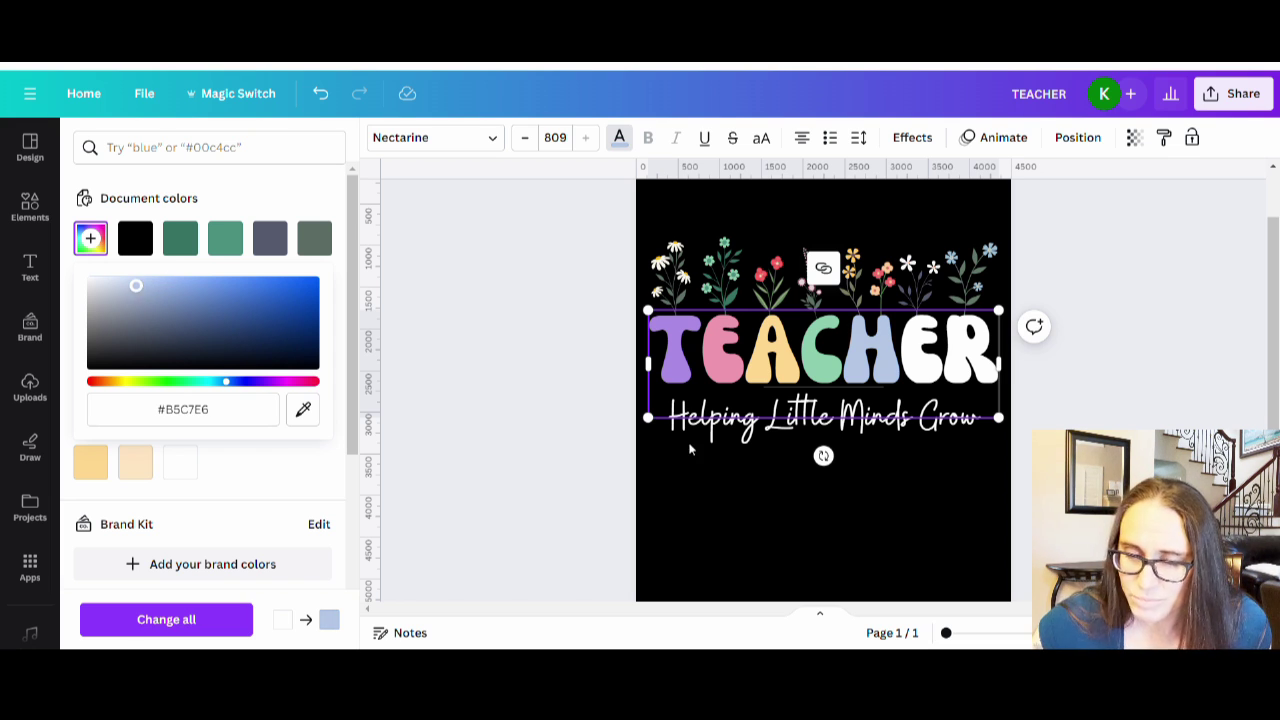
# Step: Adjust the T to a muted lavender, #B6A4DB
pyautogui.click(504, 318)
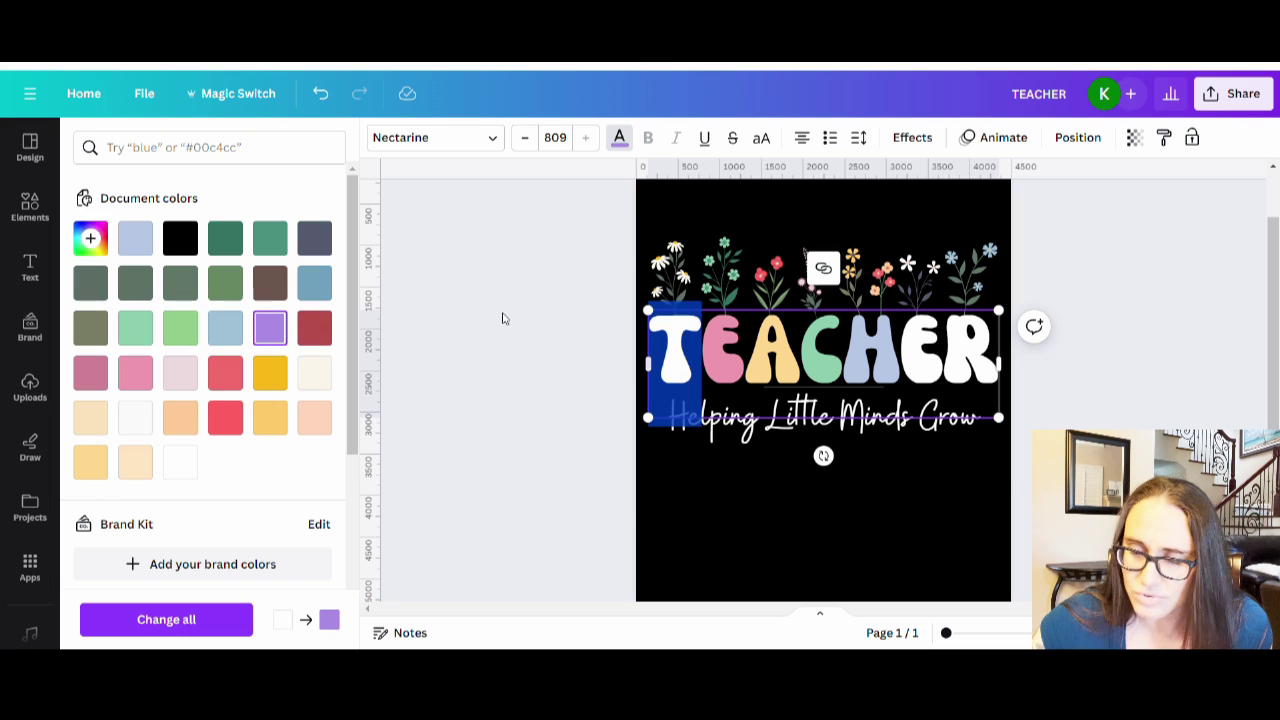
pyautogui.click(95, 235)
pyautogui.click(148, 281)
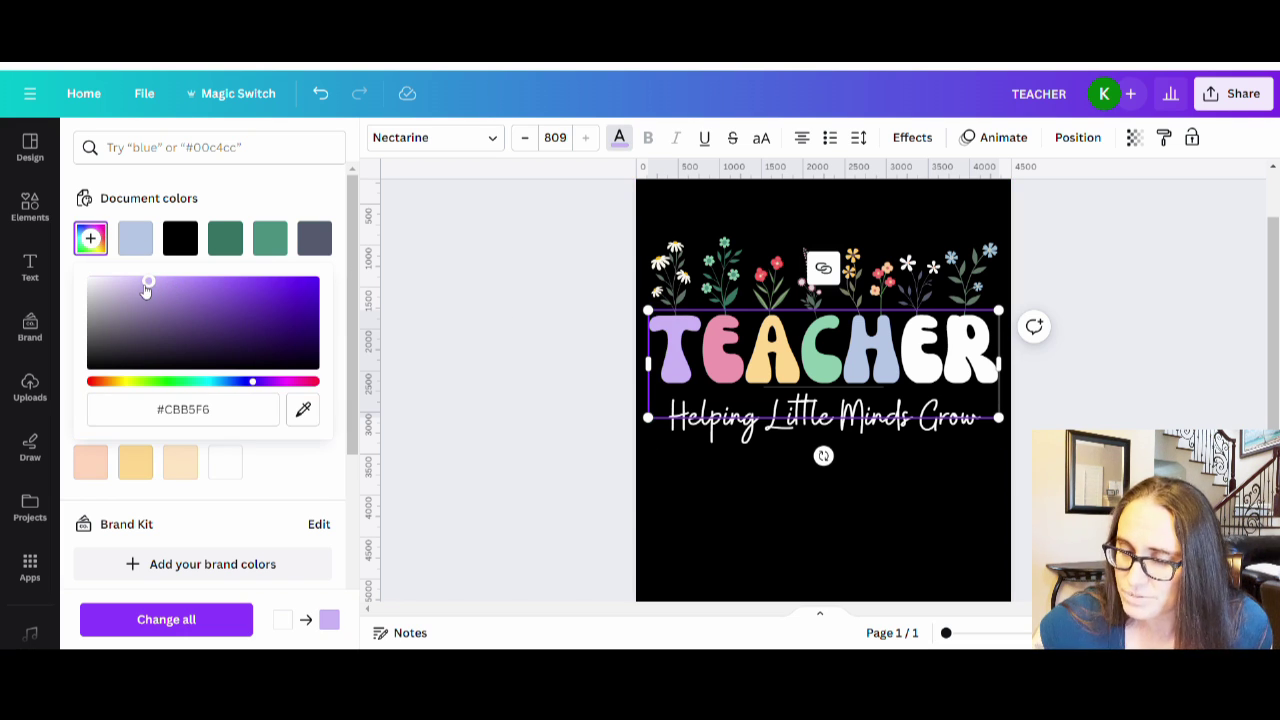
pyautogui.moveTo(145, 283); pyautogui.dragTo(142, 285)
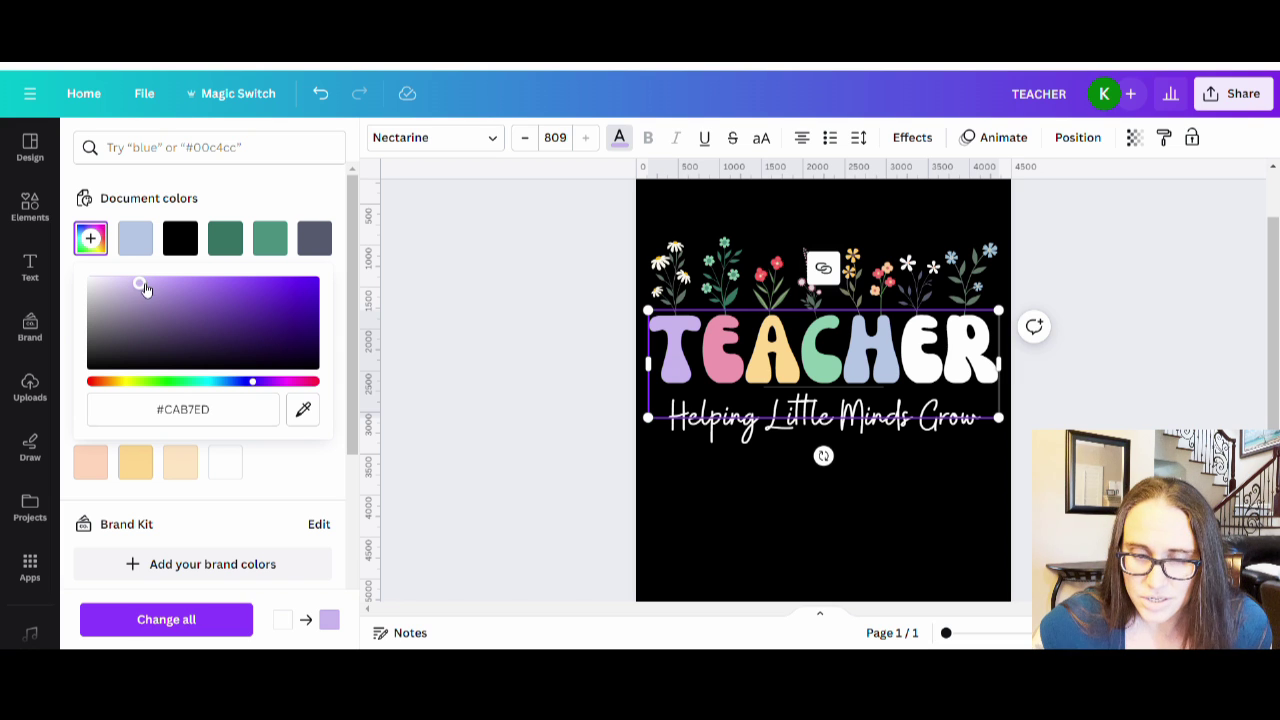
pyautogui.click(145, 289)
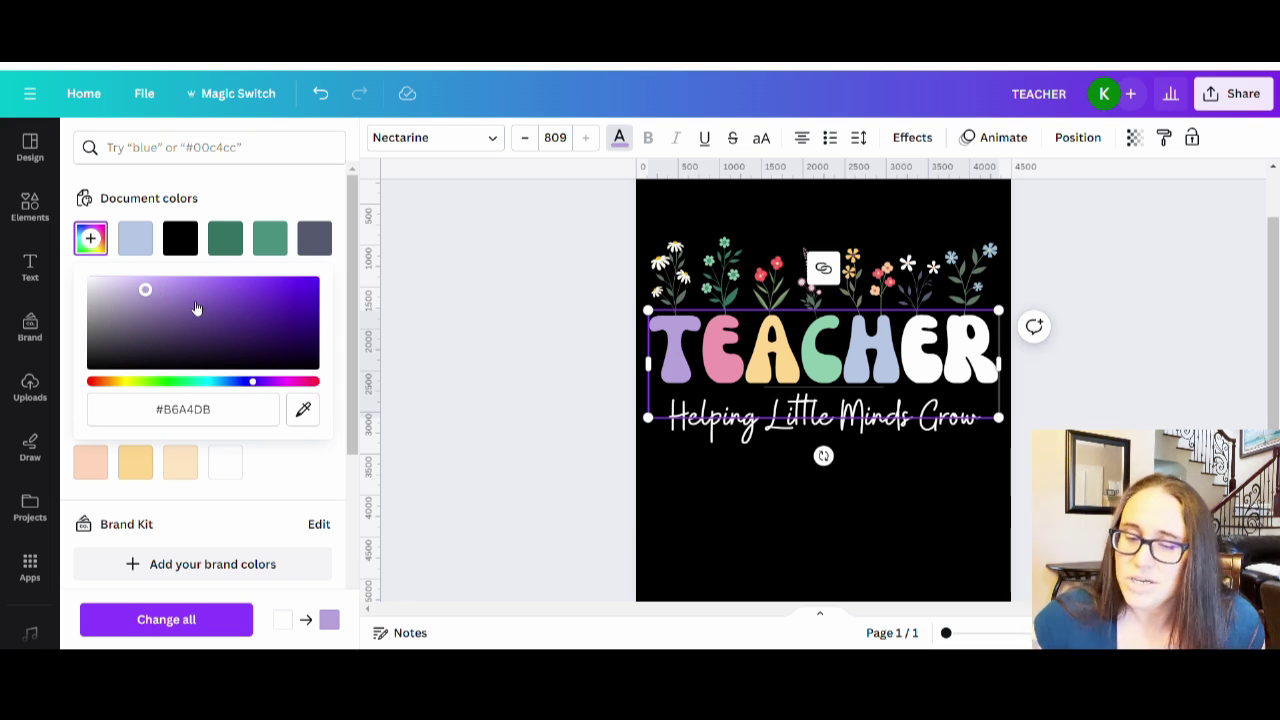
pyautogui.click(895, 532)
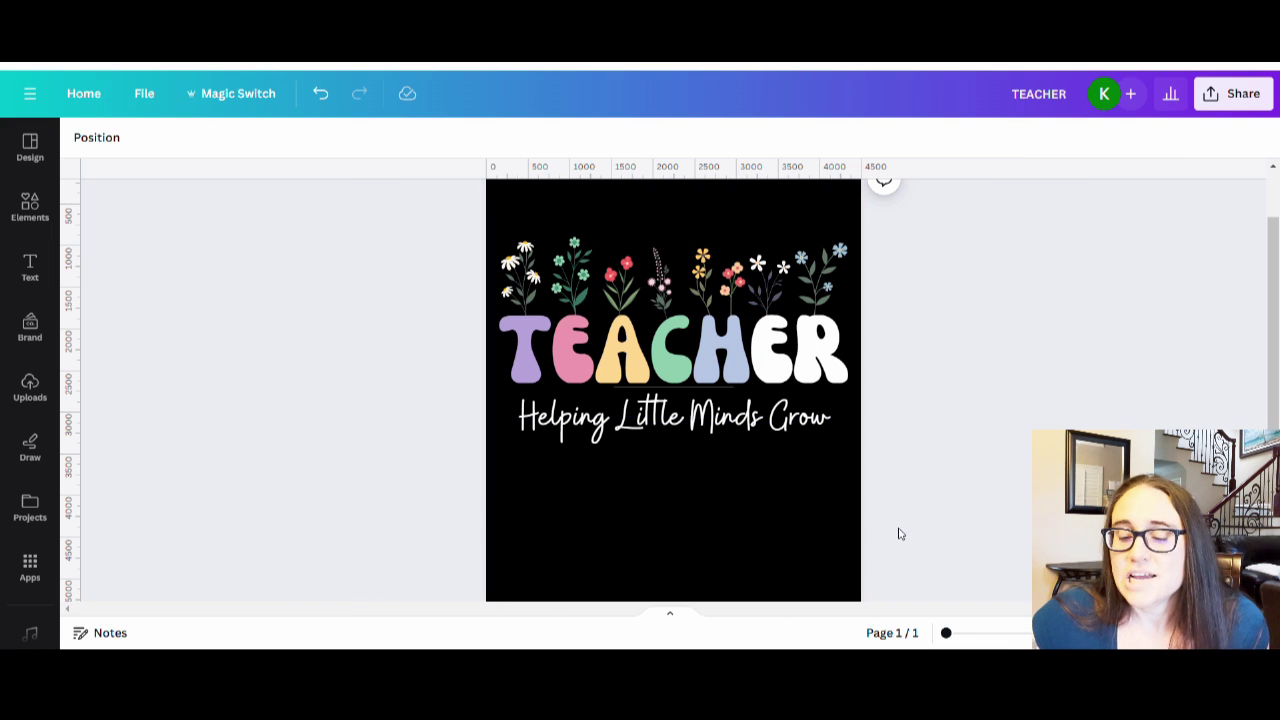
# Step: Colour the E after the H lavender
pyautogui.click(774, 354)
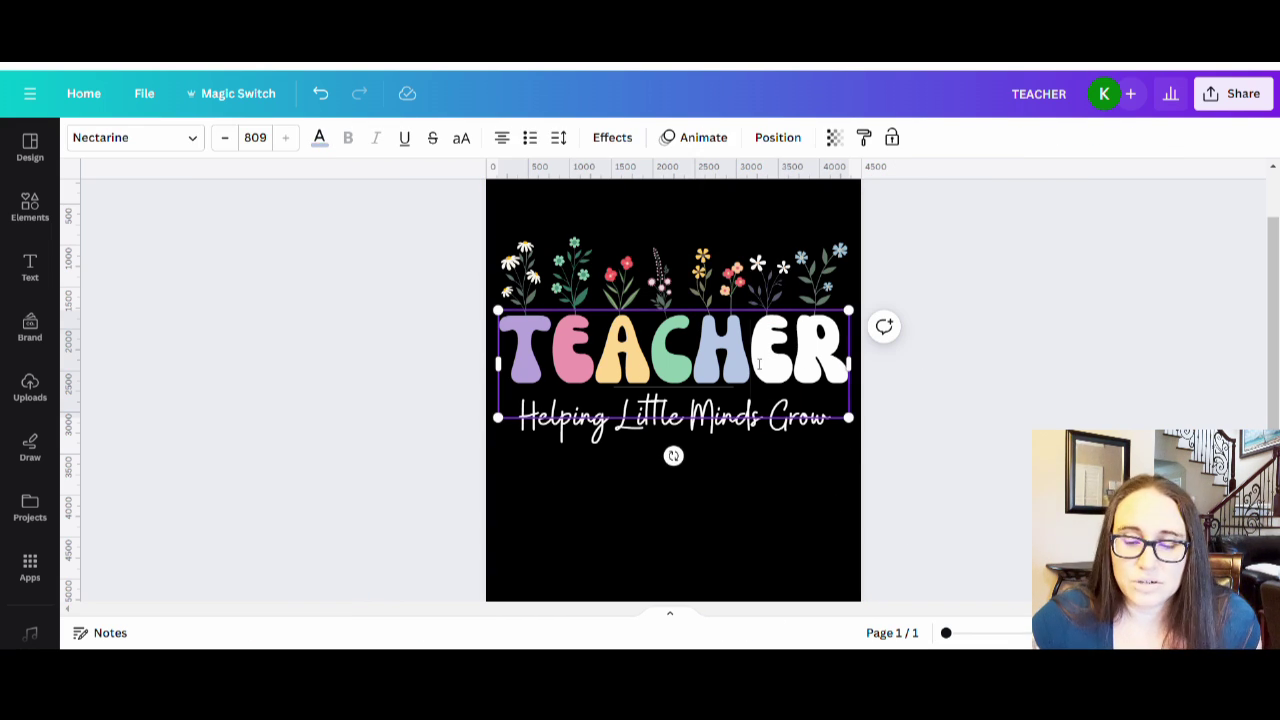
pyautogui.moveTo(760, 364); pyautogui.dragTo(794, 364)
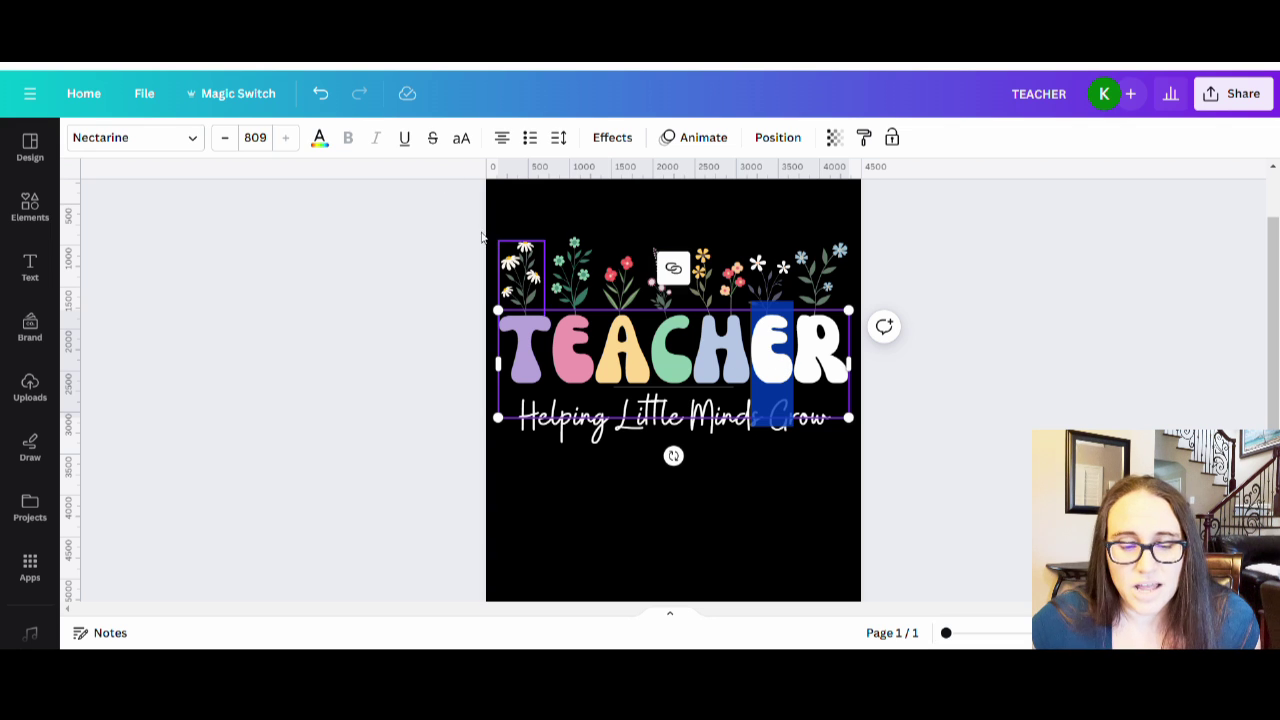
pyautogui.click(319, 137)
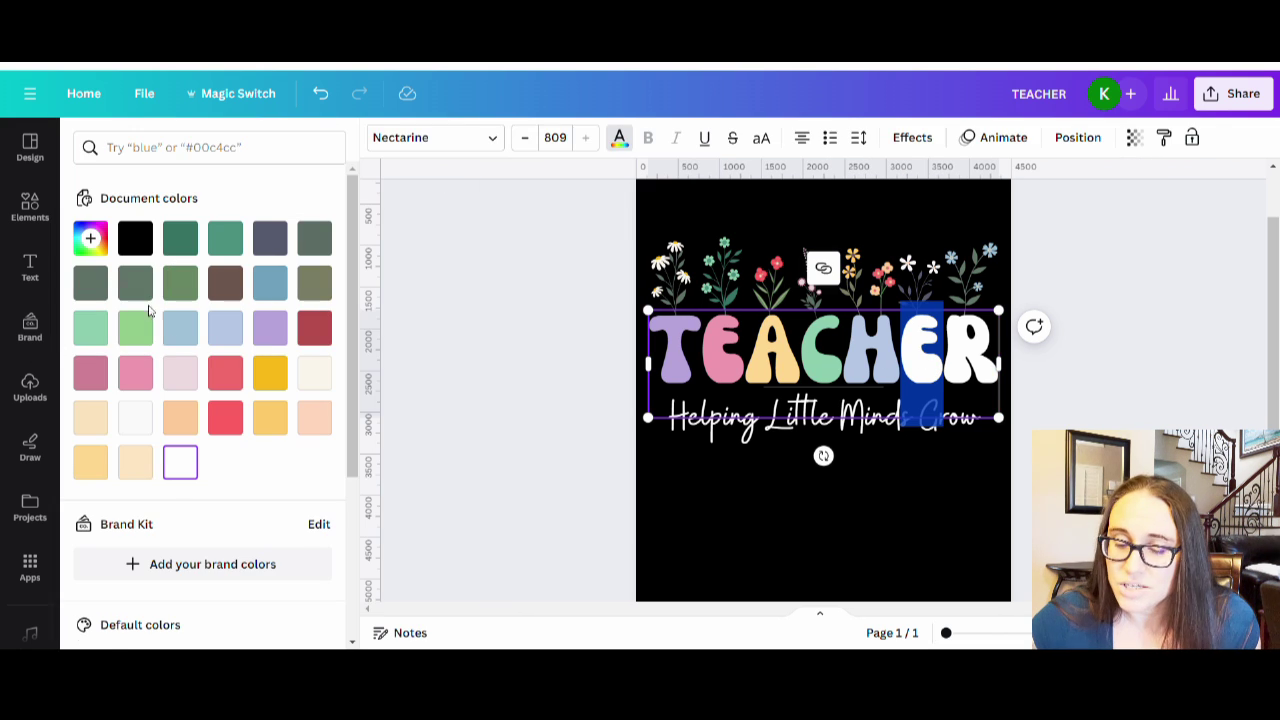
pyautogui.click(270, 328)
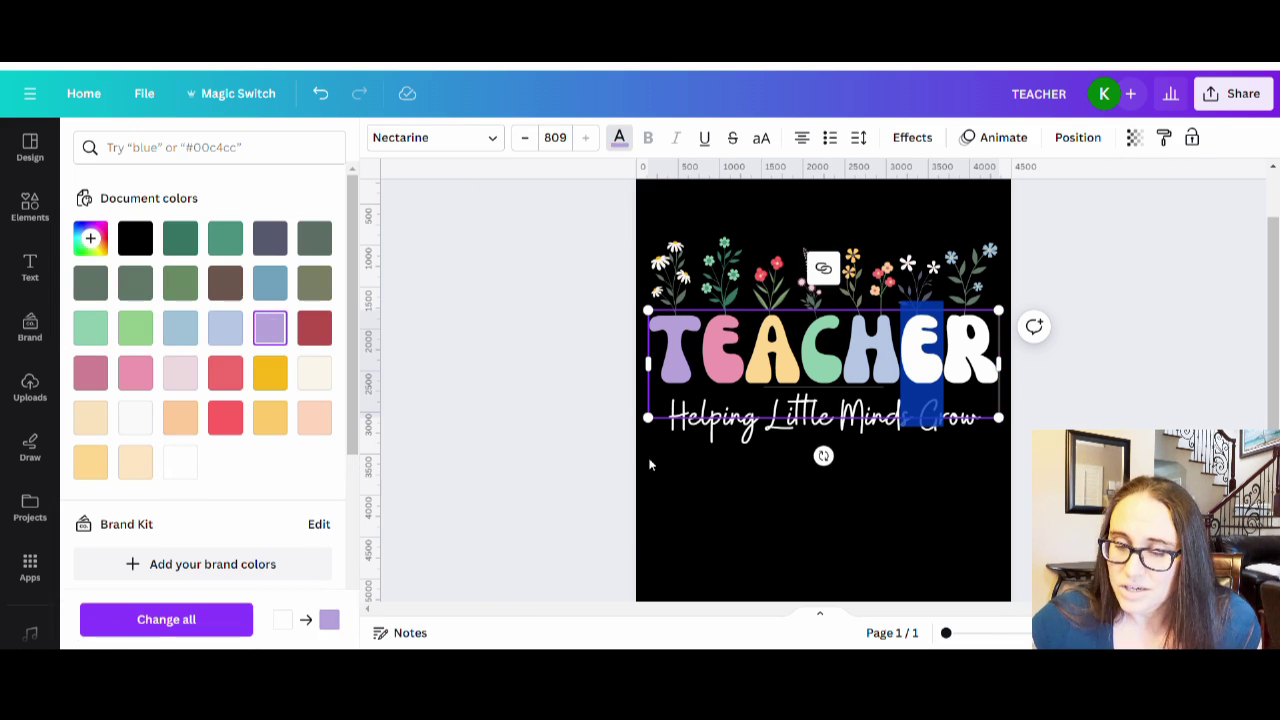
pyautogui.click(713, 475)
# Step: Colour the R pink
pyautogui.click(823, 358)
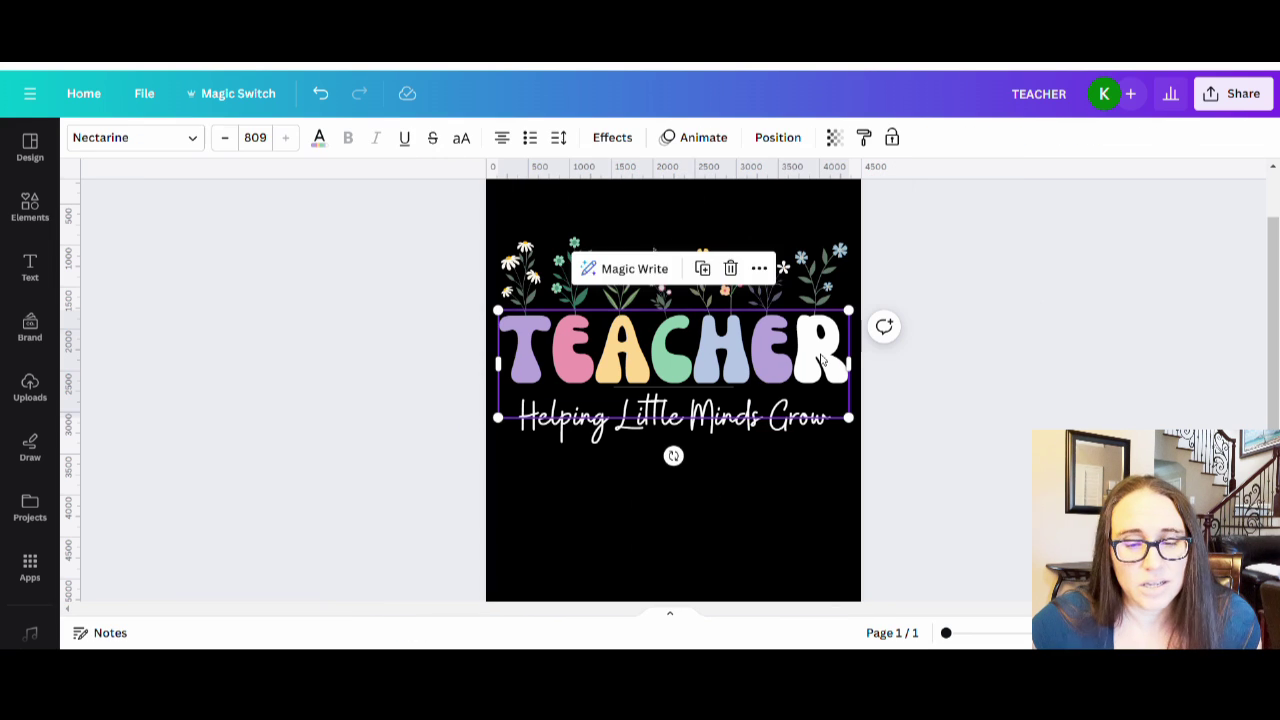
pyautogui.moveTo(795, 360); pyautogui.dragTo(850, 365)
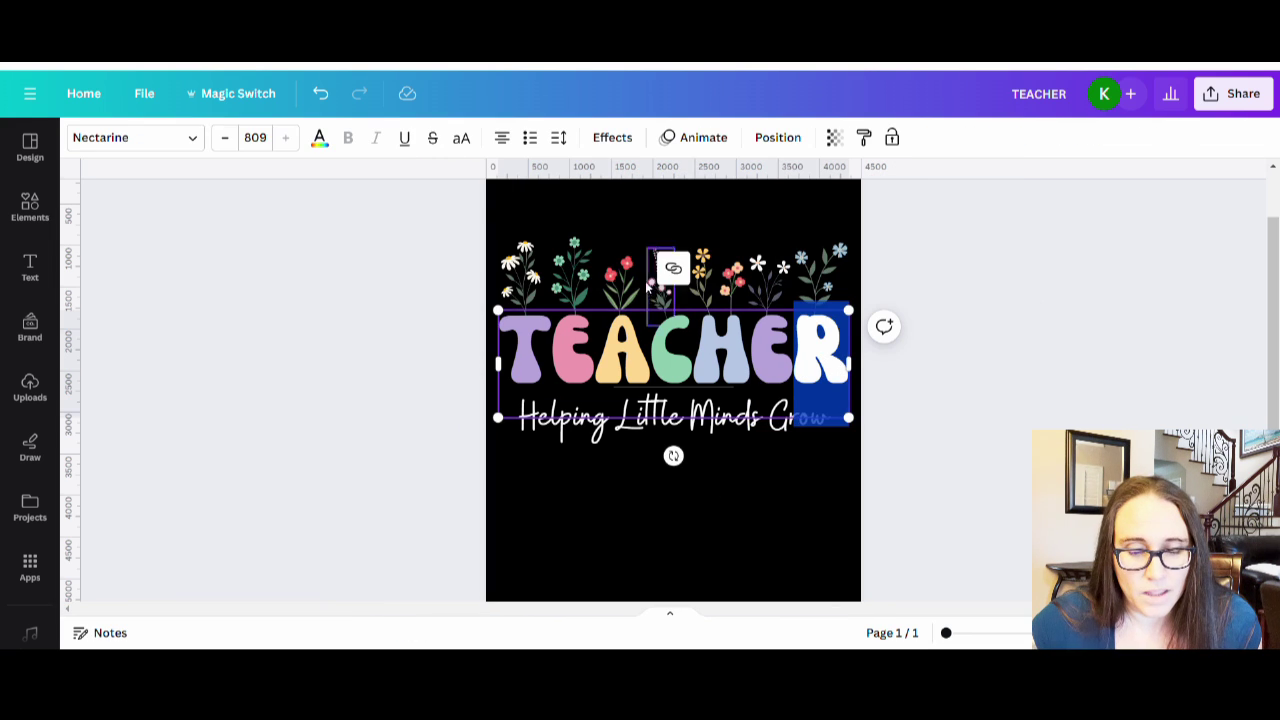
pyautogui.click(319, 137)
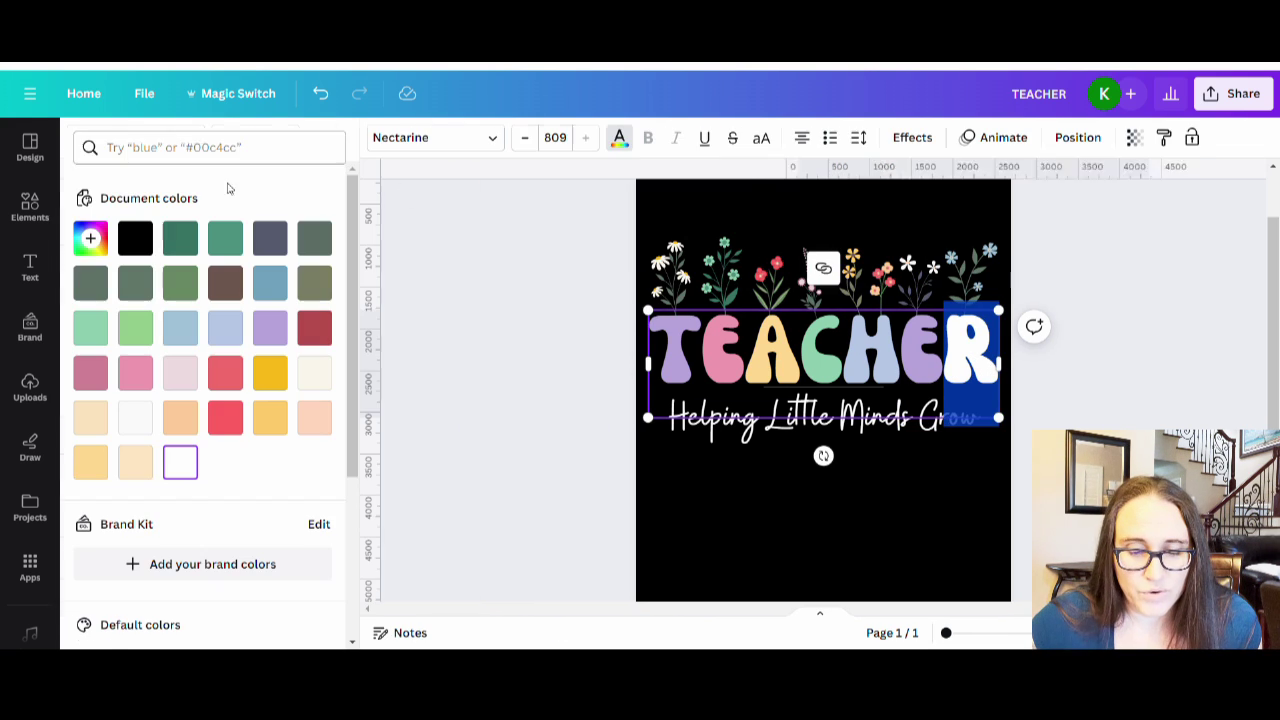
pyautogui.click(135, 374)
pyautogui.click(794, 520)
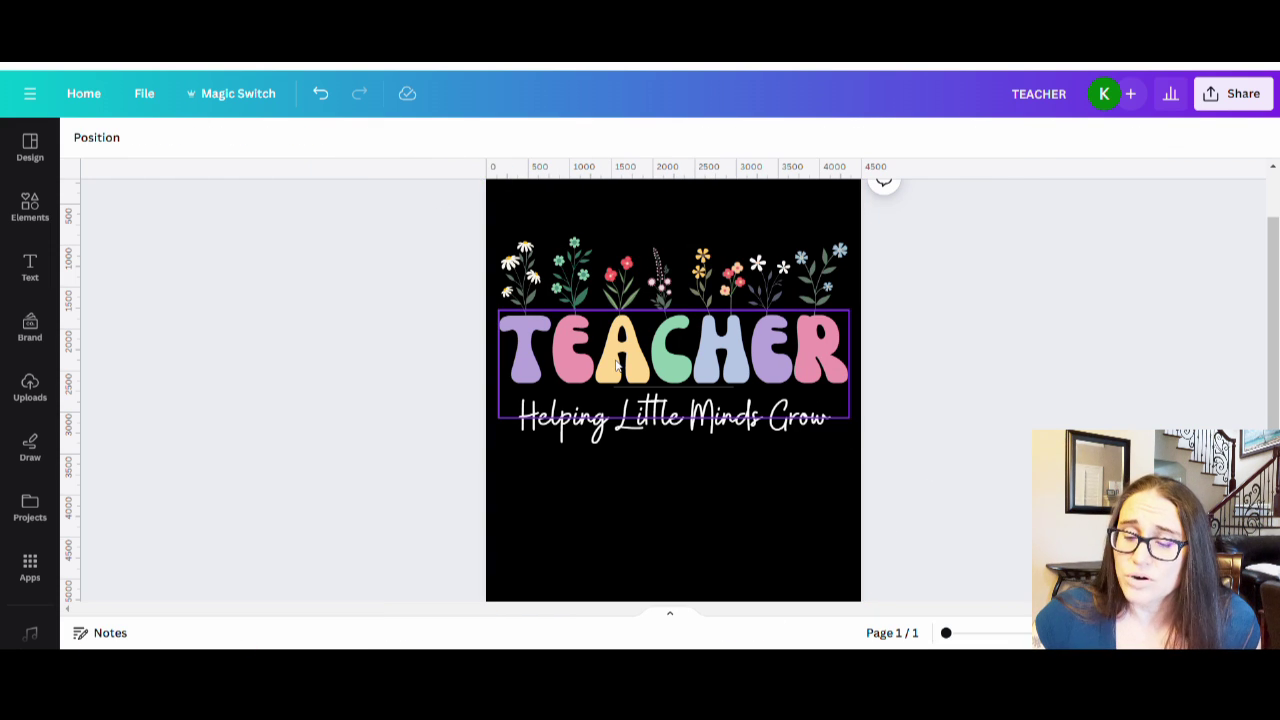
# Step: Change the E after the H to a light pastel yellow instead
pyautogui.click(761, 357)
pyautogui.click(761, 357)
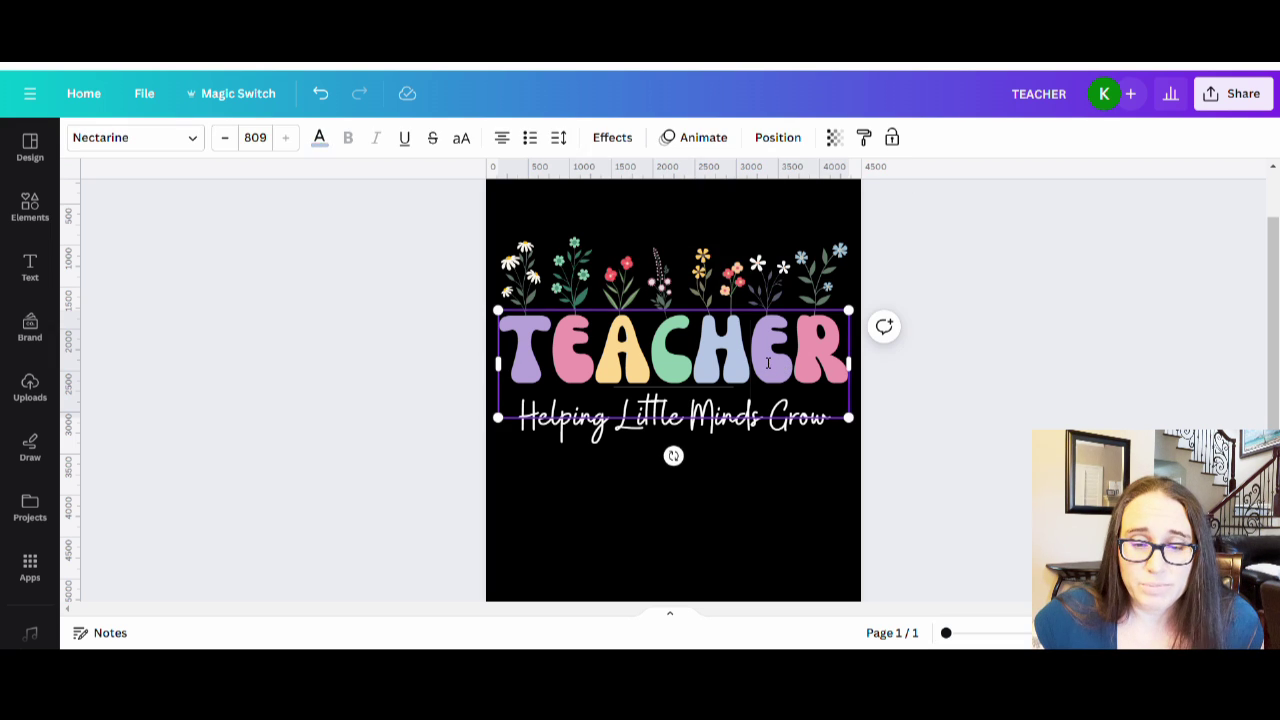
pyautogui.moveTo(761, 357); pyautogui.dragTo(782, 362)
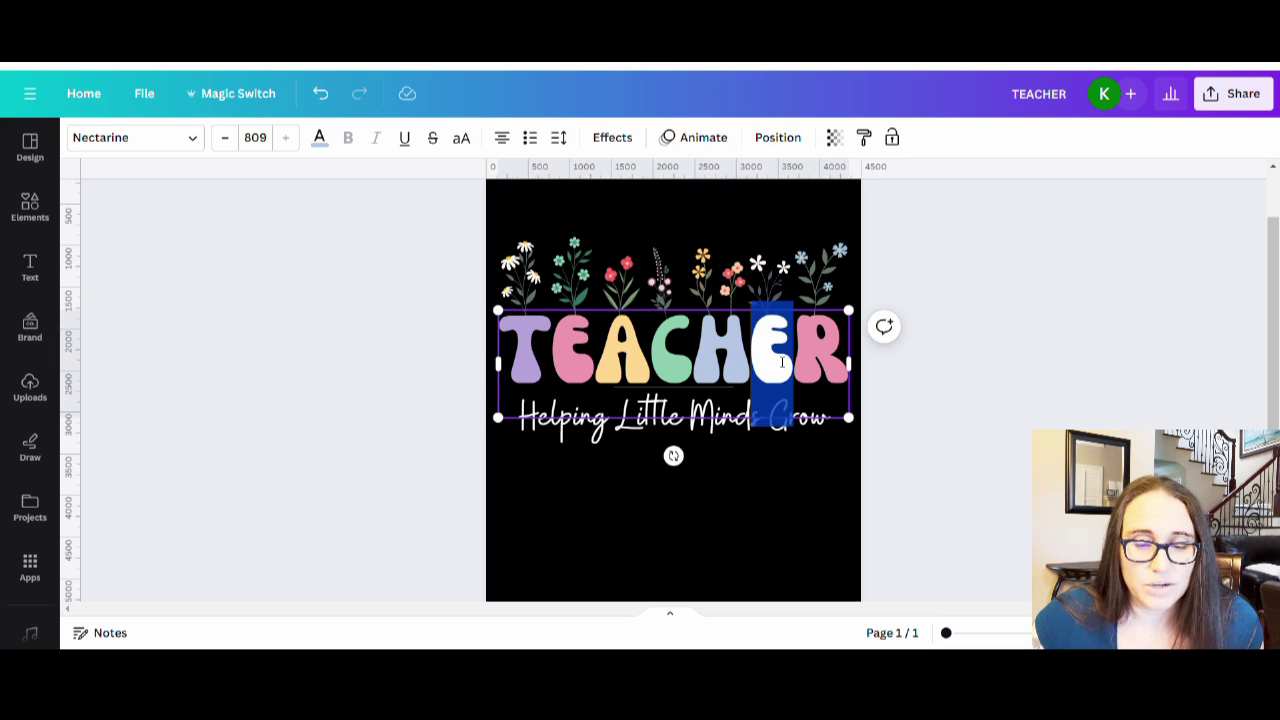
pyautogui.click(319, 140)
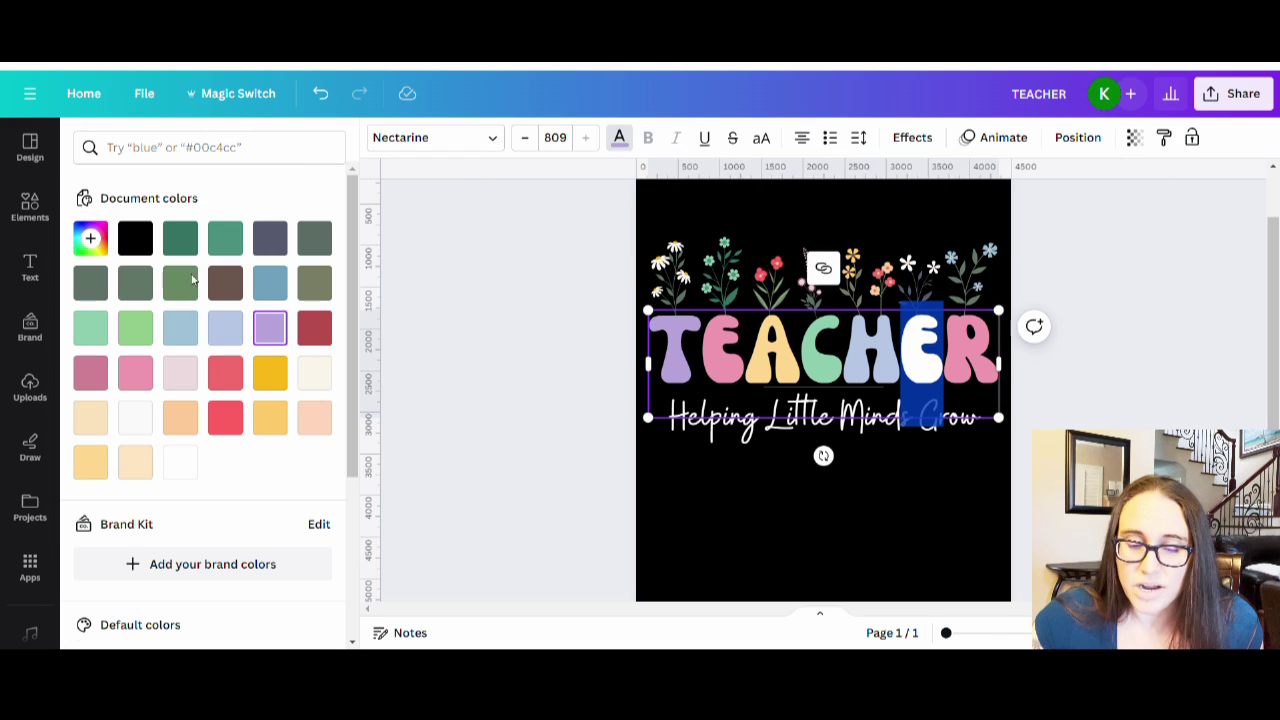
pyautogui.click(270, 420)
pyautogui.click(764, 513)
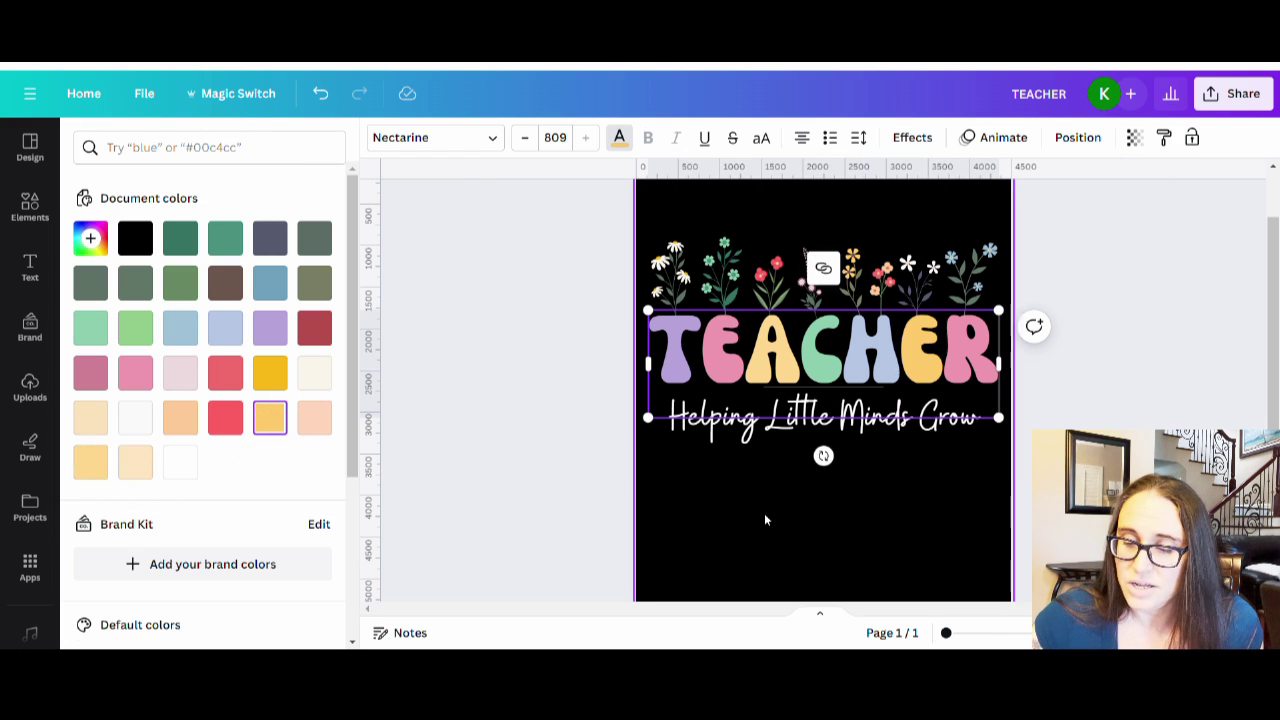
pyautogui.click(780, 412)
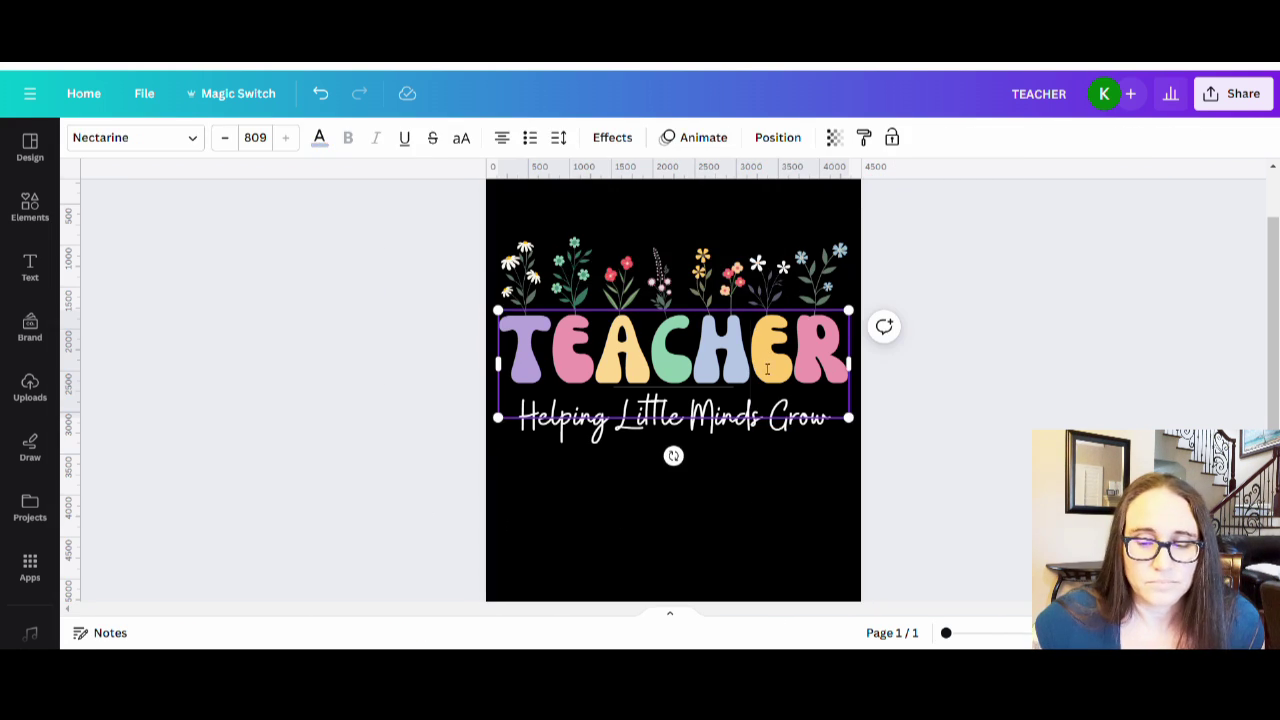
pyautogui.moveTo(752, 350); pyautogui.dragTo(793, 350)
pyautogui.click(318, 139)
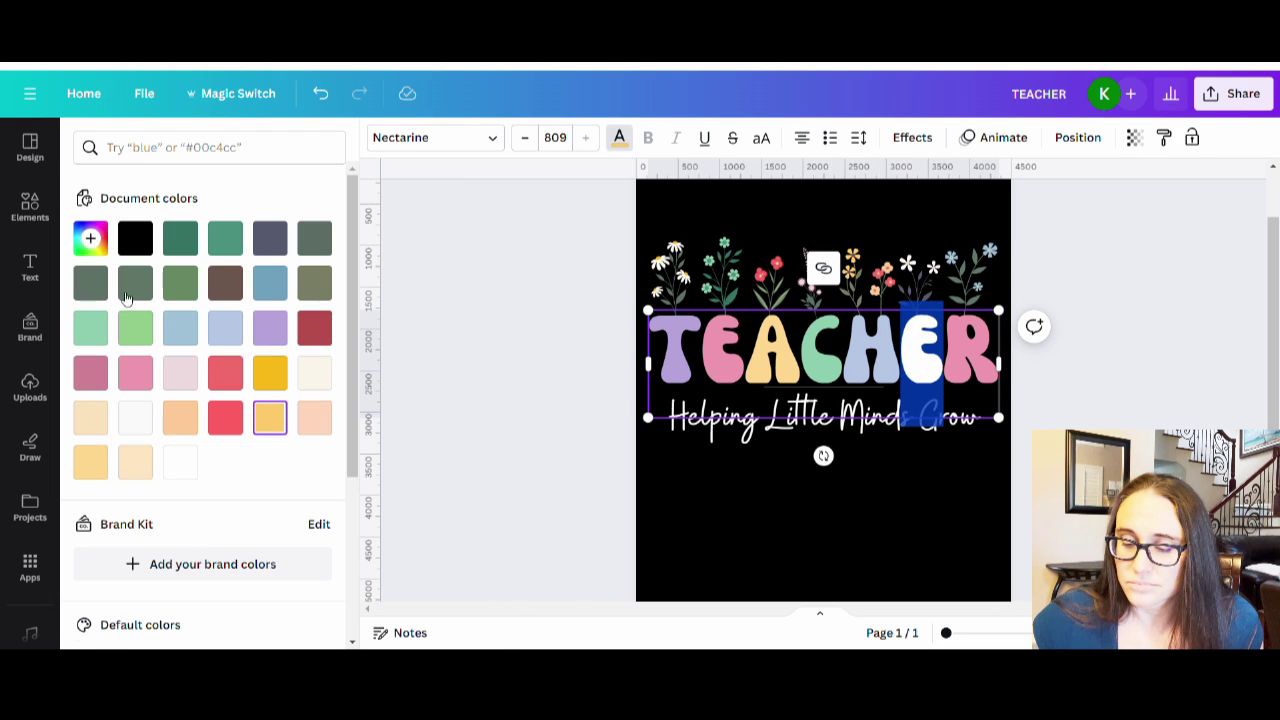
pyautogui.click(92, 462)
pyautogui.click(831, 500)
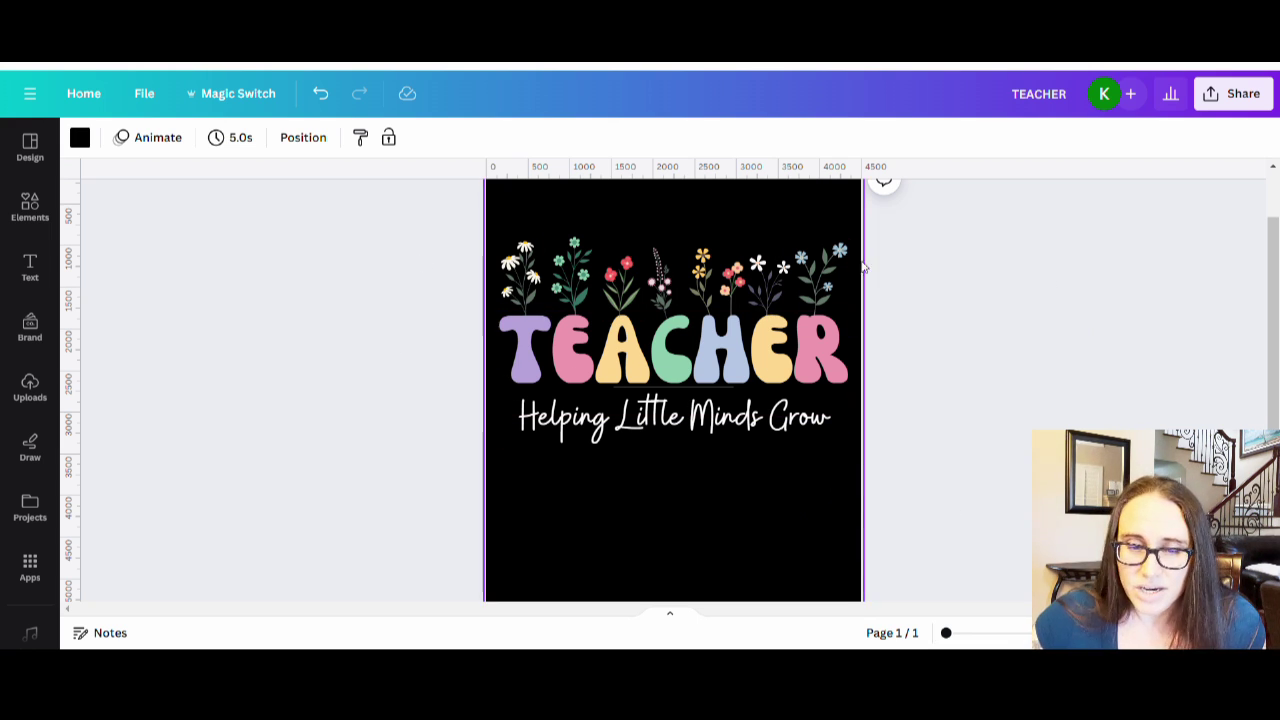
# Step: Sample the mint #8BCEAE from the design as a custom colour for the flower stems
pyautogui.click(830, 265)
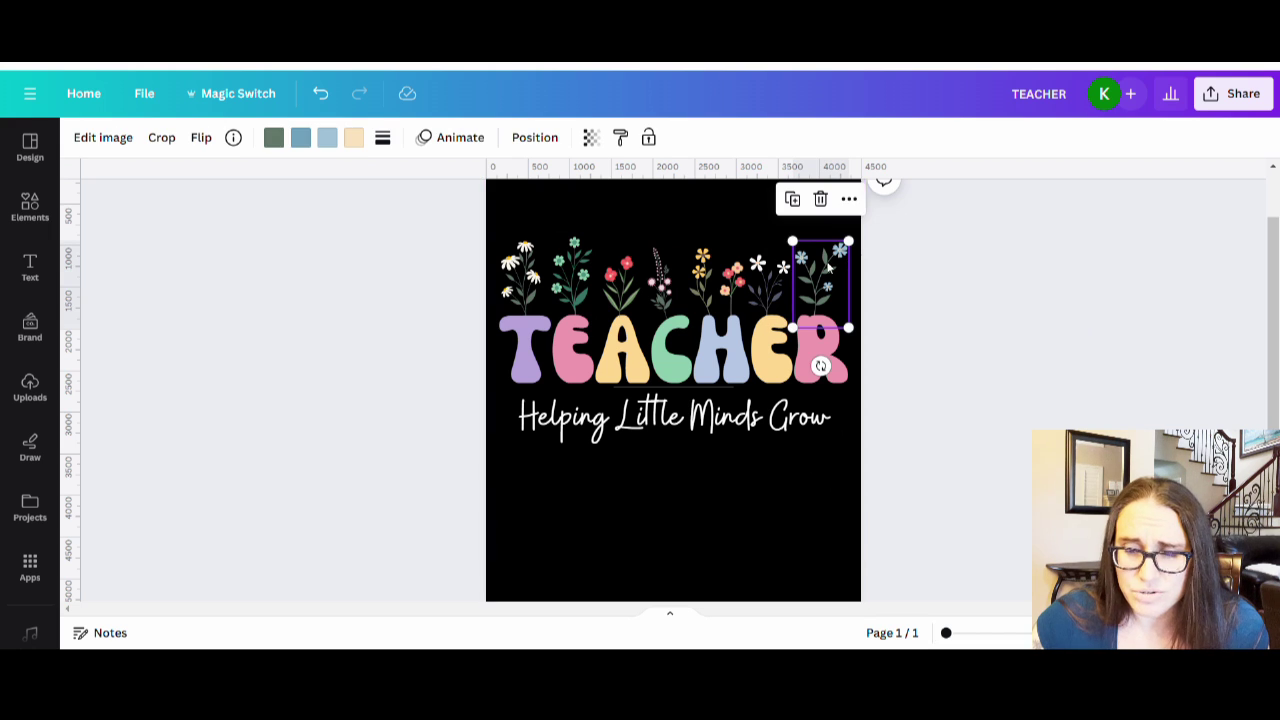
pyautogui.click(274, 139)
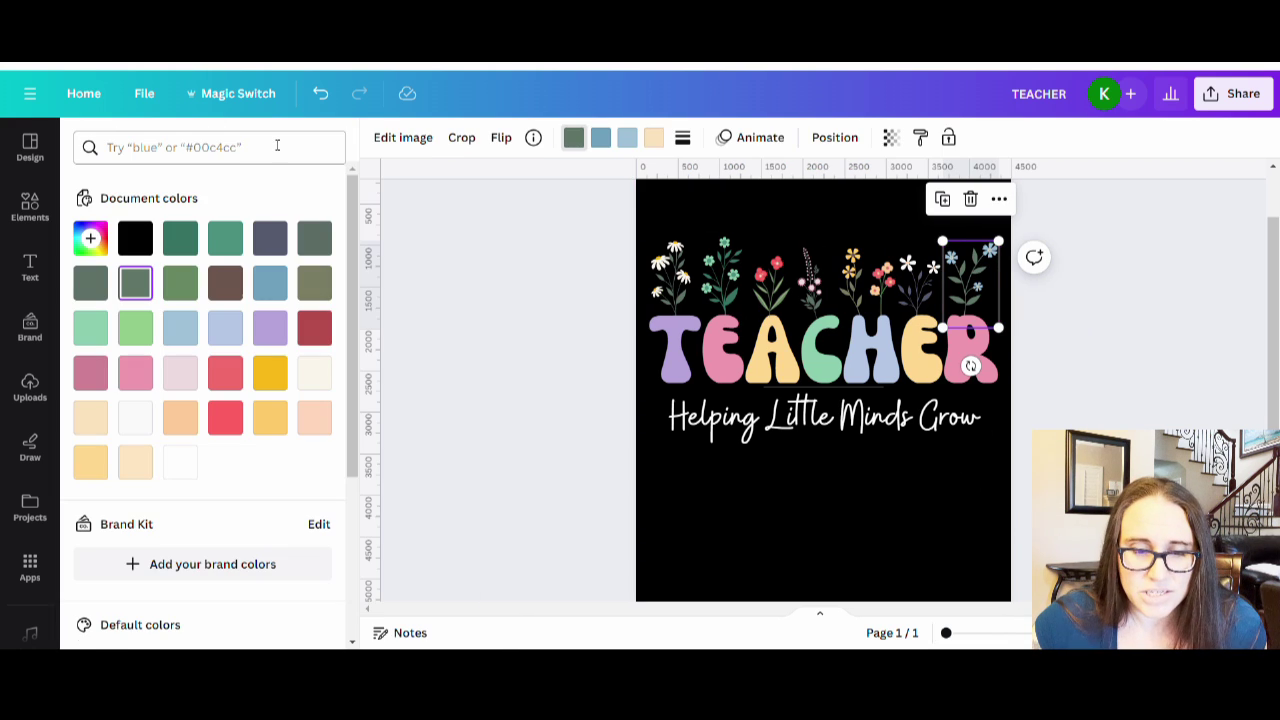
pyautogui.click(90, 238)
pyautogui.click(303, 409)
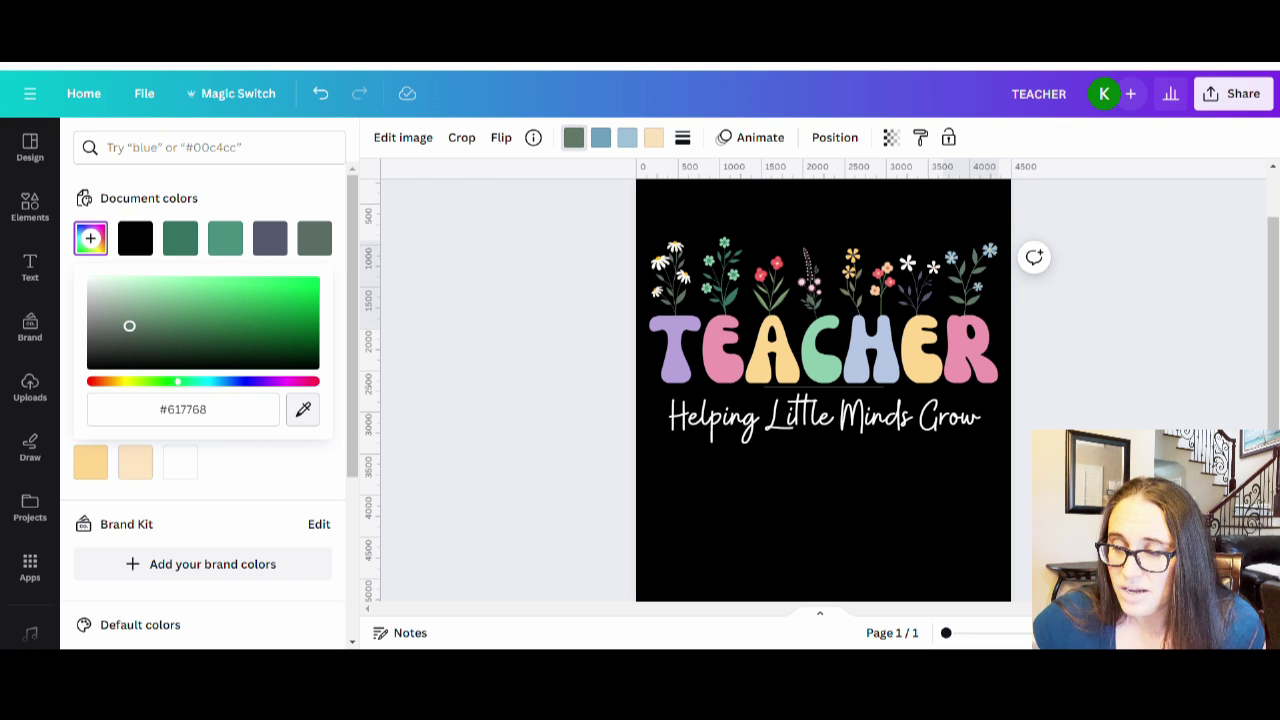
pyautogui.click(820, 345)
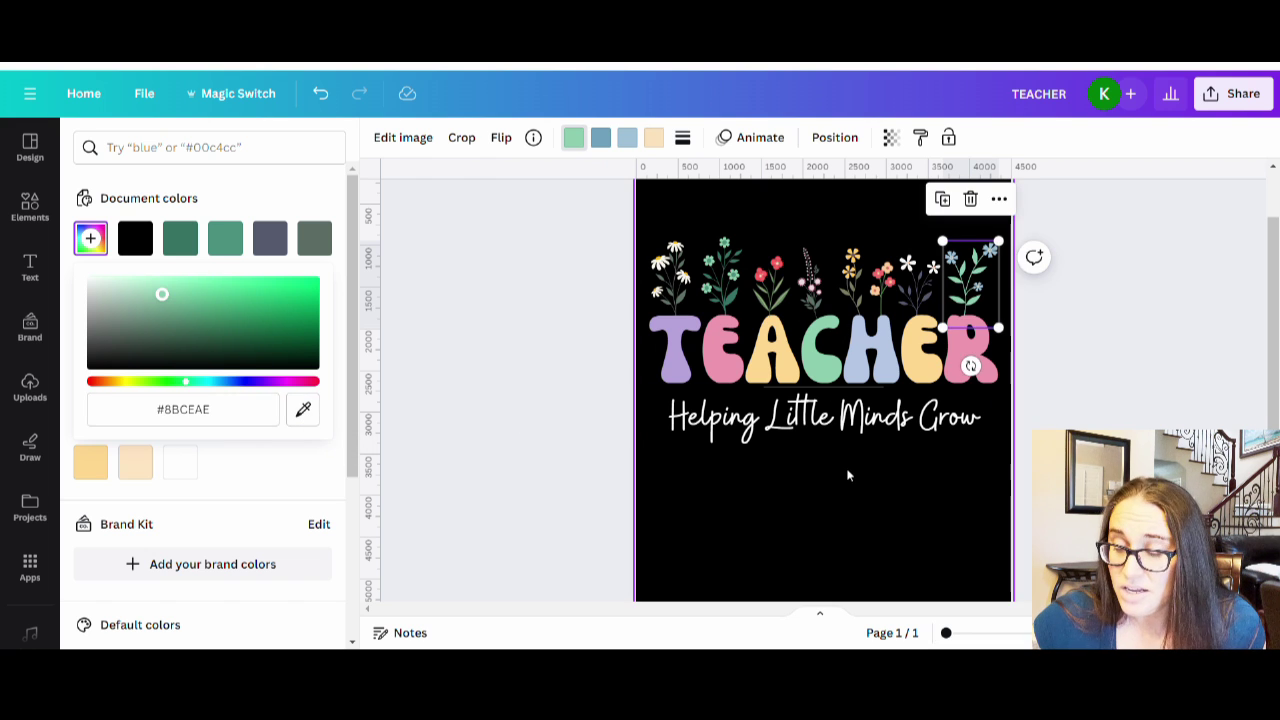
# Step: Recolour the stems above the second E and between C and H to mint
pyautogui.click(920, 296)
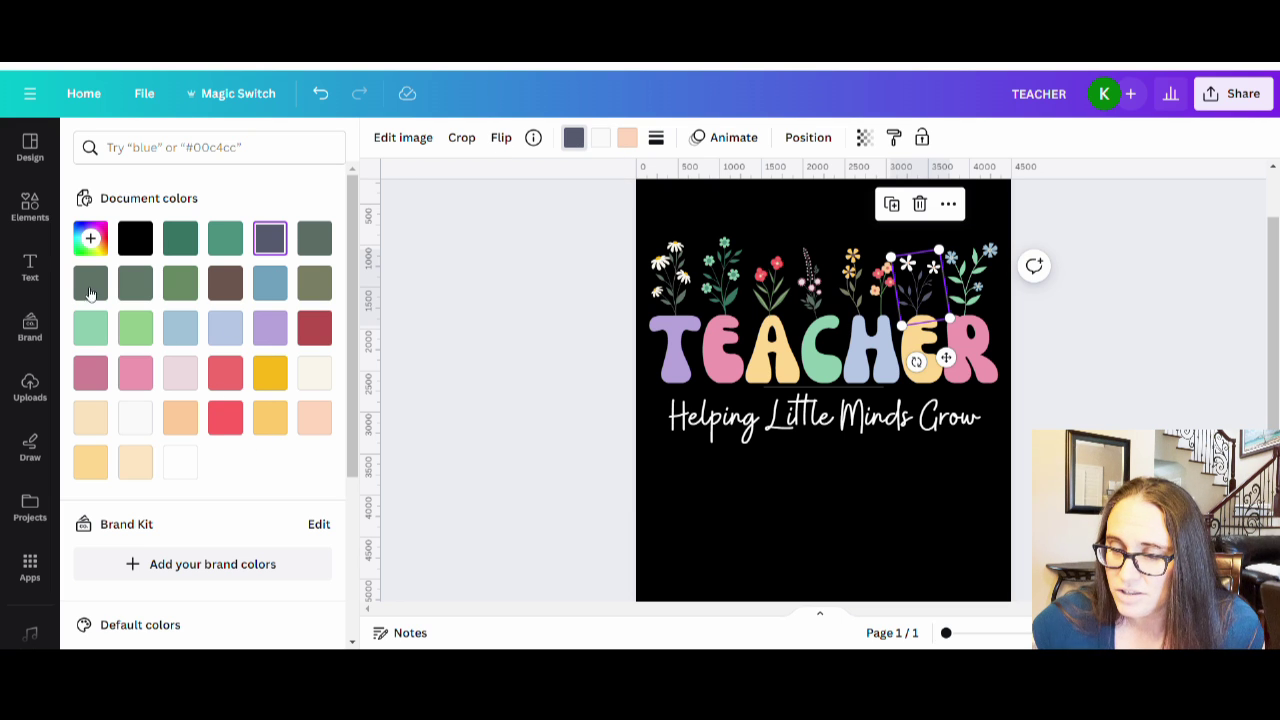
pyautogui.click(92, 330)
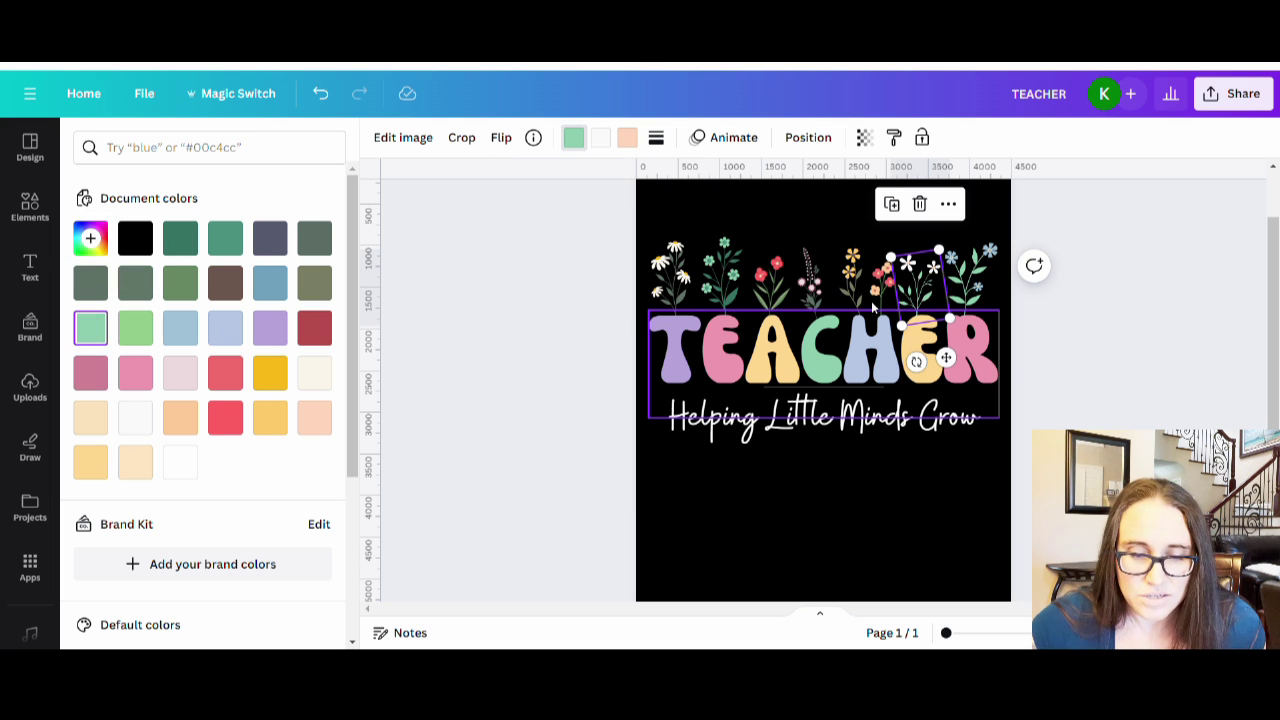
pyautogui.click(872, 306)
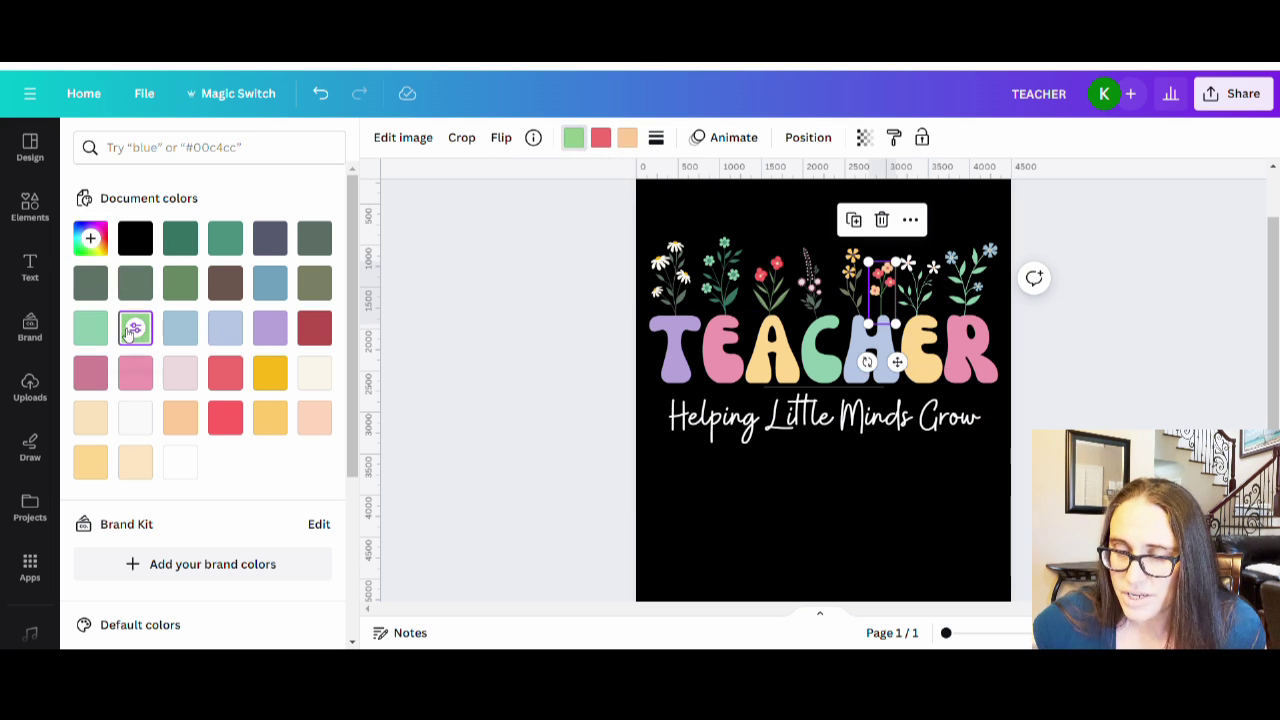
pyautogui.click(850, 290)
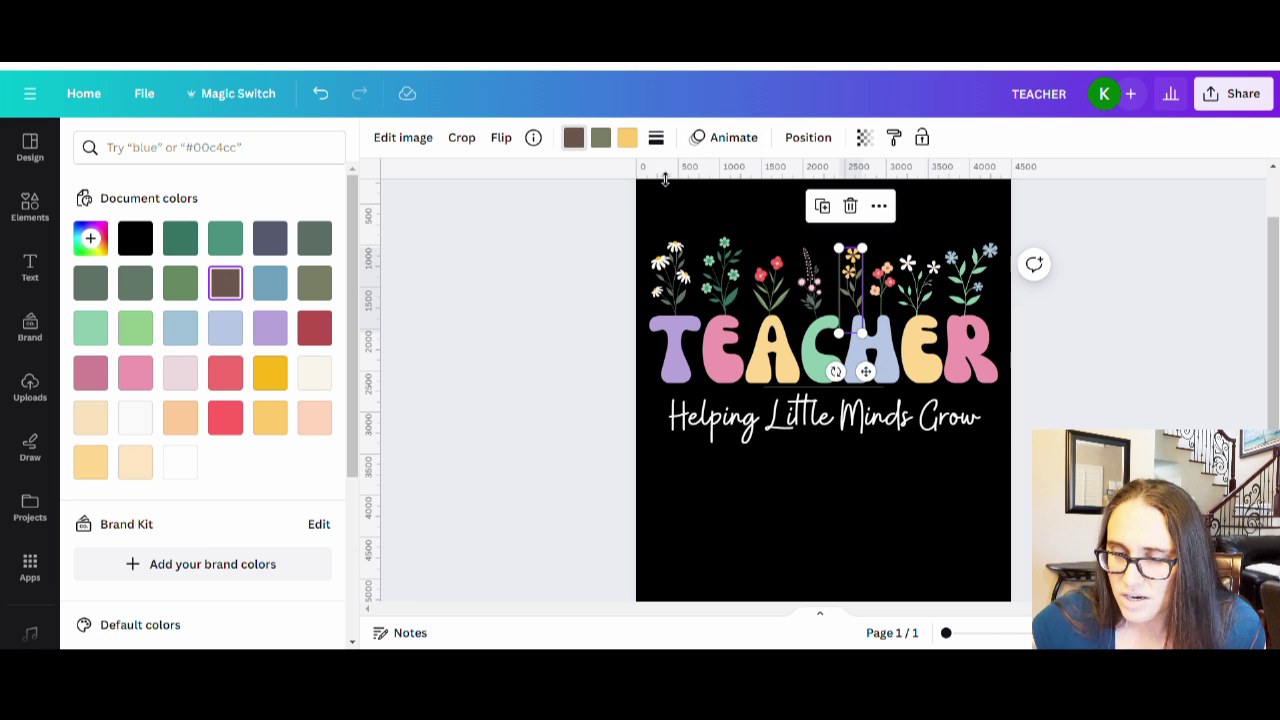
pyautogui.click(601, 138)
pyautogui.click(90, 328)
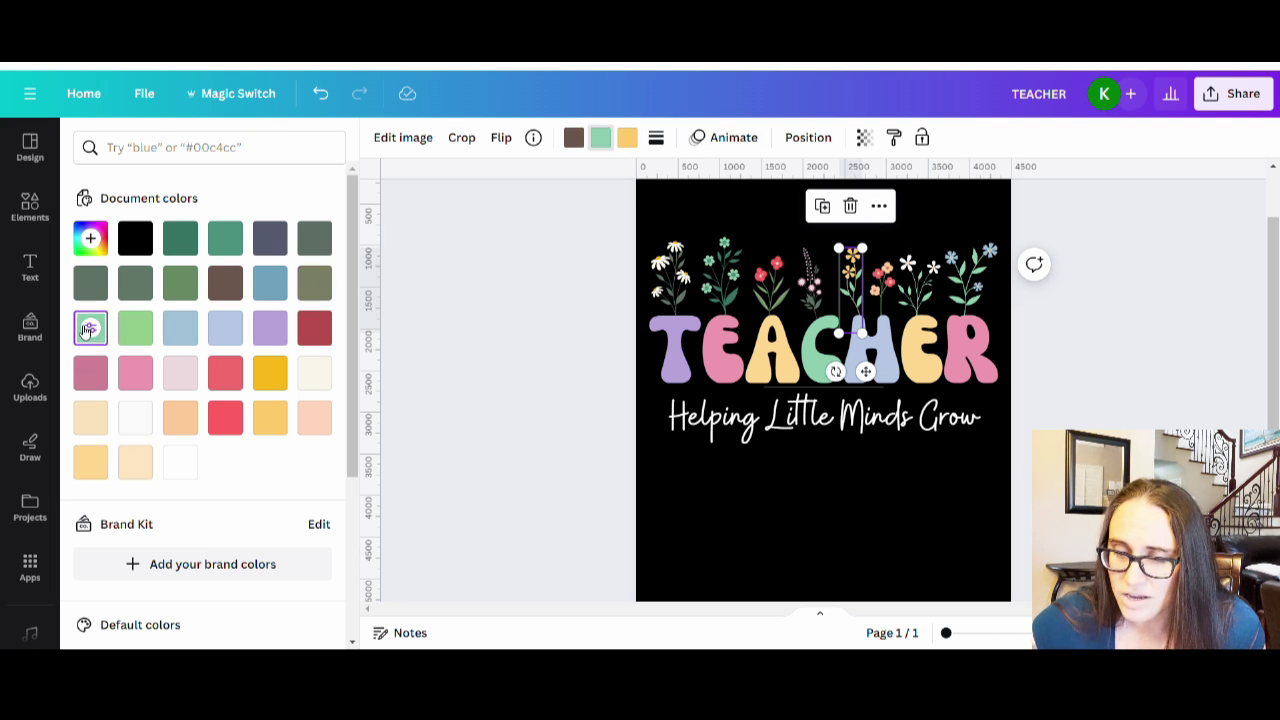
# Step: Turn the stems of the red flower above the A and above the first E mint
pyautogui.click(771, 285)
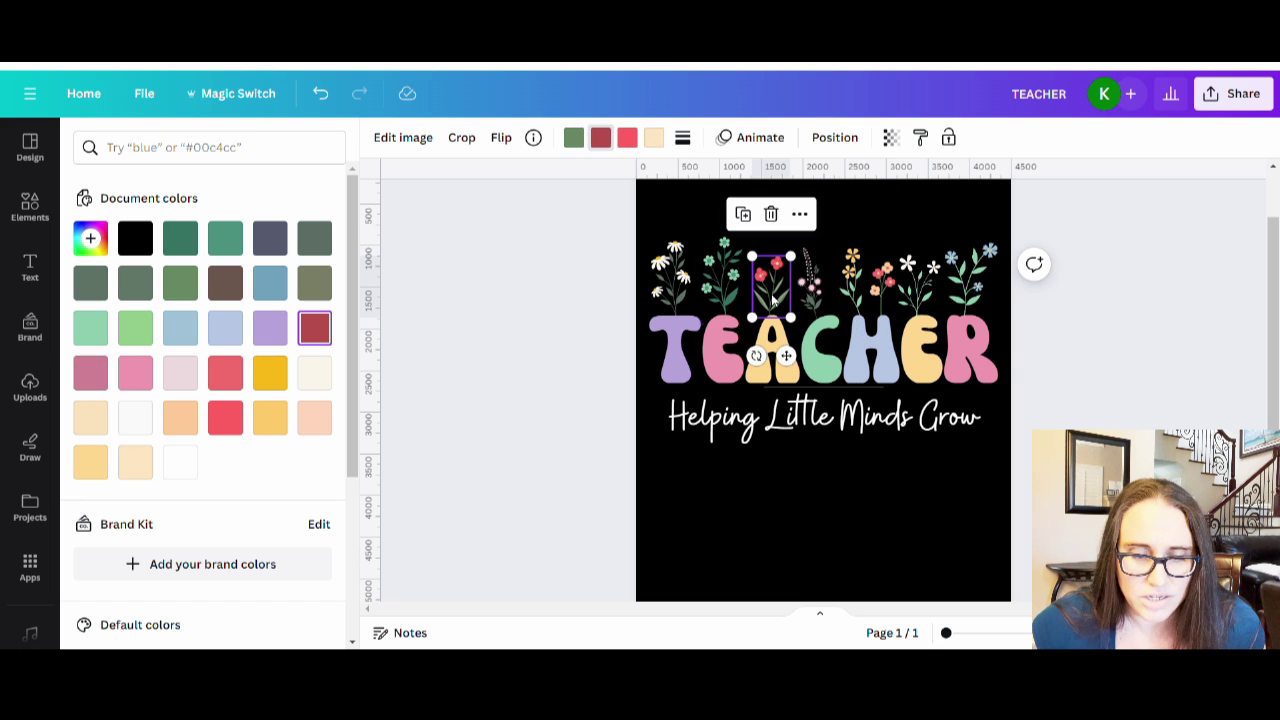
pyautogui.click(573, 139)
pyautogui.click(90, 328)
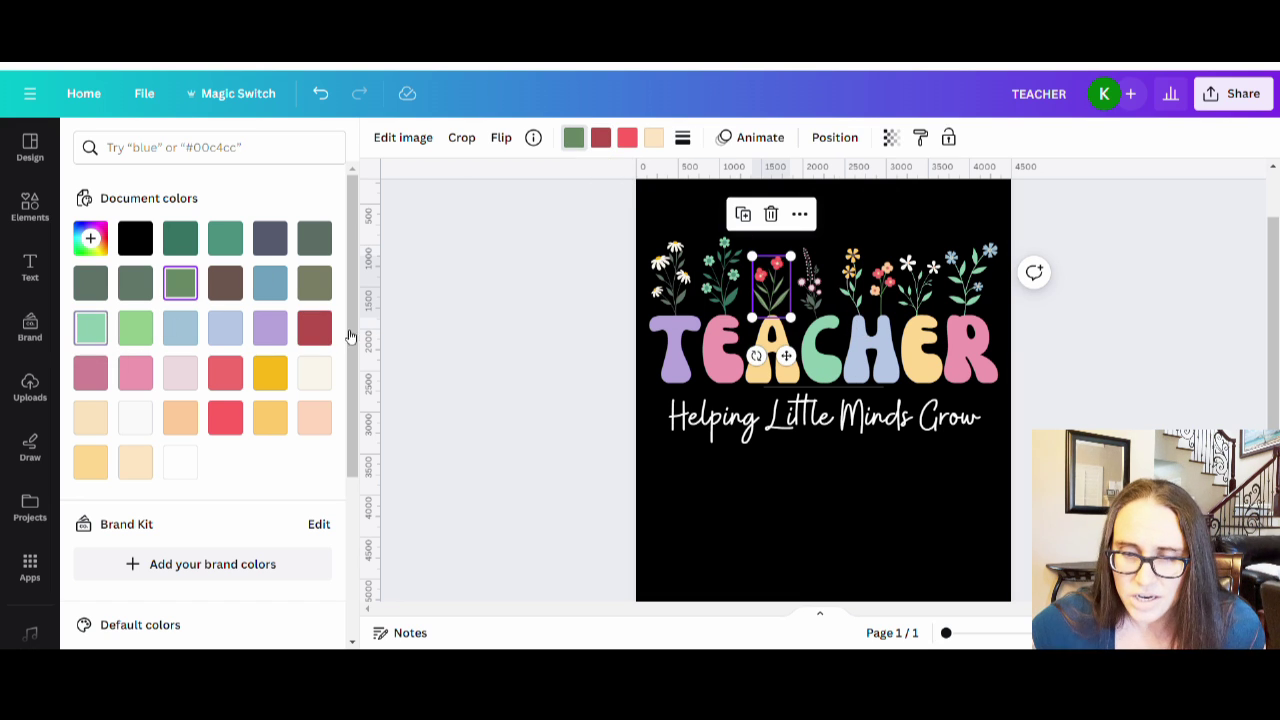
pyautogui.click(716, 284)
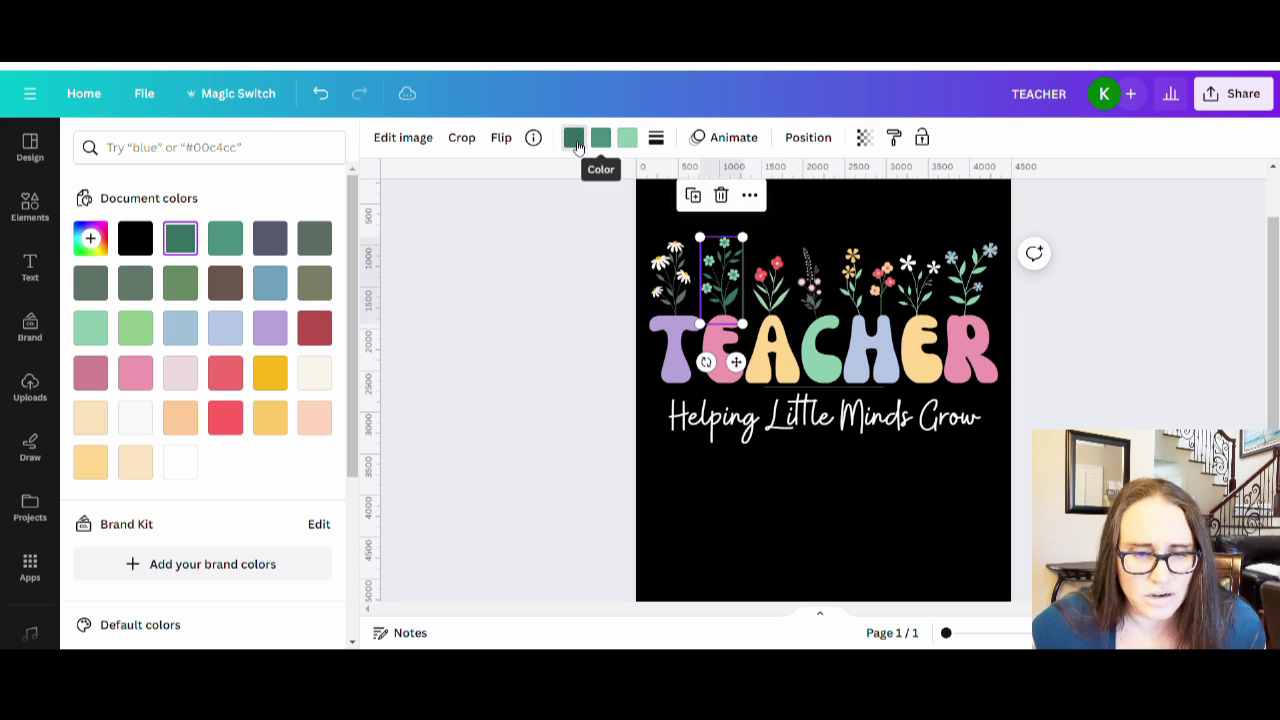
pyautogui.click(573, 138)
pyautogui.click(276, 137)
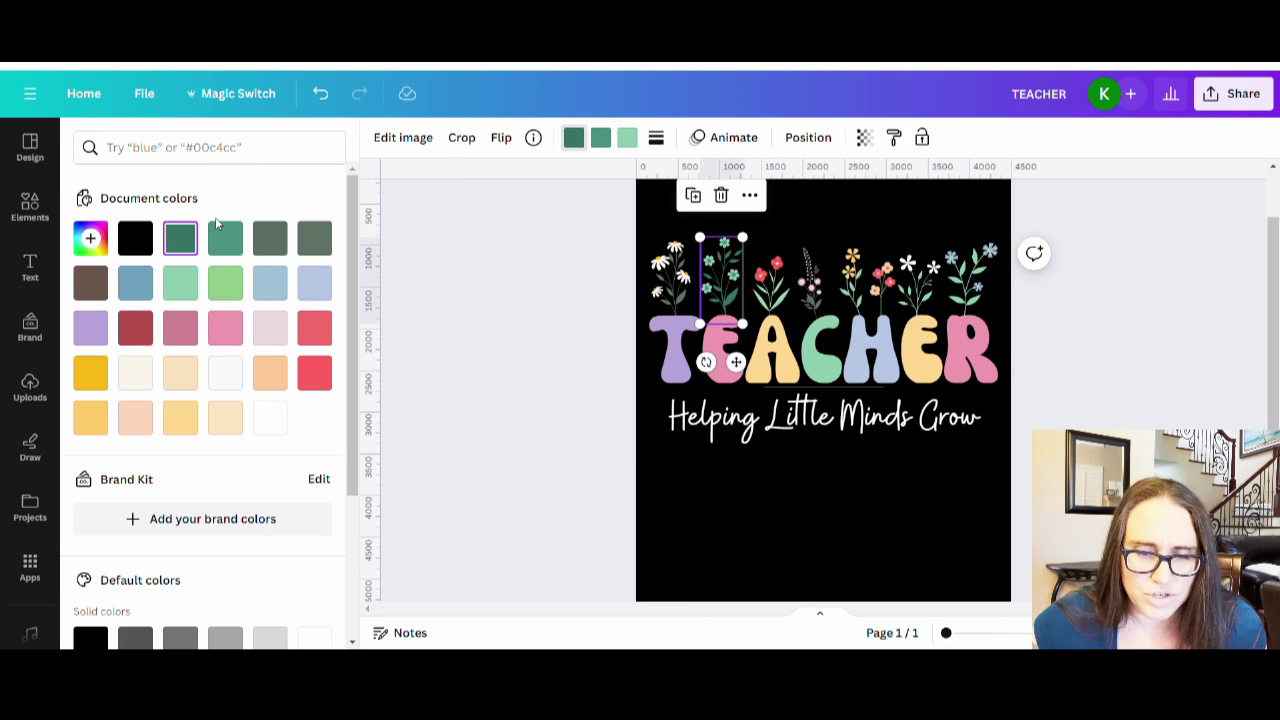
pyautogui.click(186, 287)
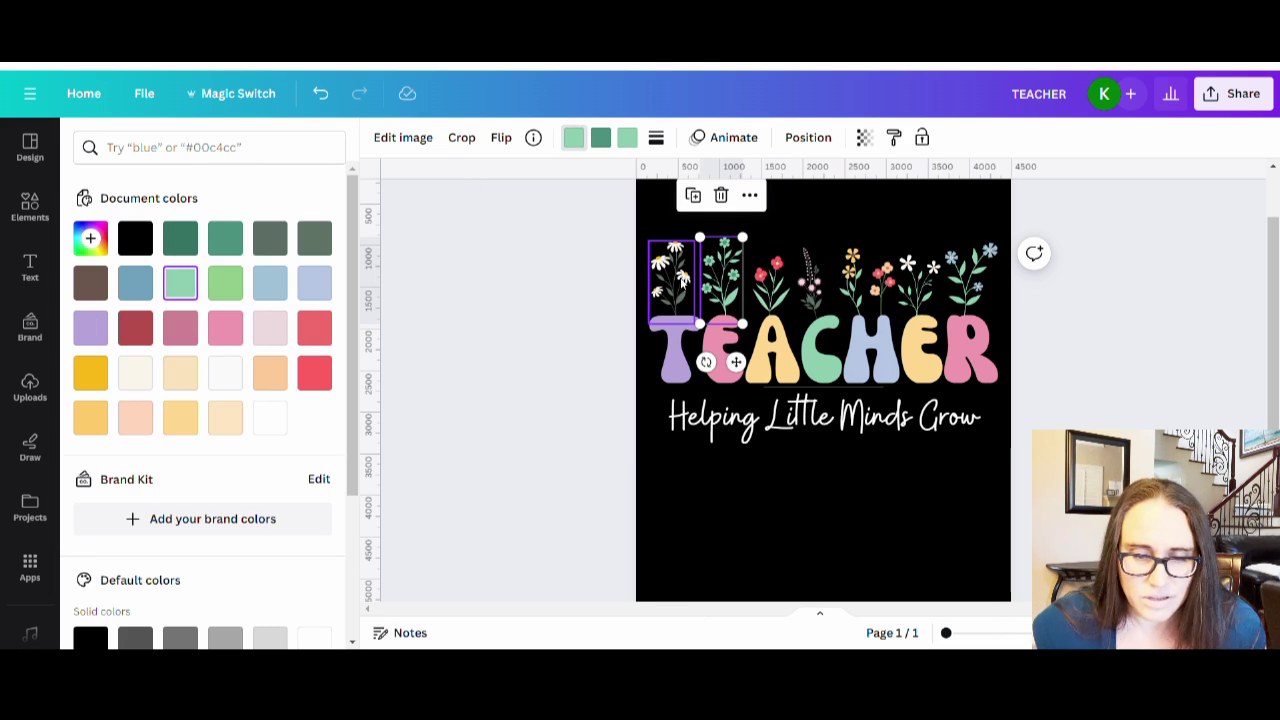
# Step: Recolour the daisy stems above the T to light green #91cc8b and mint
pyautogui.click(680, 282)
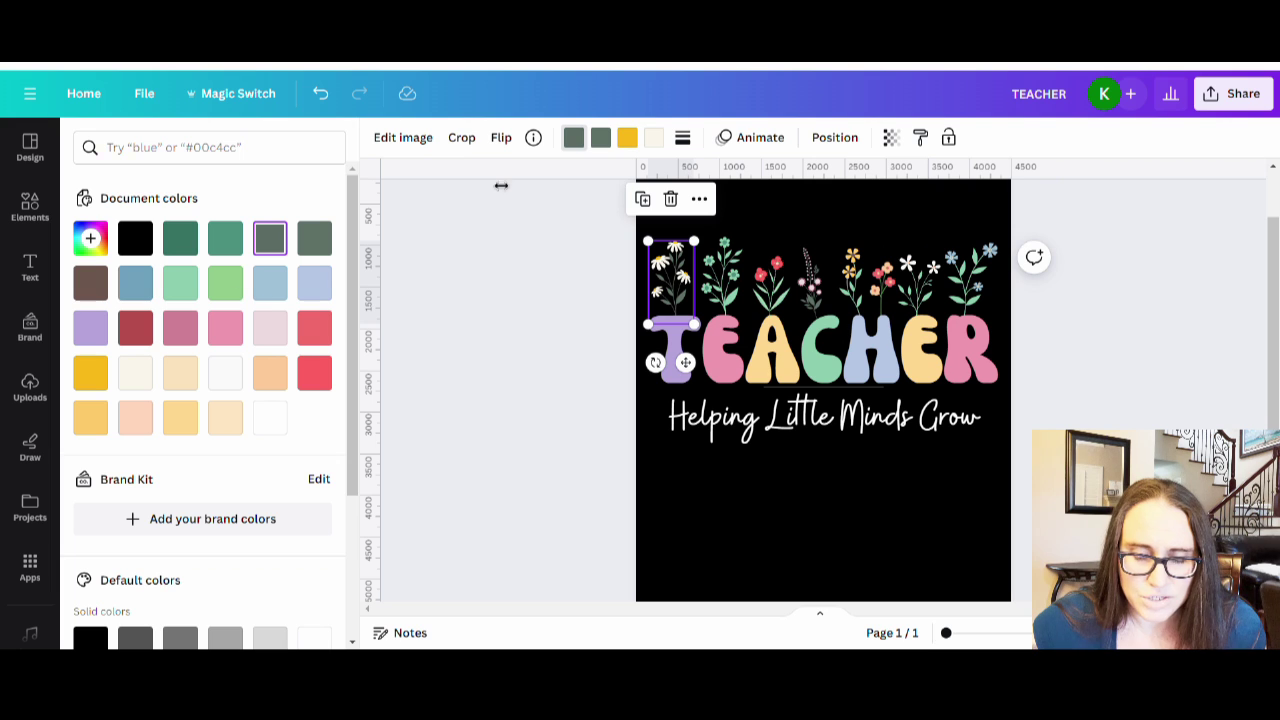
pyautogui.click(228, 288)
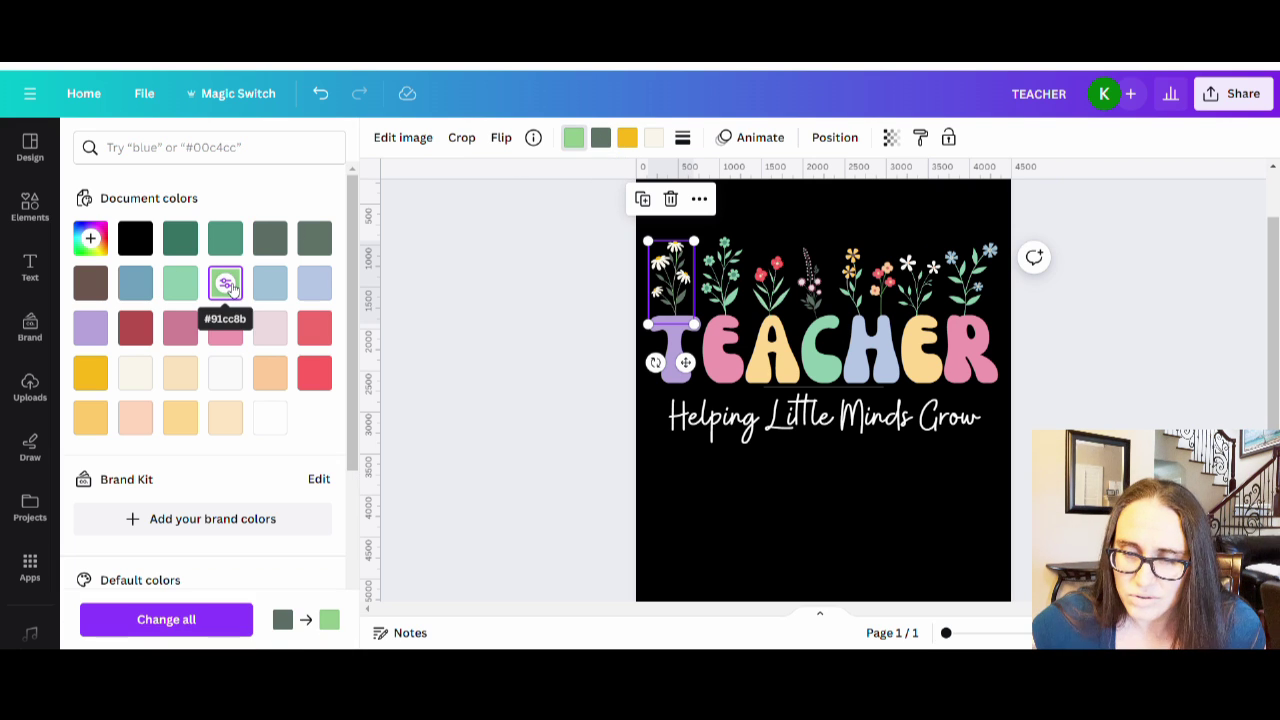
pyautogui.click(601, 140)
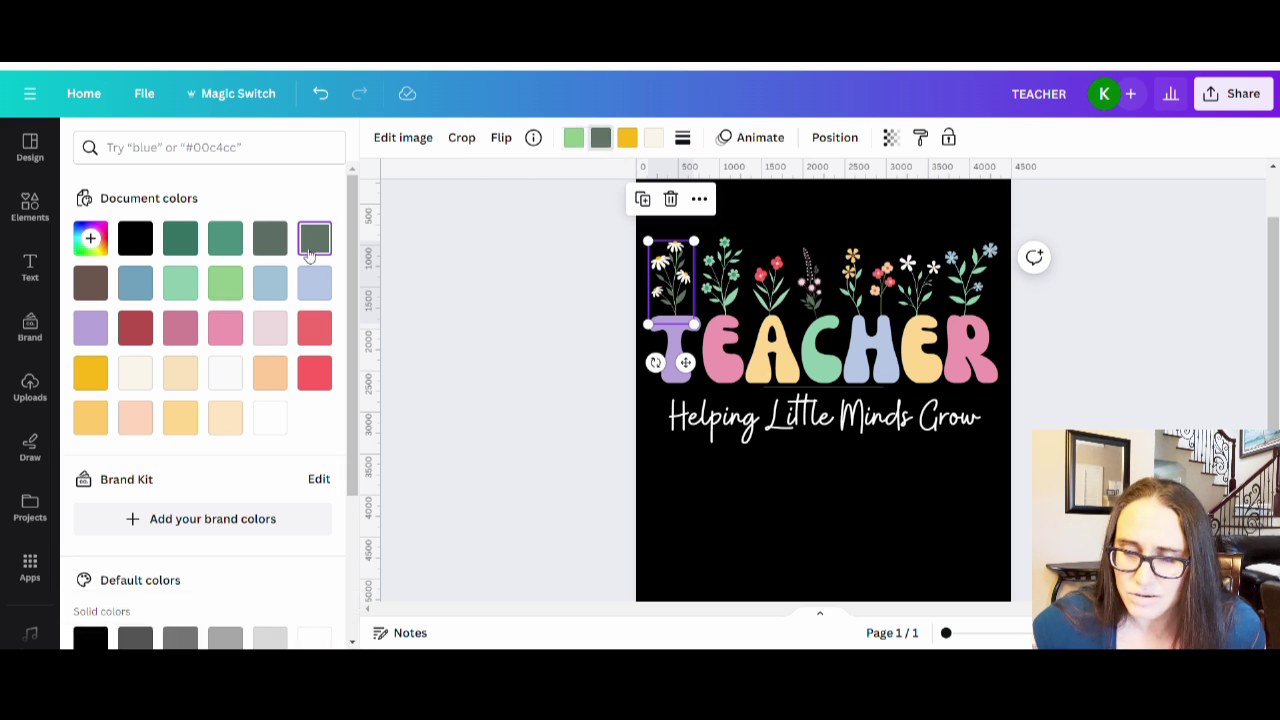
pyautogui.click(232, 288)
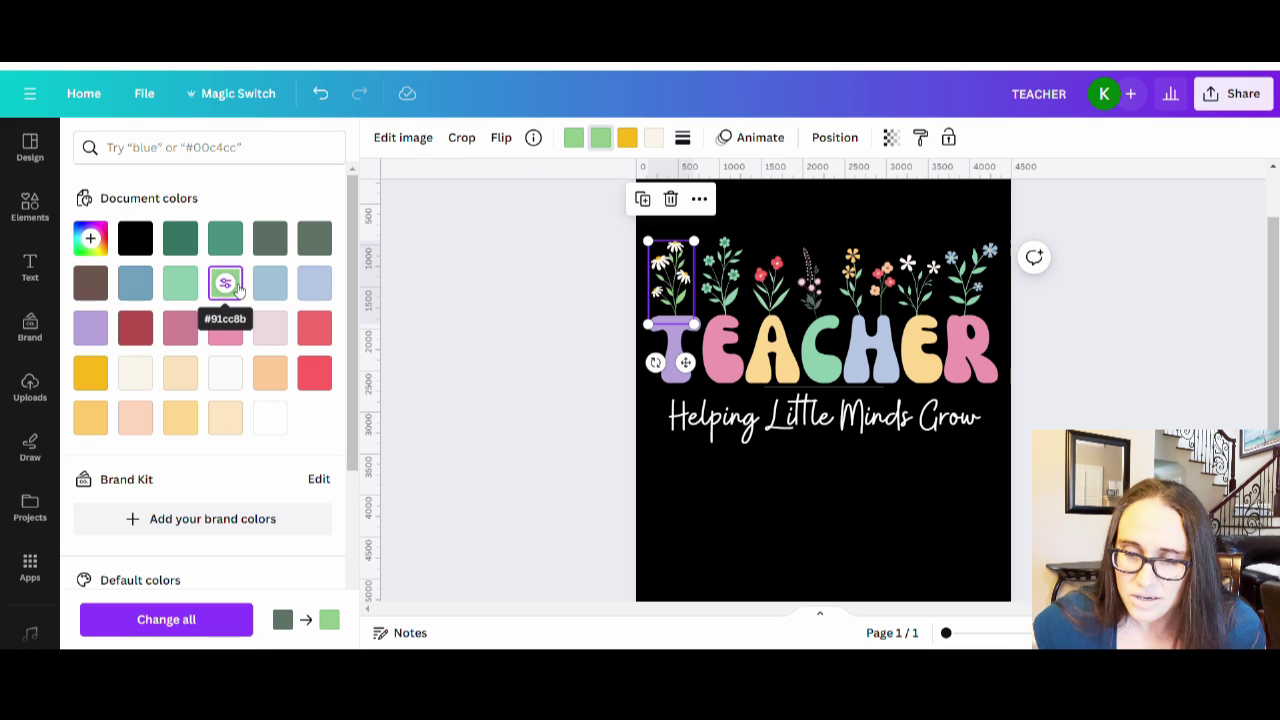
pyautogui.click(178, 285)
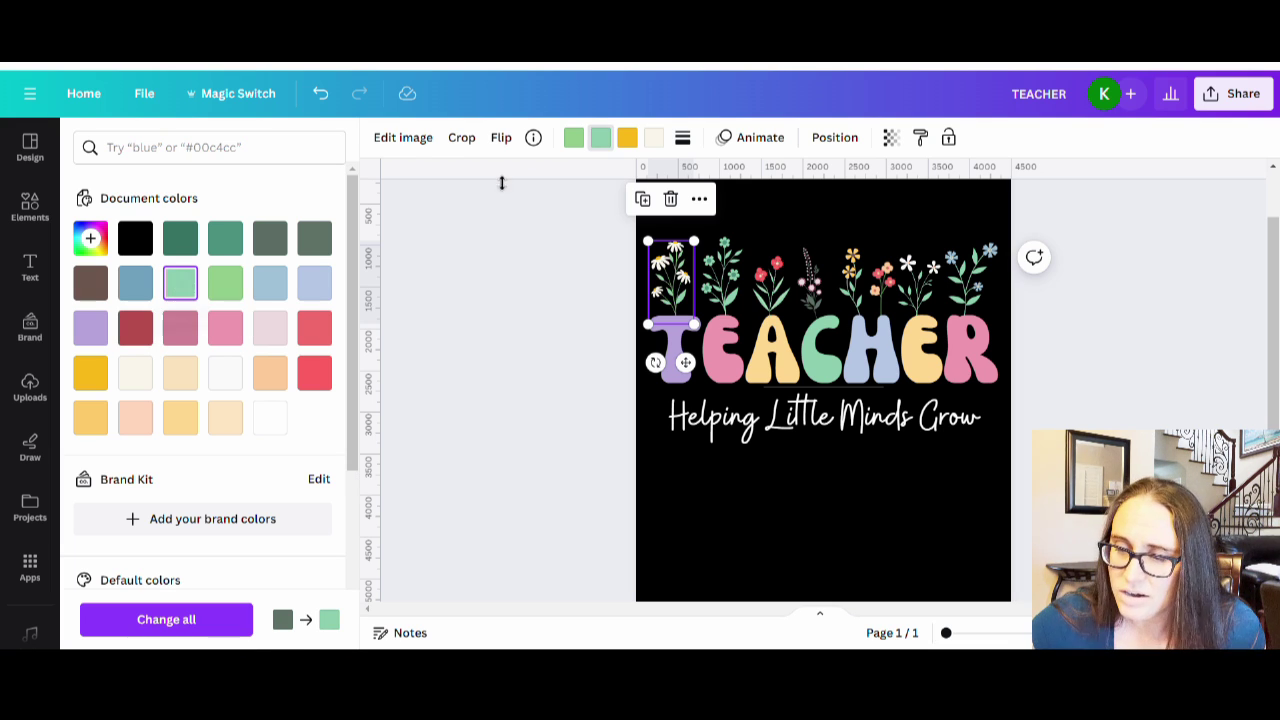
pyautogui.click(771, 503)
pyautogui.click(814, 285)
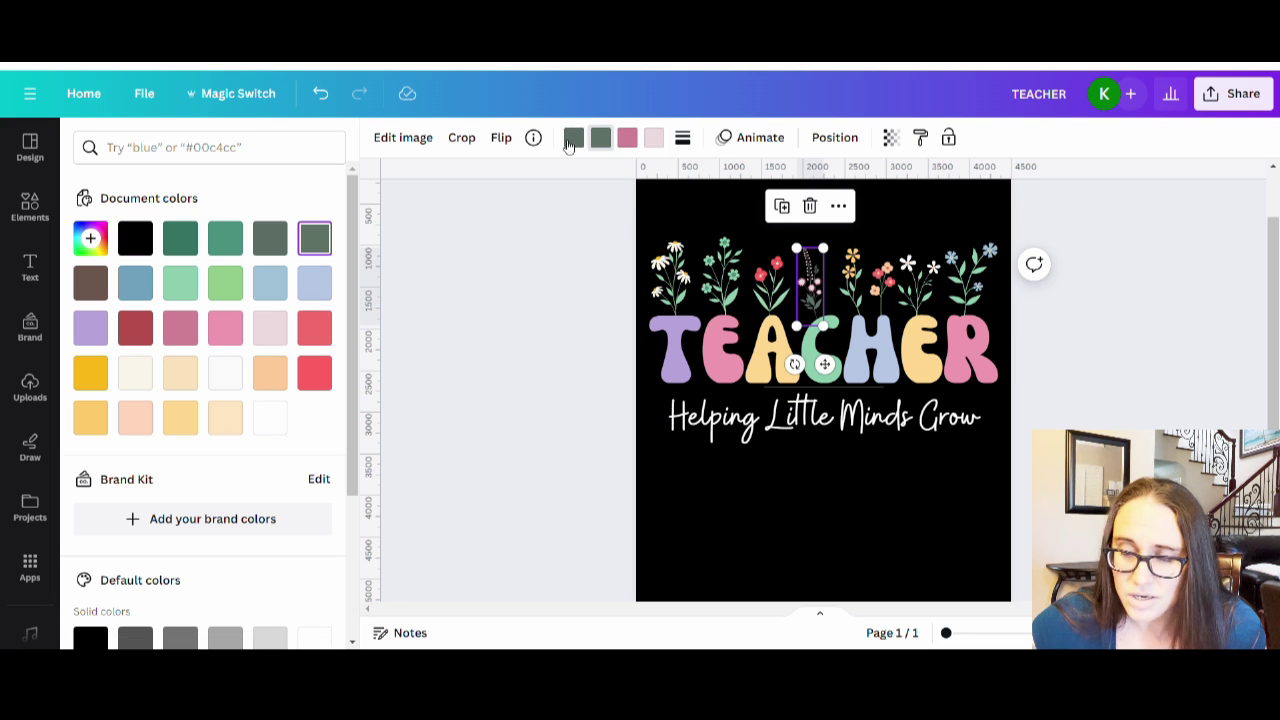
pyautogui.click(227, 287)
pyautogui.click(876, 495)
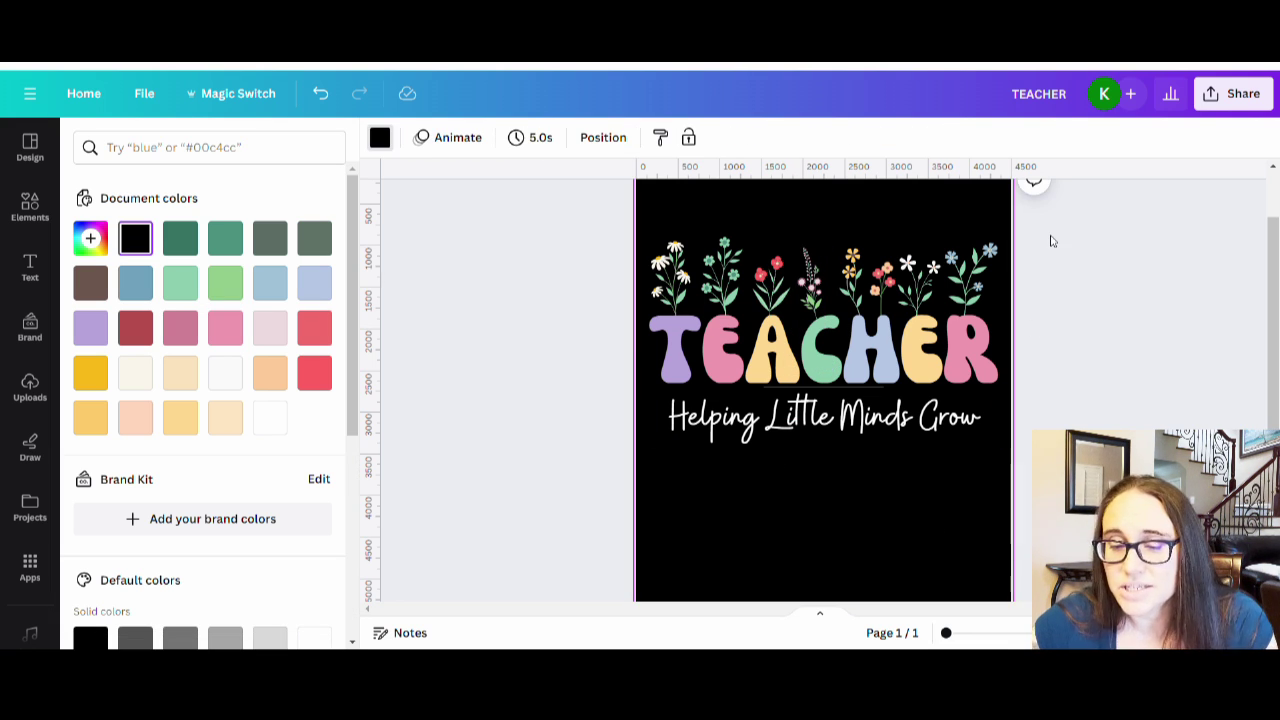
# Step: Soften the yellow flowers to #ffd88f and make the daisies and peach flowers light yellow
pyautogui.click(862, 262)
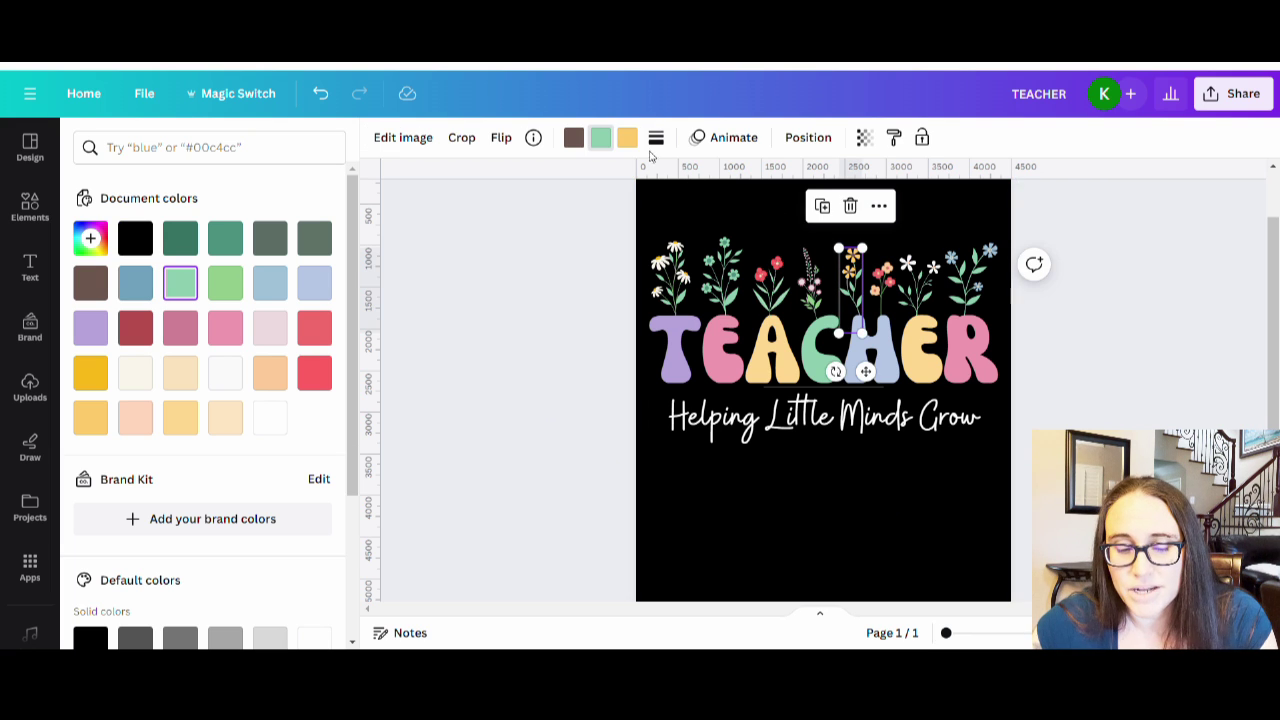
pyautogui.click(629, 140)
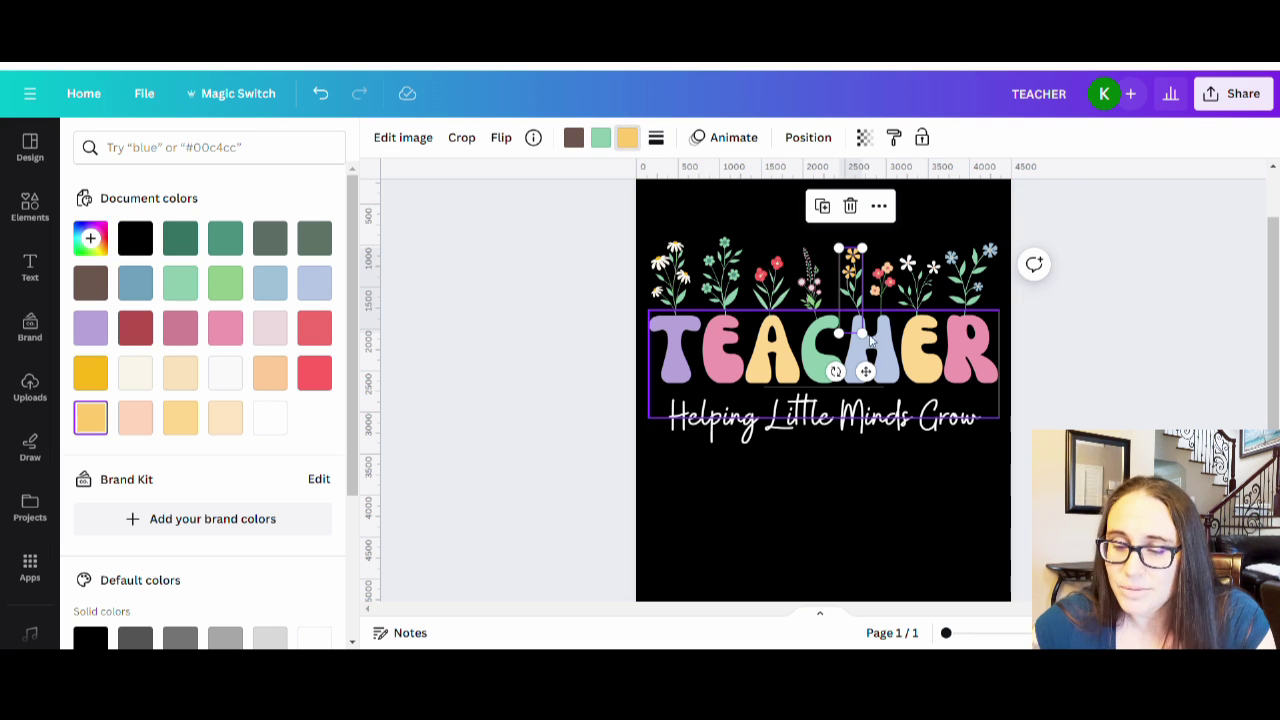
pyautogui.click(181, 422)
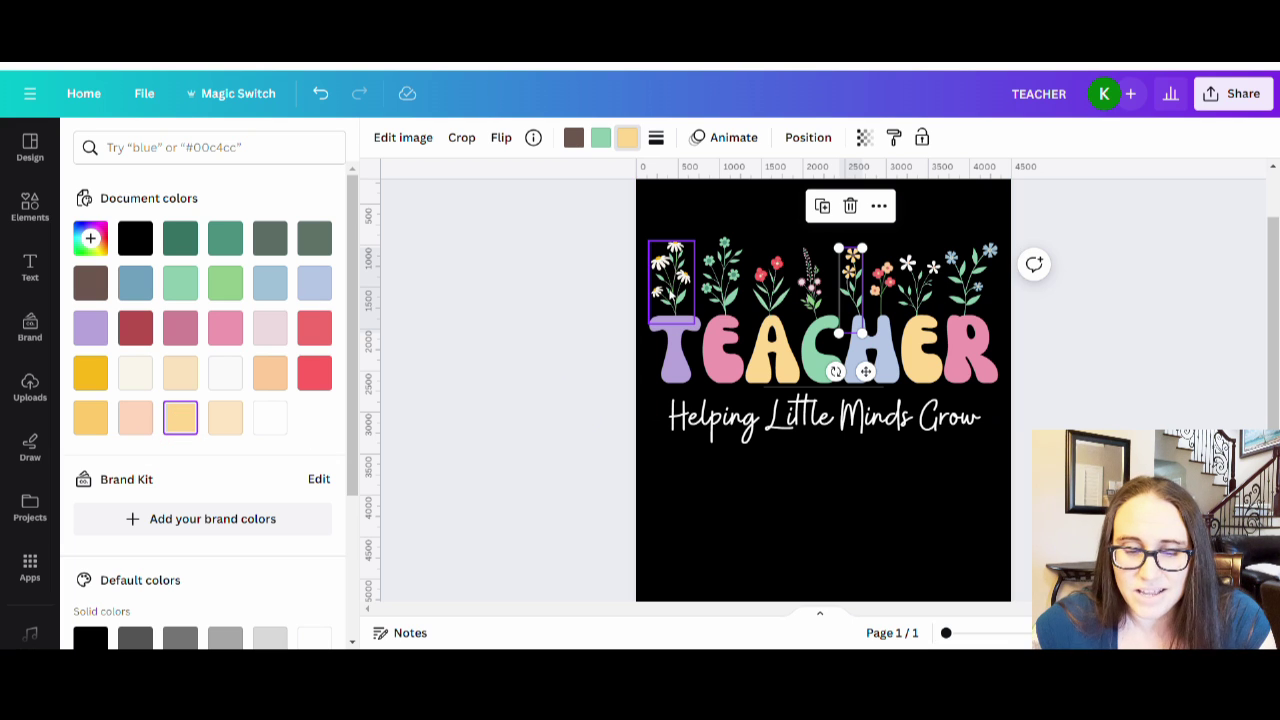
pyautogui.click(678, 280)
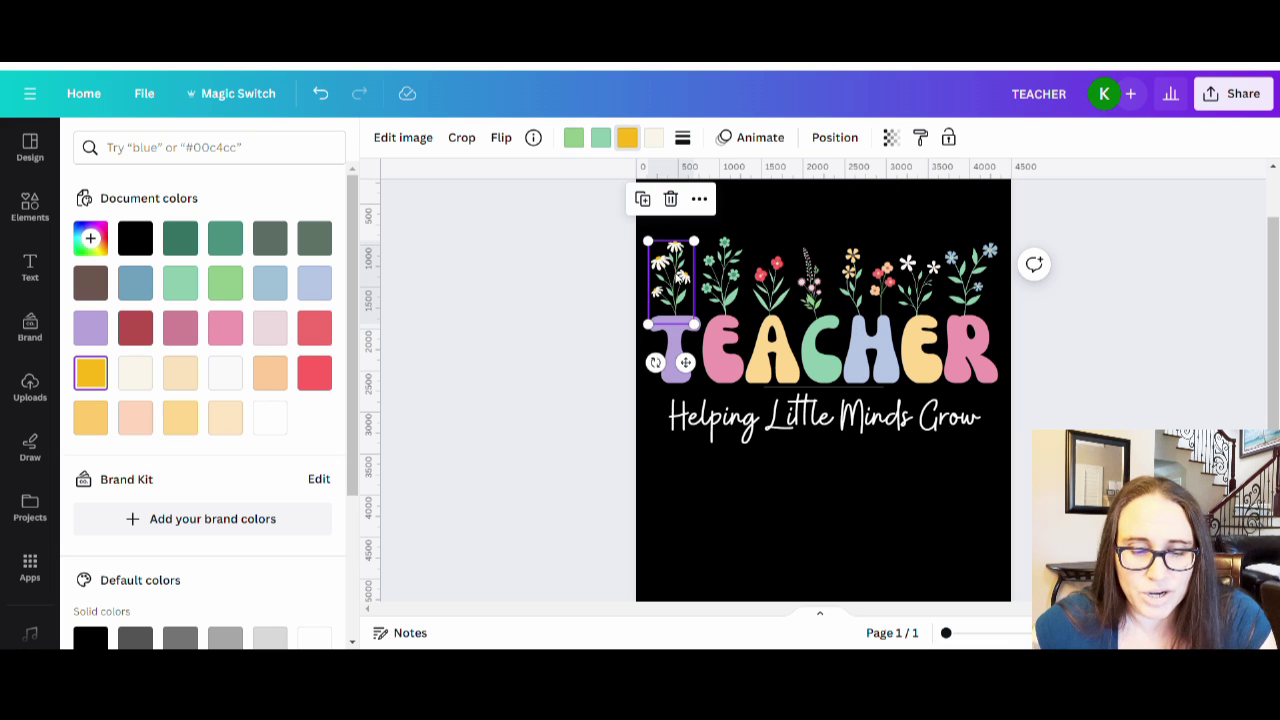
pyautogui.click(100, 422)
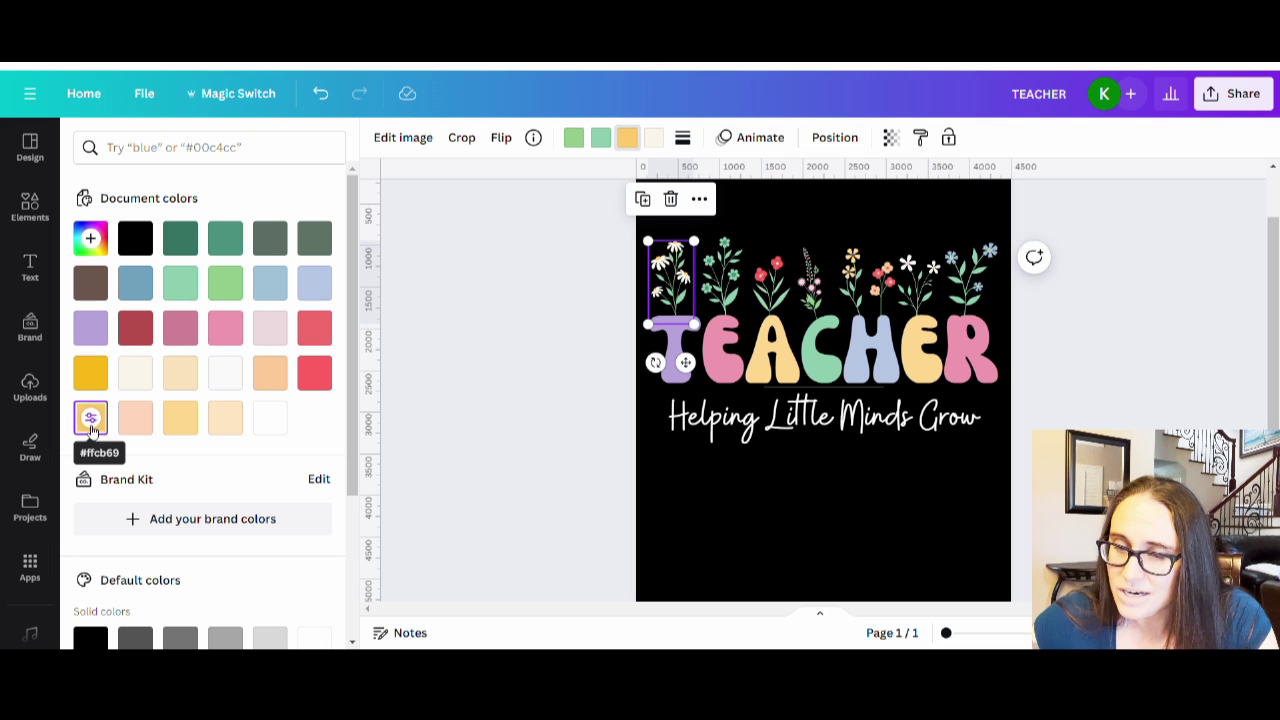
pyautogui.click(878, 300)
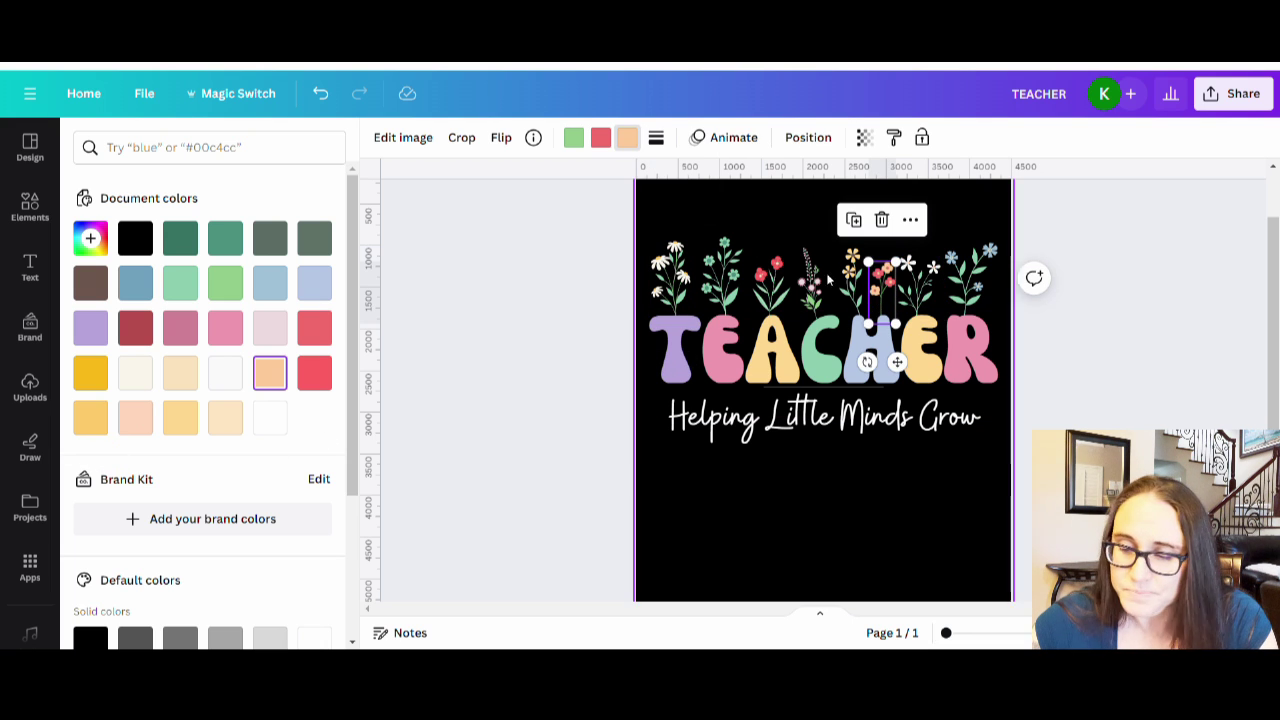
pyautogui.click(89, 417)
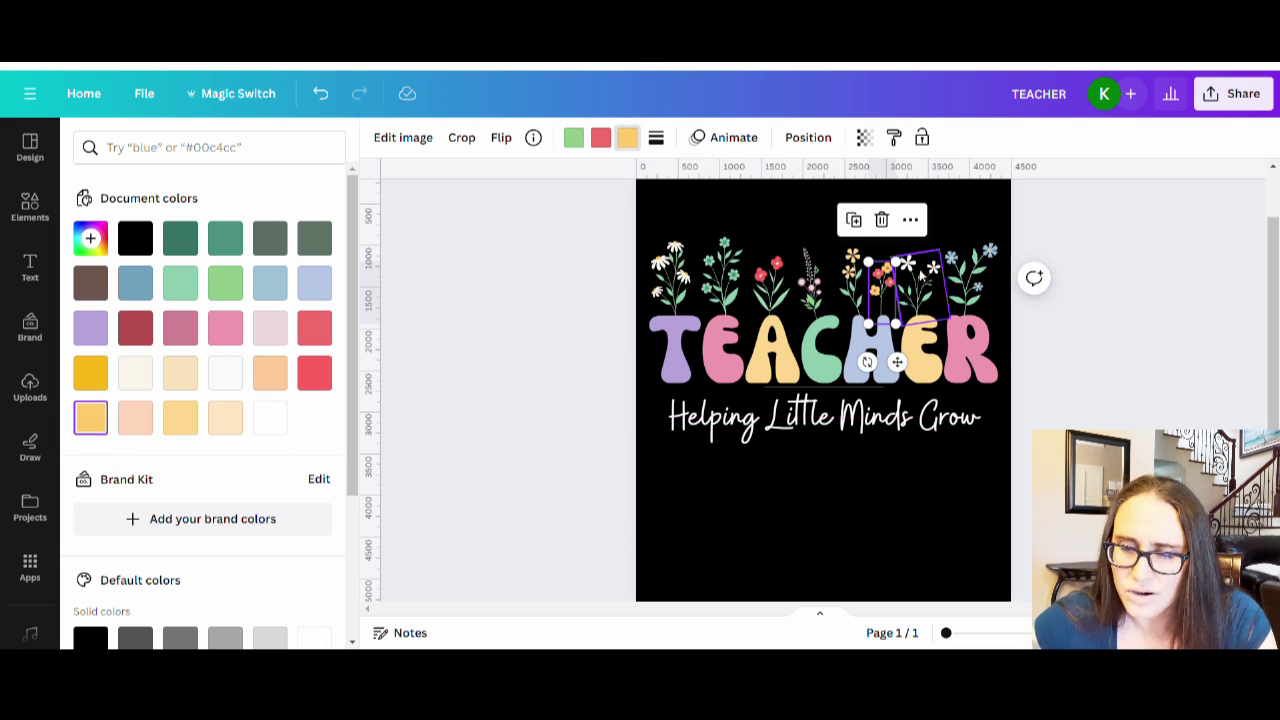
# Step: Recolour the flower above the A: mint part to yellow #ffcb69, teal to pastel pink
pyautogui.click(772, 285)
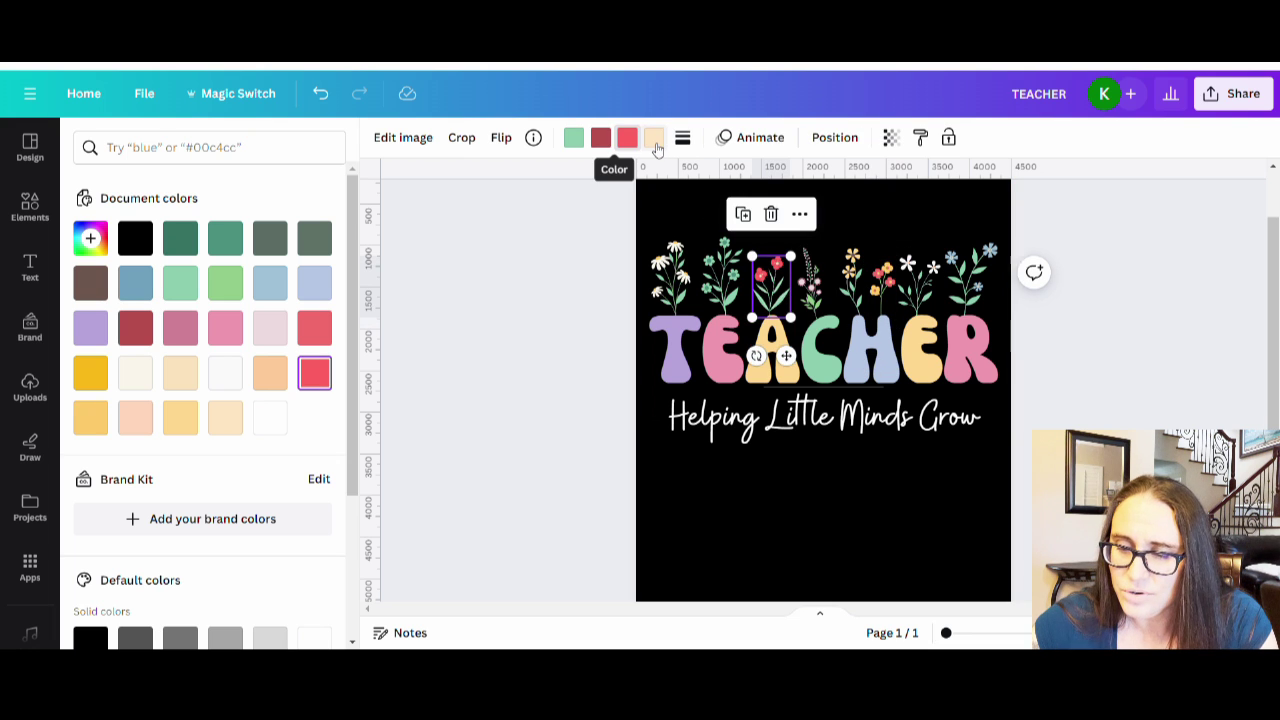
pyautogui.press('Tab')
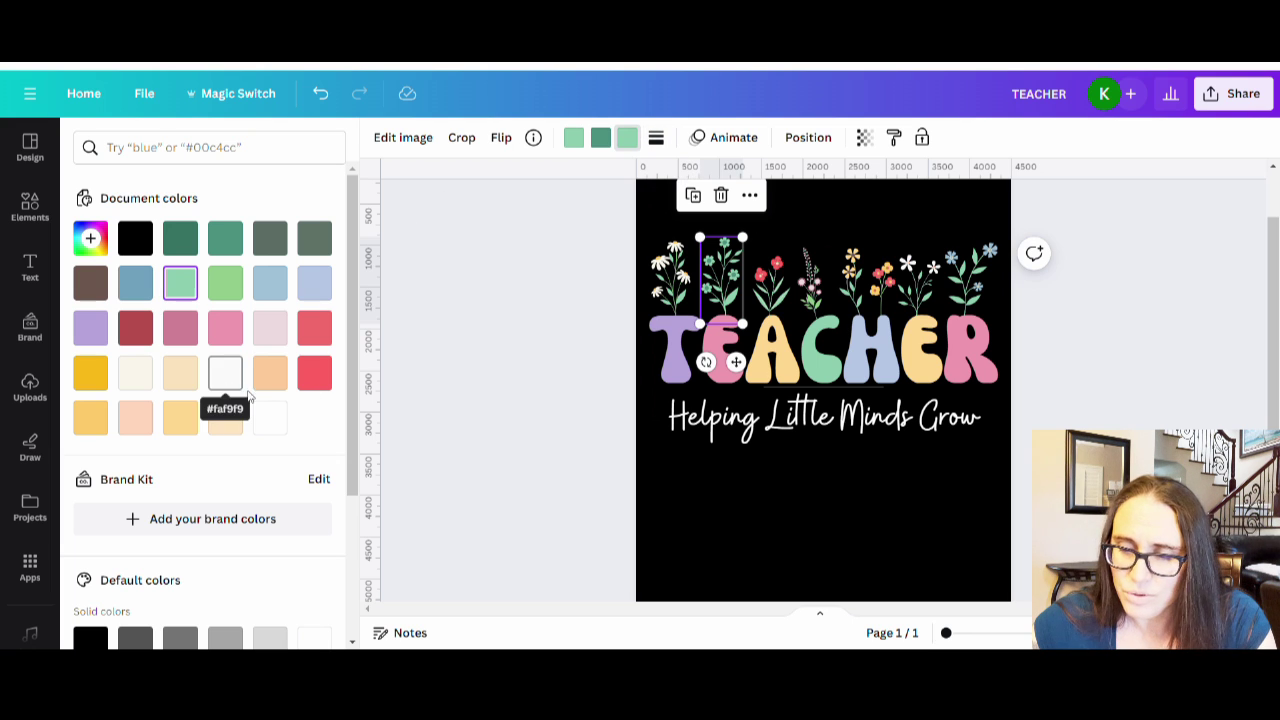
pyautogui.click(91, 420)
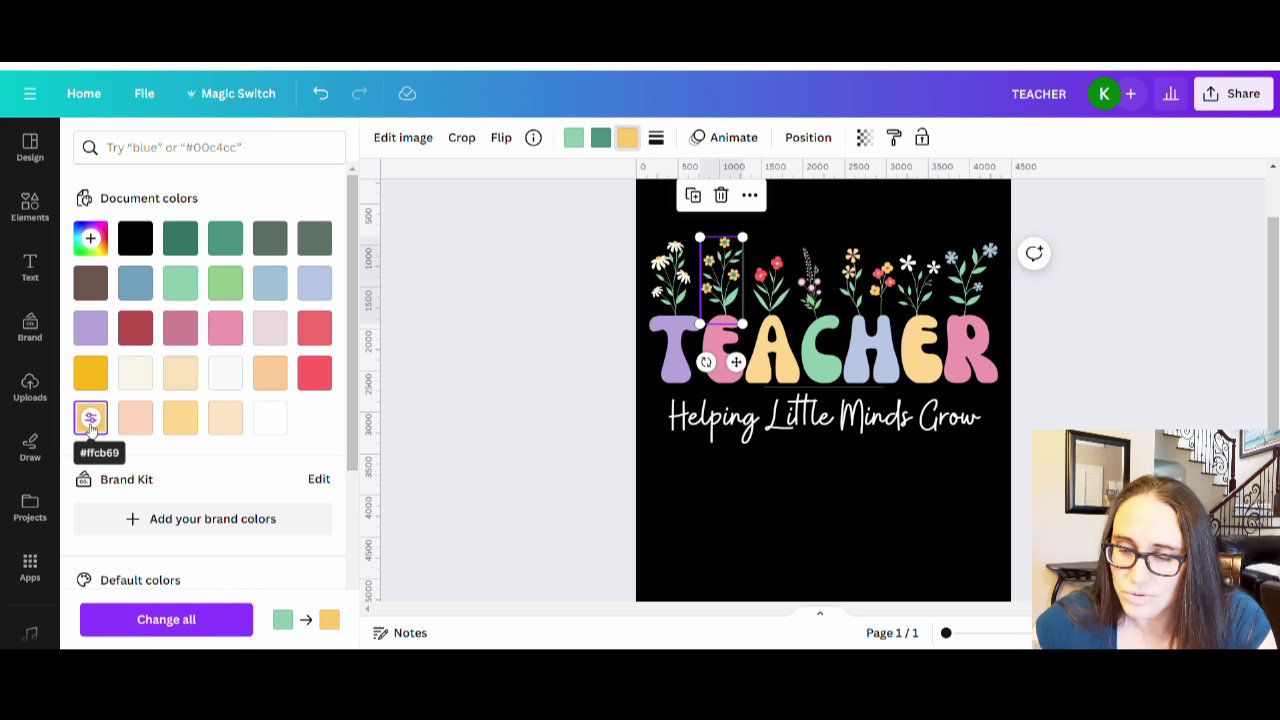
pyautogui.click(604, 140)
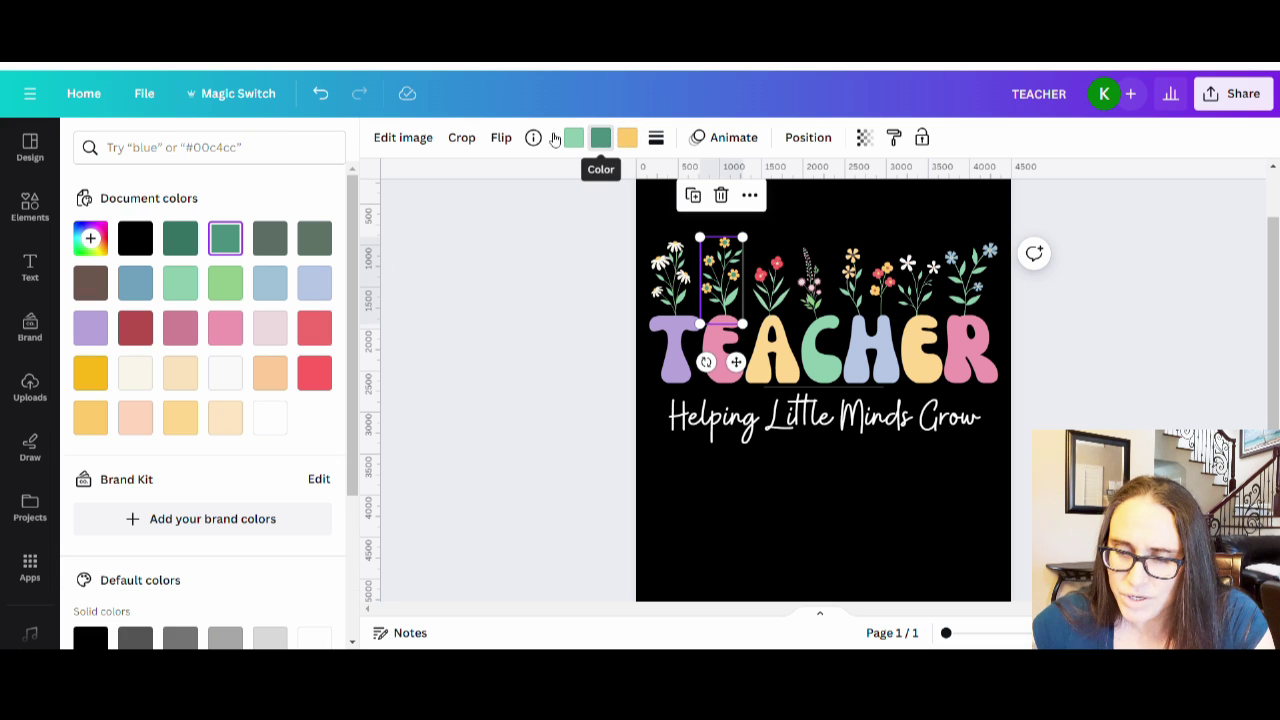
pyautogui.click(282, 425)
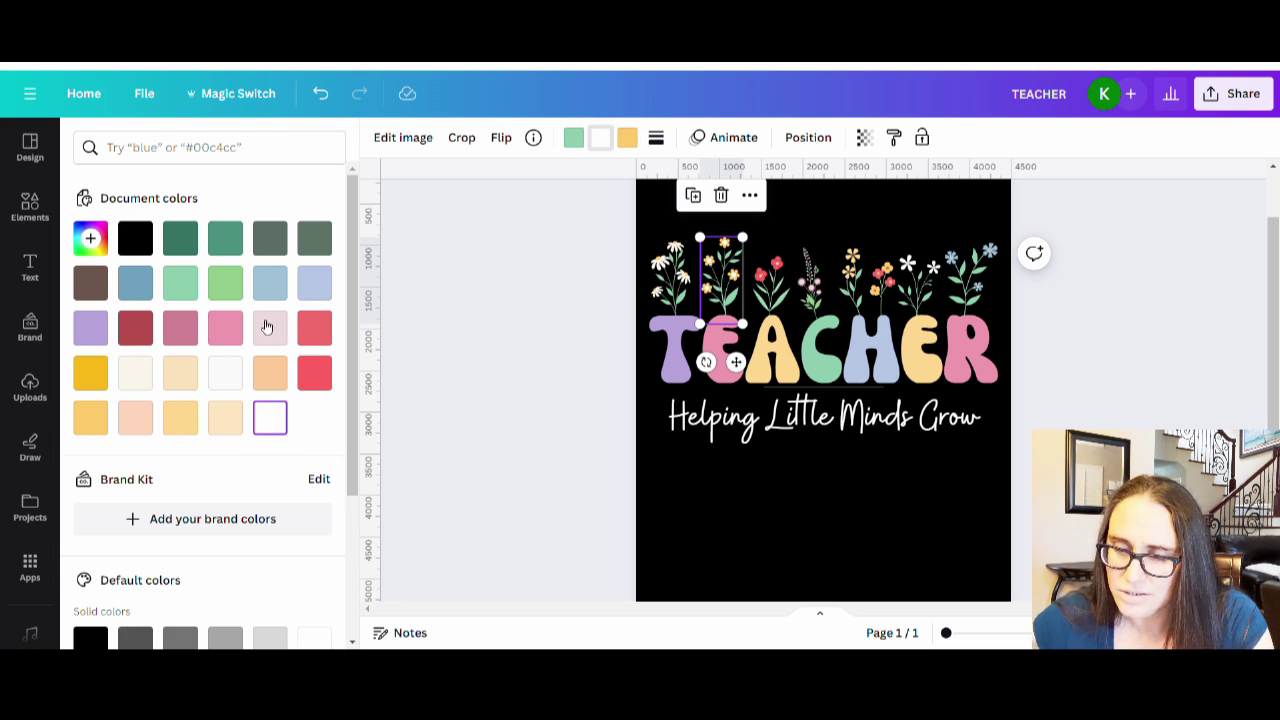
pyautogui.click(225, 329)
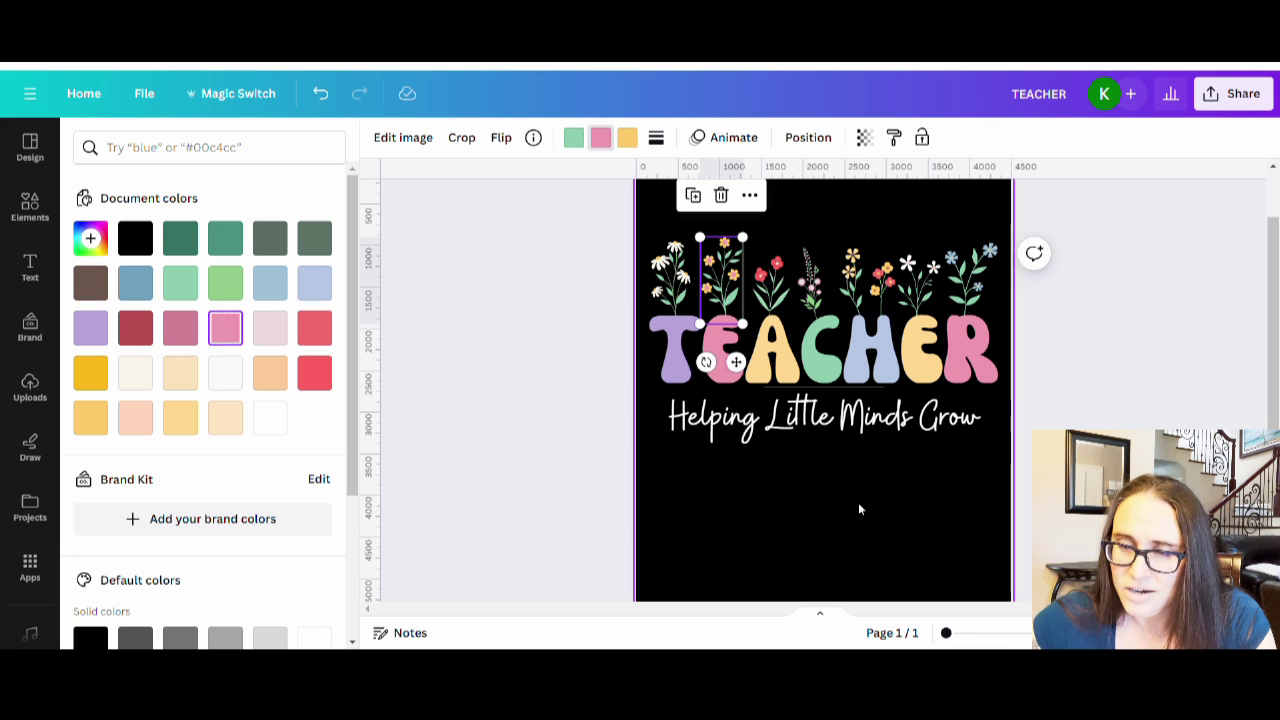
# Step: Turn the next stem's mauve parts pink and its light pink parts near-white
pyautogui.click(808, 298)
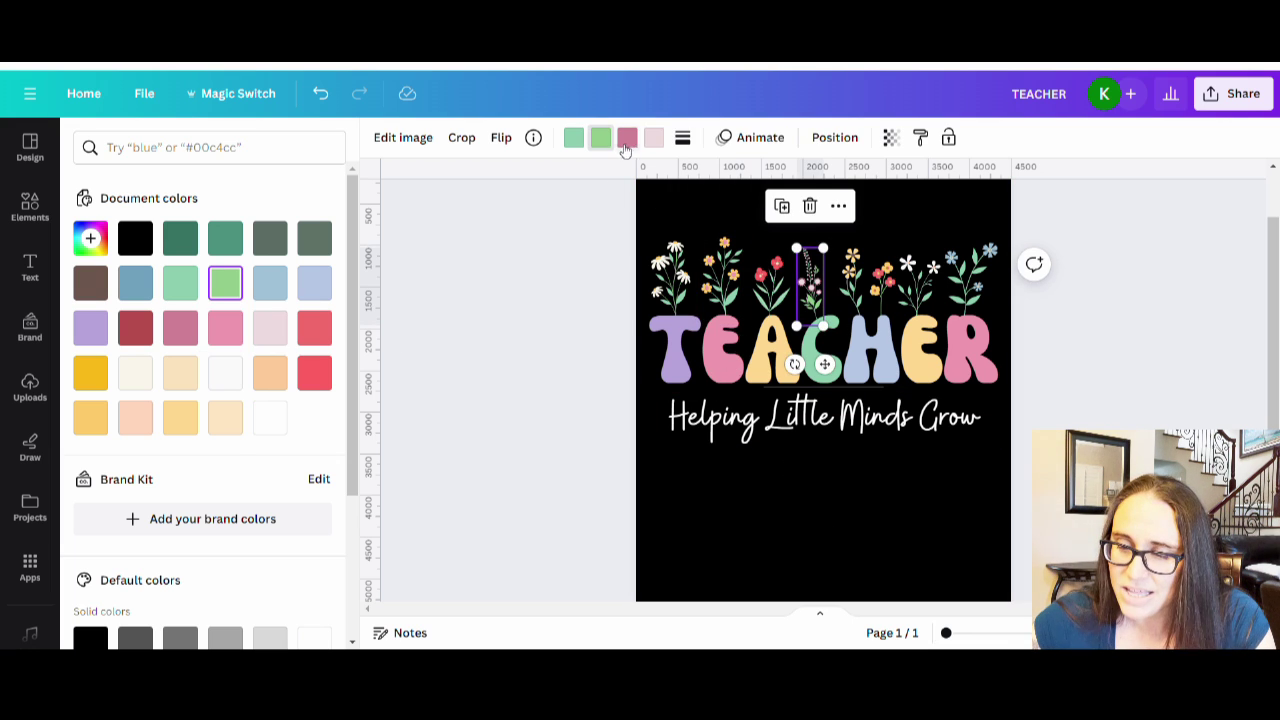
pyautogui.click(627, 137)
pyautogui.click(230, 330)
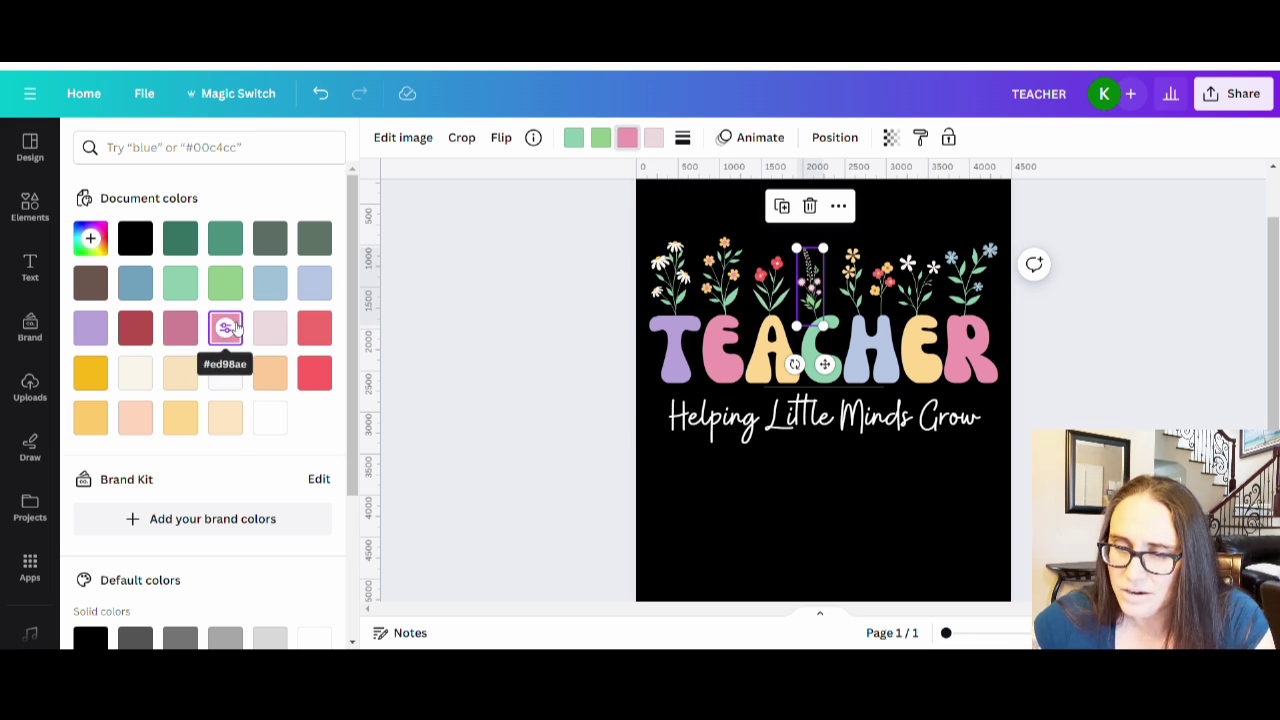
pyautogui.click(653, 138)
pyautogui.click(226, 374)
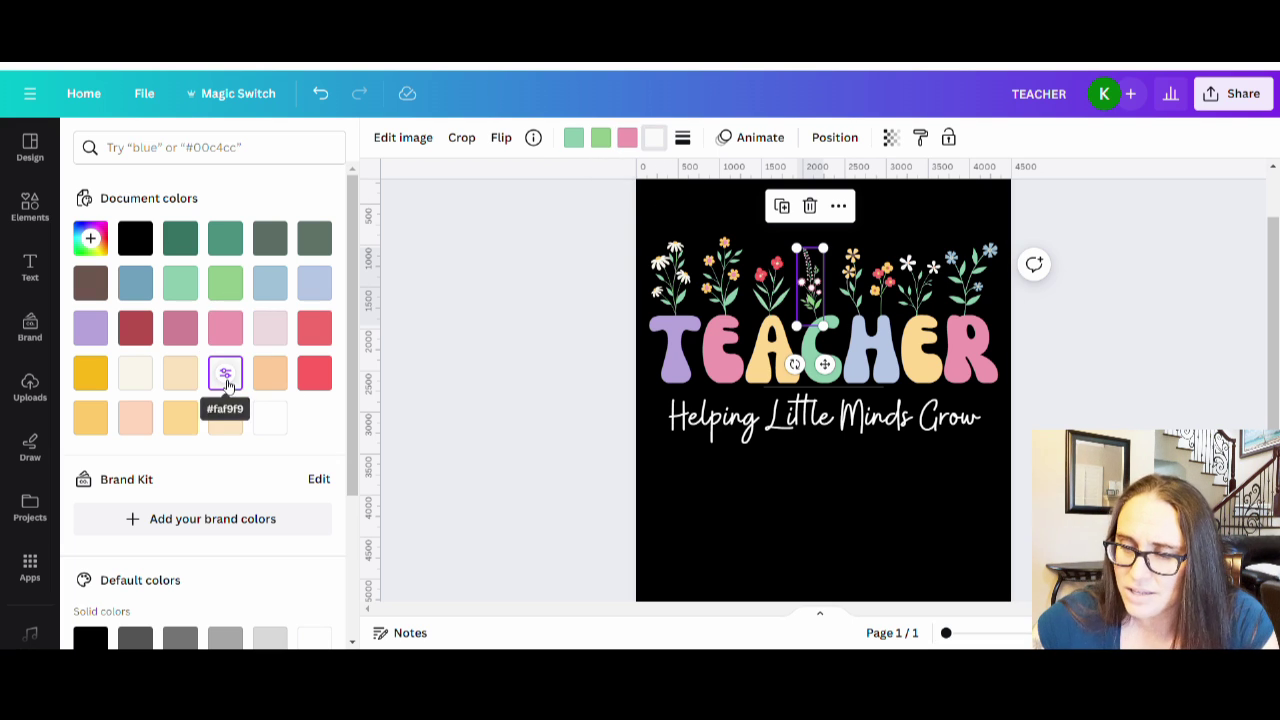
pyautogui.click(828, 527)
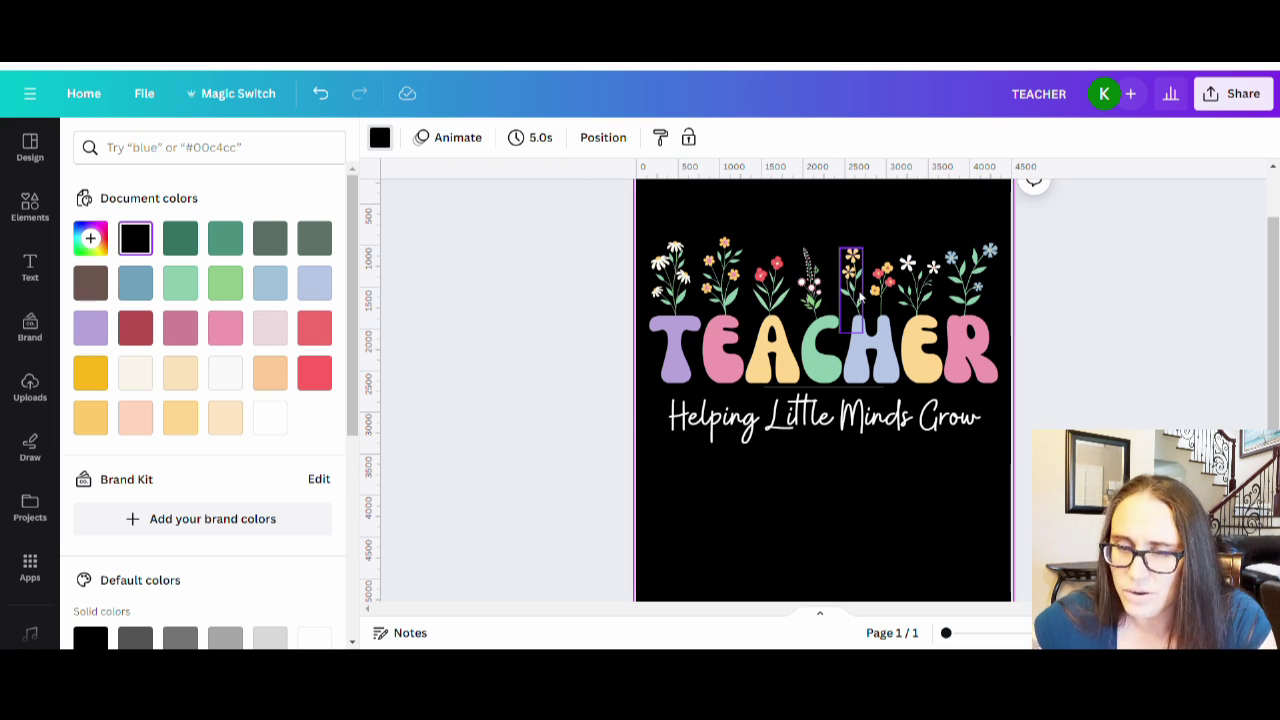
# Step: Recolour the red blossoms of the small flower above the H pink
pyautogui.click(889, 287)
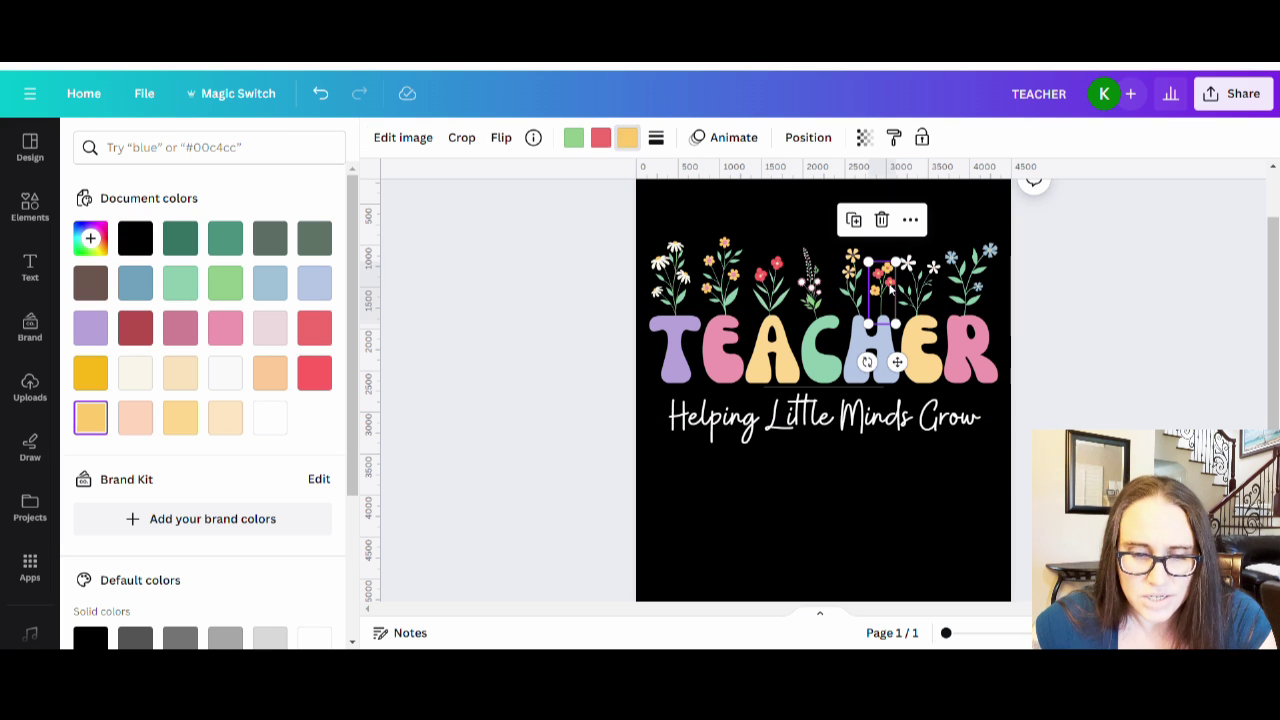
pyautogui.click(600, 137)
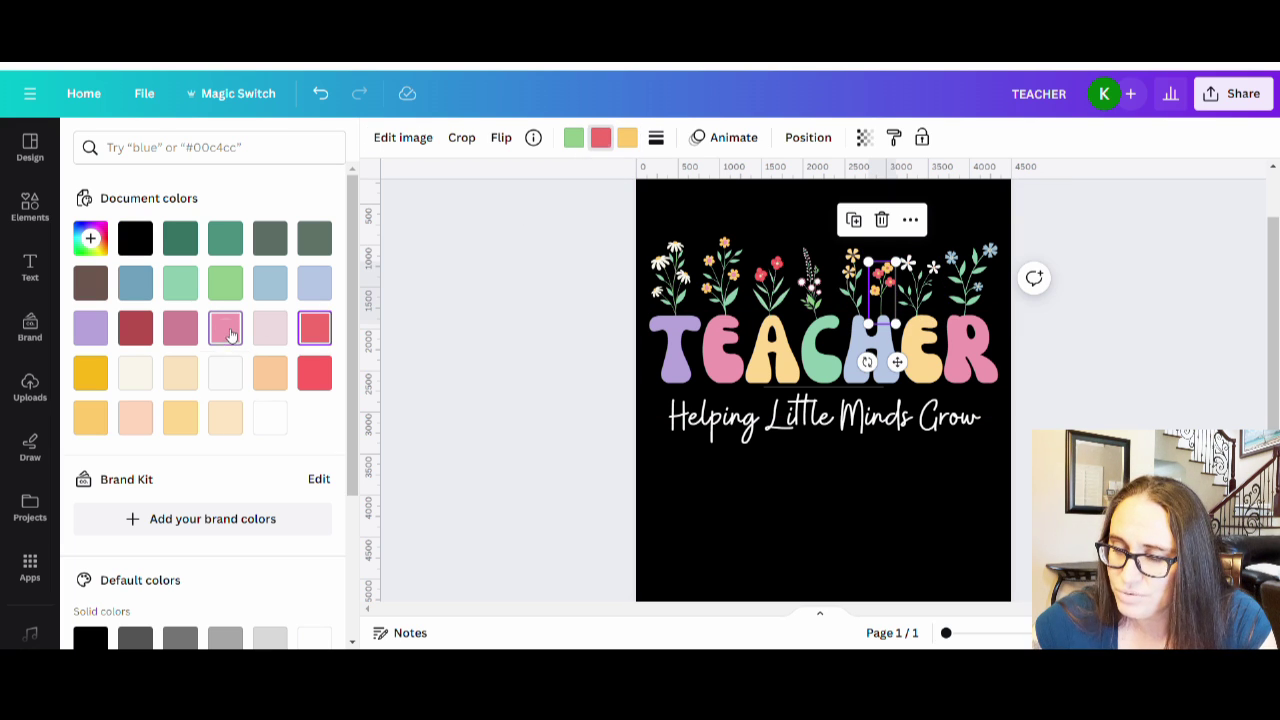
pyautogui.click(225, 328)
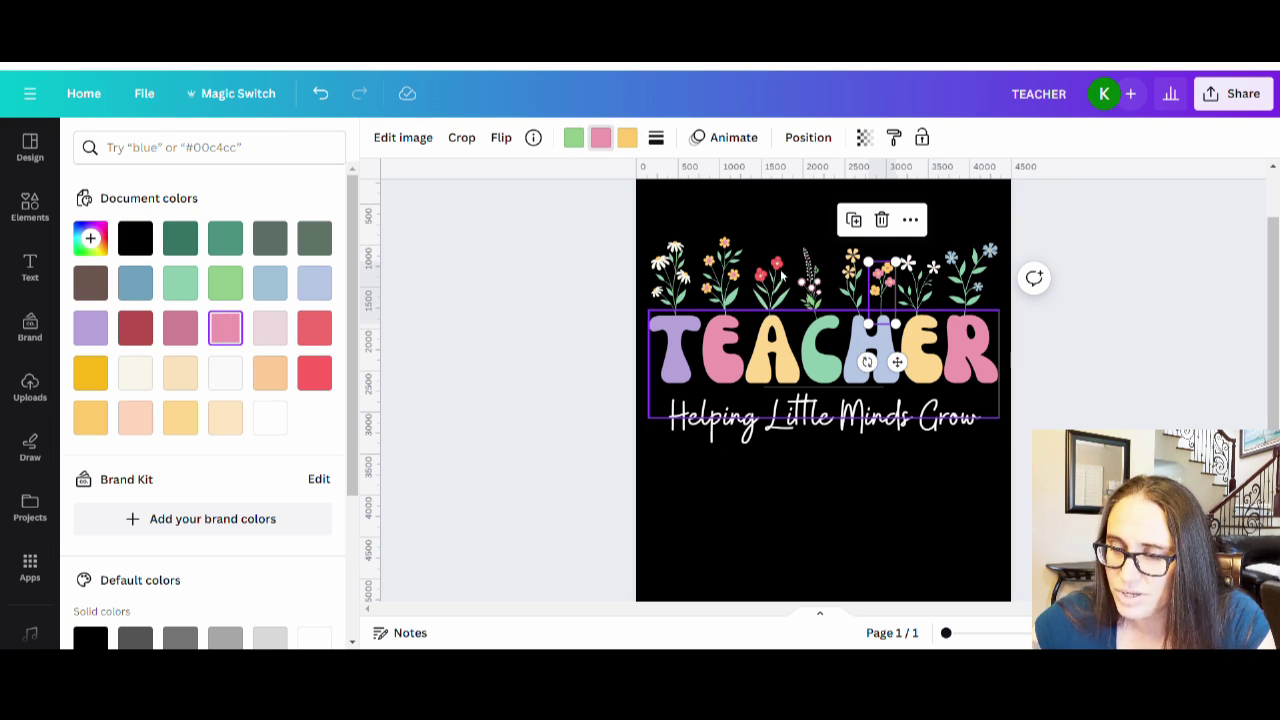
# Step: Change the right-most cluster's blue blooms to purple
pyautogui.click(918, 285)
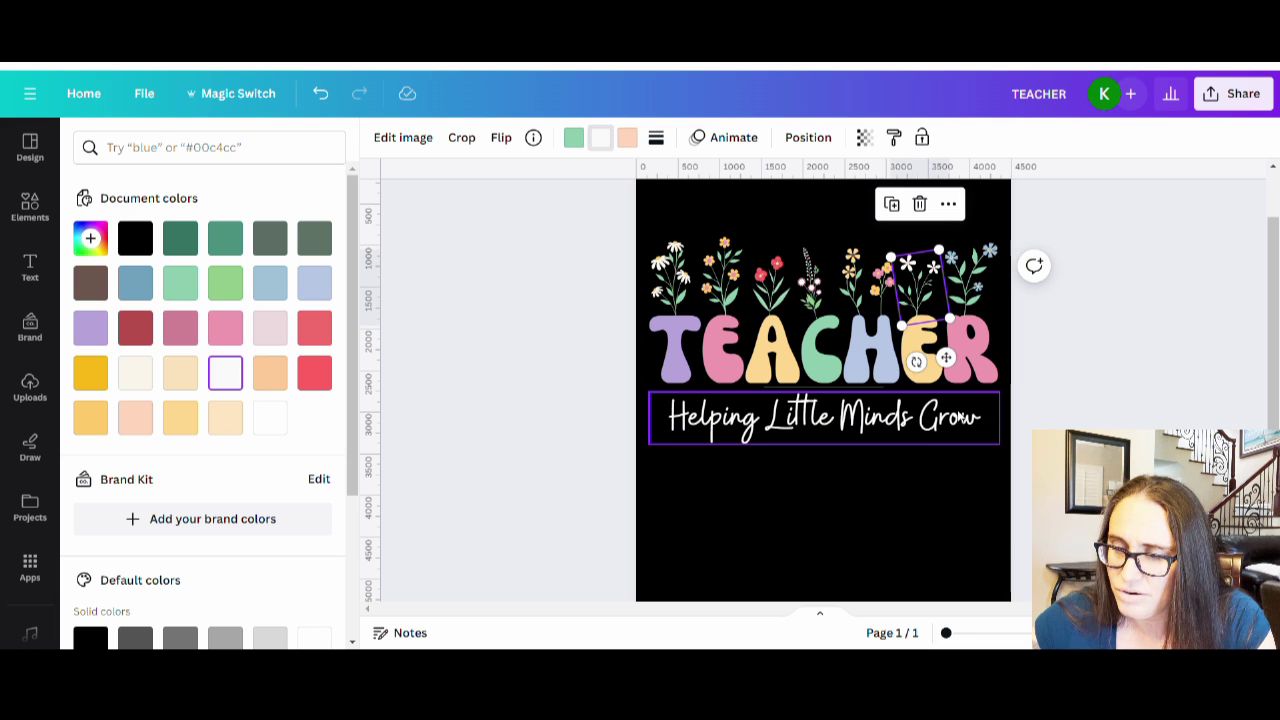
pyautogui.click(968, 282)
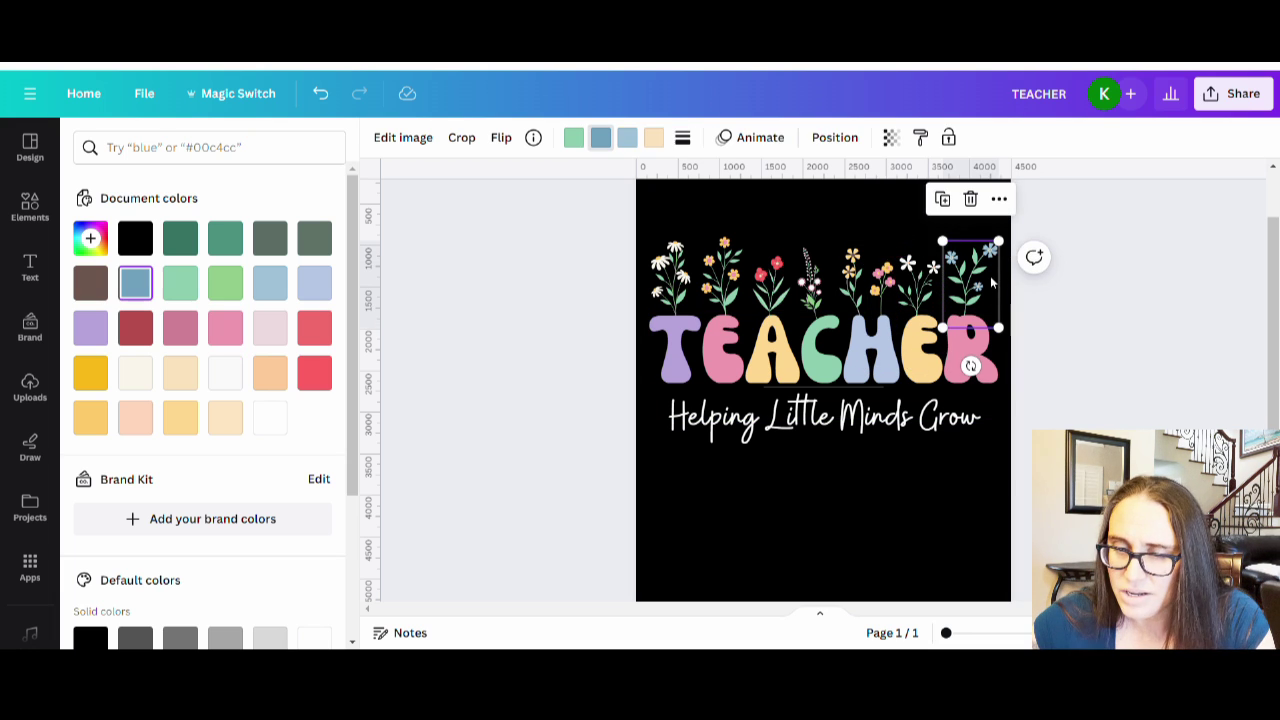
pyautogui.click(314, 283)
pyautogui.click(627, 137)
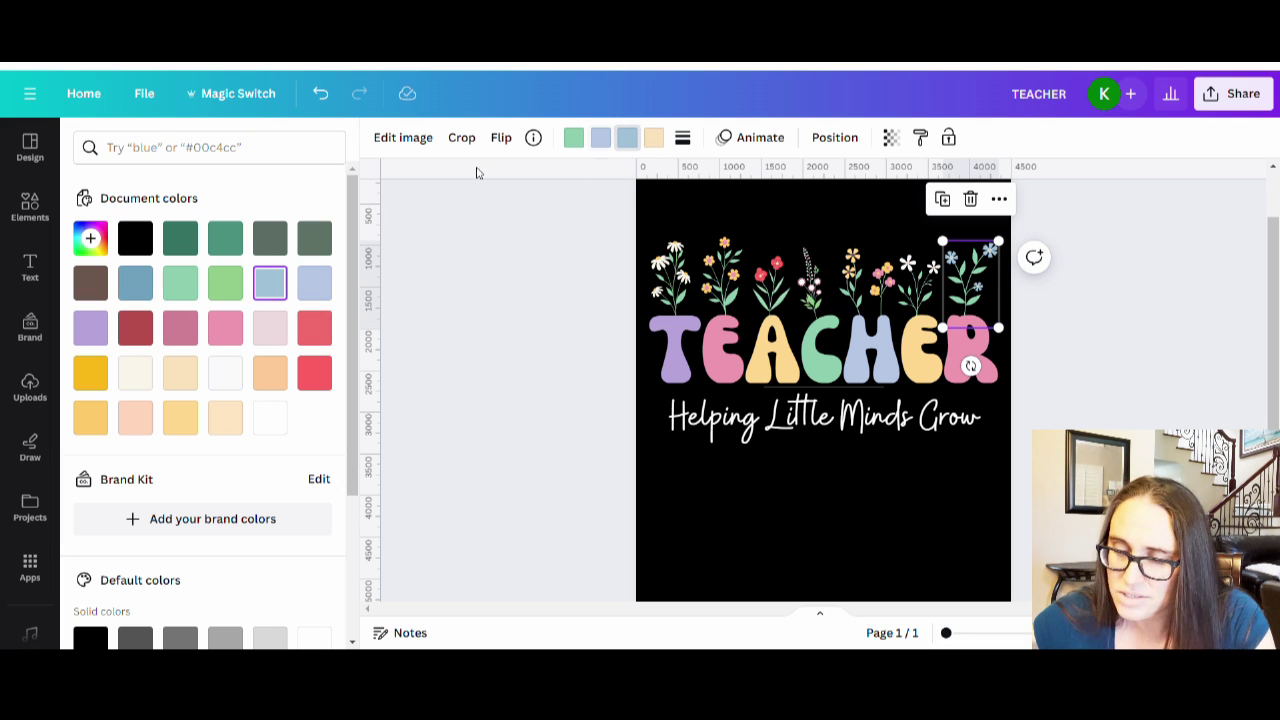
pyautogui.click(135, 285)
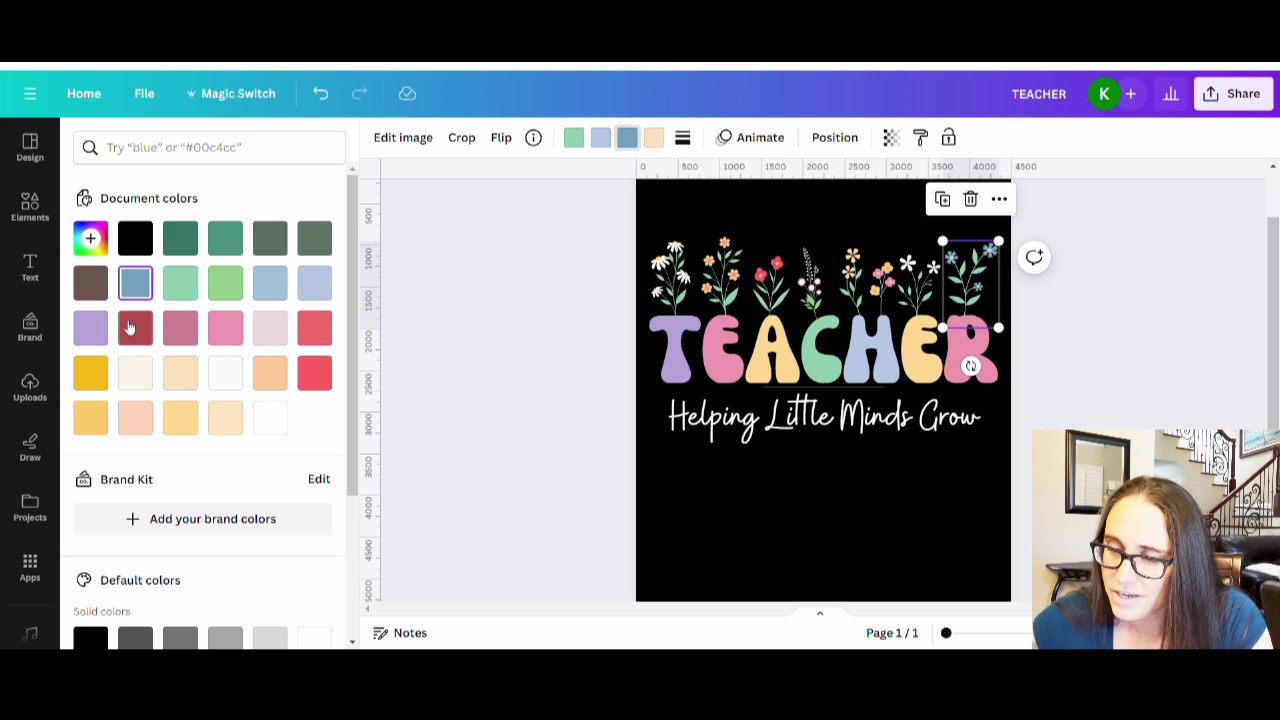
pyautogui.click(90, 328)
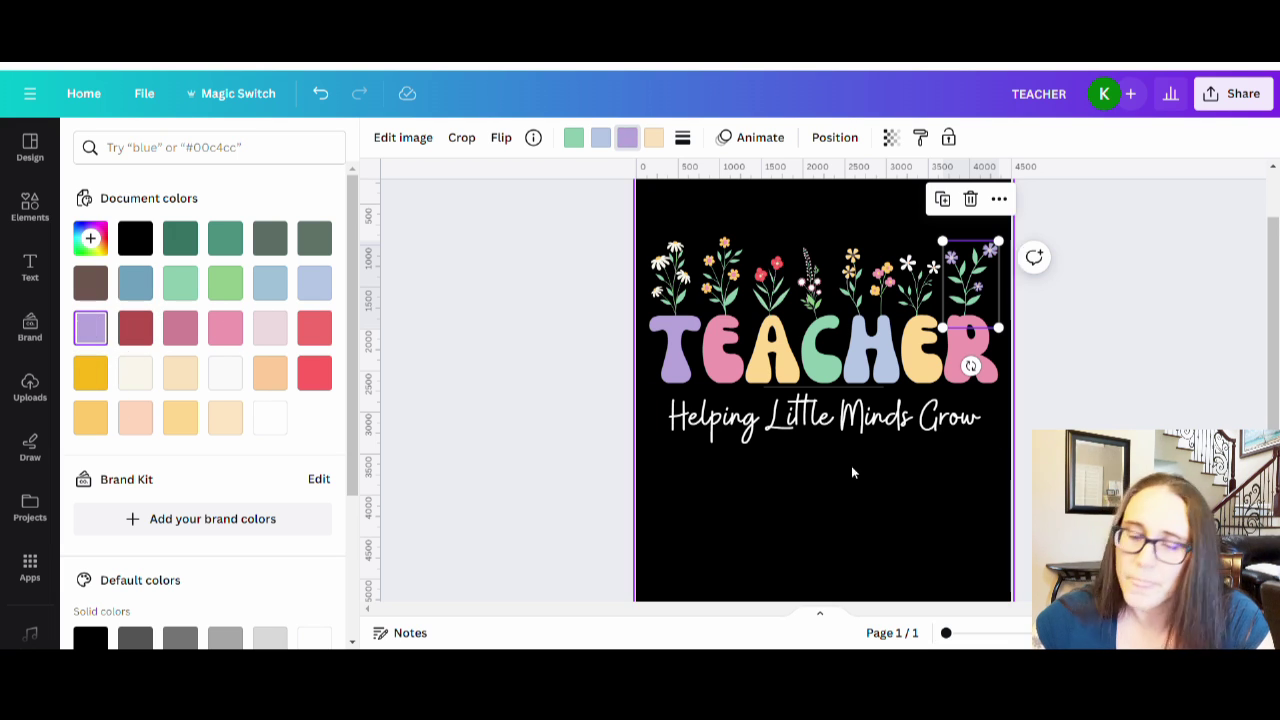
pyautogui.click(841, 523)
# Step: Enlarge the right flower cluster slightly and position it above the R
pyautogui.click(1157, 338)
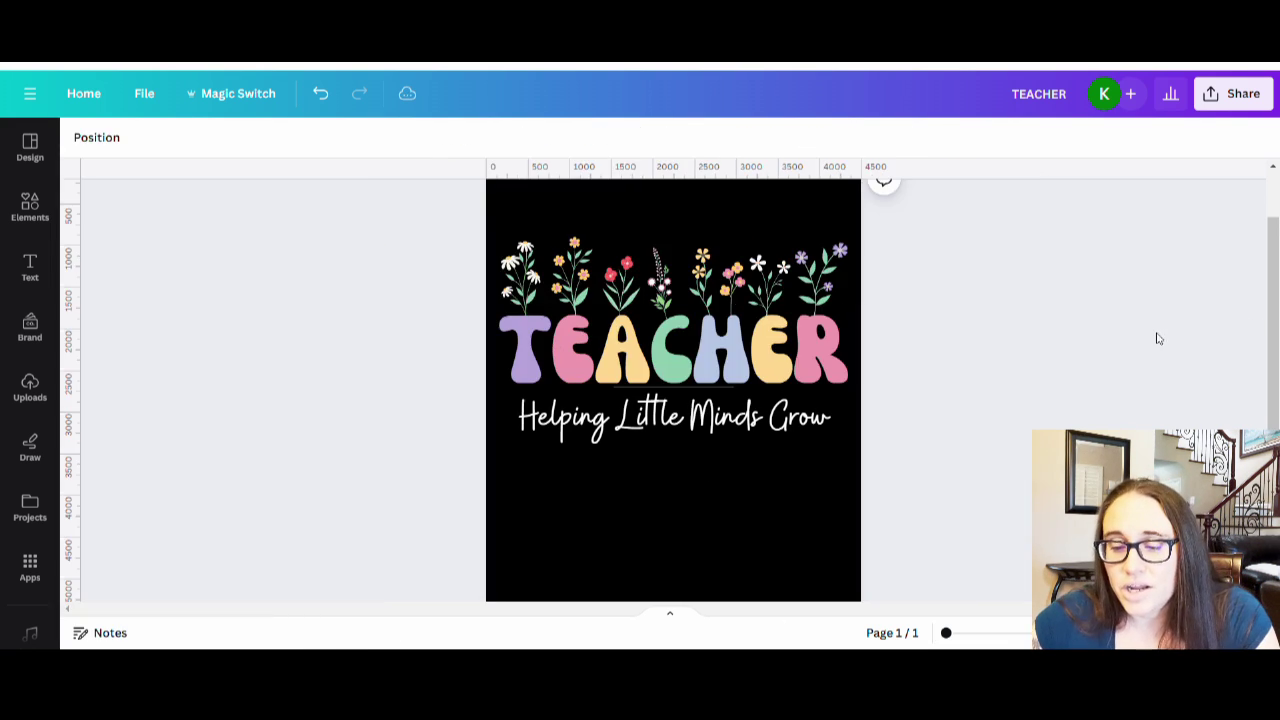
pyautogui.click(845, 276)
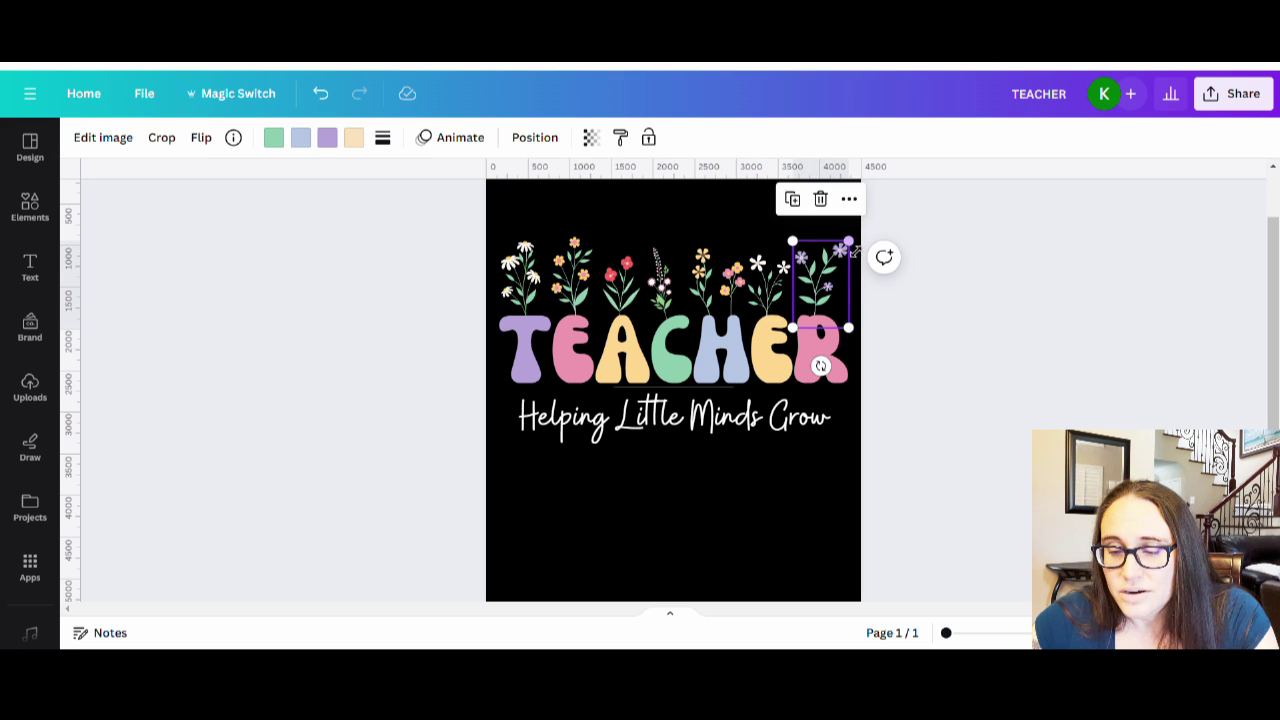
pyautogui.moveTo(849, 239); pyautogui.dragTo(848, 254)
pyautogui.click(919, 311)
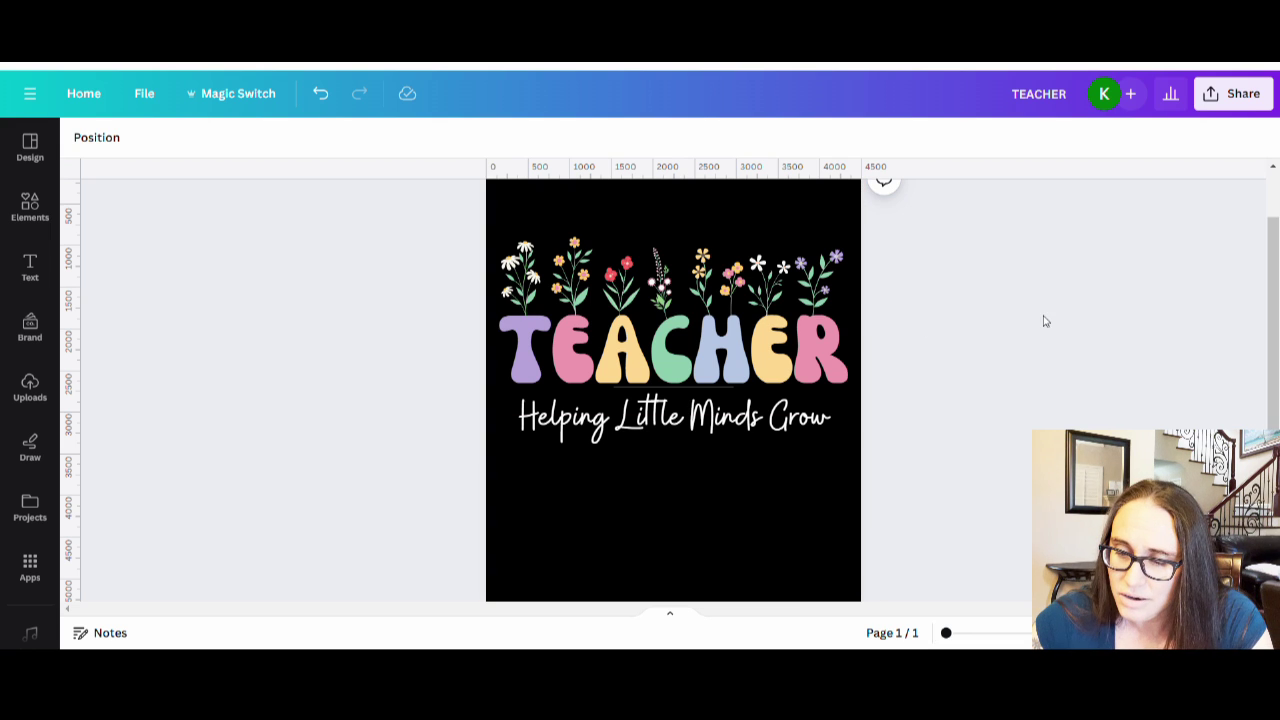
pyautogui.click(838, 295)
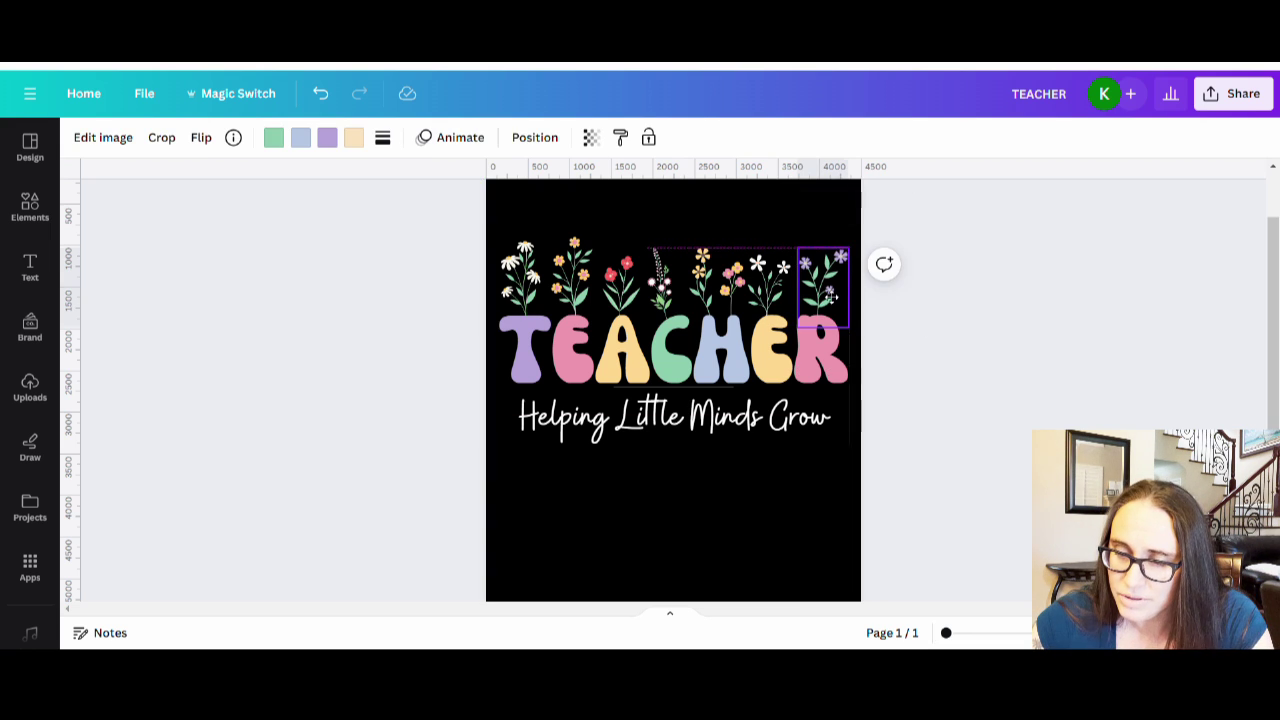
pyautogui.moveTo(831, 295); pyautogui.dragTo(835, 298)
pyautogui.click(201, 138)
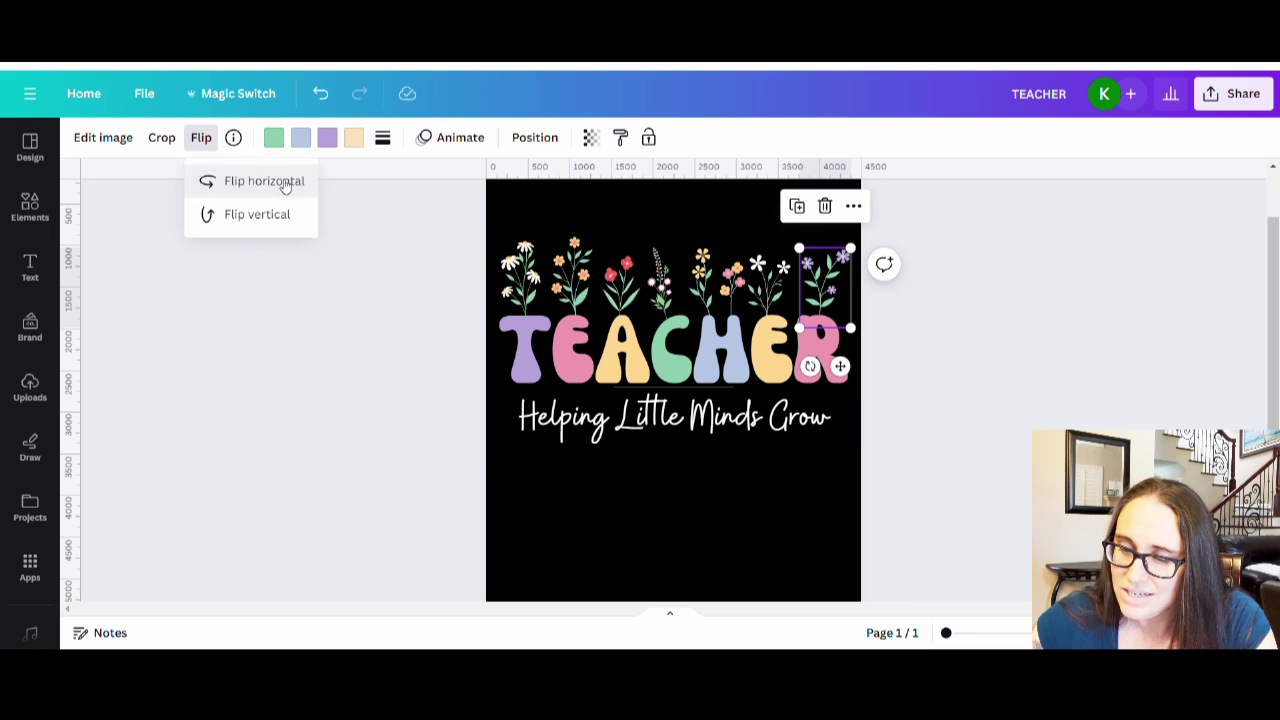
pyautogui.click(851, 298)
pyautogui.moveTo(837, 297); pyautogui.dragTo(828, 296)
pyautogui.click(941, 344)
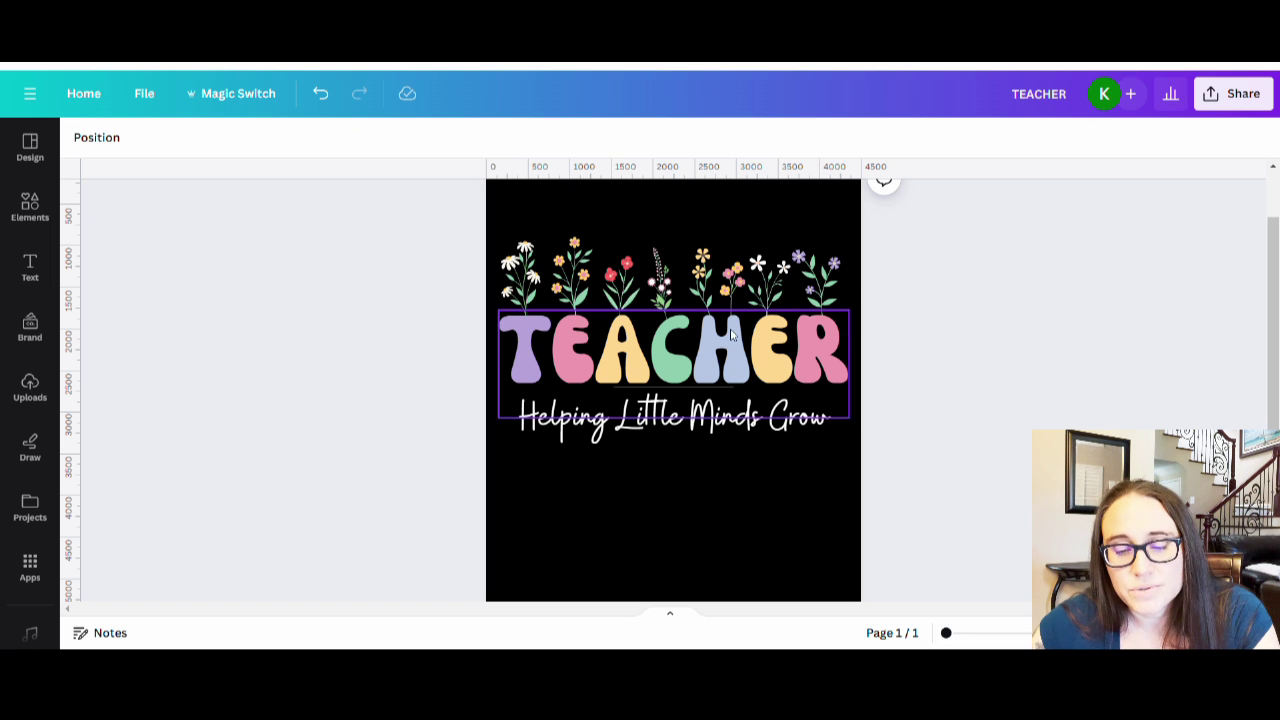
# Step: Tilt the leftmost flower cluster about 5°
pyautogui.click(521, 276)
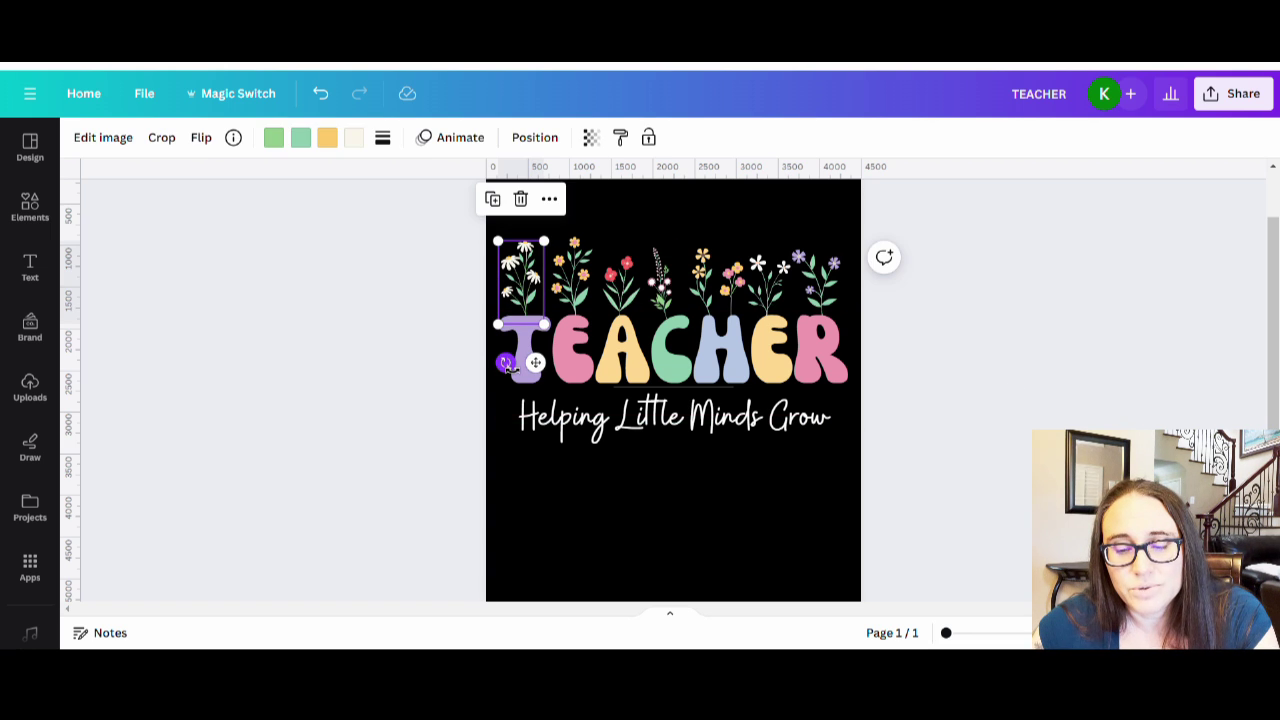
pyautogui.moveTo(506, 363); pyautogui.dragTo(506, 370)
pyautogui.click(667, 362)
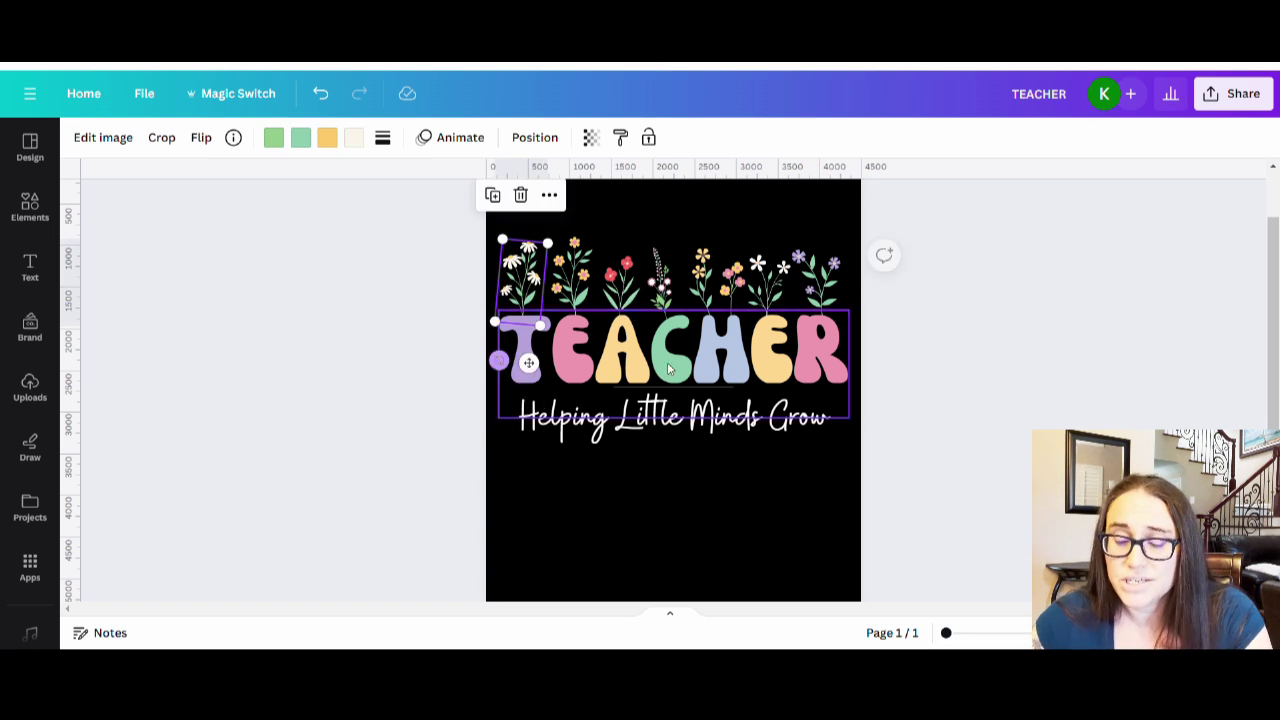
pyautogui.click(947, 333)
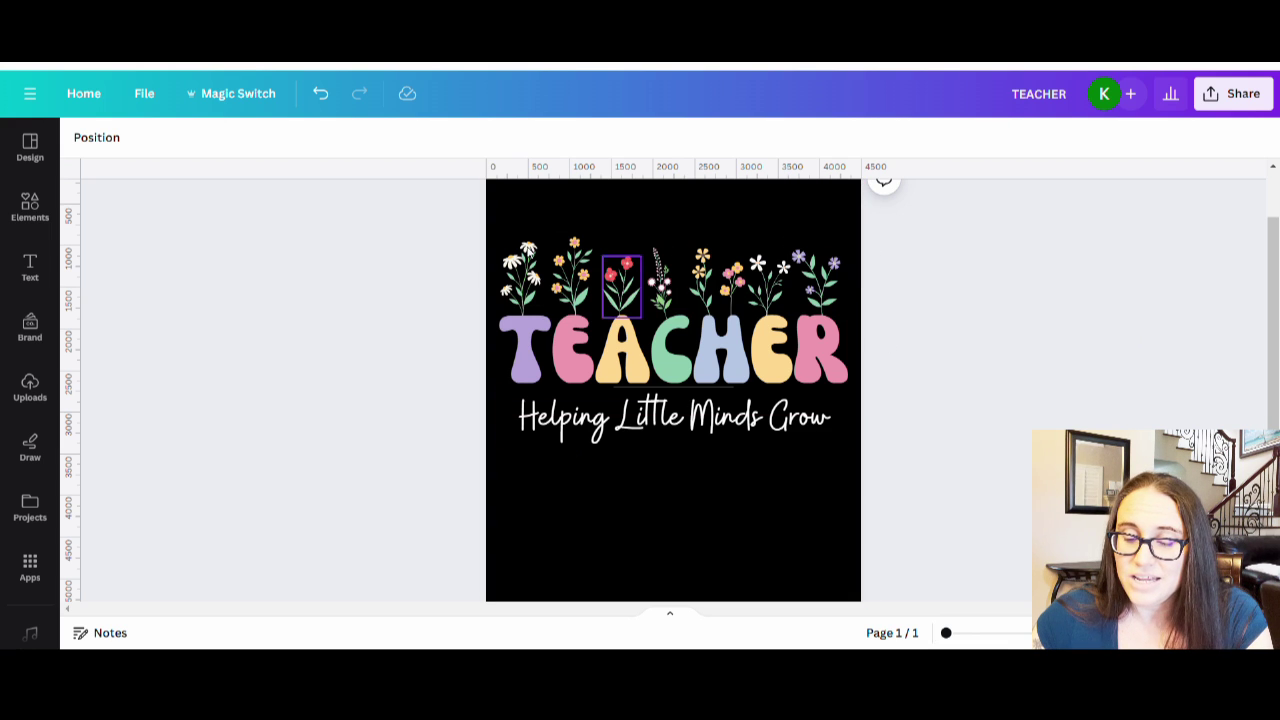
# Step: Select the flowers, TEACHER and subtitle together and drag them up along the centre line
pyautogui.moveTo(840, 474); pyautogui.dragTo(447, 331)
pyautogui.scroll(1, 667, 470)
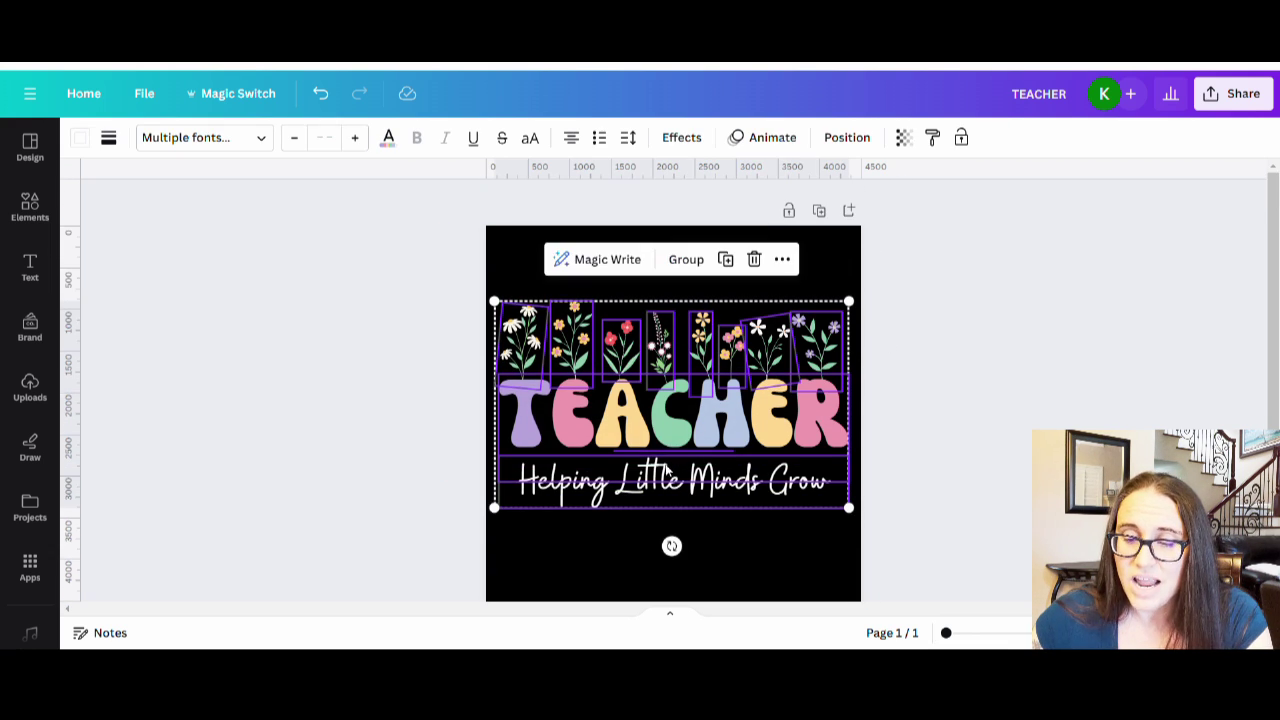
pyautogui.moveTo(666, 470); pyautogui.dragTo(709, 408)
pyautogui.click(771, 506)
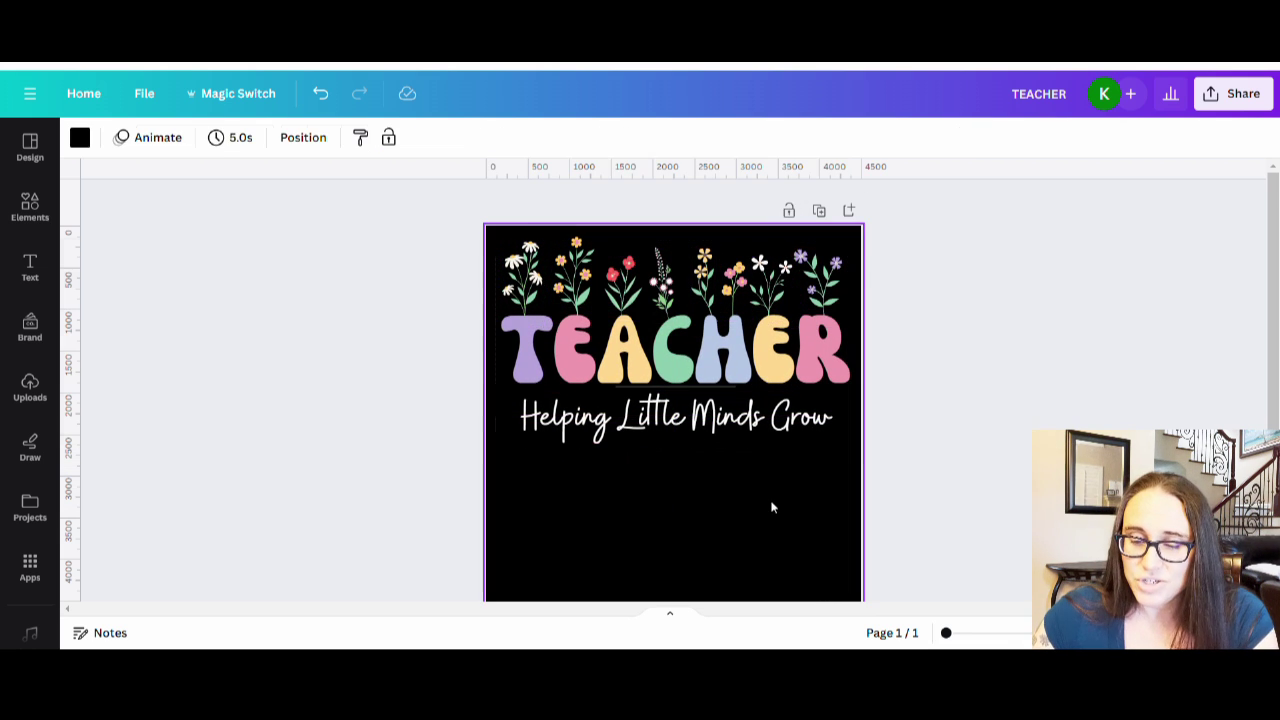
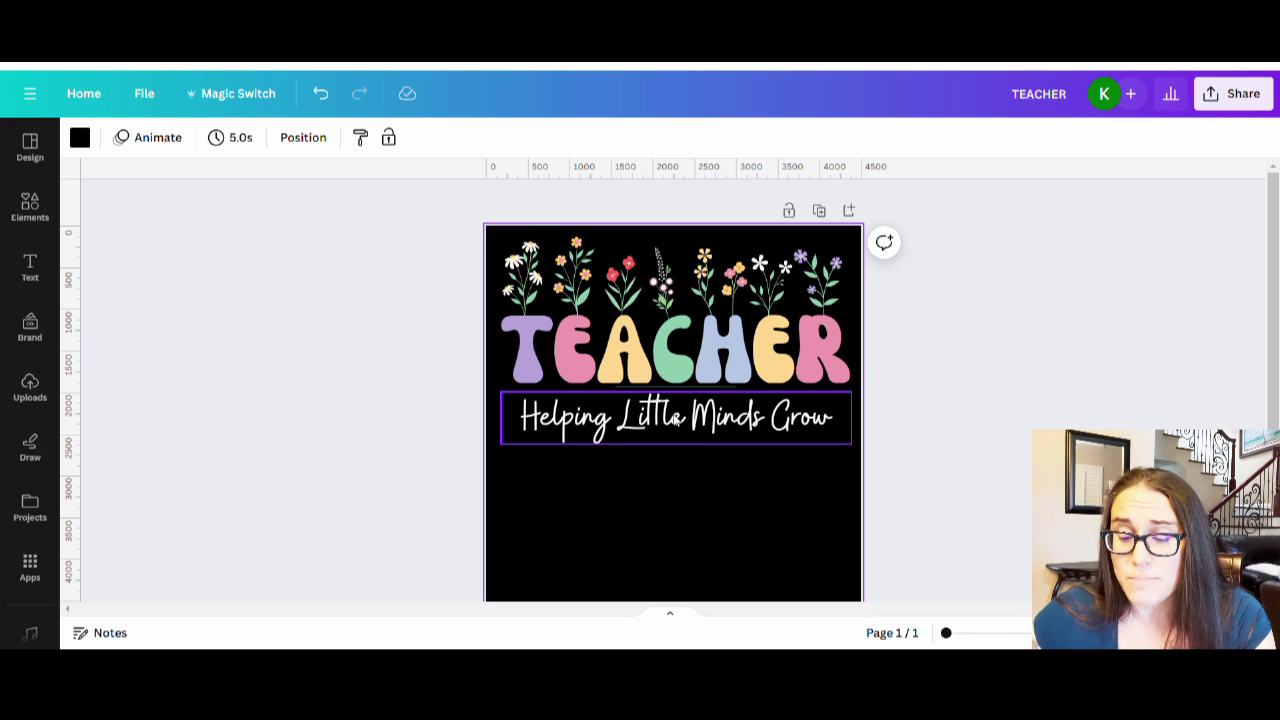
# Step: Change the 'Helping Little Minds Grow' subtitle from white to pink (#ed98ae)
pyautogui.click(750, 440)
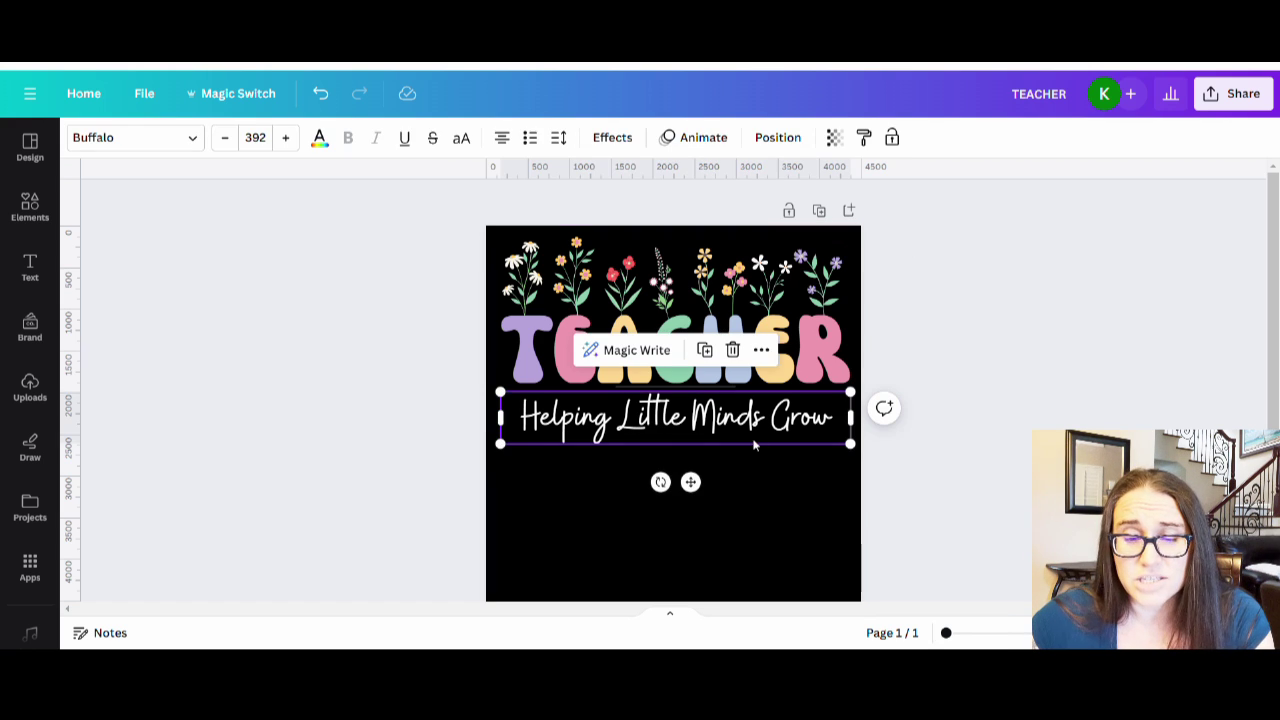
pyautogui.click(319, 140)
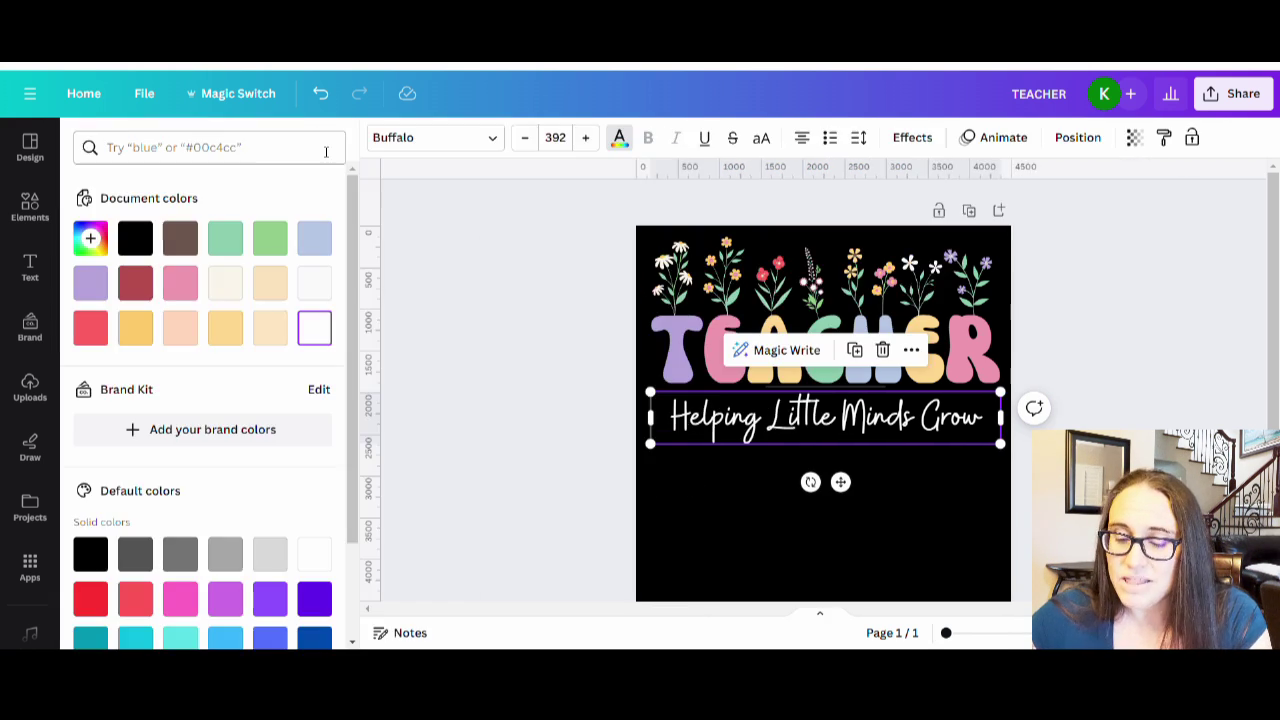
pyautogui.click(180, 283)
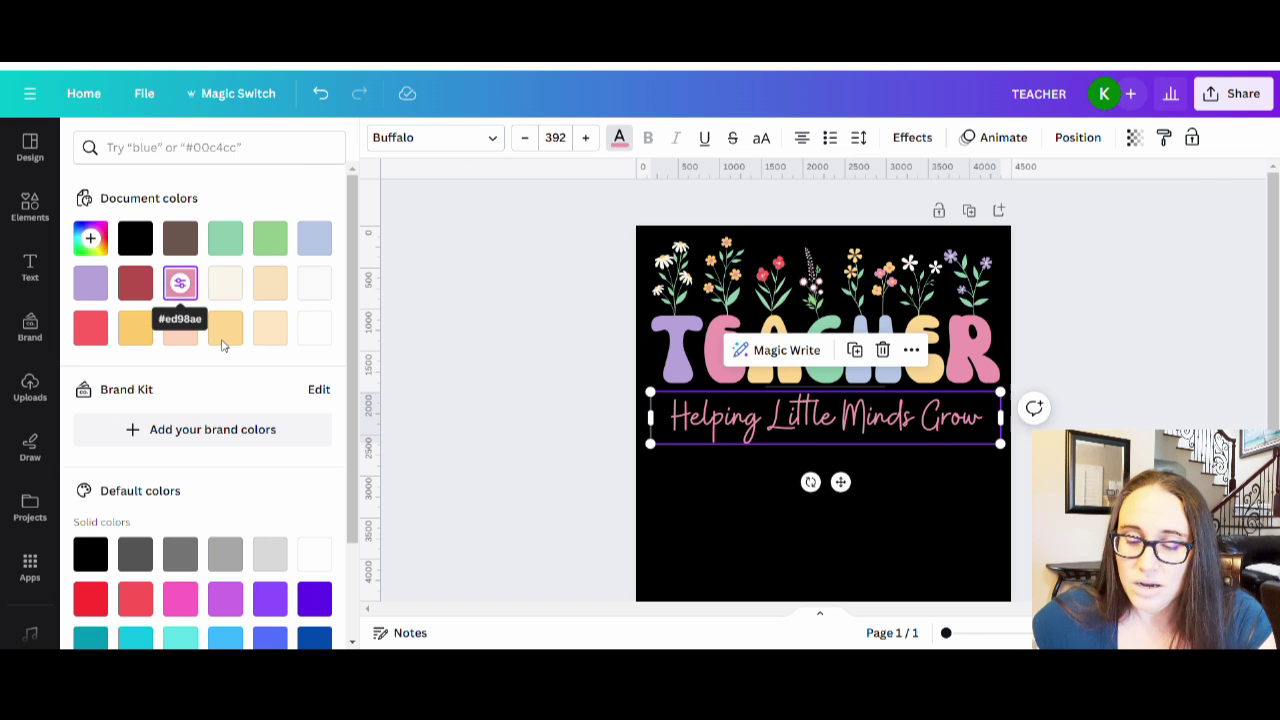
pyautogui.click(722, 545)
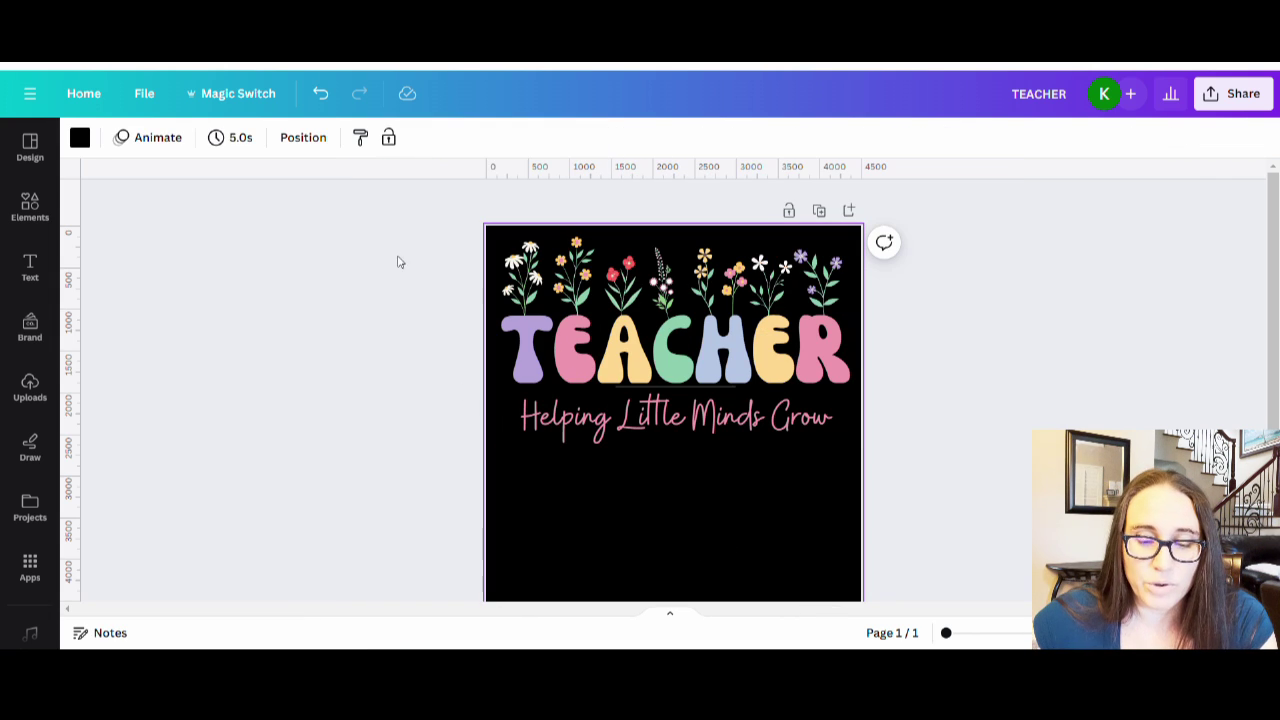
pyautogui.click(80, 139)
# Step: Set the TEACHER page background to white instead of black
pyautogui.click(314, 328)
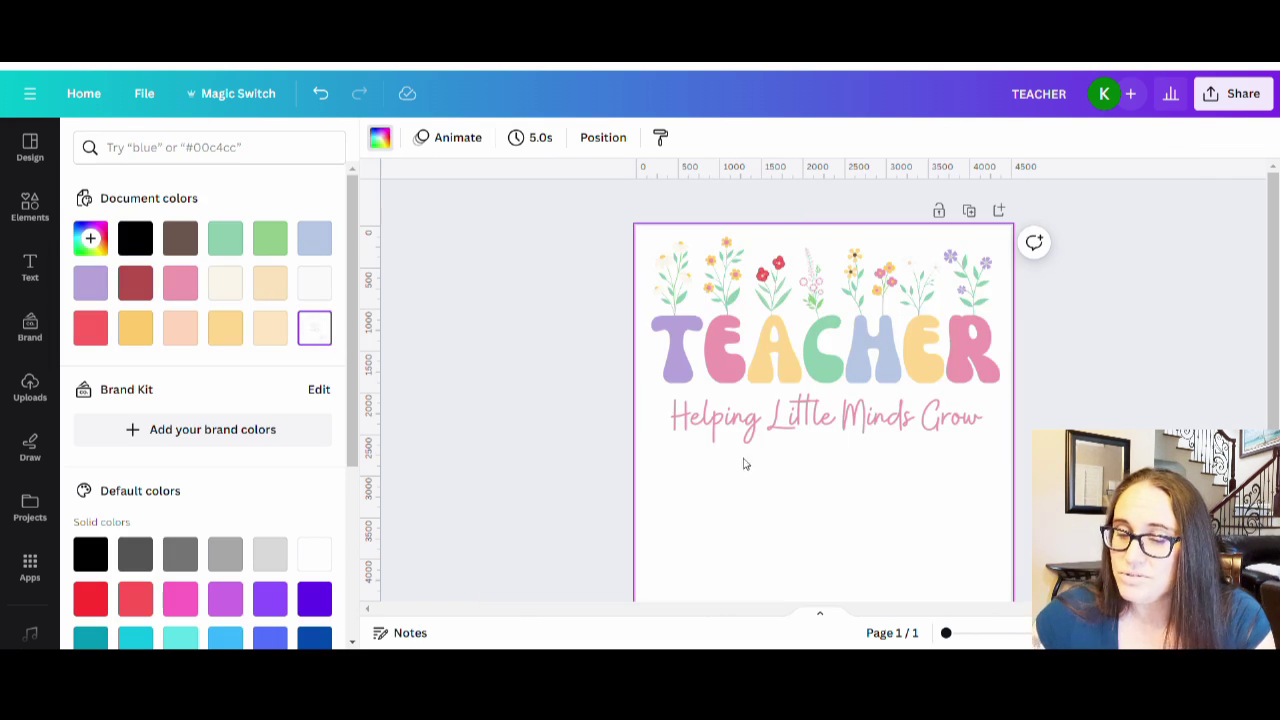
pyautogui.scroll(-2, 1093, 395)
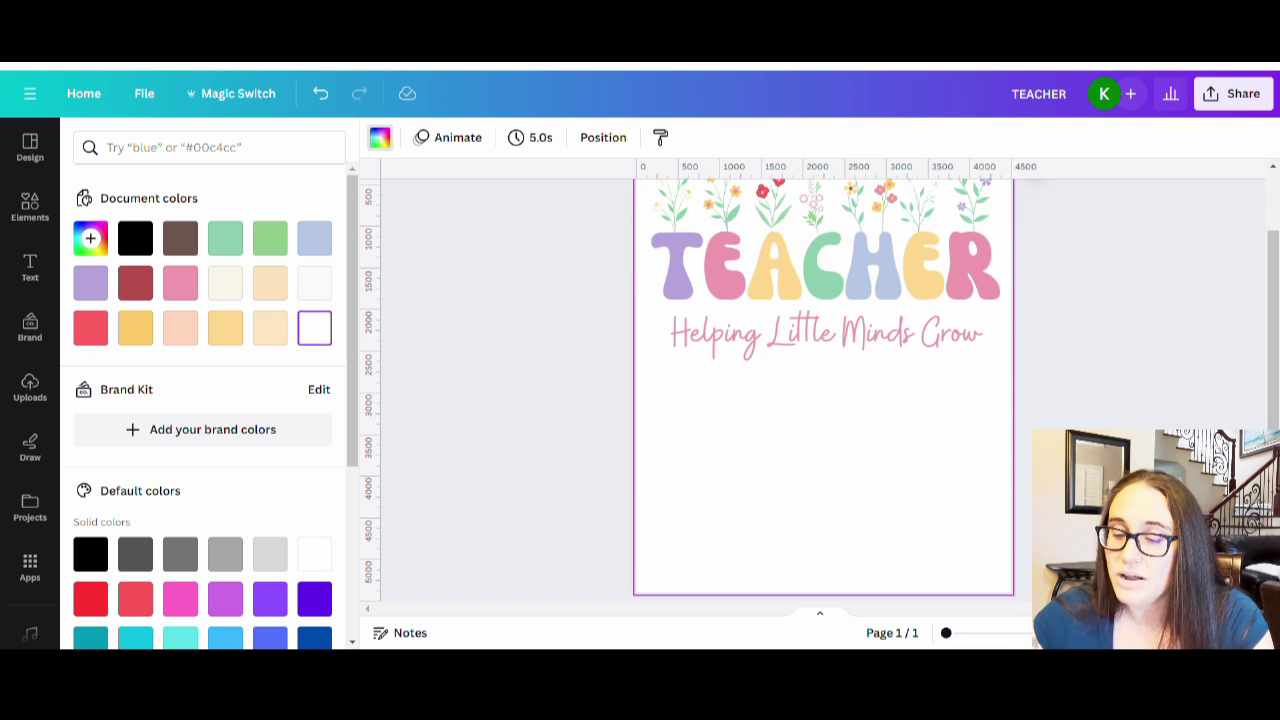
pyautogui.scroll(2, 991, 463)
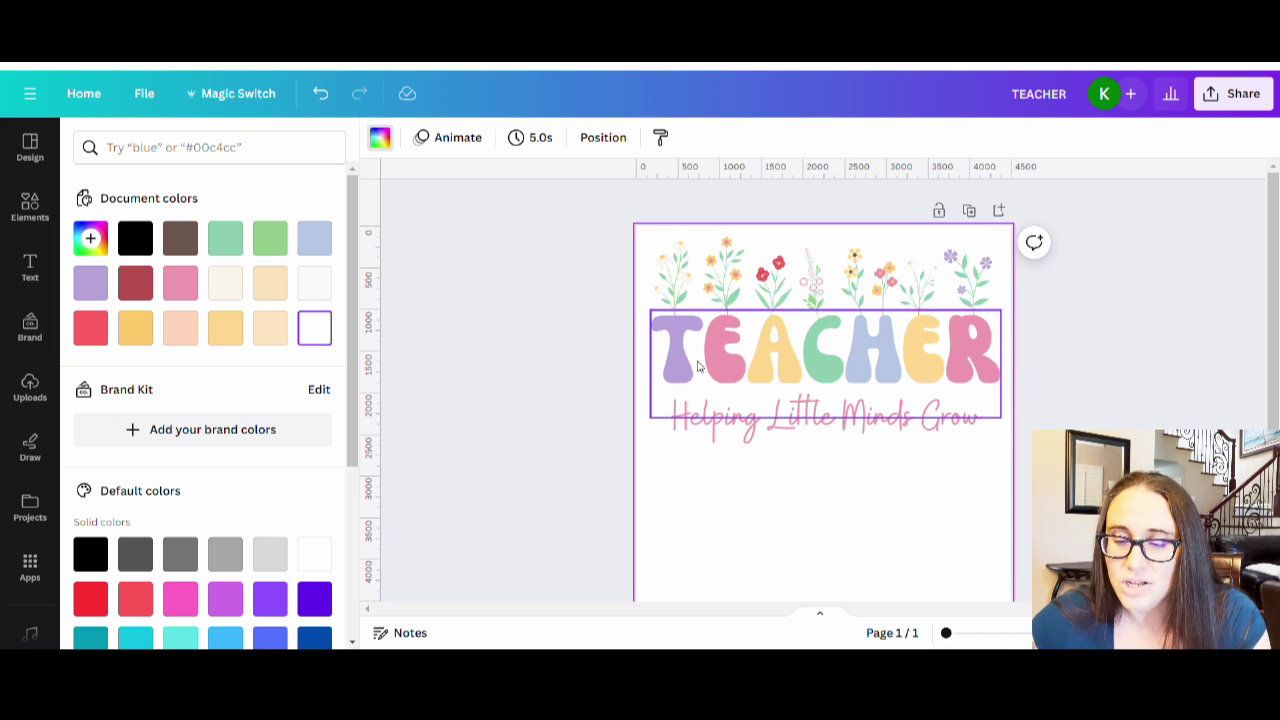
# Step: Turn the flower above T purple and the peach and white parts above HE pink
pyautogui.click(662, 292)
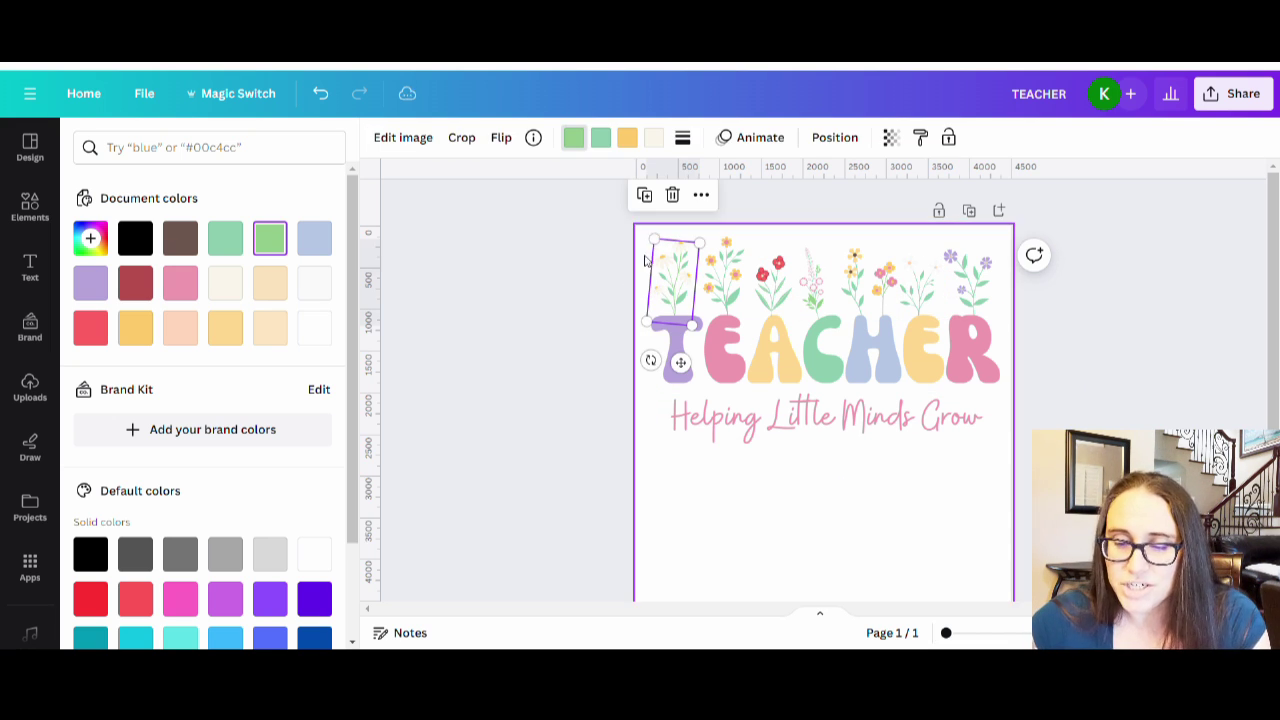
pyautogui.click(655, 141)
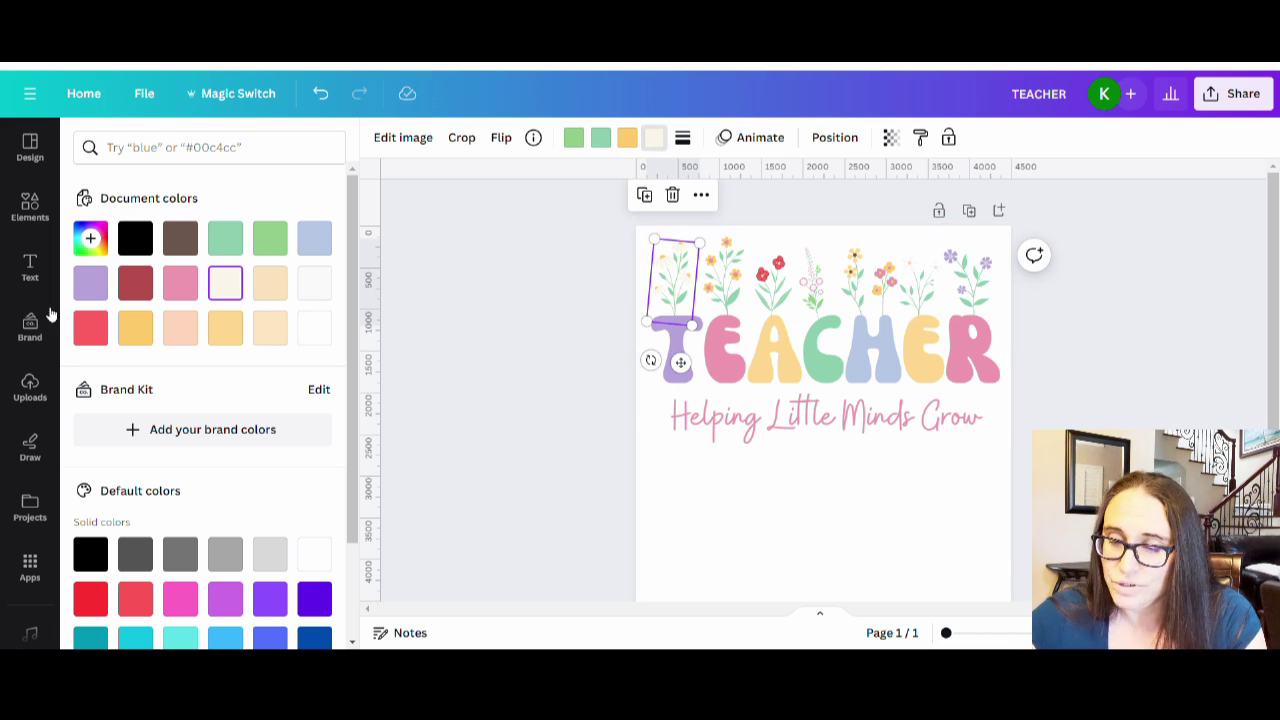
pyautogui.click(91, 284)
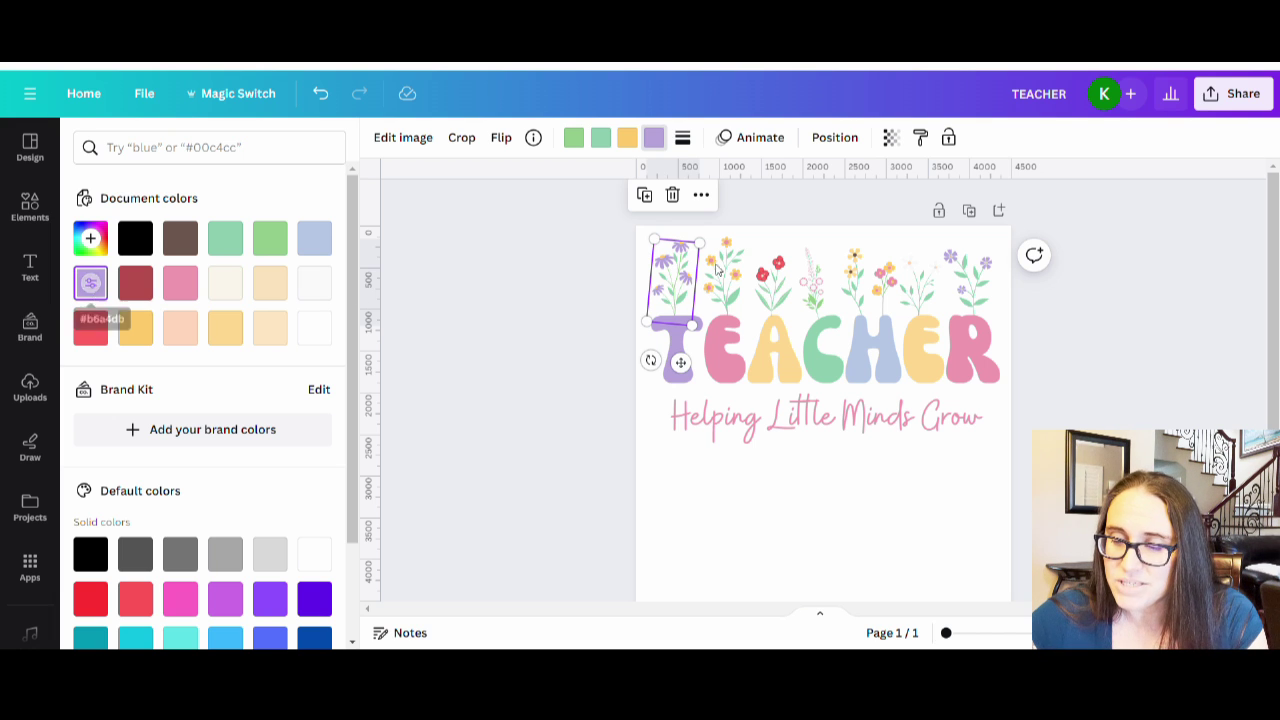
pyautogui.click(920, 282)
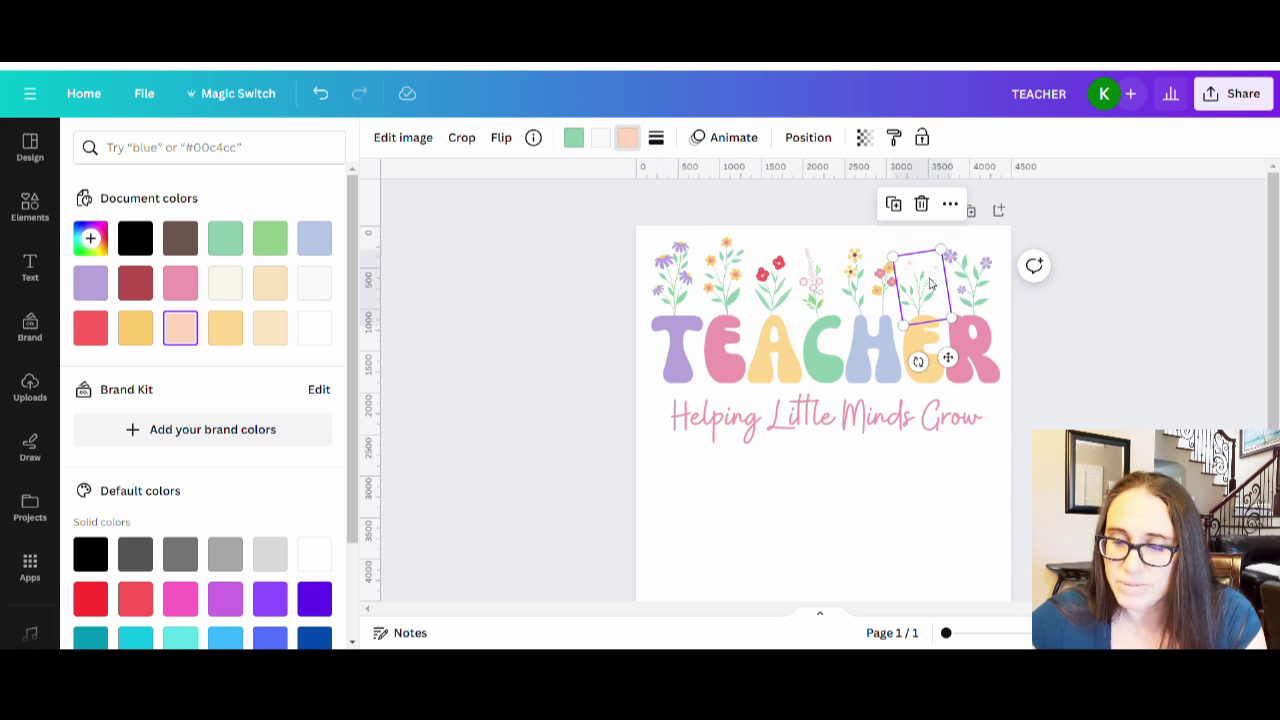
pyautogui.click(180, 282)
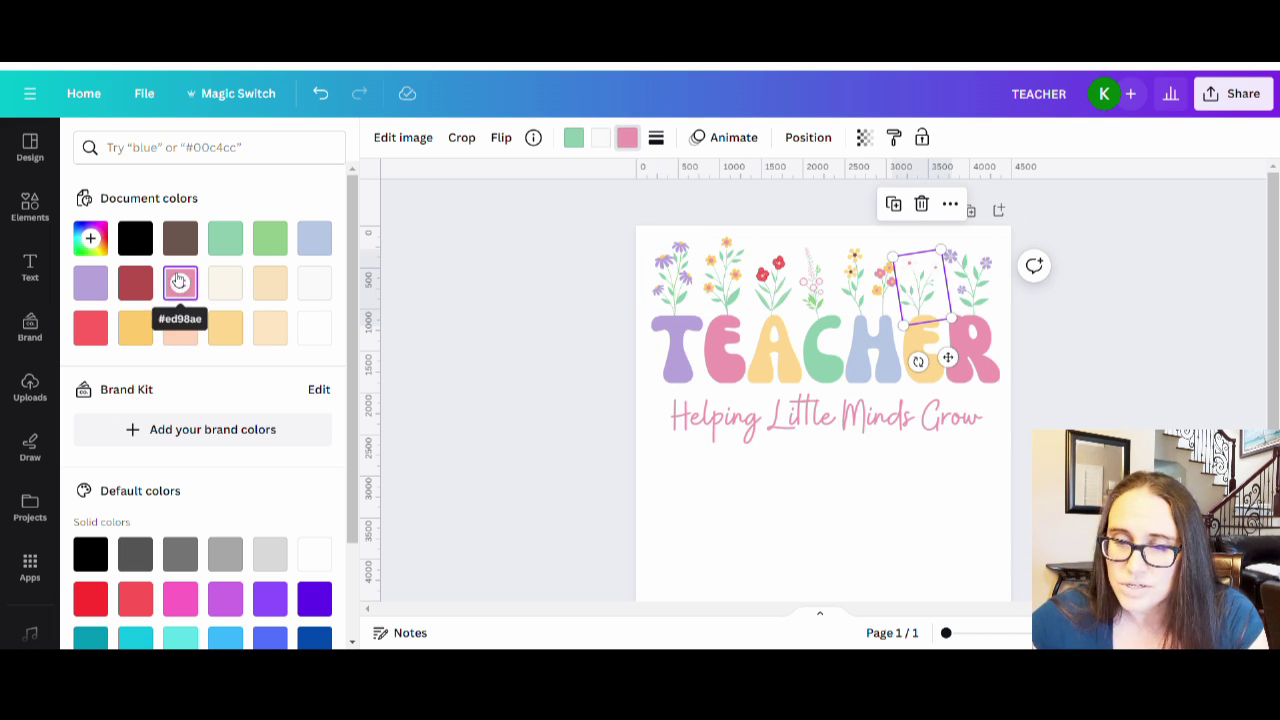
pyautogui.click(602, 138)
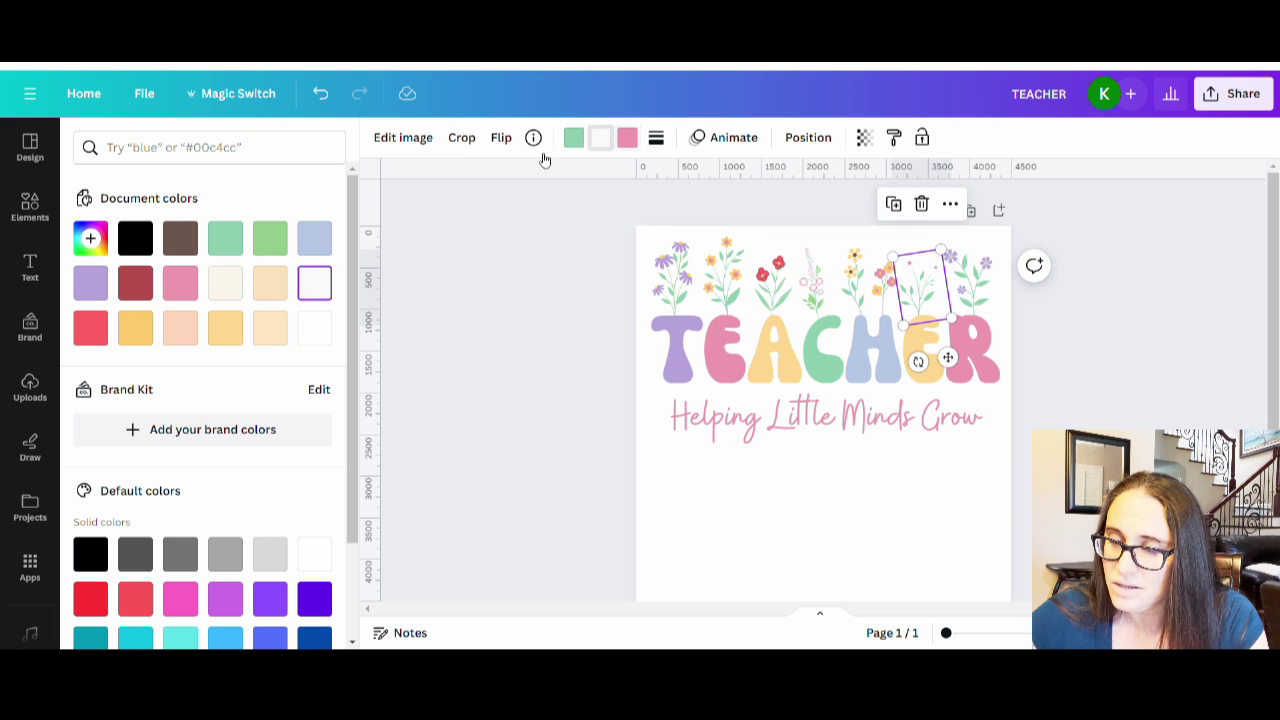
pyautogui.click(180, 282)
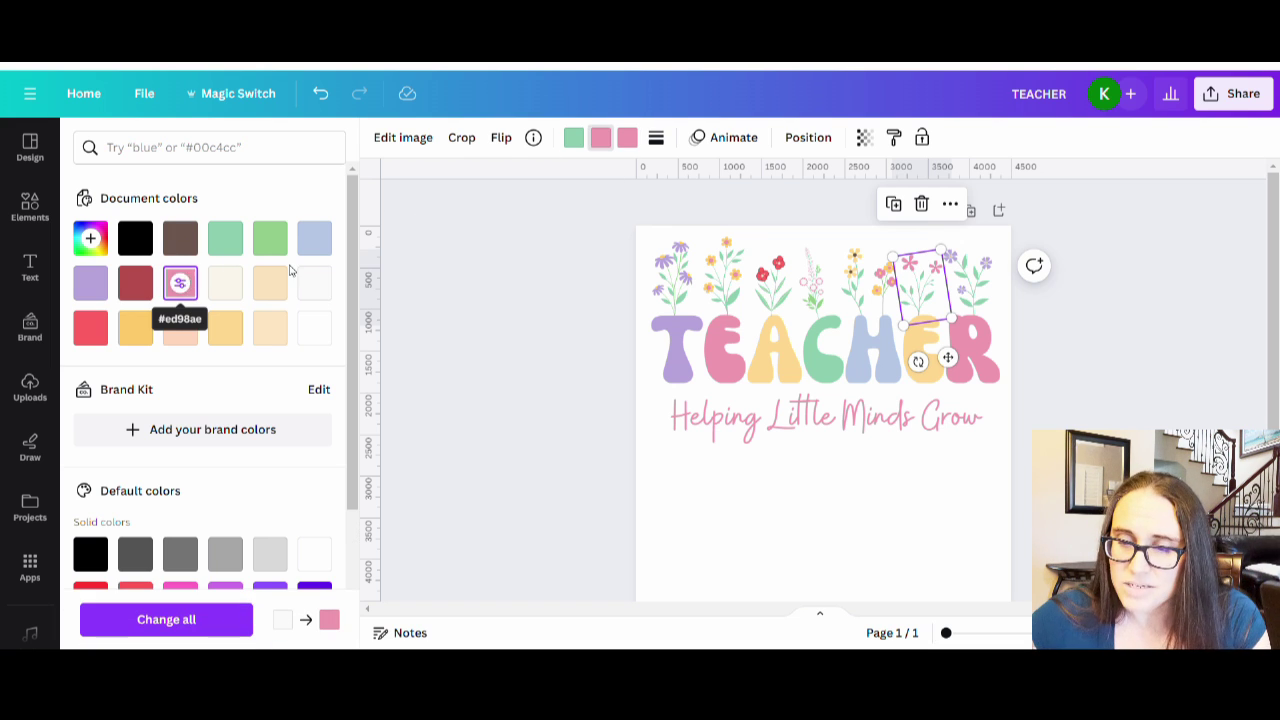
# Step: Recolour the white blossoms of the sprig above C lavender purple
pyautogui.click(811, 285)
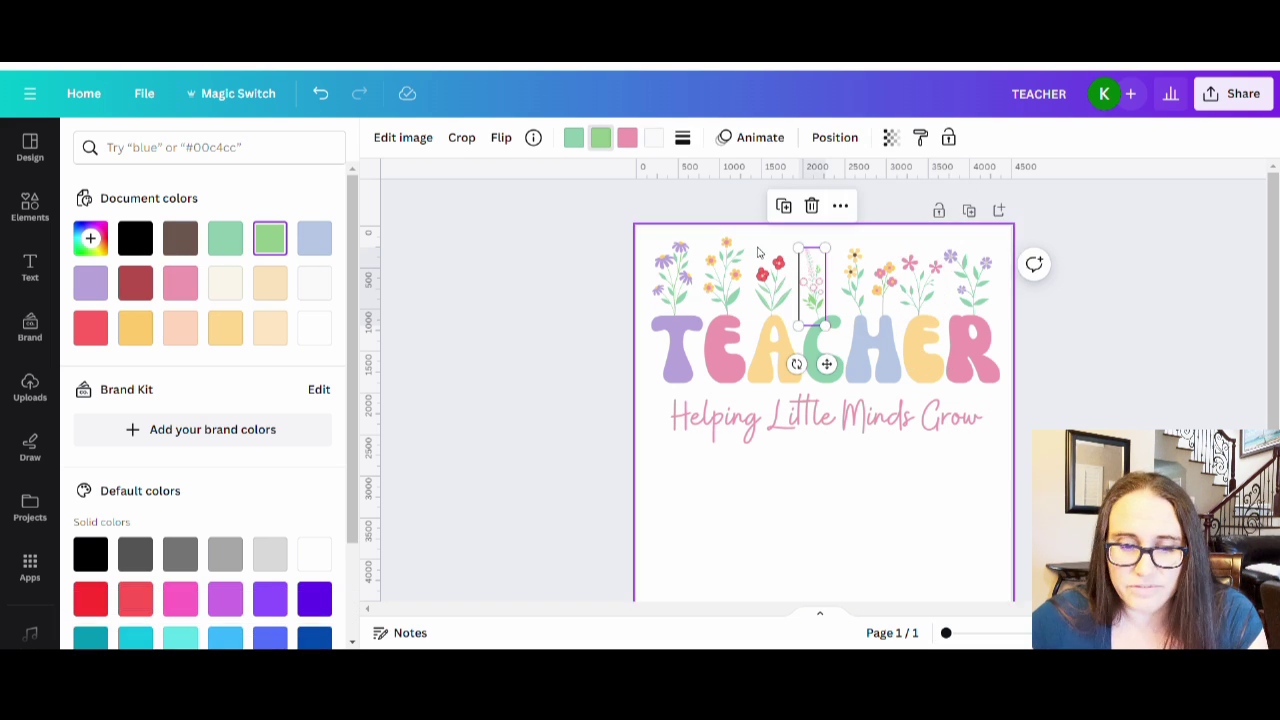
pyautogui.click(654, 137)
pyautogui.click(91, 284)
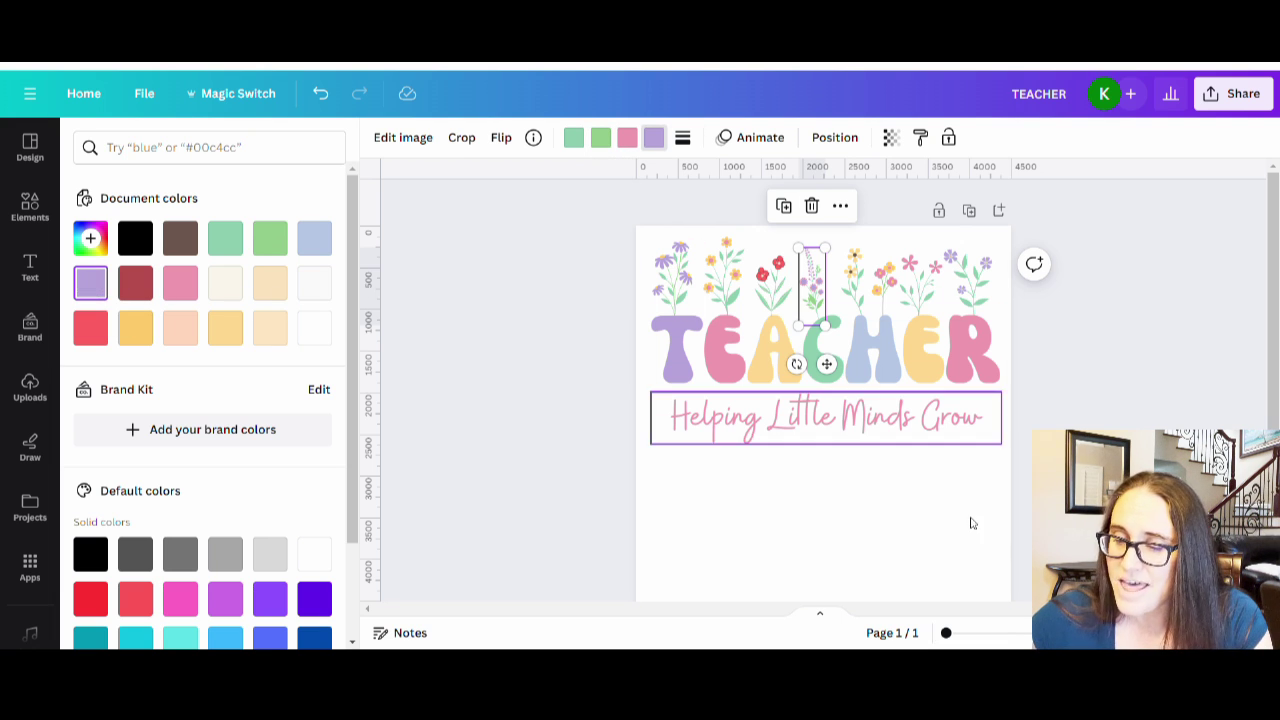
pyautogui.click(960, 571)
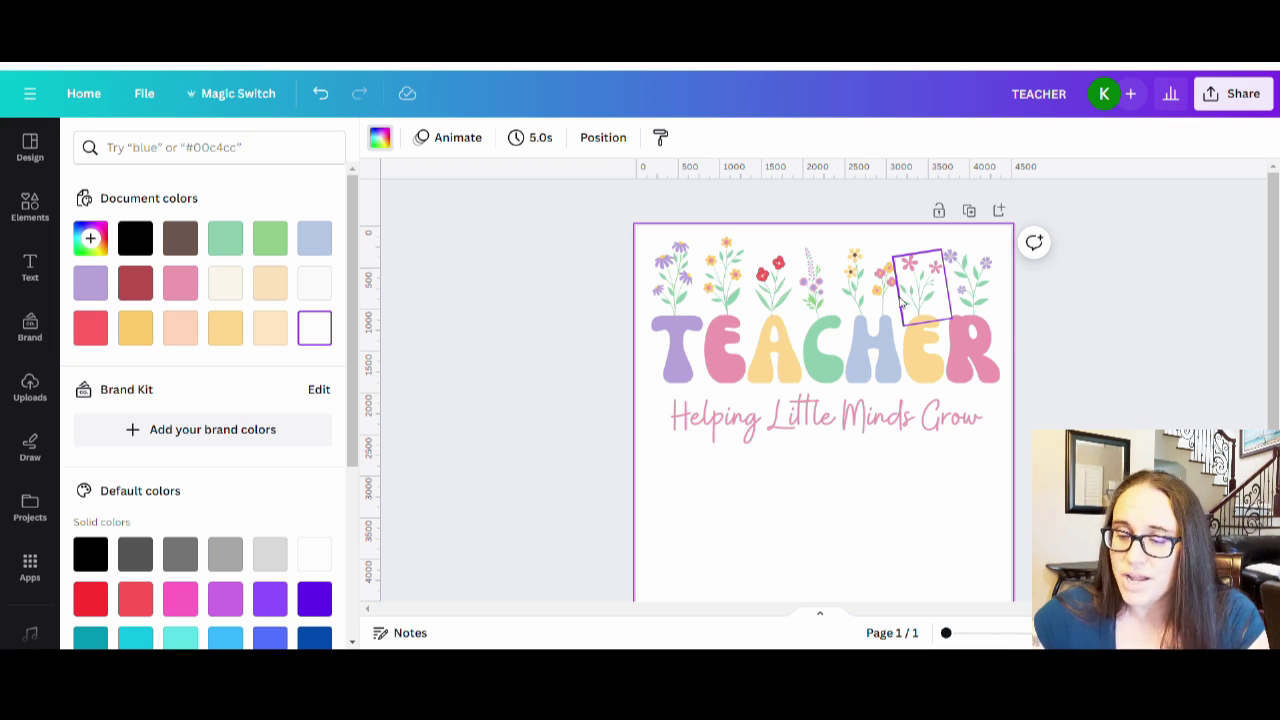
# Step: Duplicate the white-background TEACHER page as page 2, then return to page 1
pyautogui.click(970, 213)
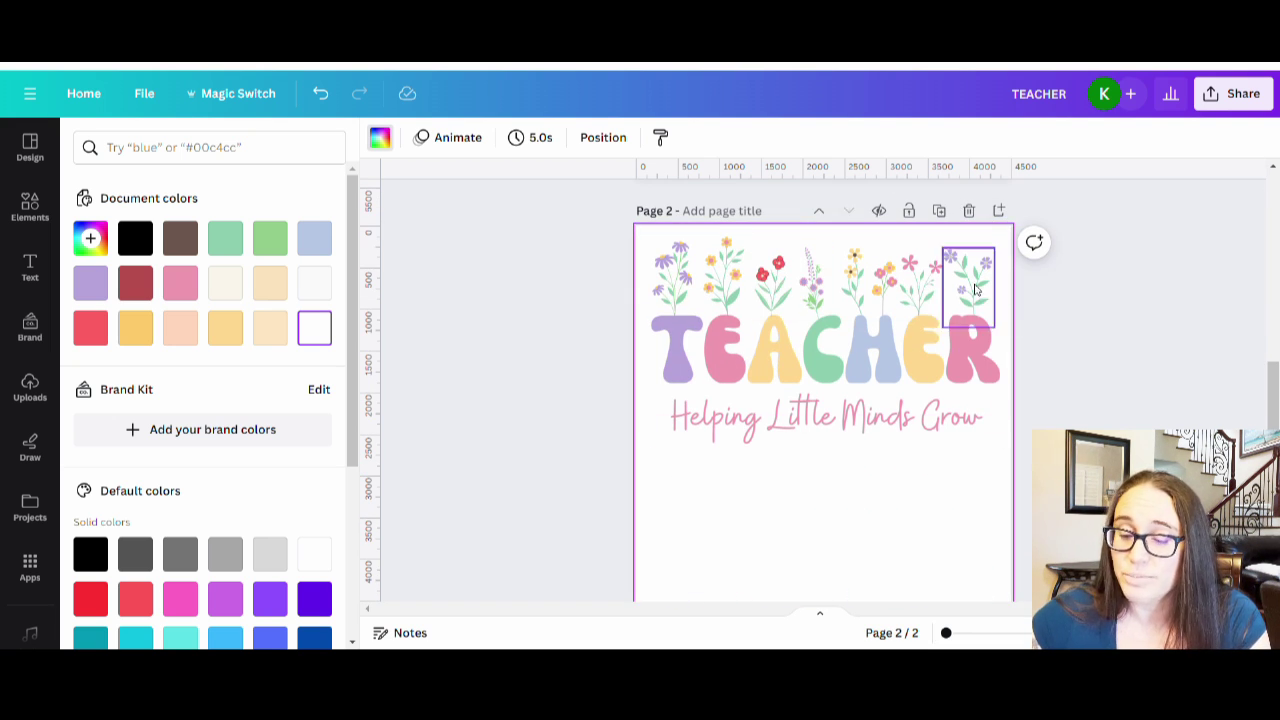
pyautogui.scroll(5, 868, 432)
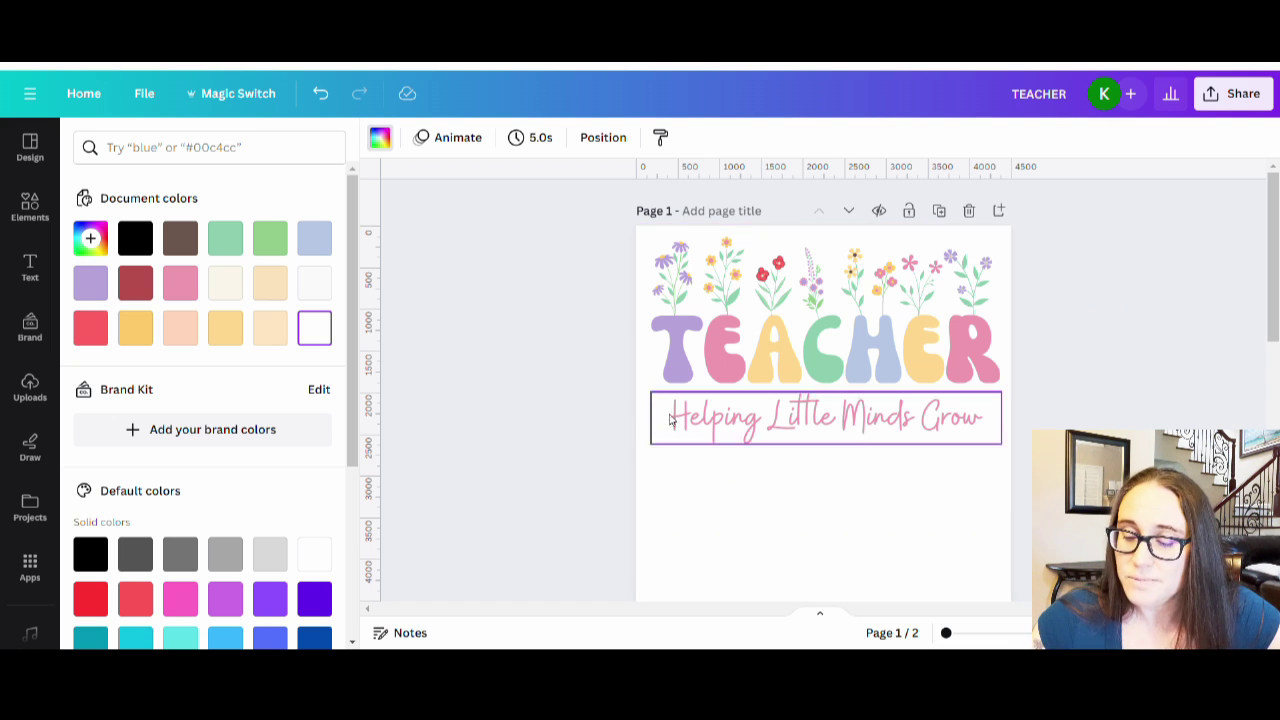
# Step: Give TEACHER a dark navy drop shadow with offset 26, direction -45, transparency 100
pyautogui.click(899, 365)
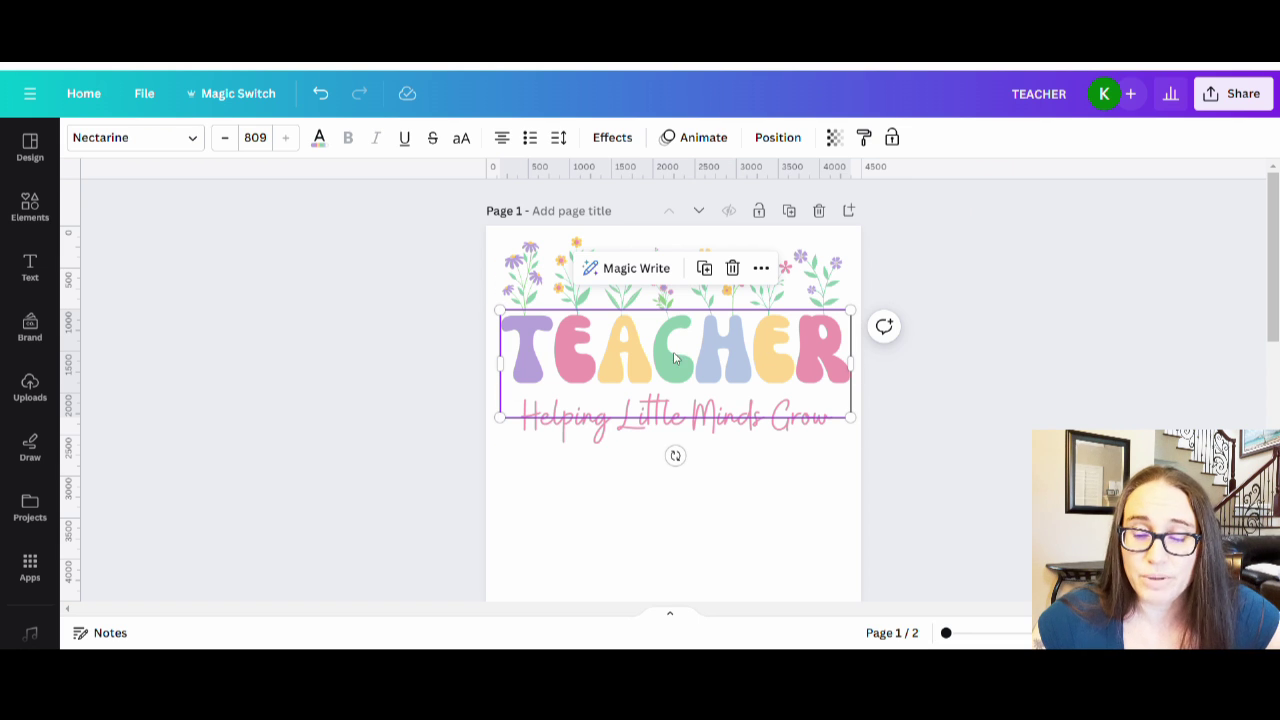
pyautogui.click(614, 139)
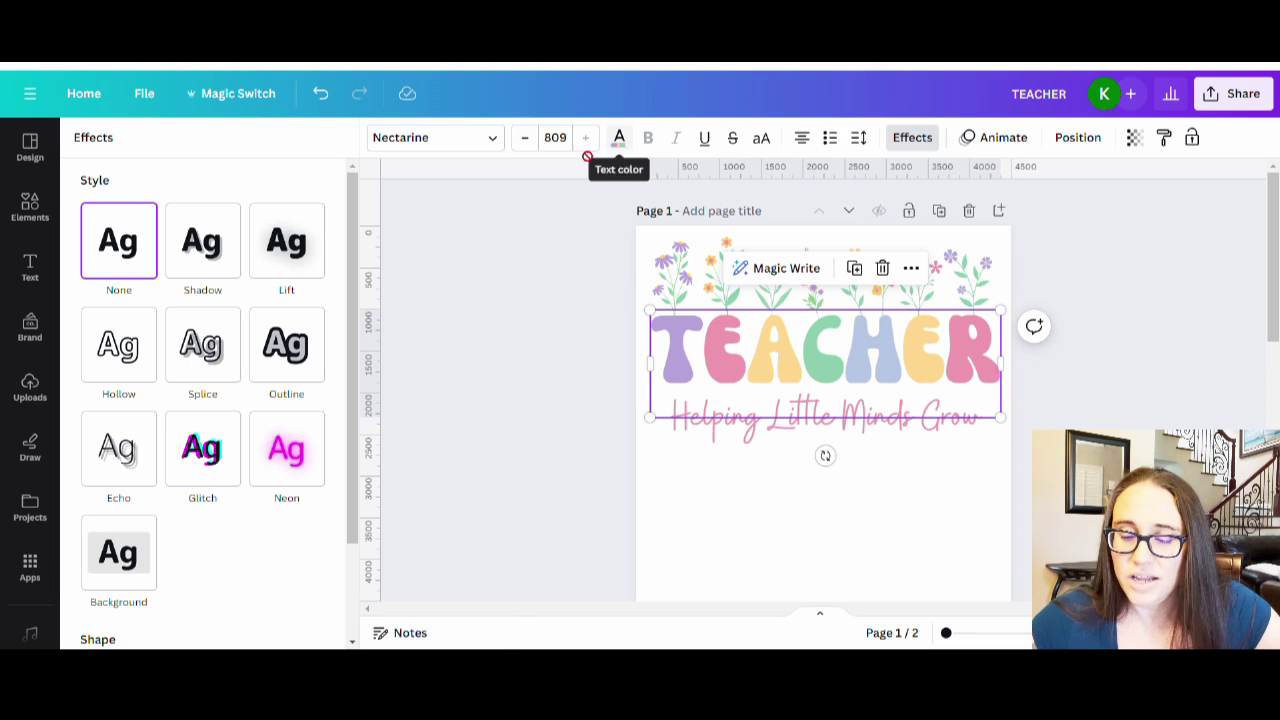
pyautogui.click(211, 245)
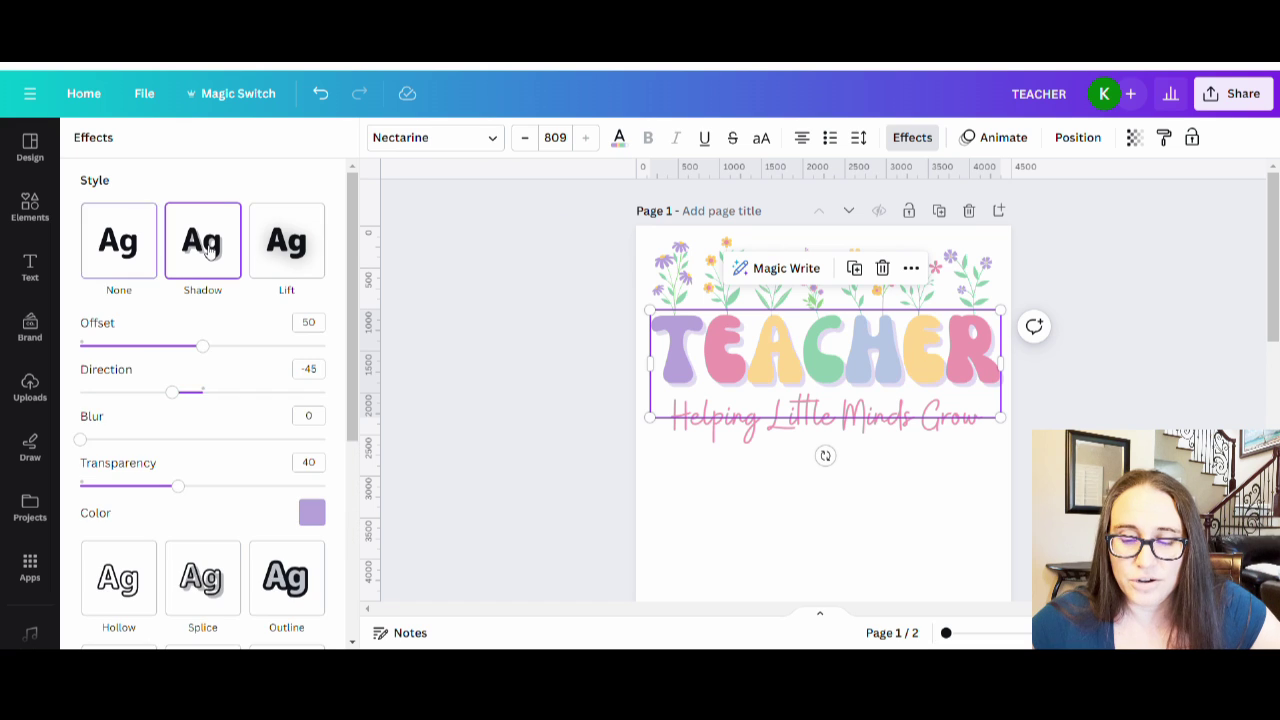
pyautogui.click(310, 513)
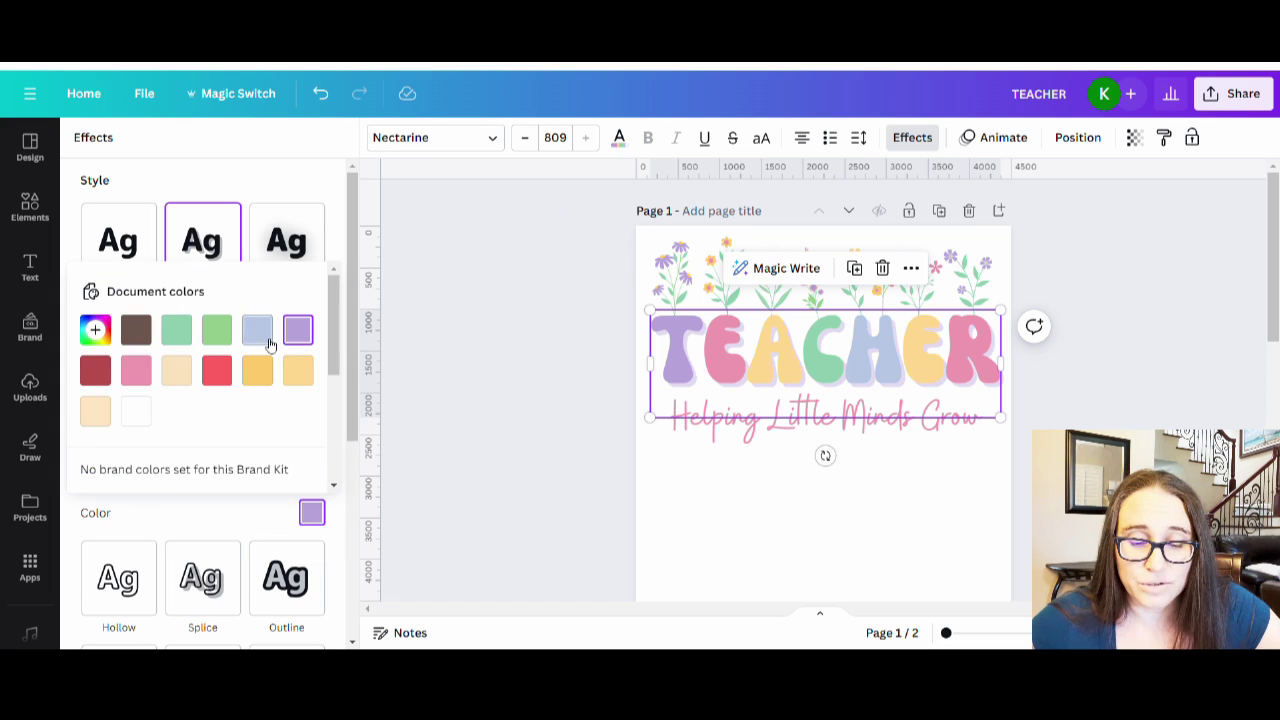
pyautogui.click(258, 332)
pyautogui.click(258, 332)
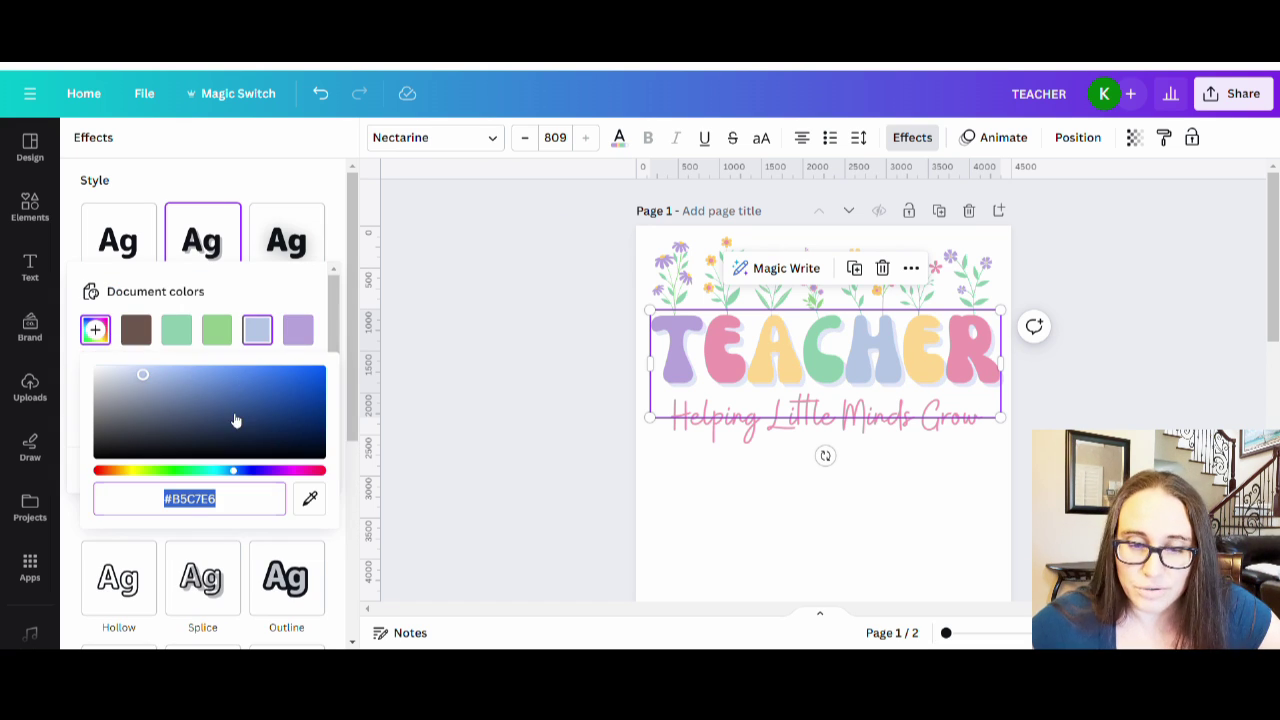
pyautogui.click(232, 415)
pyautogui.click(241, 181)
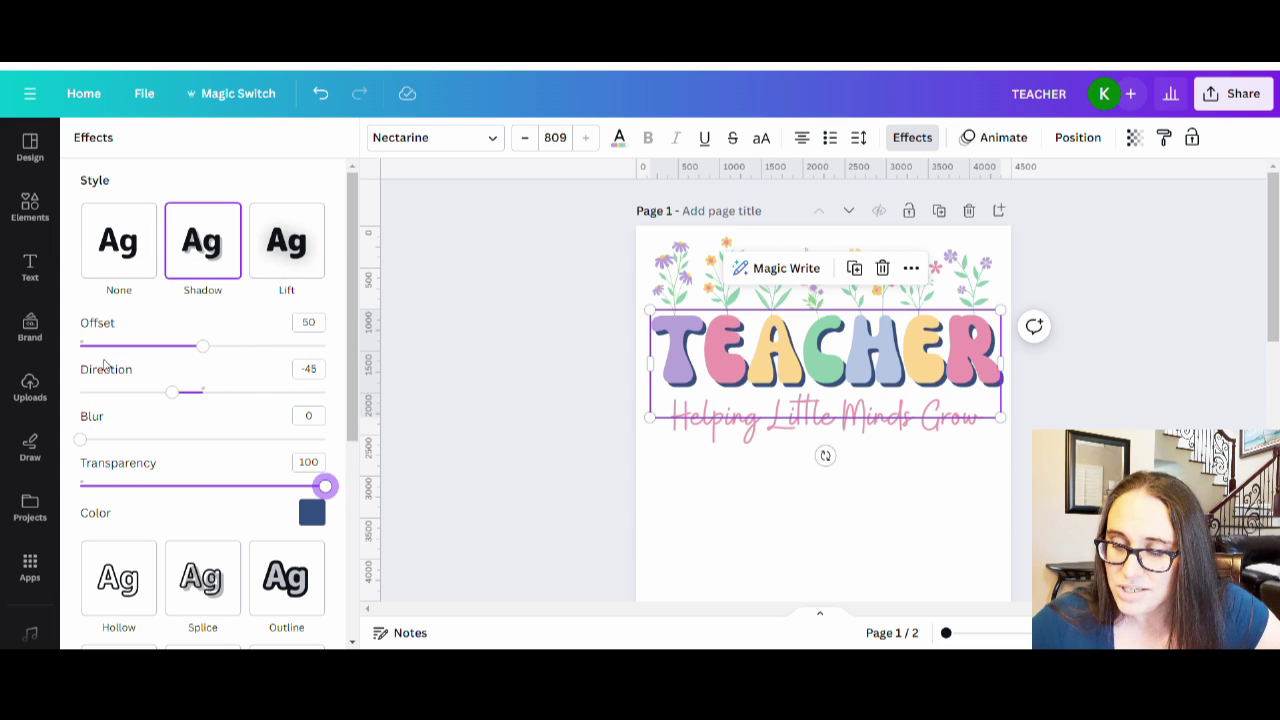
pyautogui.moveTo(127, 346); pyautogui.dragTo(145, 347)
pyautogui.click(852, 560)
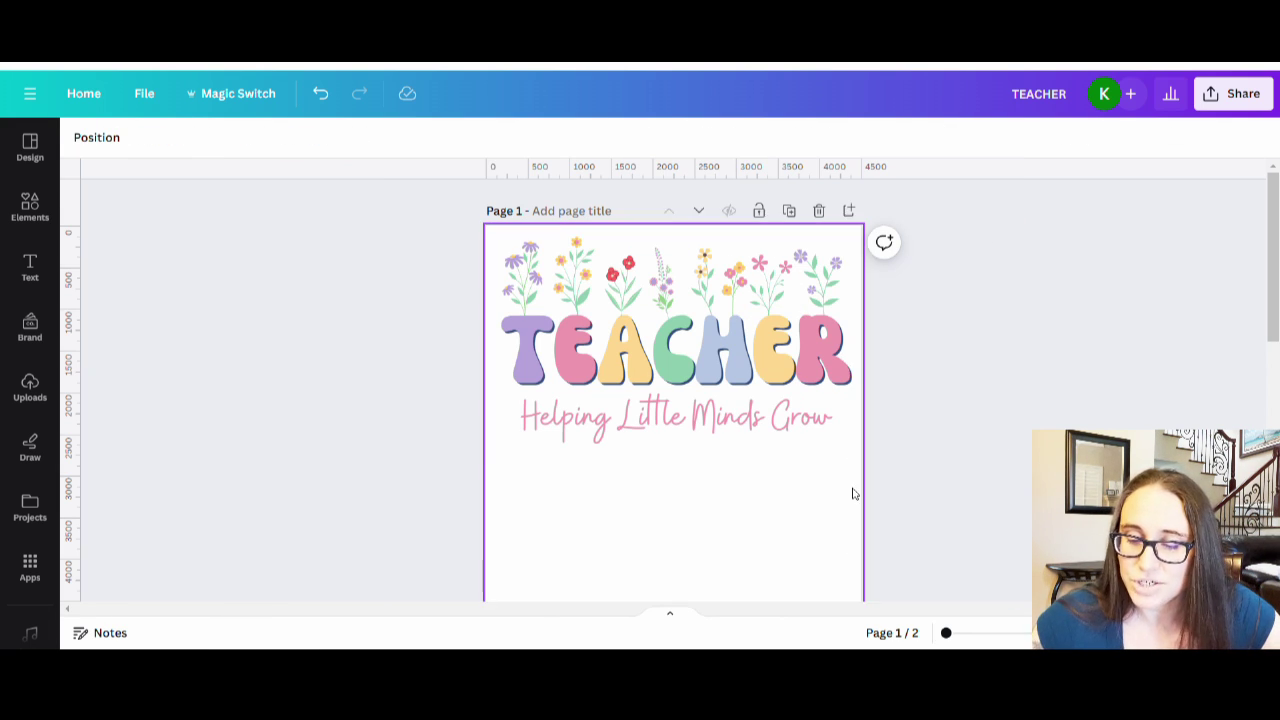
# Step: Recolour the page 1 'Helping Little Minds Grow' subtitle dark navy, leaving page 2 pink
pyautogui.click(672, 437)
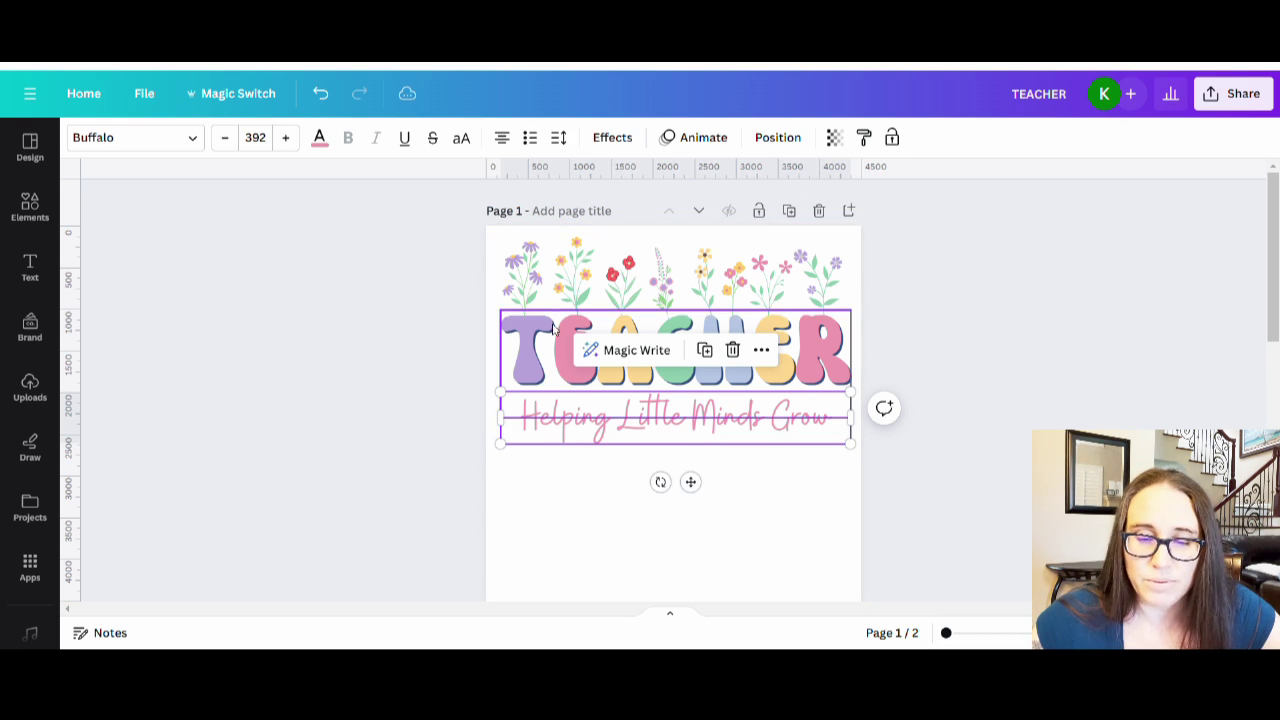
pyautogui.click(319, 140)
pyautogui.click(314, 239)
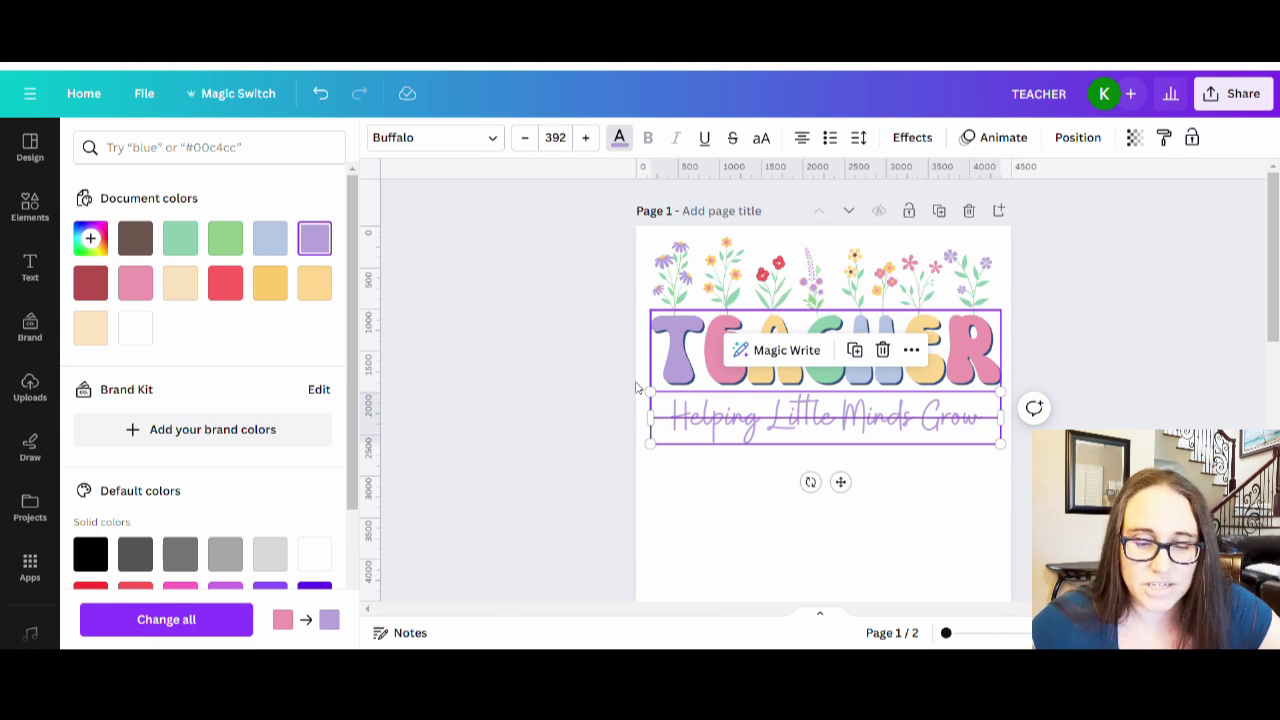
pyautogui.click(90, 240)
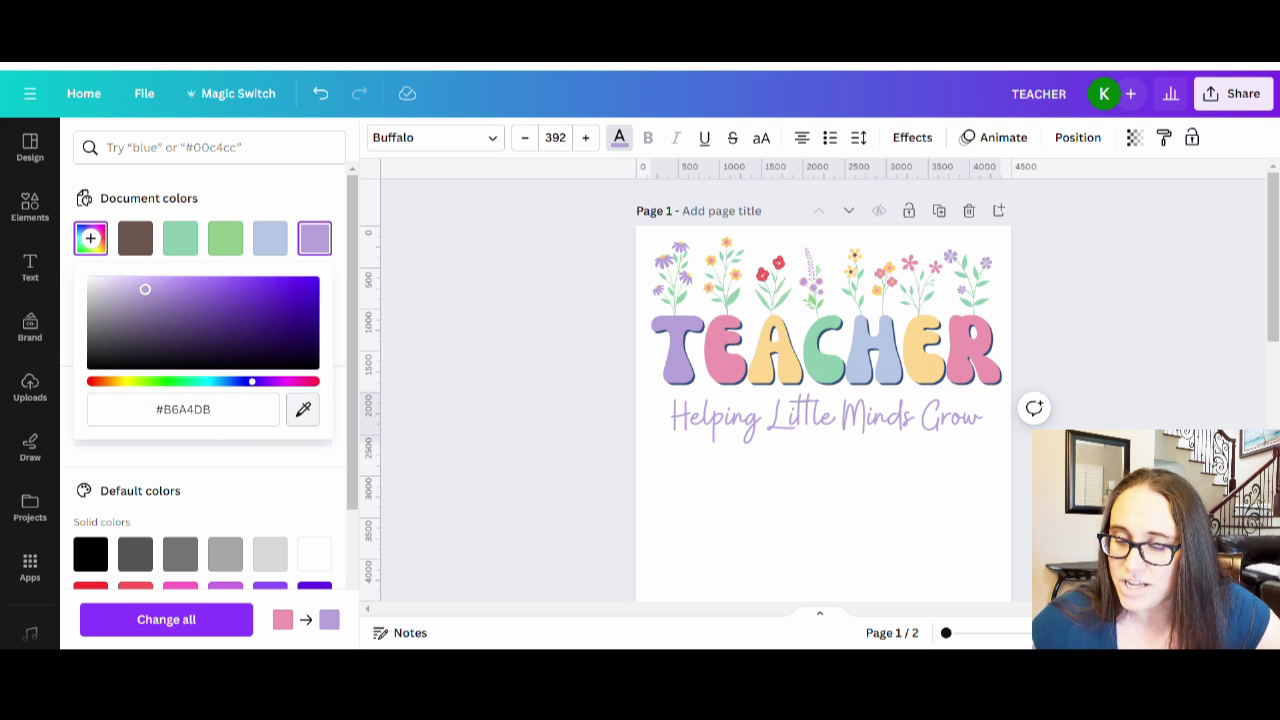
pyautogui.hotkey('ctrl', 'z')
pyautogui.click(806, 534)
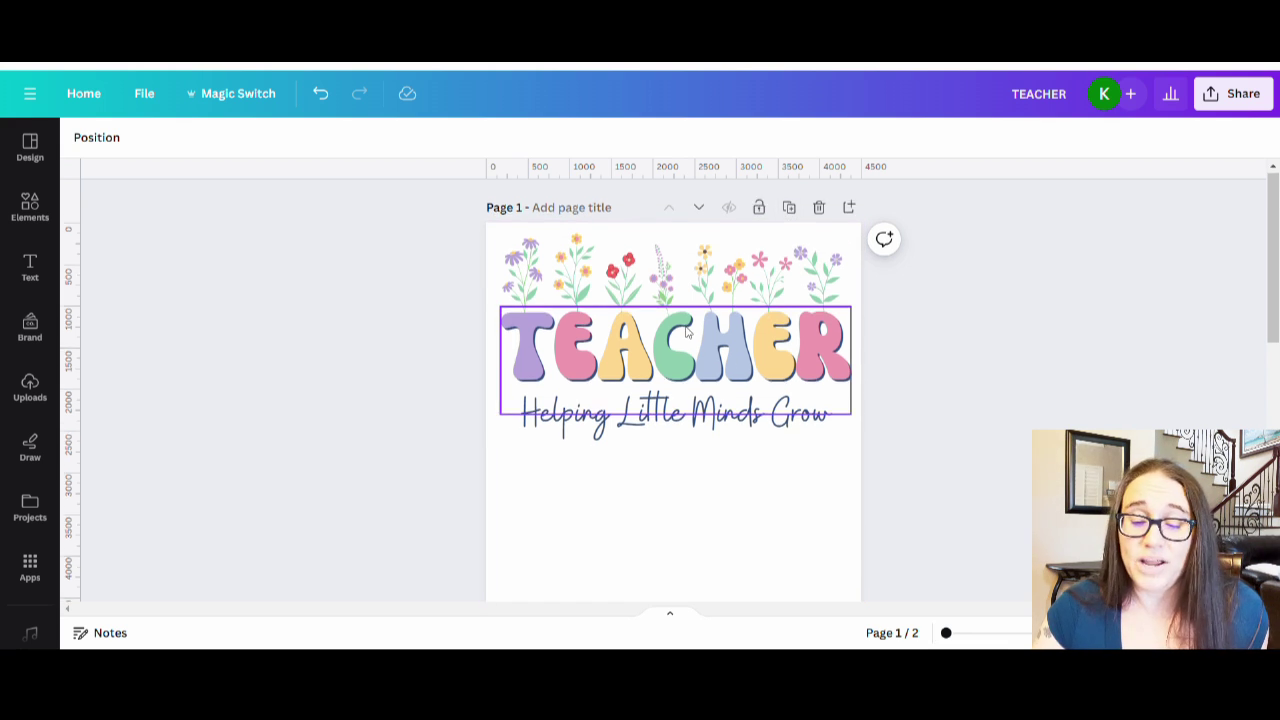
pyautogui.scroll(-5, 687, 333)
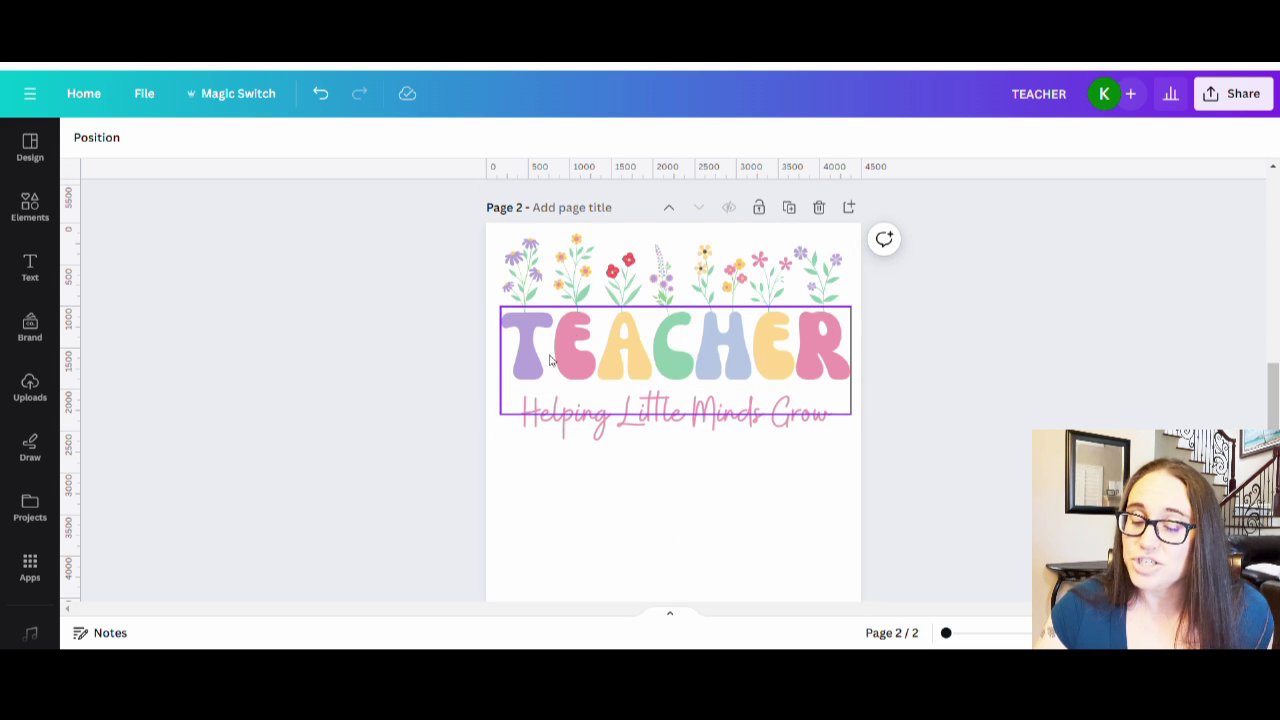